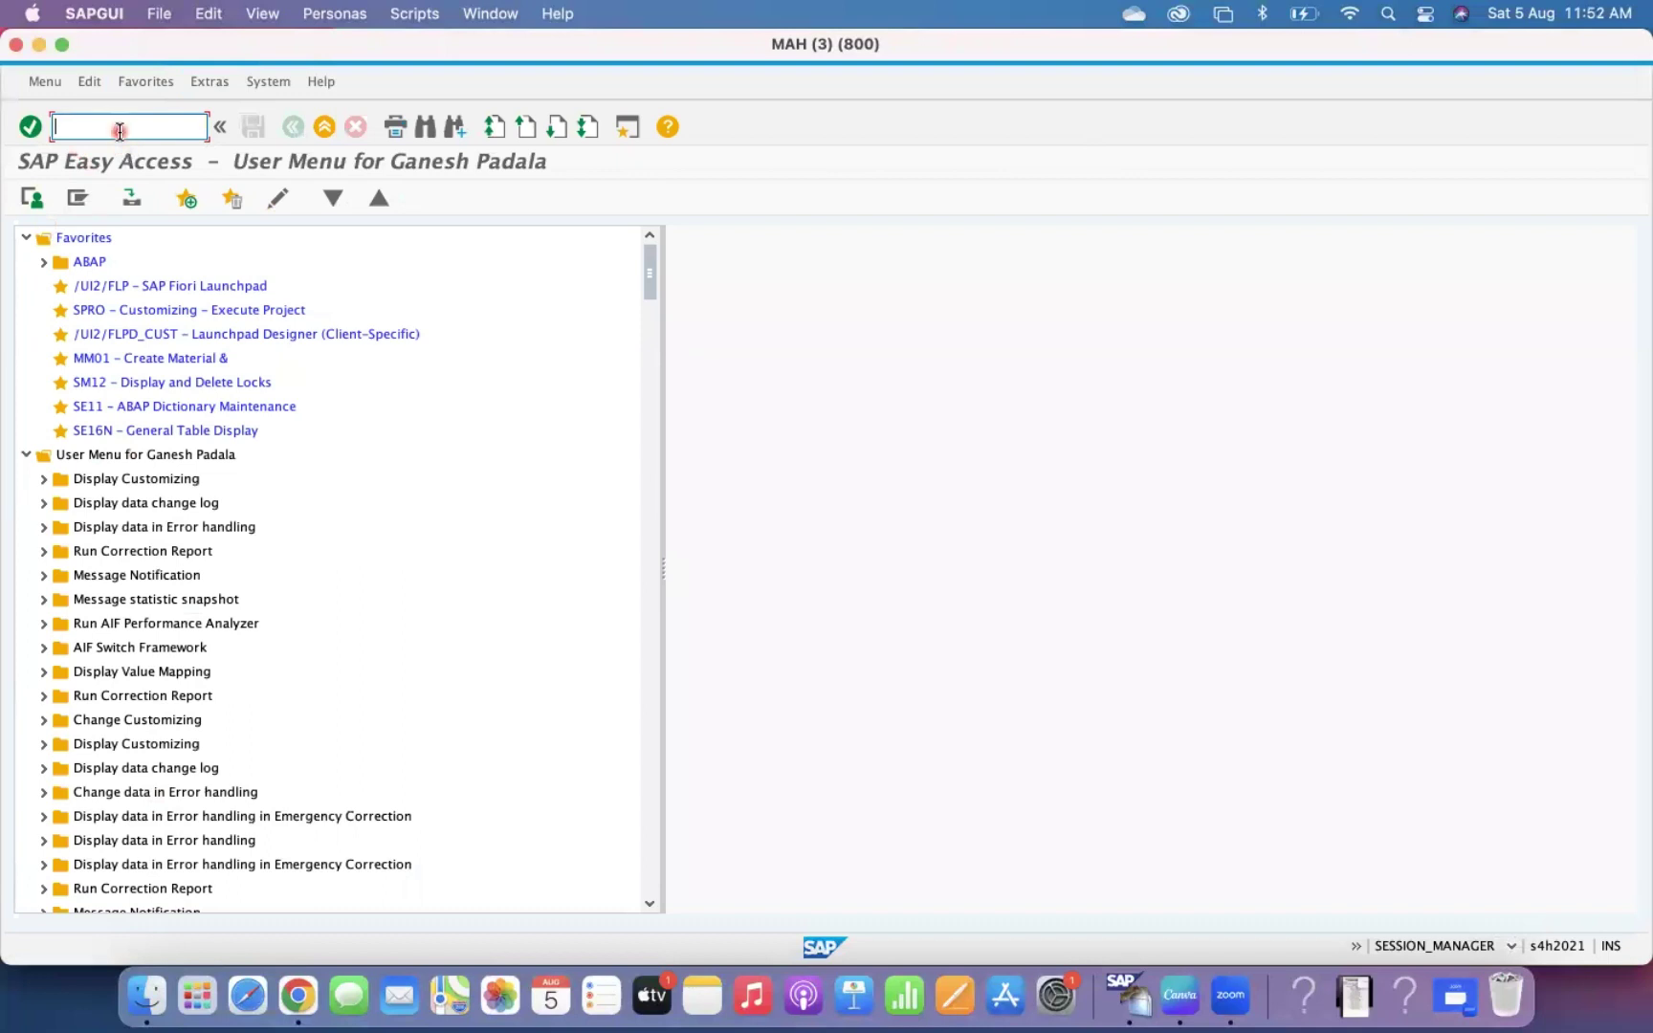
Step: Run transaction /NSPRO and open the SAP Reference IMG
{"action": "type", "text": "/NSPRO"}
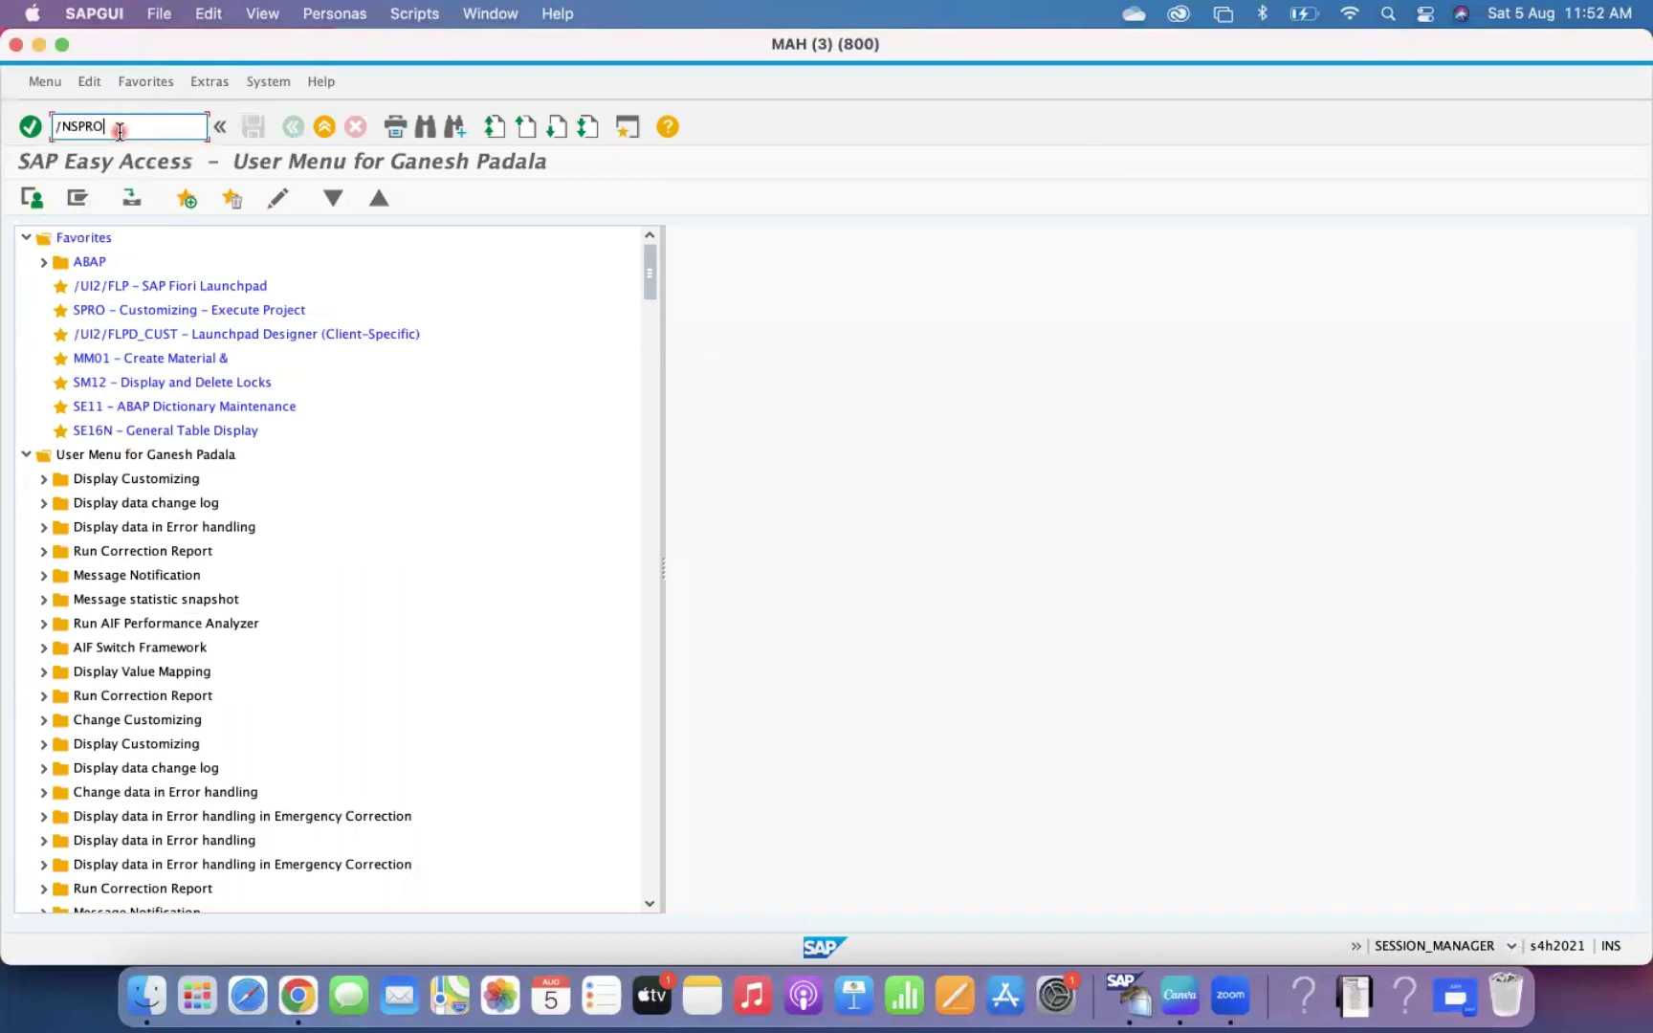
{"action": "key", "text": "Return"}
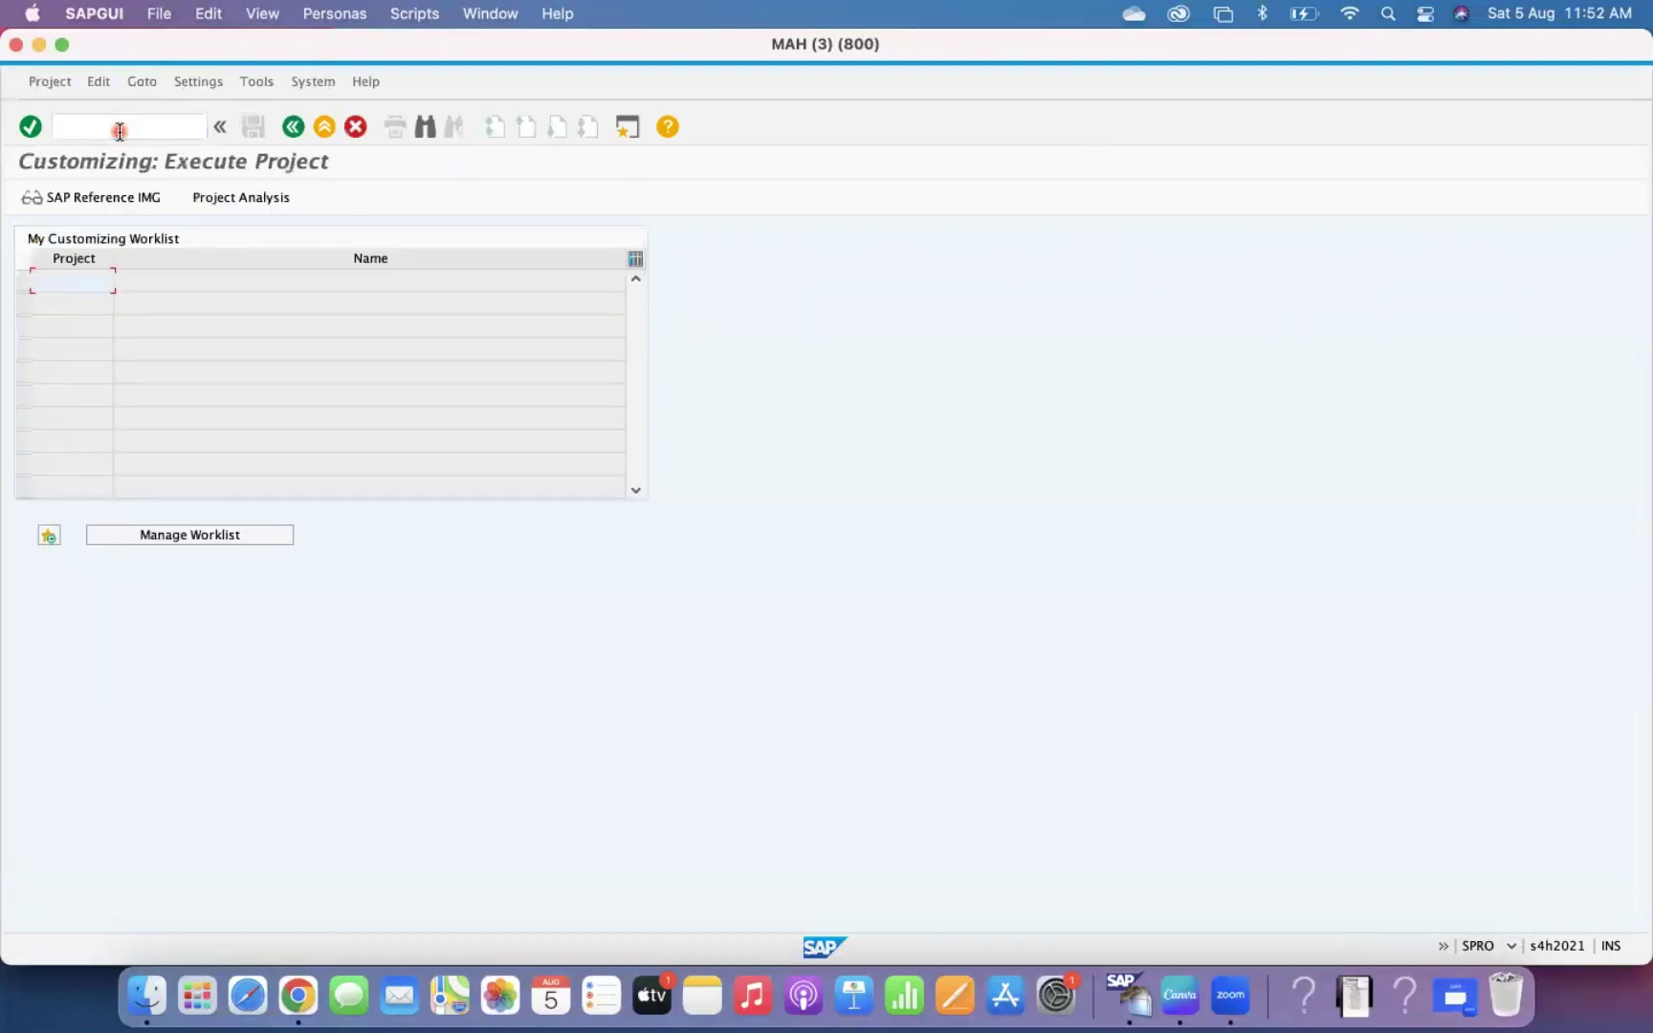
{"action": "left_click", "coordinate": [107, 197]}
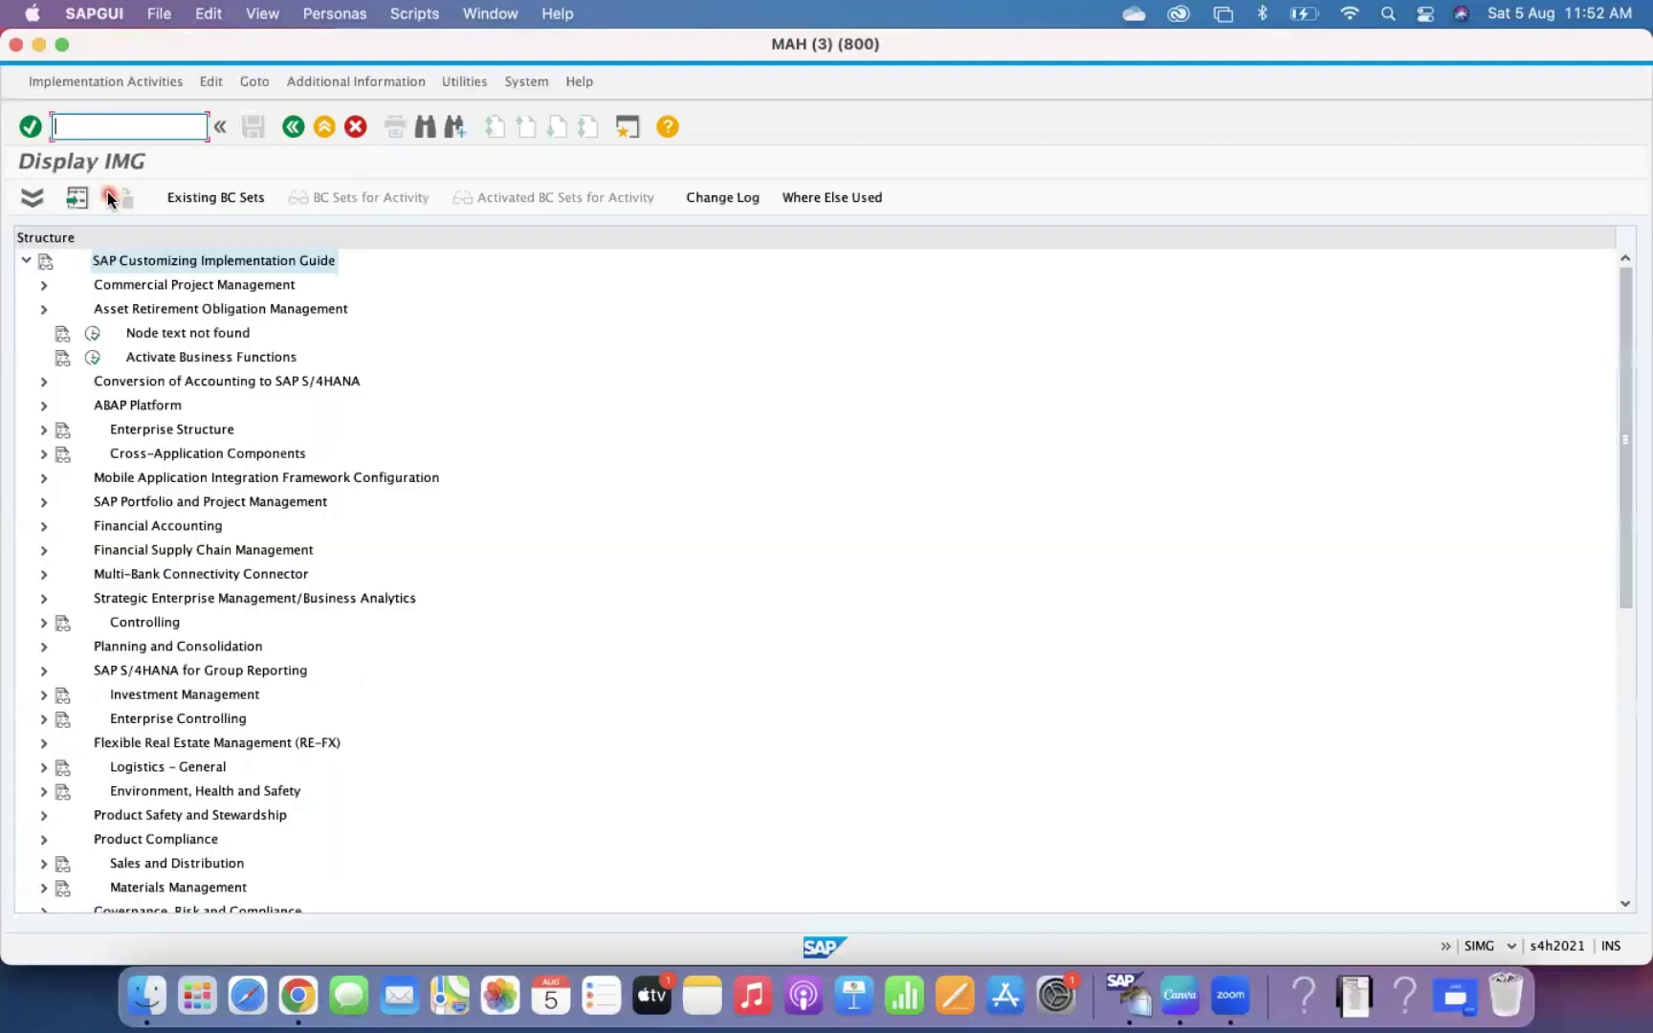
Step: Expand Materials Management in the implementation guide and its Purchasing node
{"action": "scroll", "coordinate": [233, 825], "scroll_direction": "down", "scroll_amount": 5}
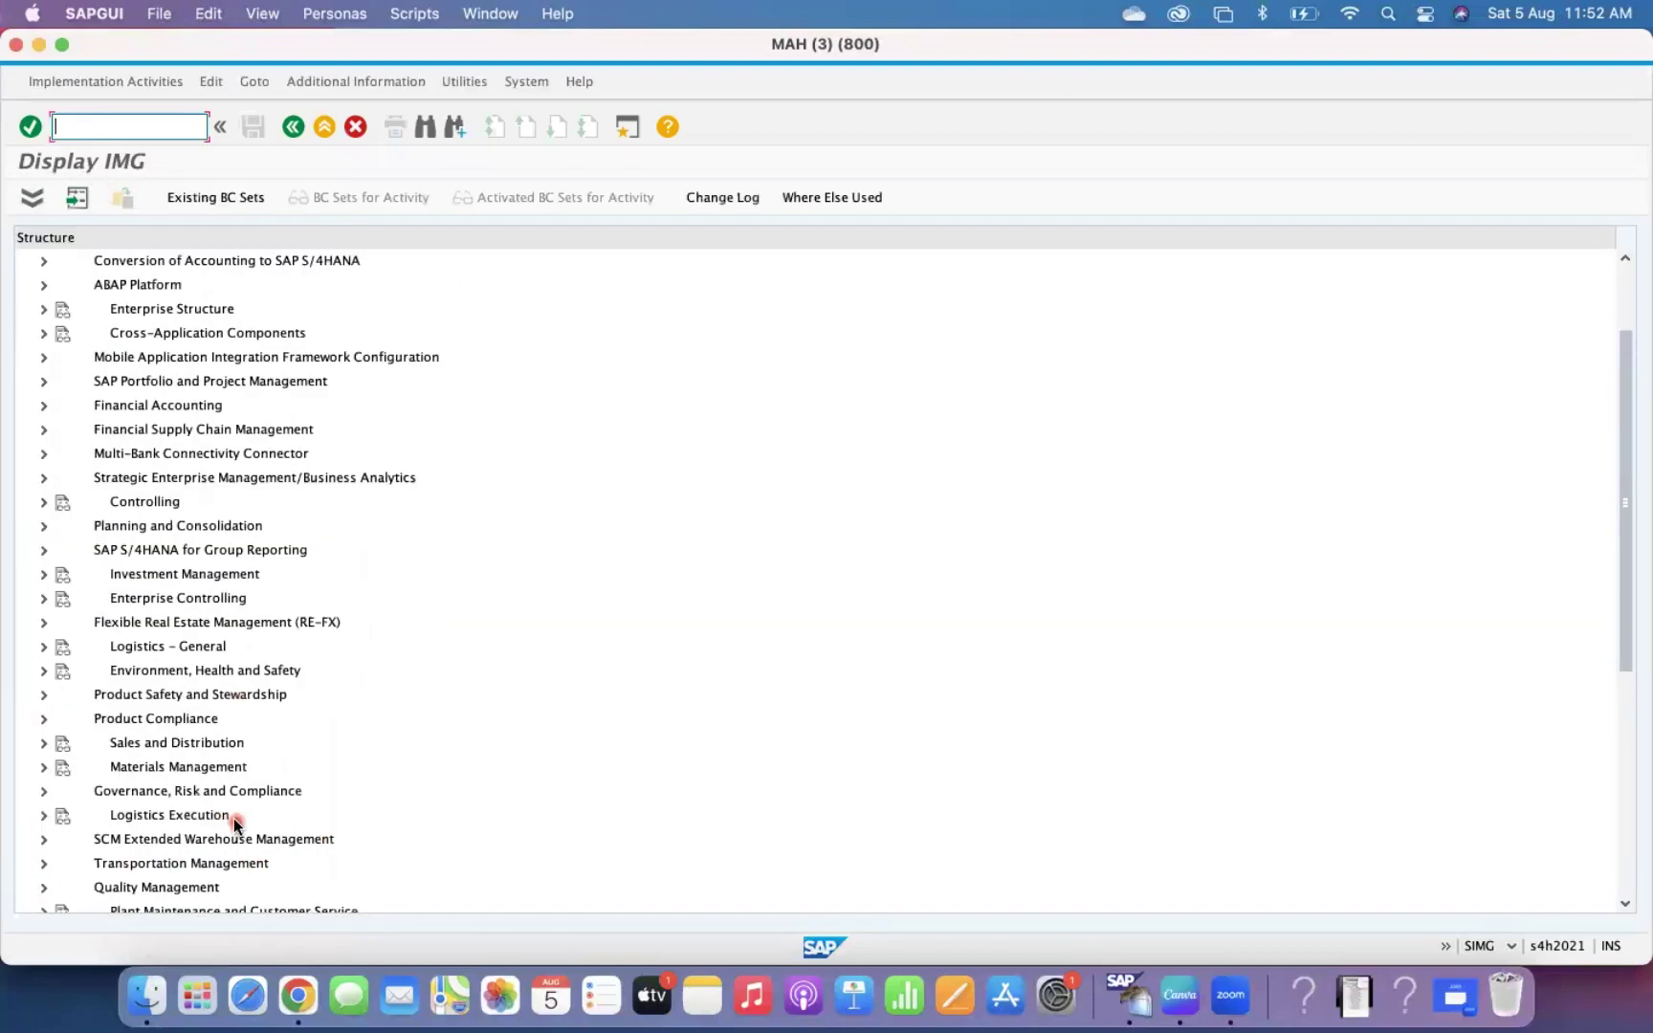
{"action": "left_click", "coordinate": [44, 768]}
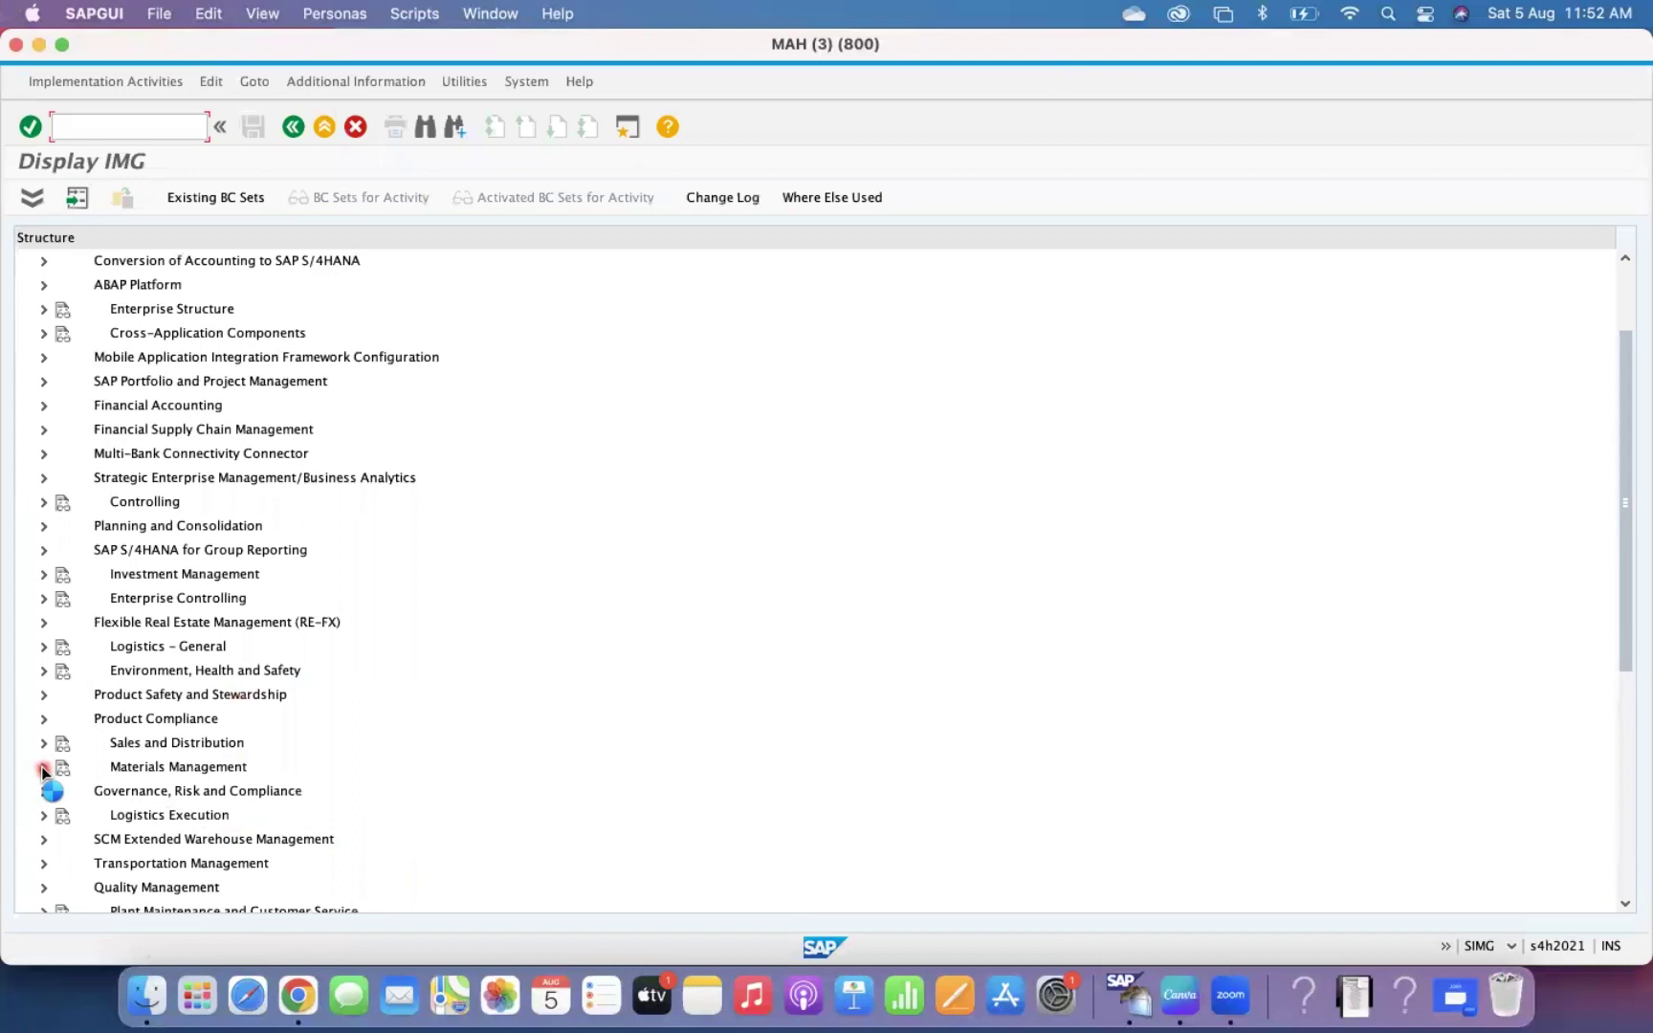
{"action": "left_click", "coordinate": [61, 756]}
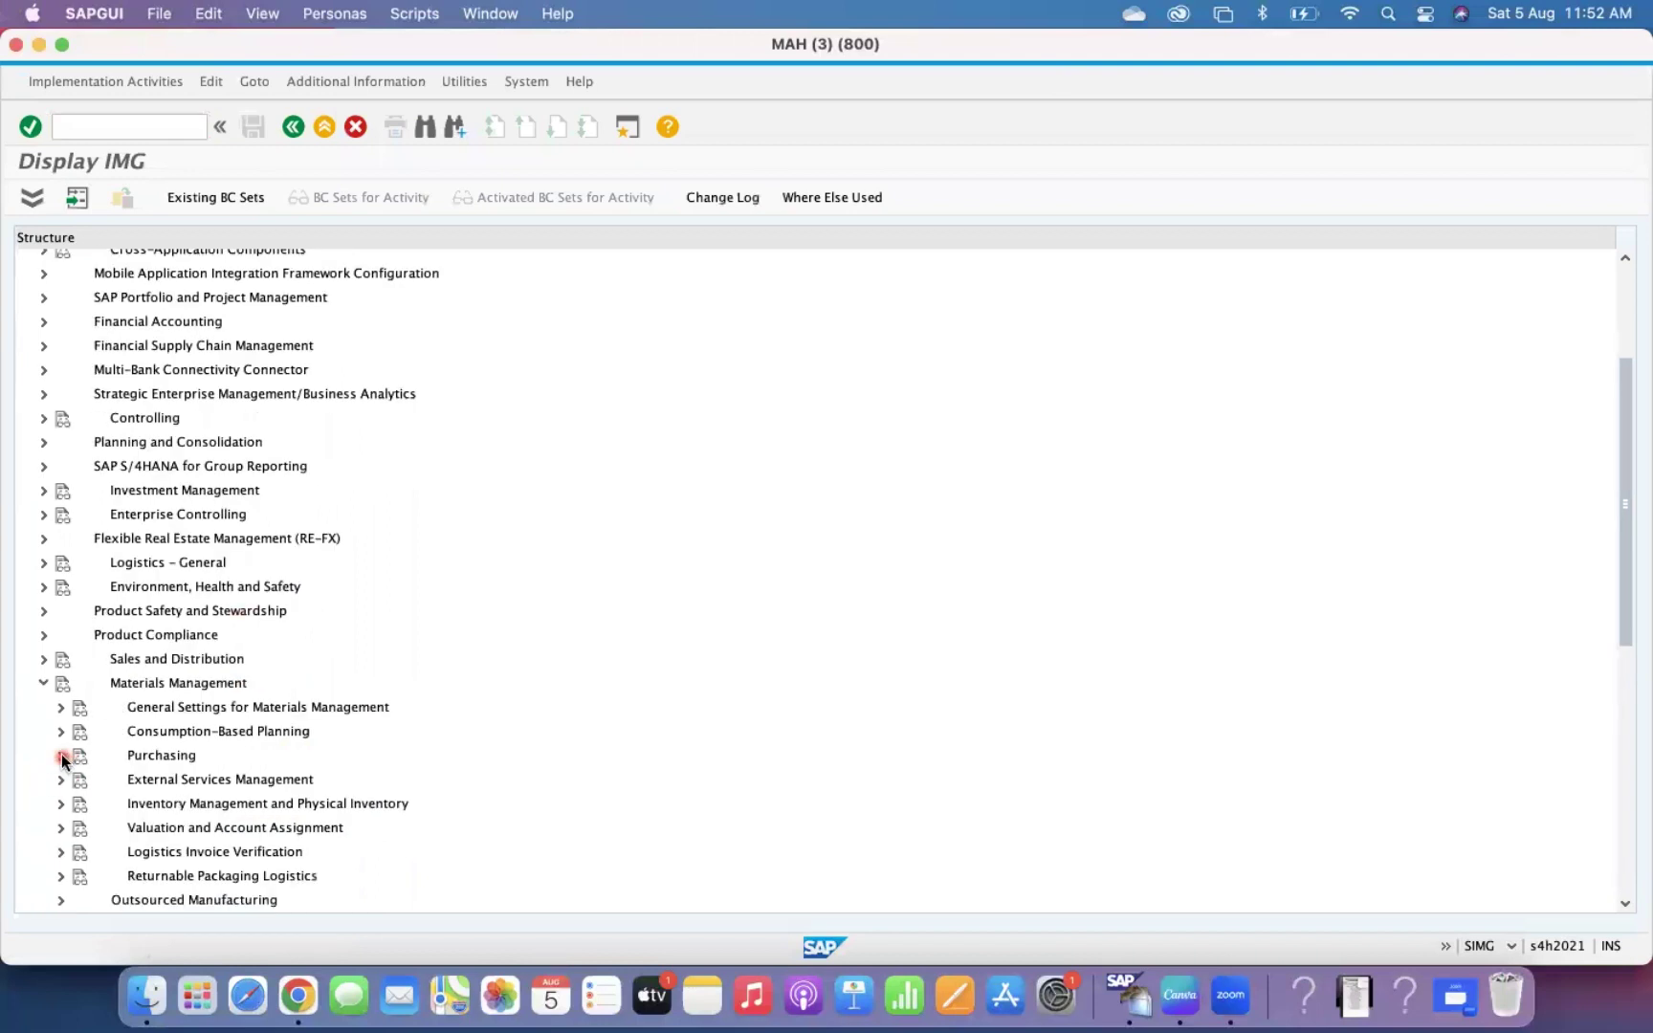
{"action": "left_click", "coordinate": [284, 756]}
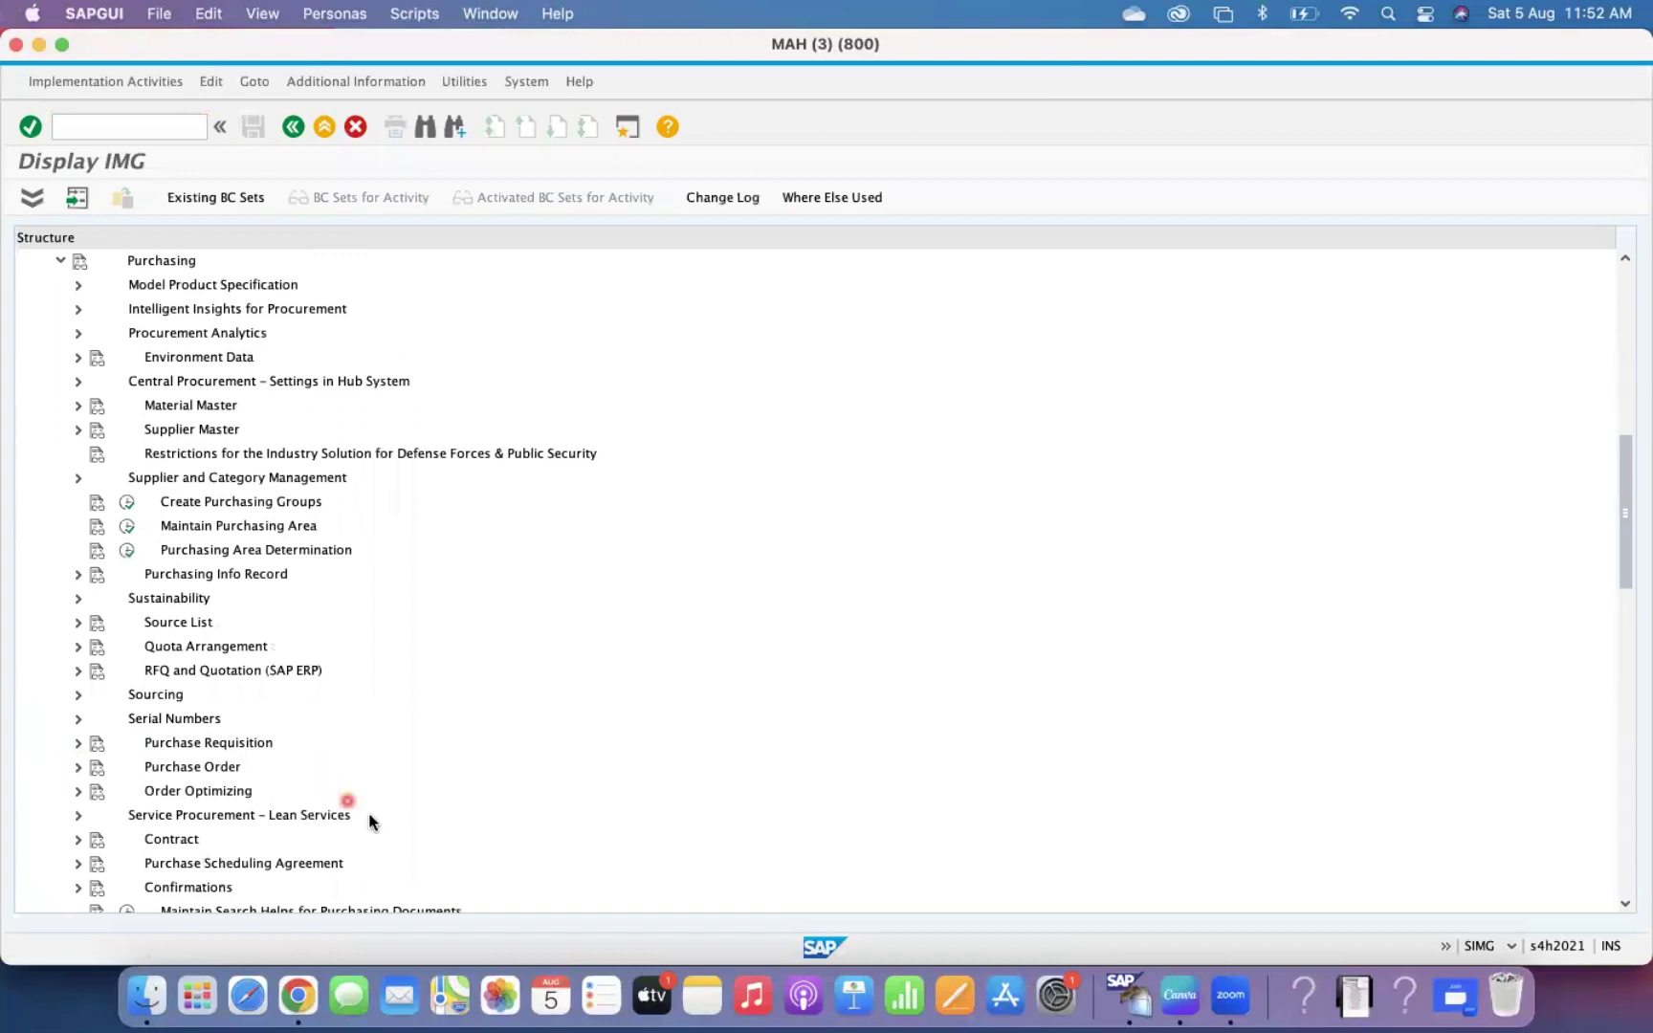
Step: Expand the Purchase Order node under Purchasing and its Set up Stock Transport Order node
{"action": "scroll", "coordinate": [337, 786], "scroll_direction": "down", "scroll_amount": 1}
{"action": "scroll", "coordinate": [337, 782], "scroll_direction": "down", "scroll_amount": 16}
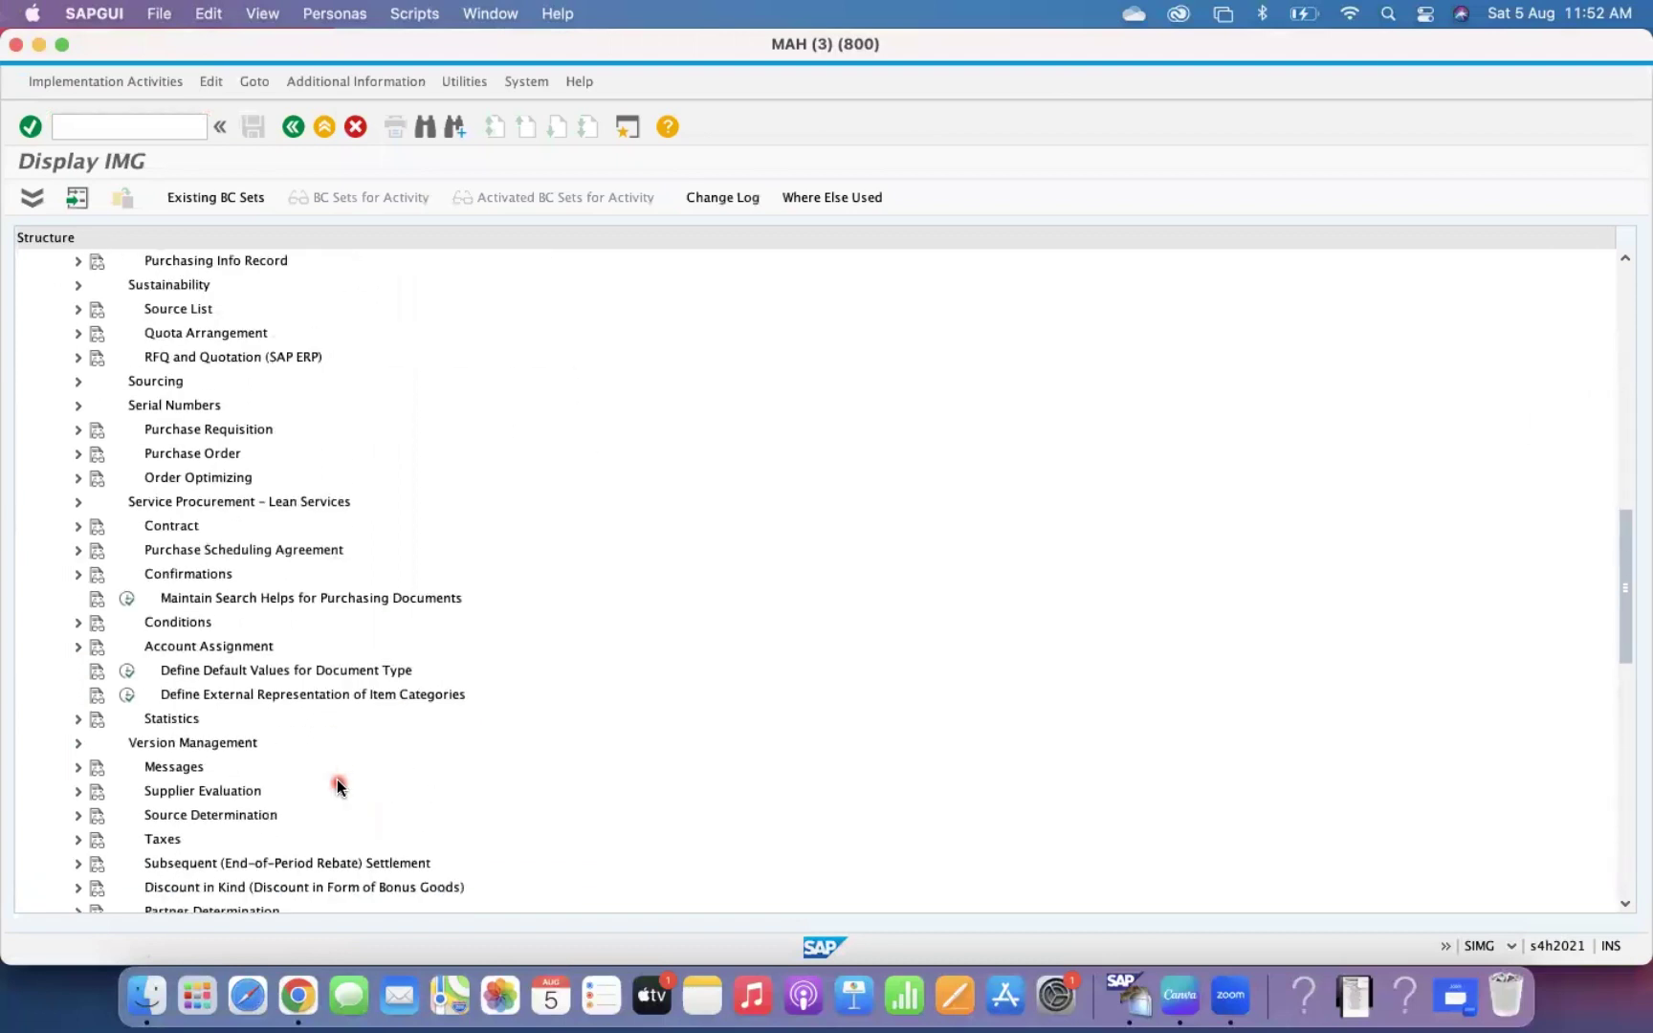
{"action": "scroll", "coordinate": [337, 783], "scroll_direction": "down", "scroll_amount": 10}
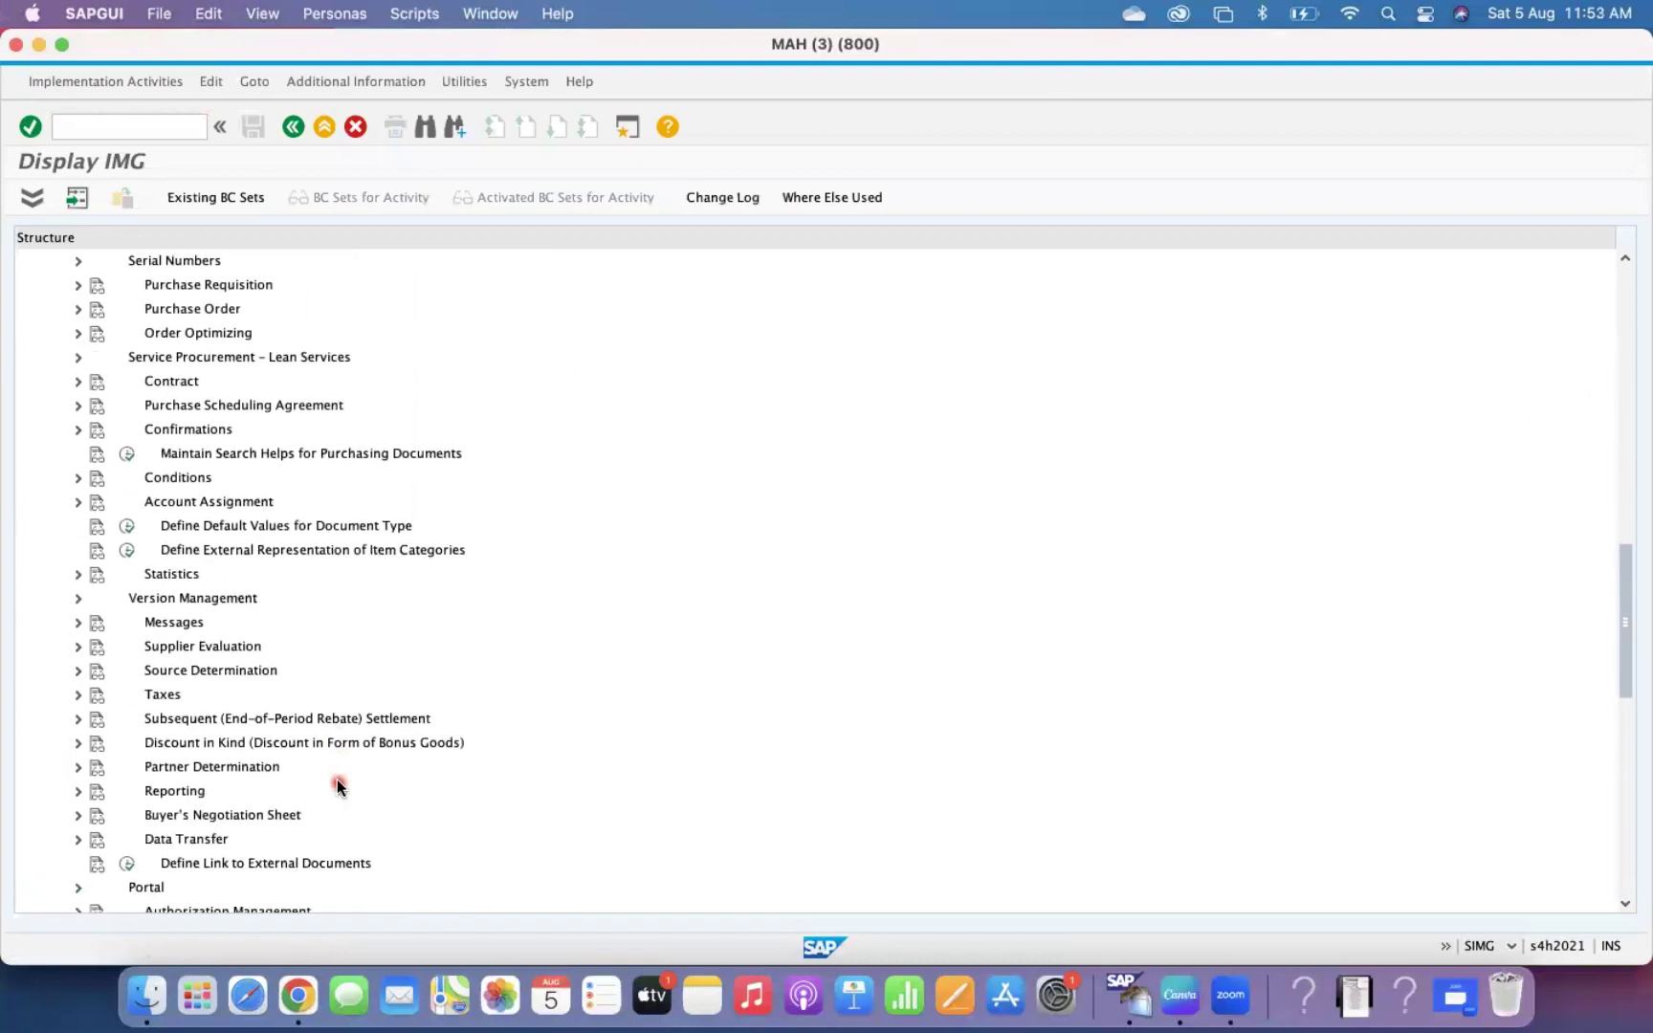
{"action": "scroll", "coordinate": [336, 786], "scroll_direction": "down", "scroll_amount": 1}
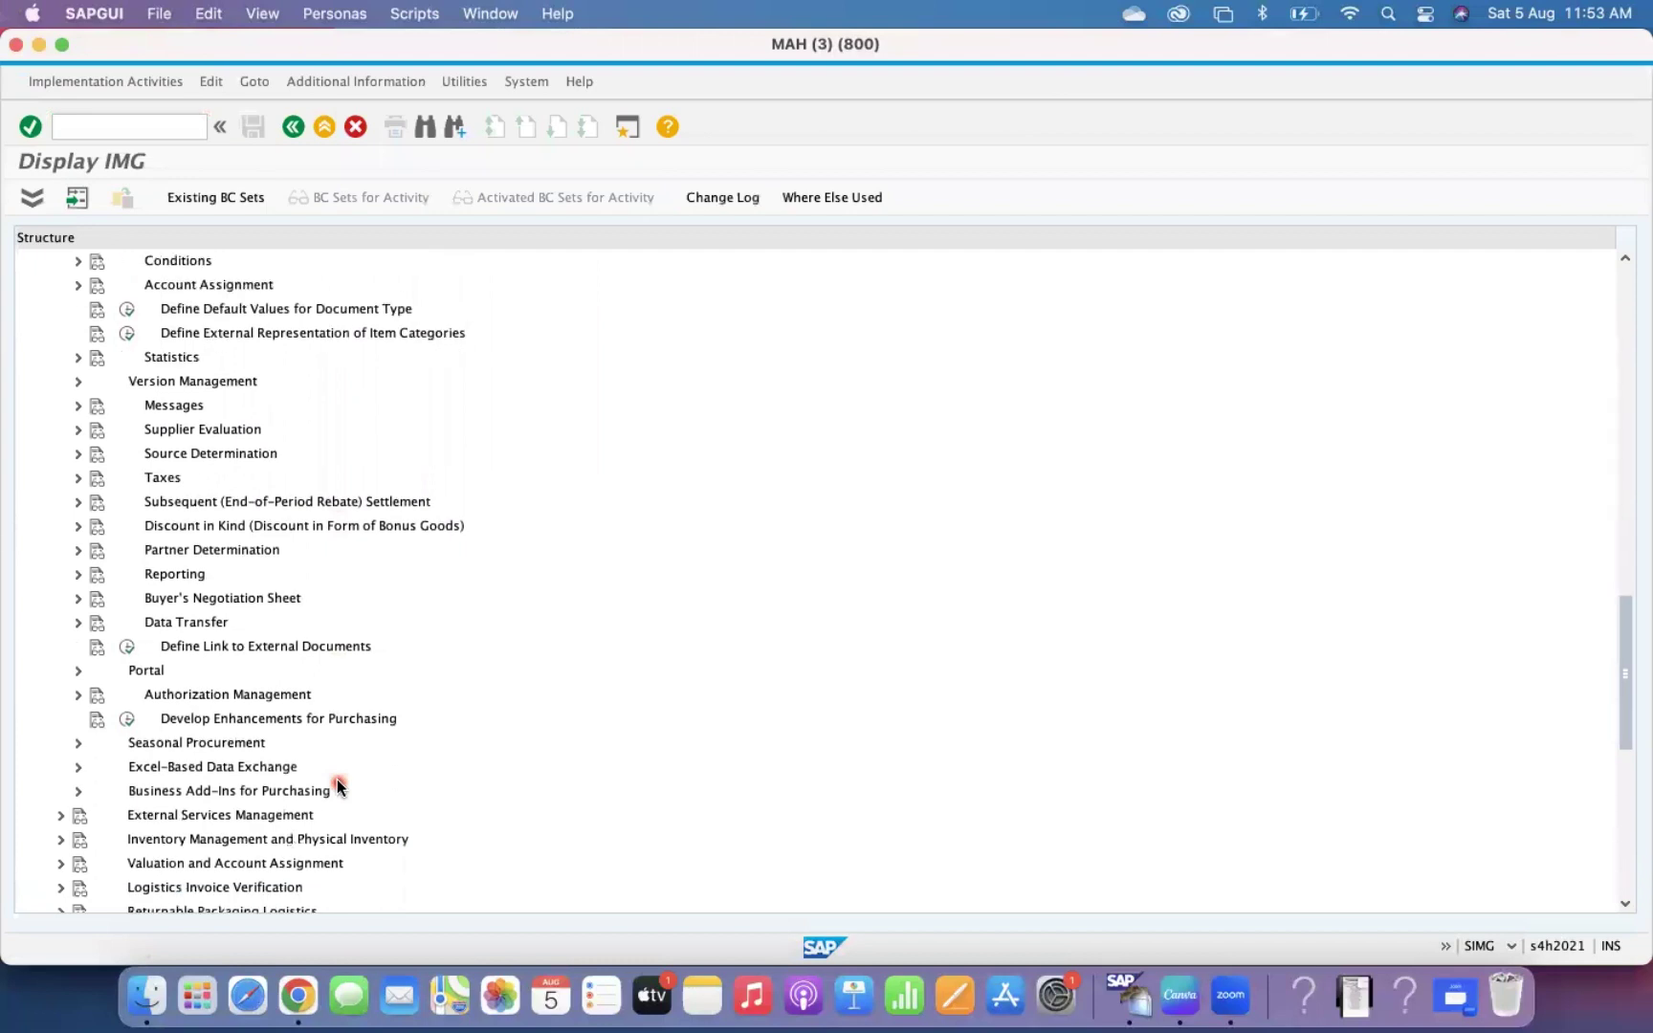
{"action": "scroll", "coordinate": [337, 782], "scroll_direction": "up", "scroll_amount": 9}
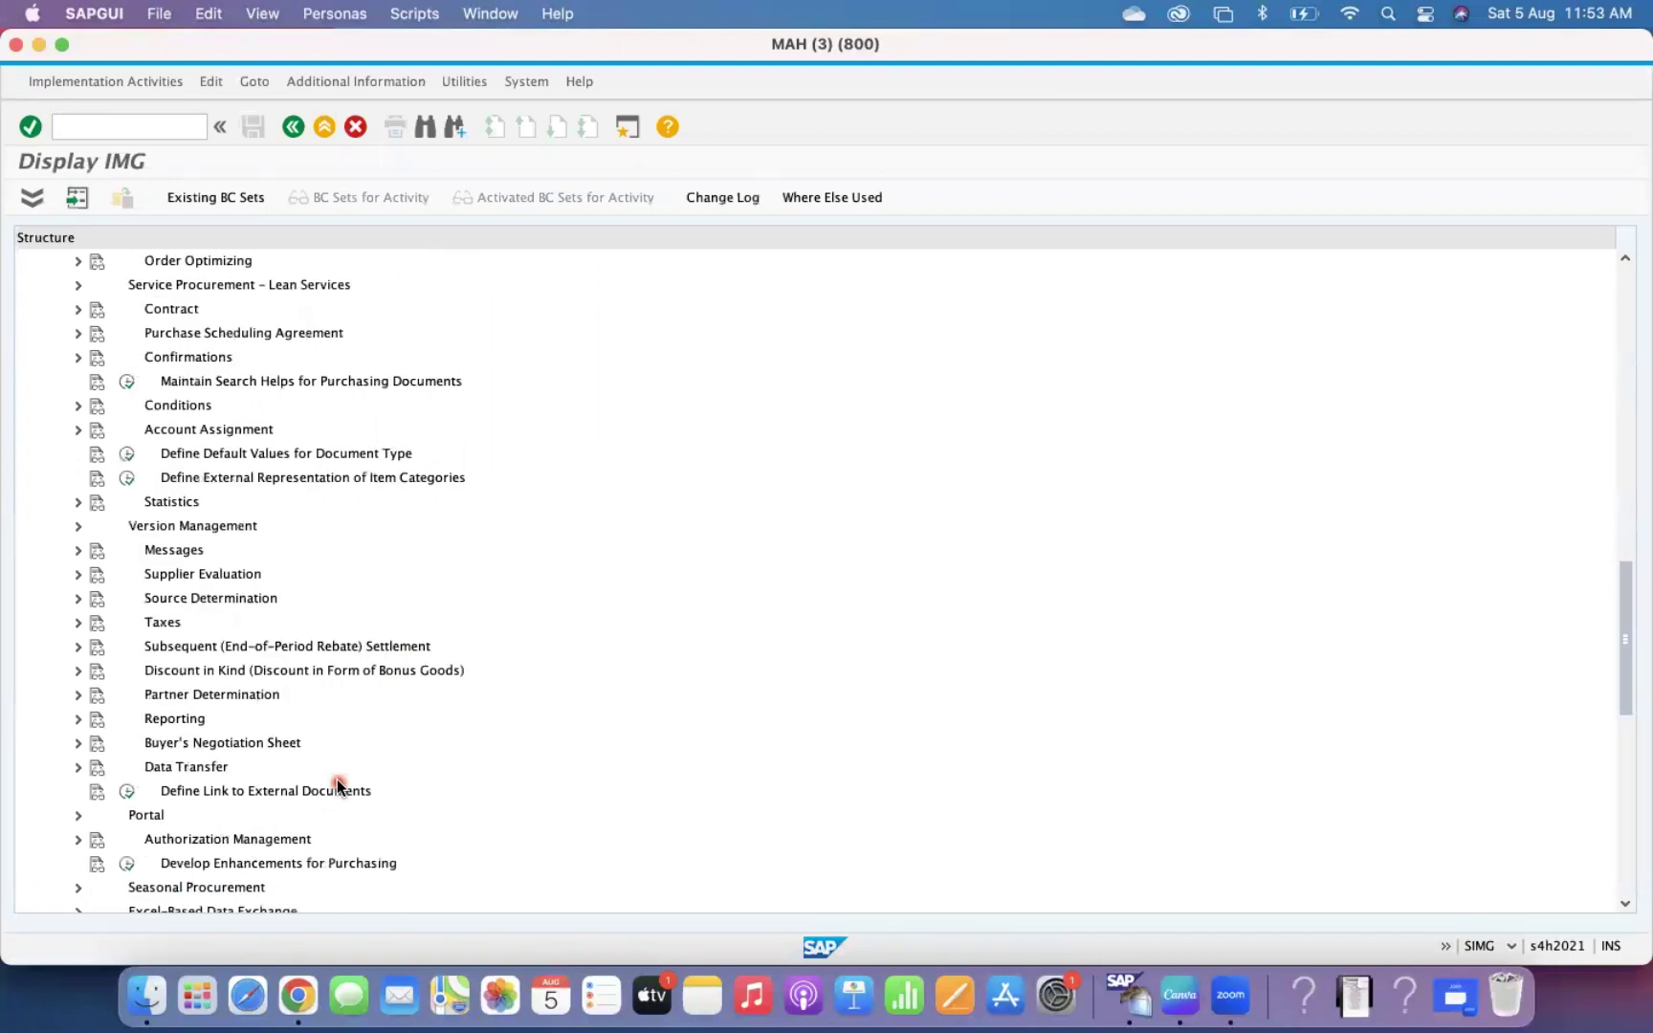
{"action": "left_click", "coordinate": [78, 310]}
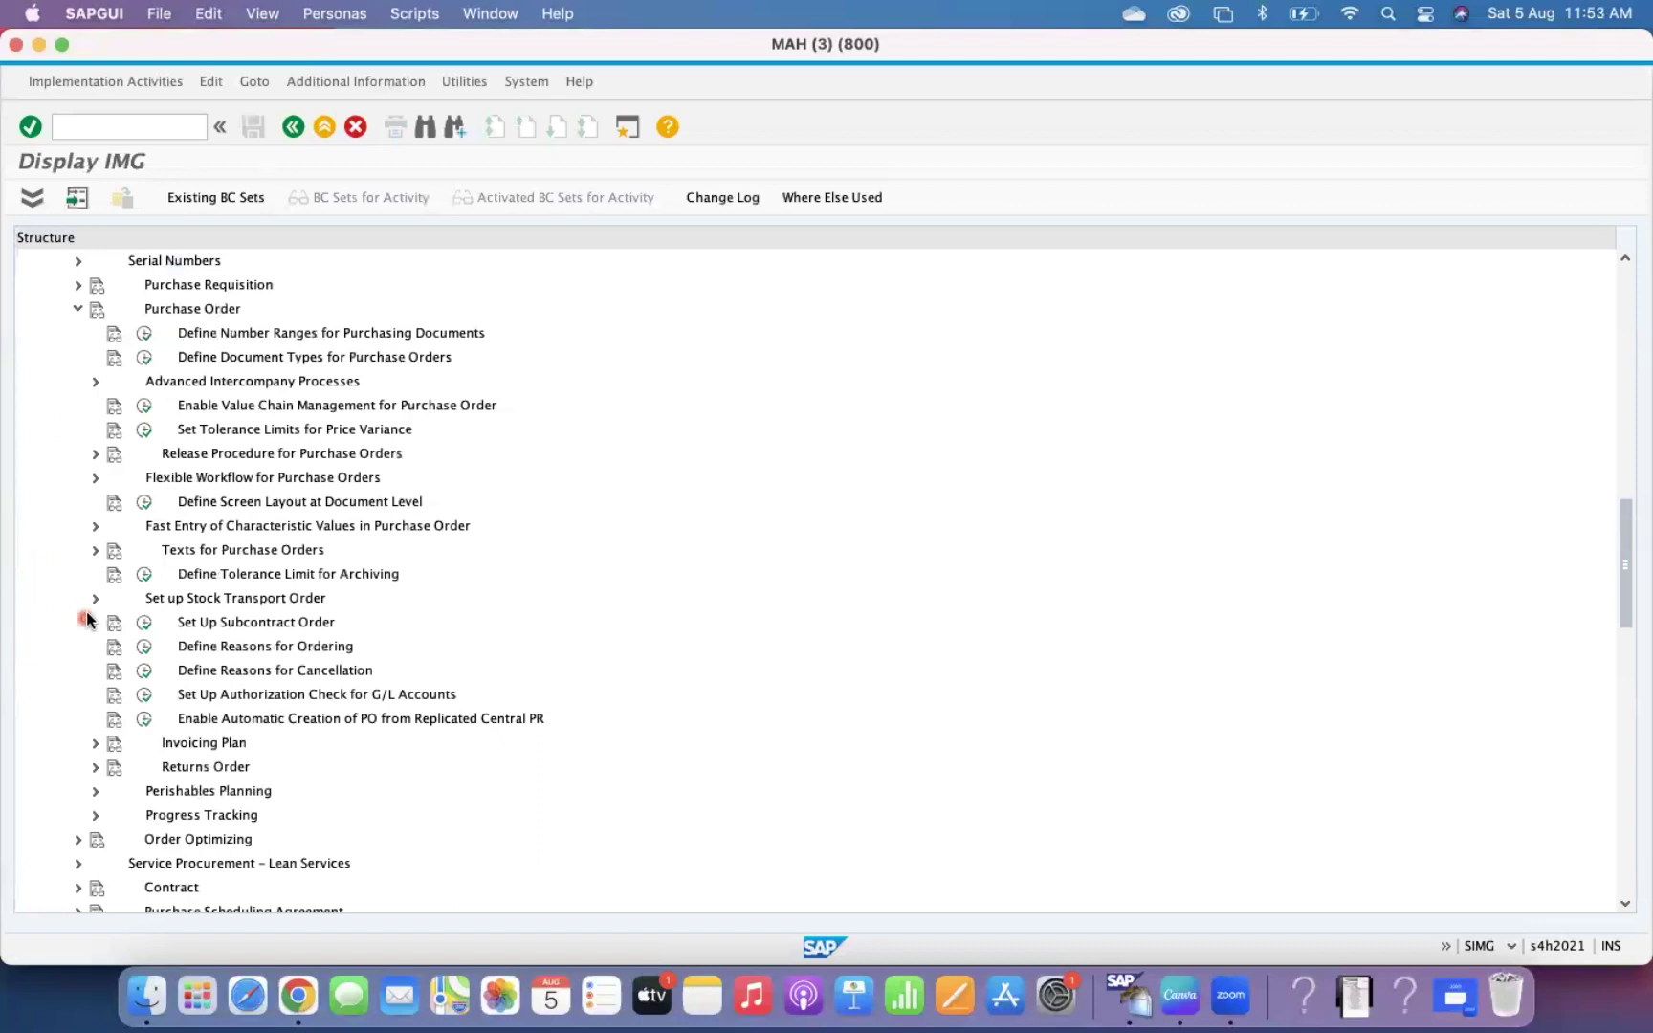
{"action": "left_click", "coordinate": [95, 599]}
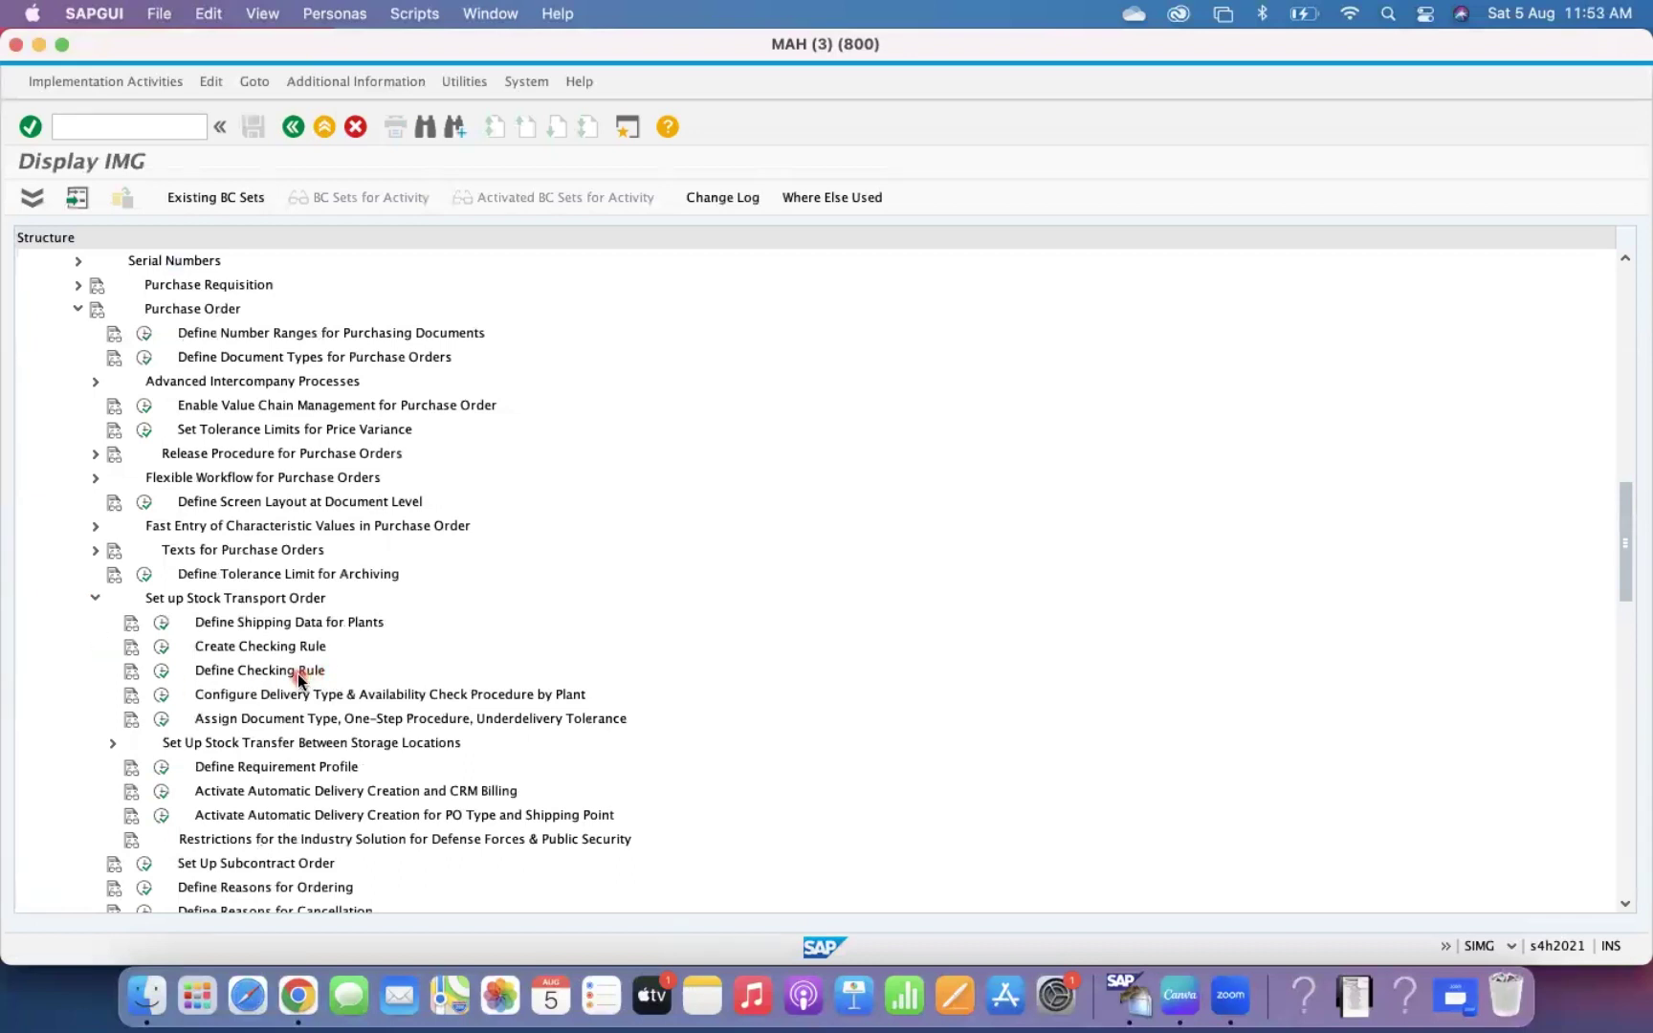
Step: Execute the activity Configure Delivery Type & Availability Check Procedure by Plant under Set up Stock Transport Order
{"action": "left_click", "coordinate": [268, 676]}
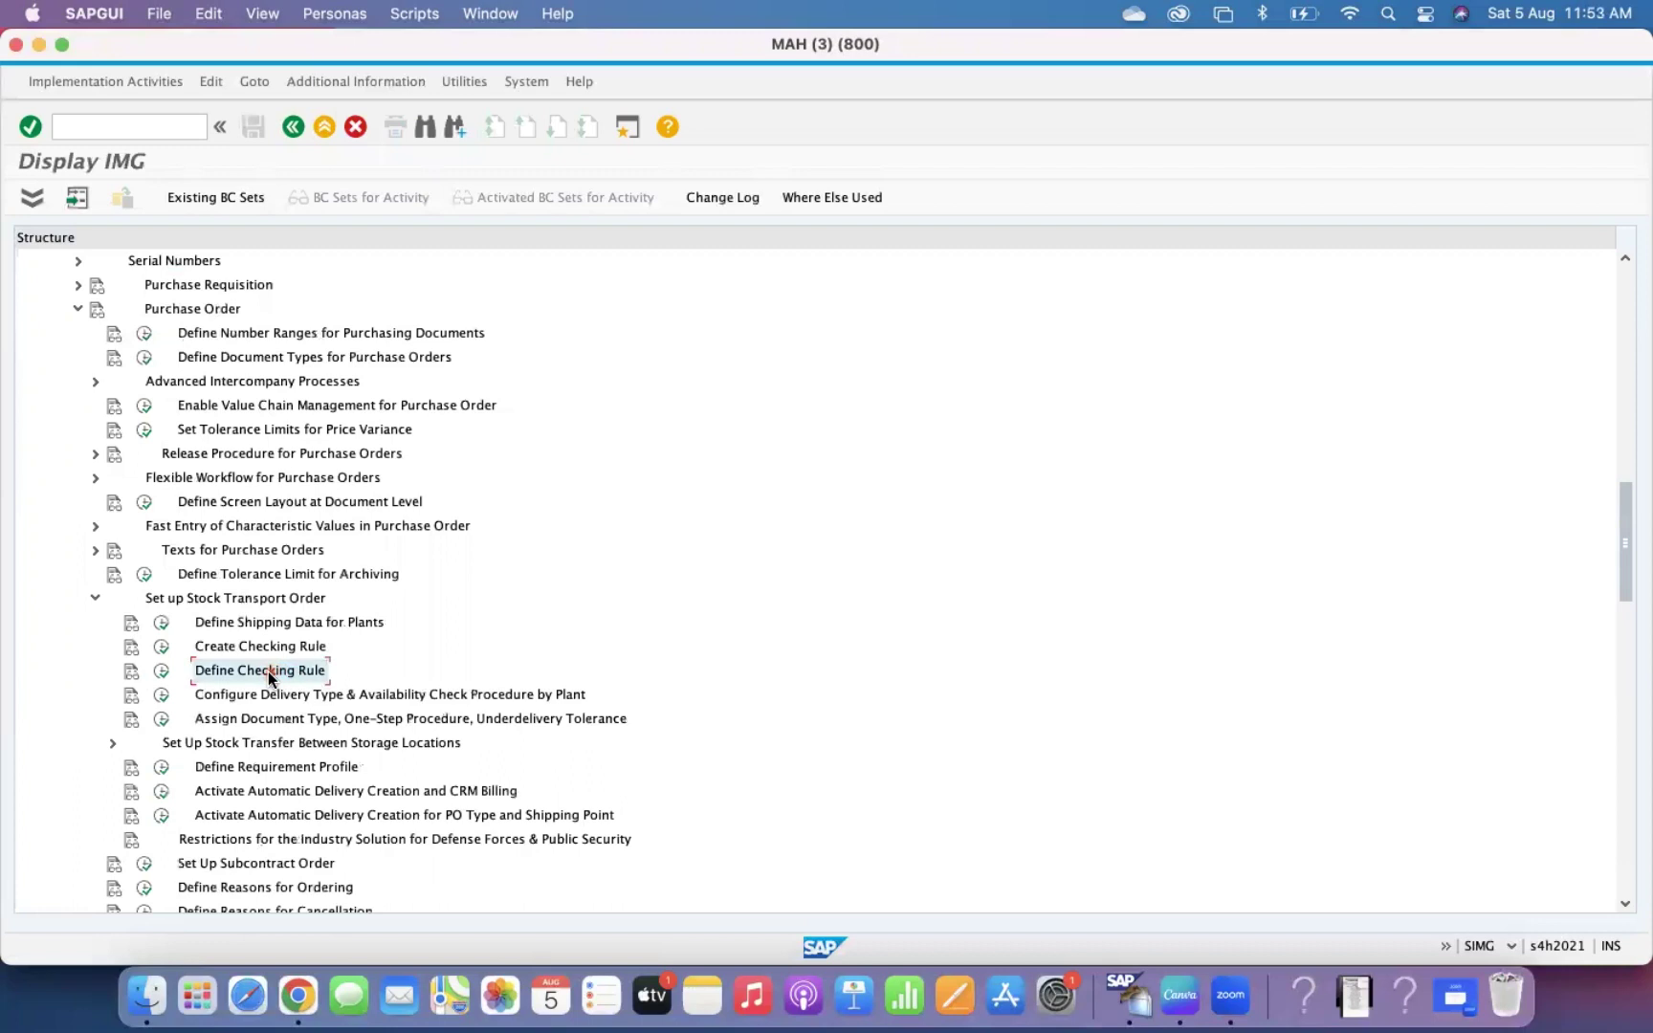
{"action": "left_click", "coordinate": [245, 674]}
{"action": "left_click", "coordinate": [236, 674]}
{"action": "left_click", "coordinate": [309, 698]}
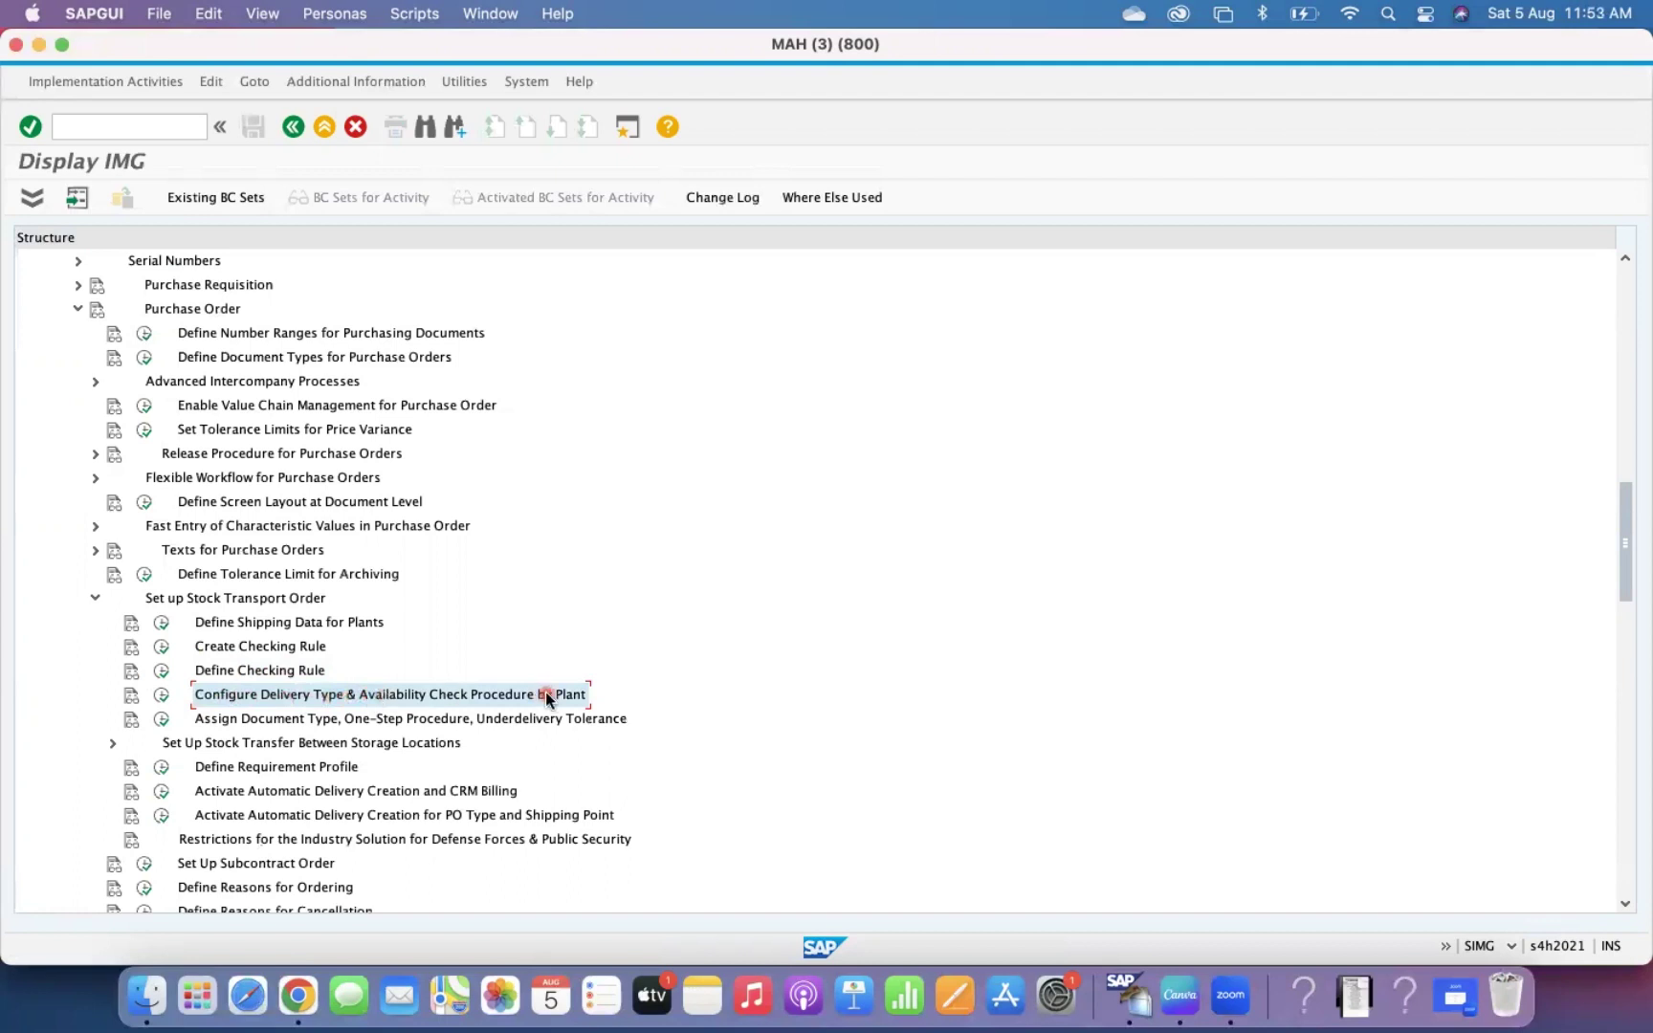
{"action": "left_click", "coordinate": [164, 698]}
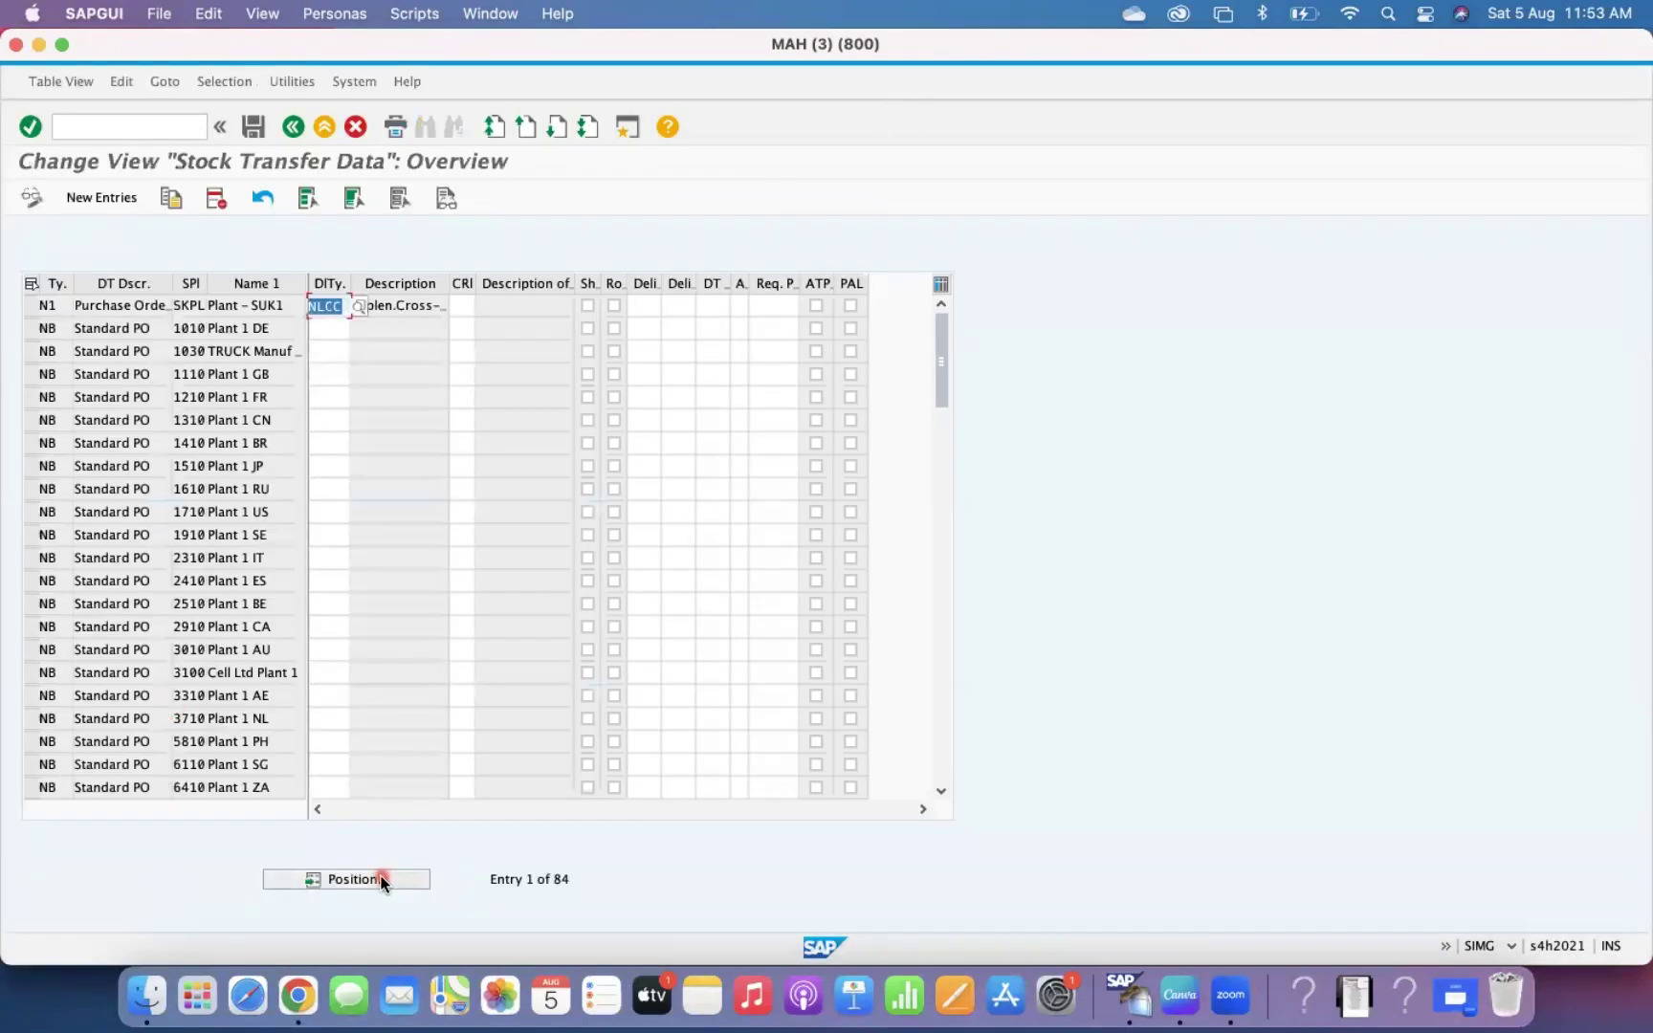
Step: Position the stock transfer data list at document type UB and supplying plant 1000
{"action": "left_click", "coordinate": [381, 880]}
{"action": "type", "text": "UB"}
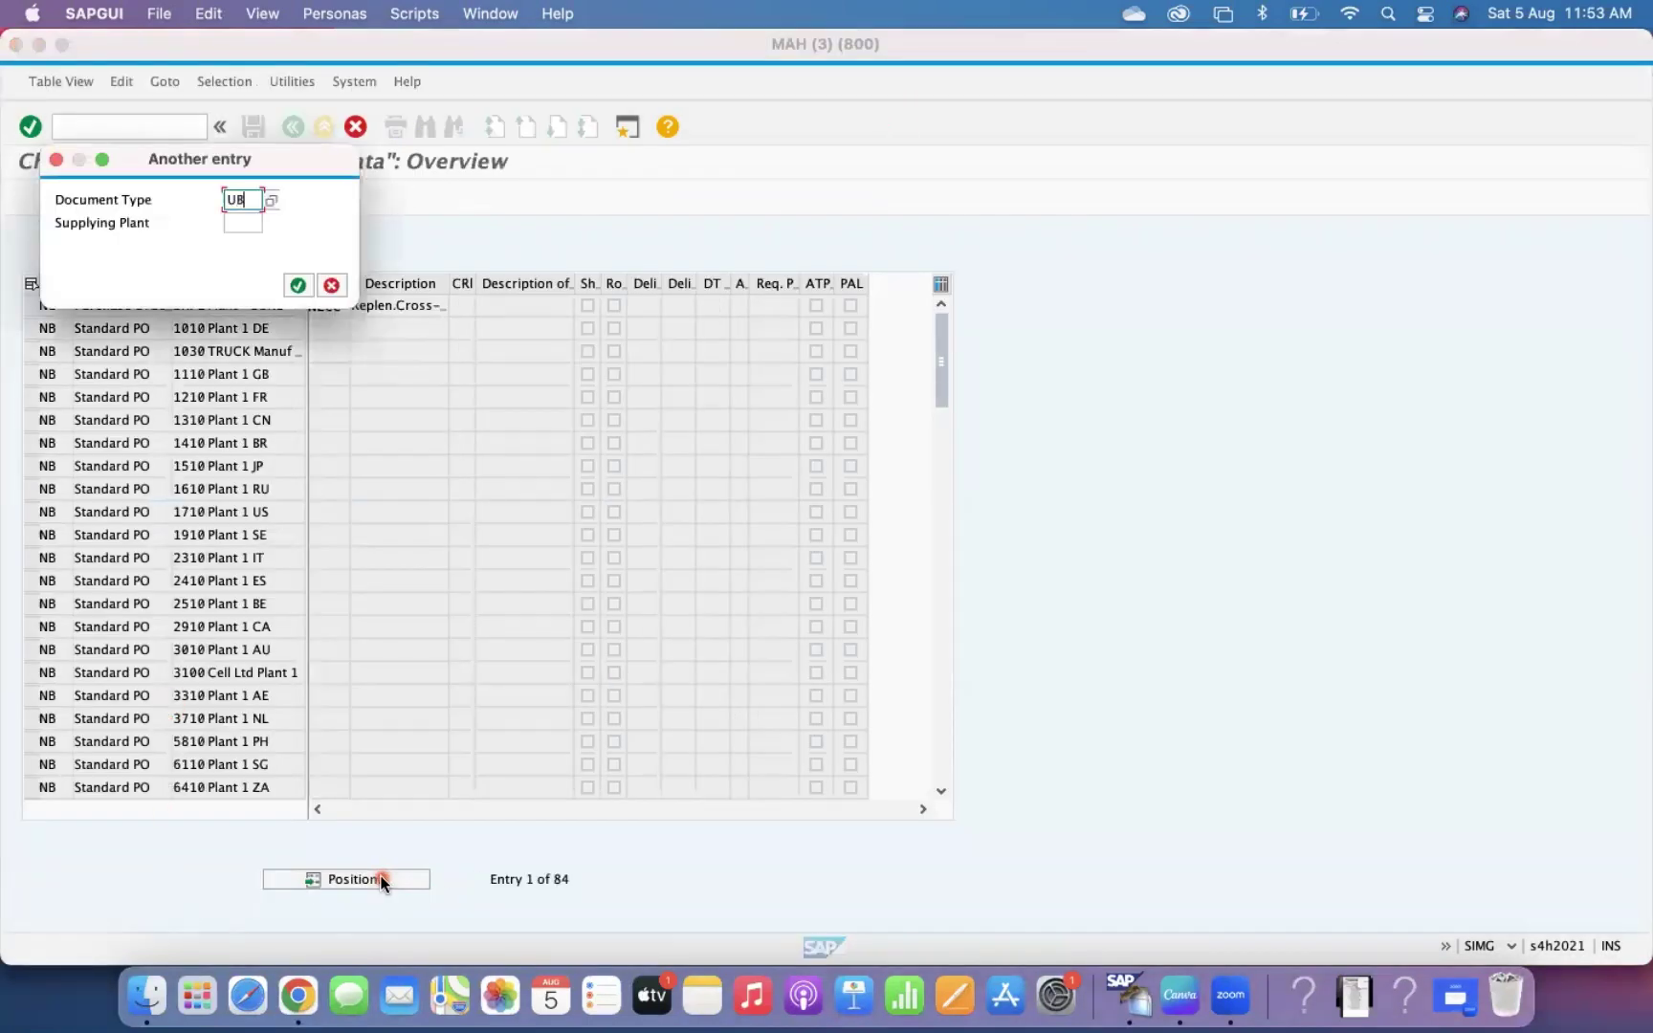
{"action": "key", "text": "Tab"}
{"action": "type", "text": "1000"}
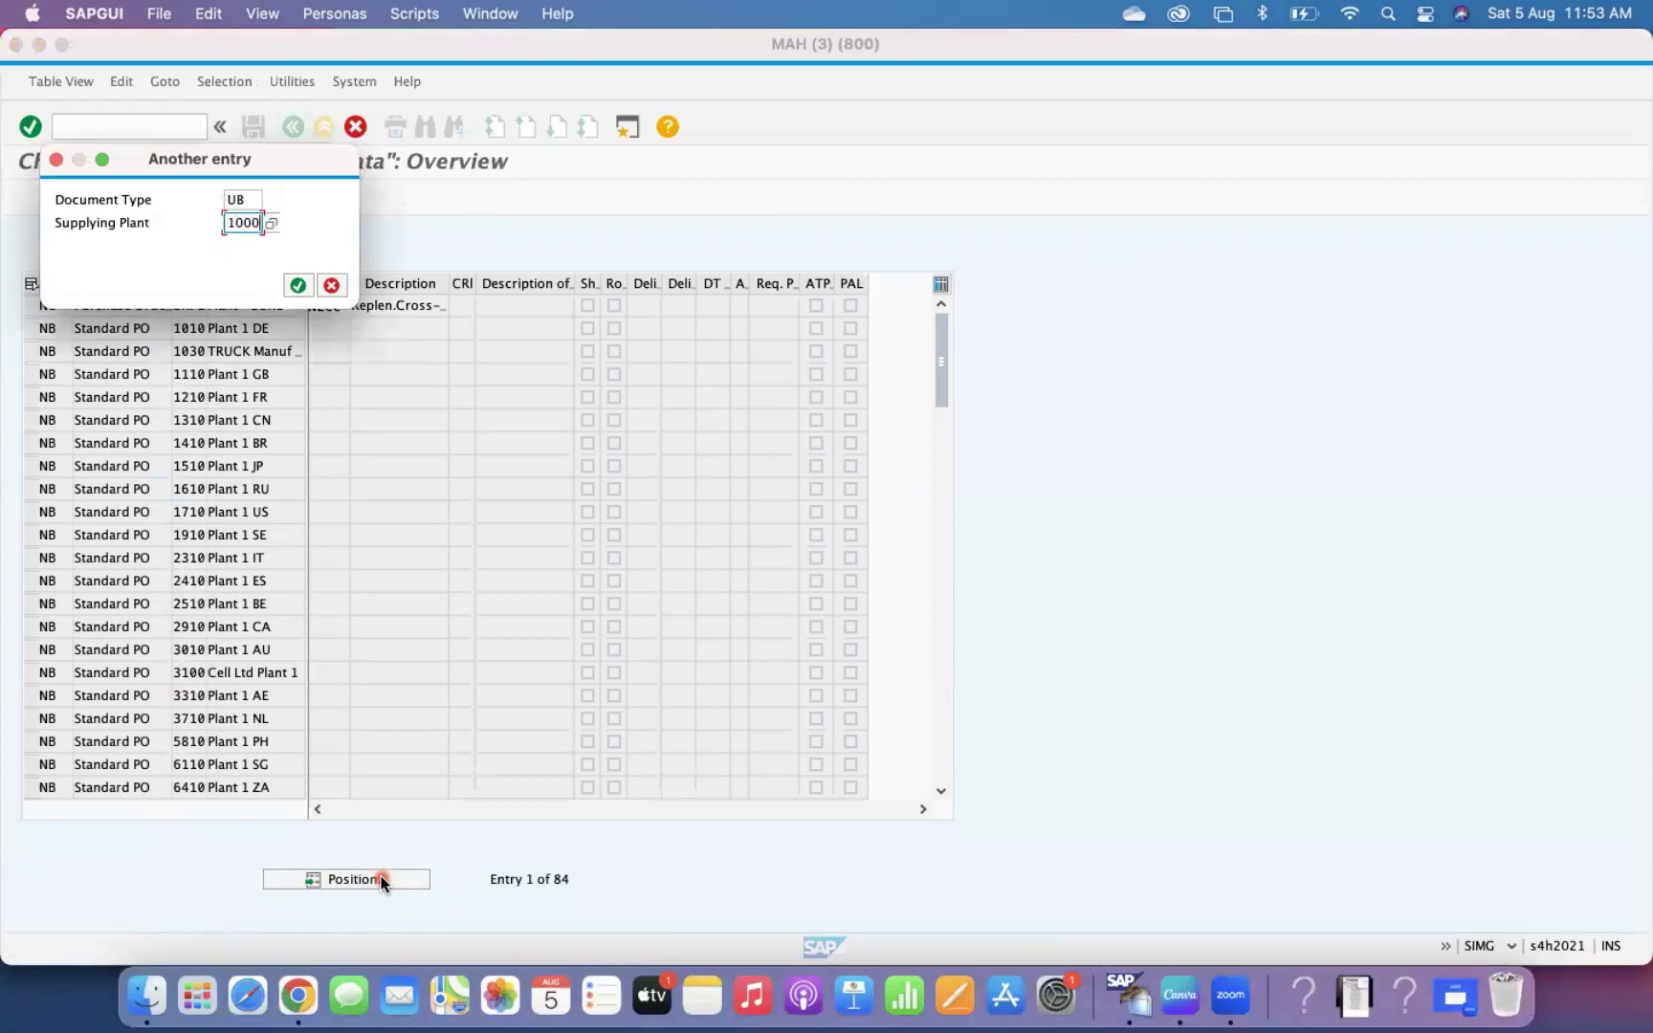
{"action": "key", "text": "Return"}
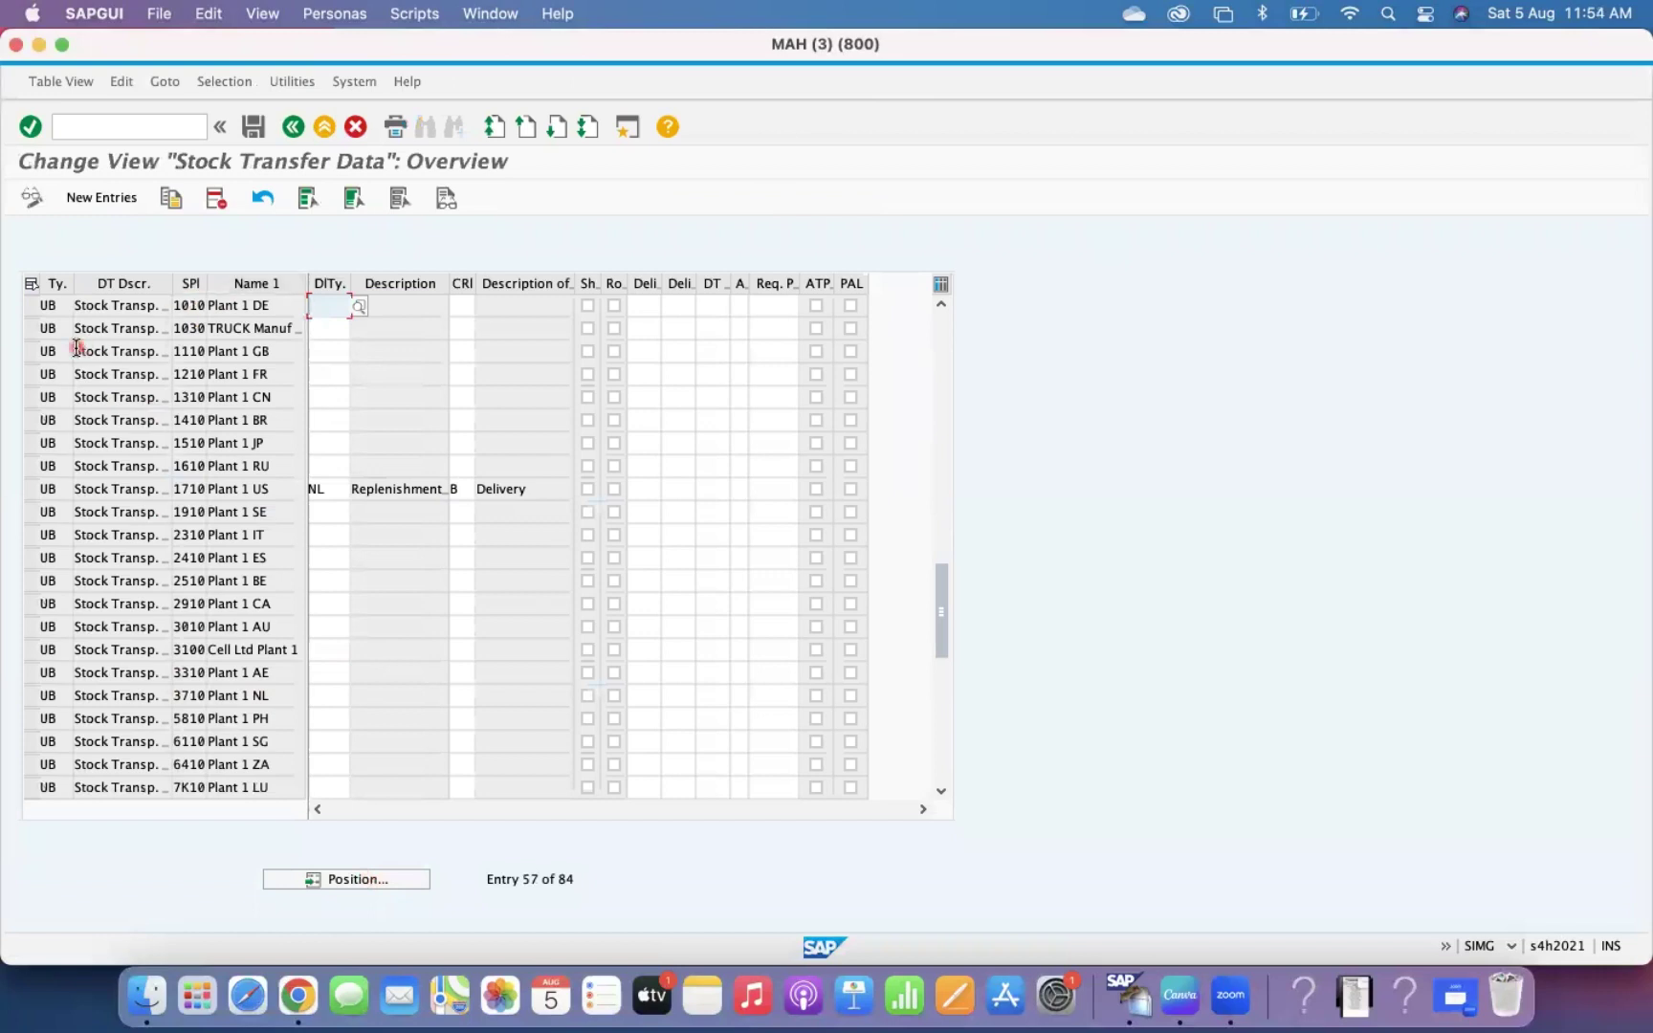
Step: Assign delivery type NL and checking rule B to document type UB for supplying plant 1010
{"action": "left_click", "coordinate": [31, 306]}
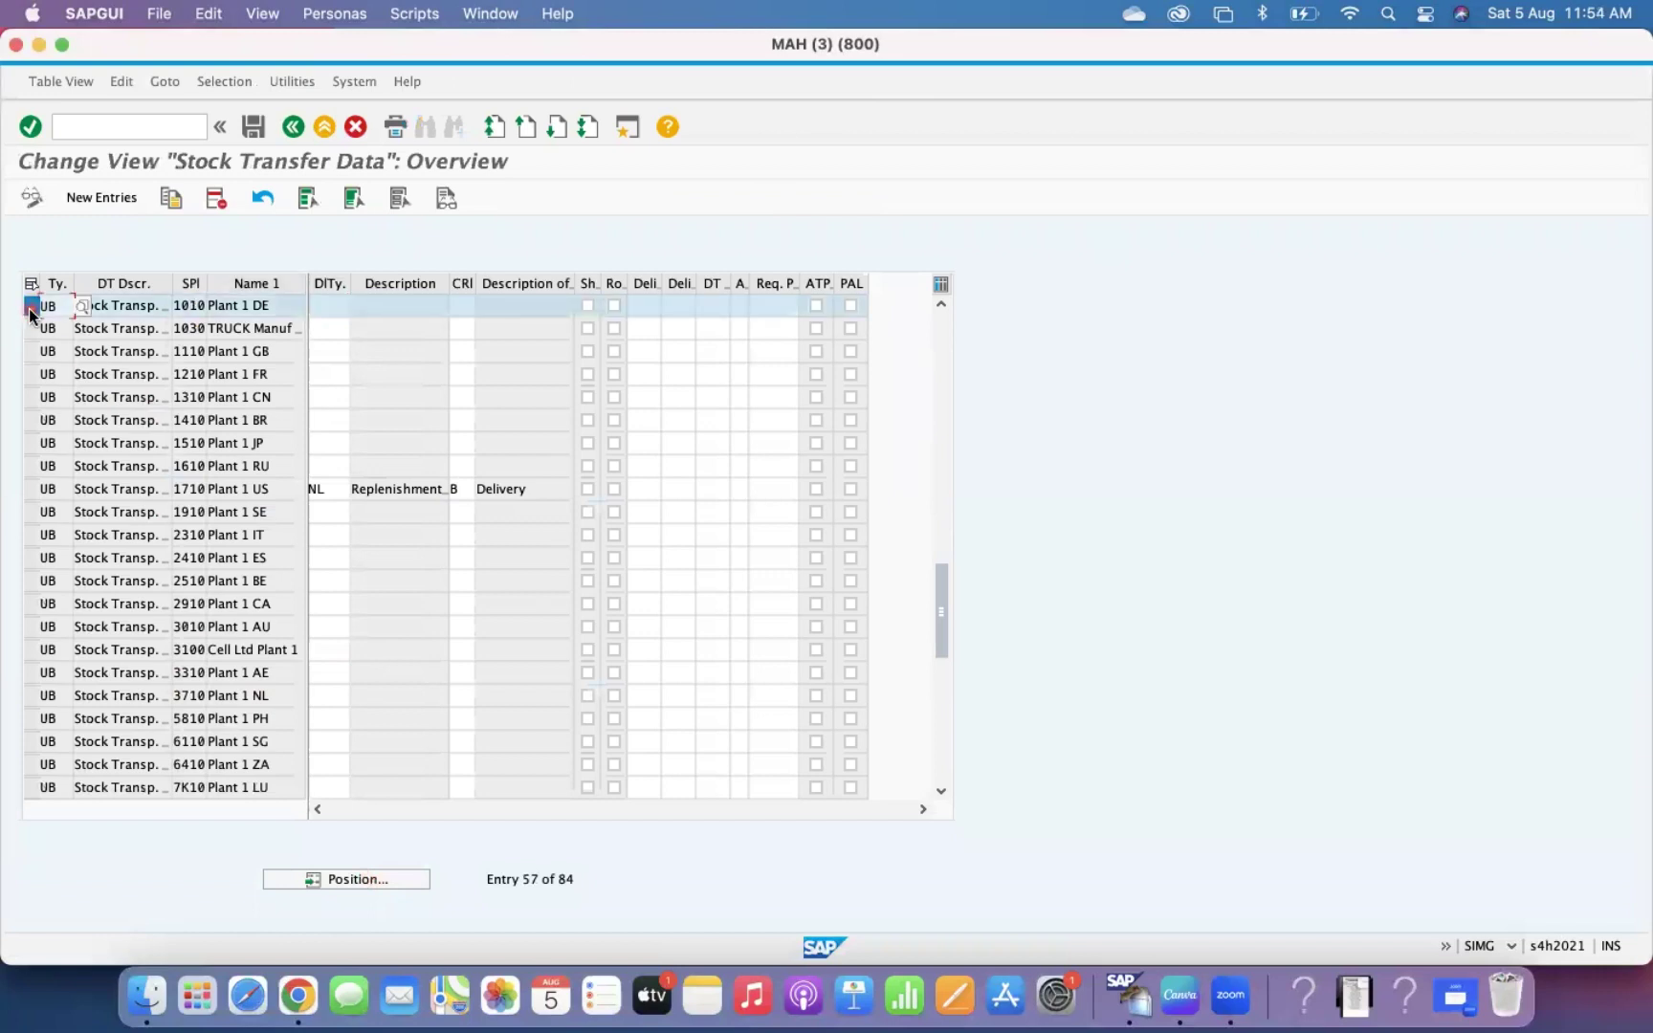
{"action": "left_click", "coordinate": [327, 306]}
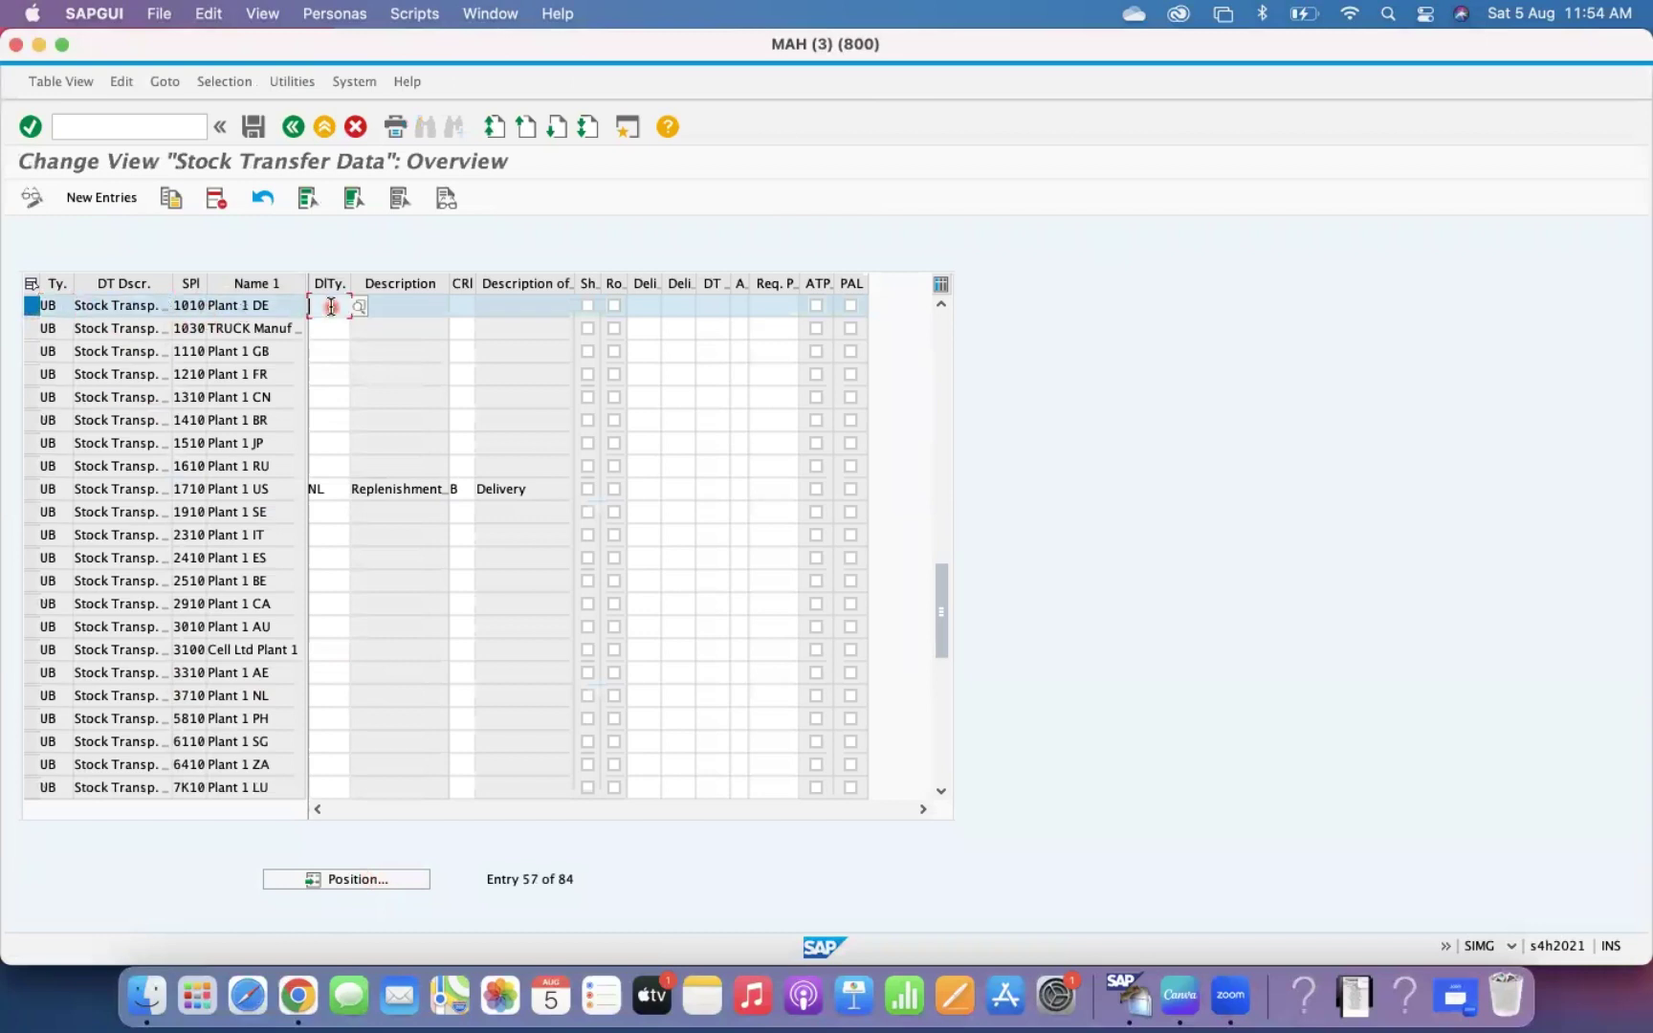
{"action": "left_click", "coordinate": [368, 307]}
{"action": "left_click", "coordinate": [325, 318]}
{"action": "left_click", "coordinate": [324, 311]}
{"action": "double_click", "coordinate": [146, 556]}
{"action": "key", "text": "Tab"}
{"action": "type", "text": "B"}
{"action": "key", "text": "Return"}
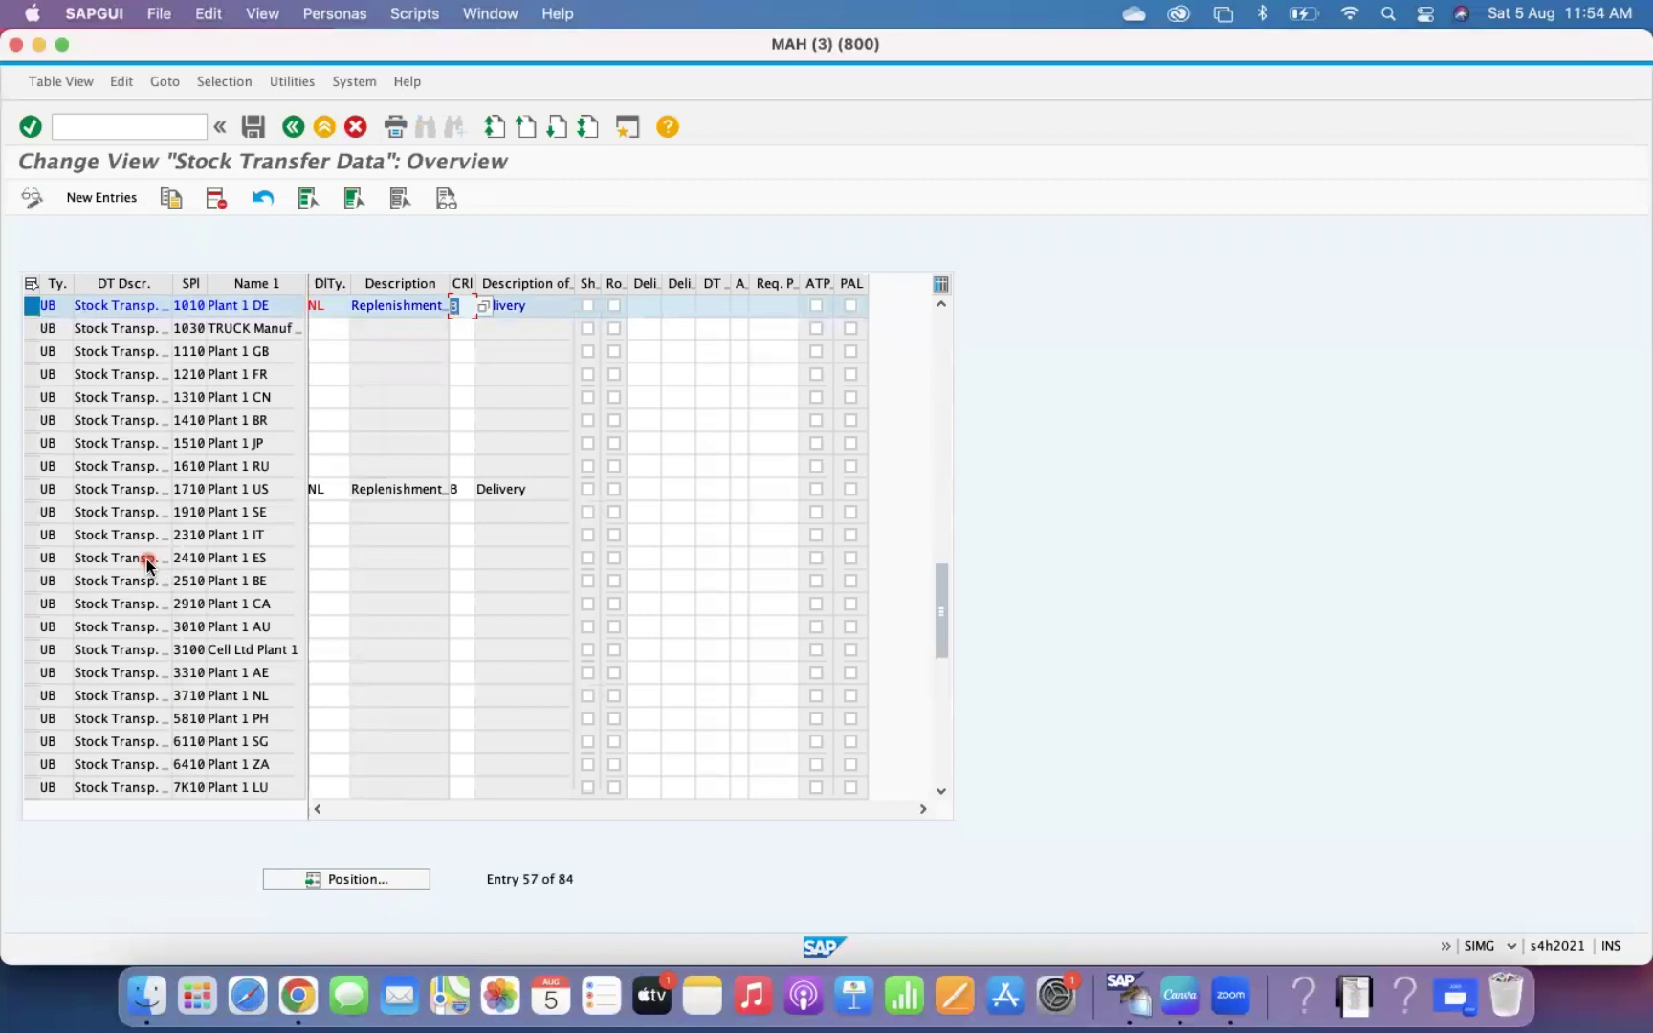
{"action": "left_click", "coordinate": [533, 306]}
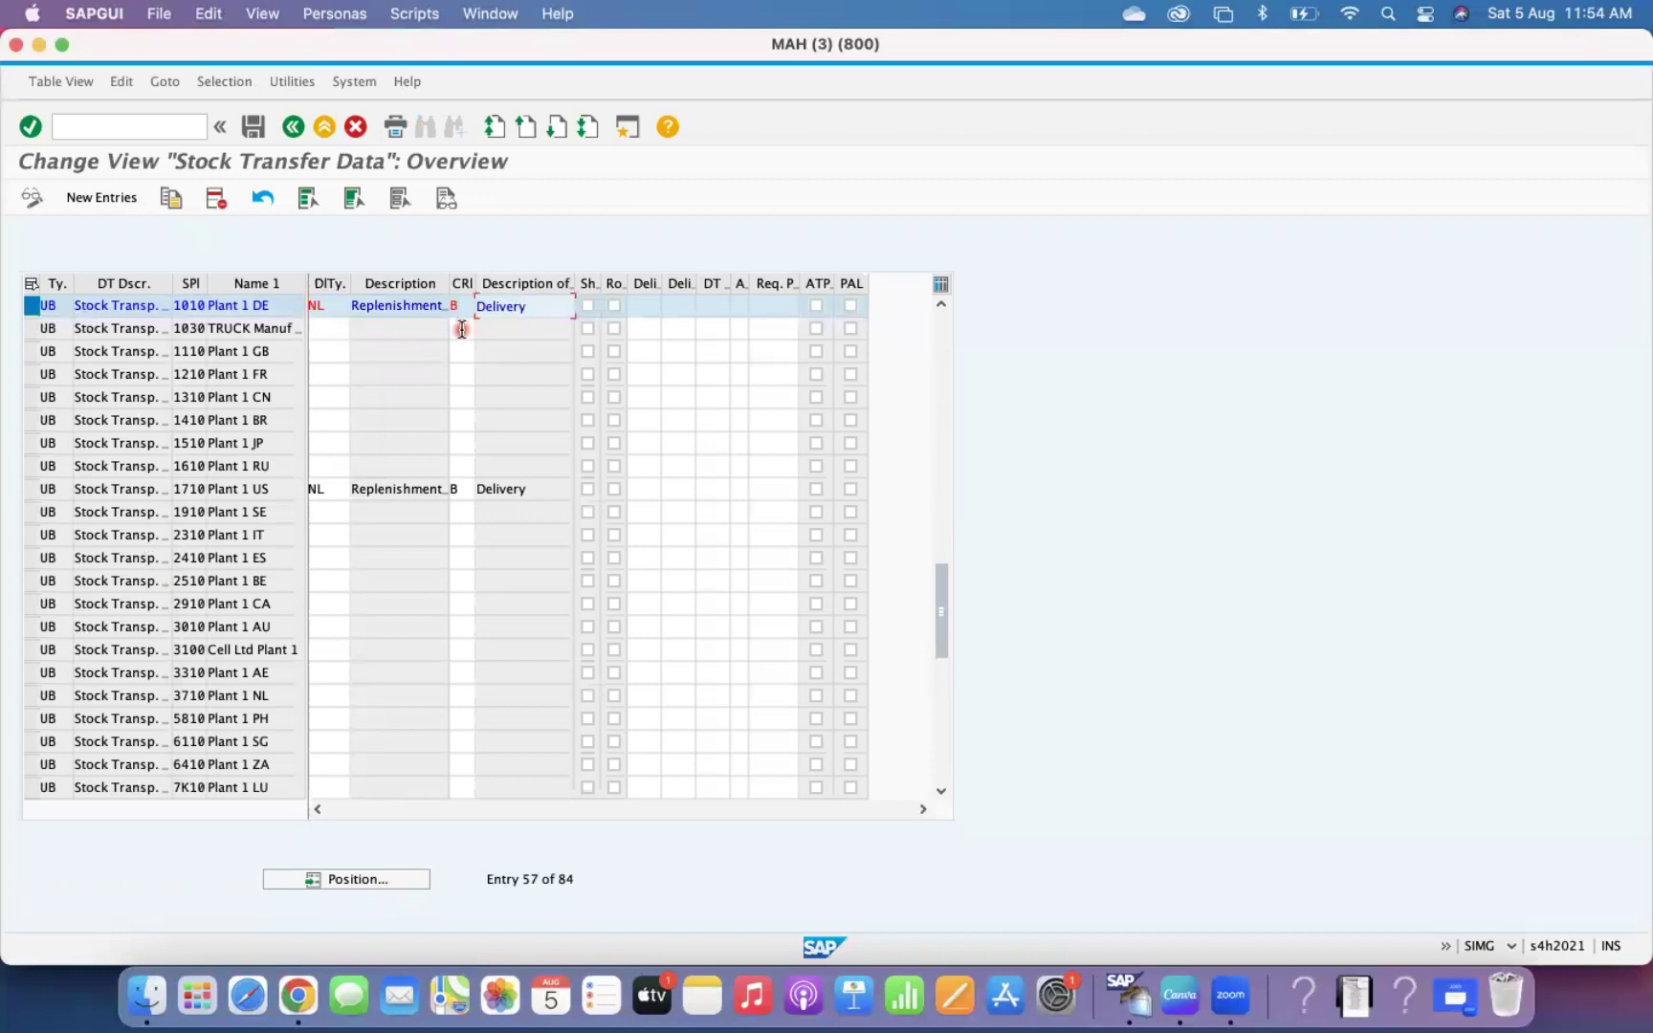
Step: Assign delivery type NL and checking rule 01 to document type UB for supplying plant 1030
{"action": "left_click", "coordinate": [327, 330]}
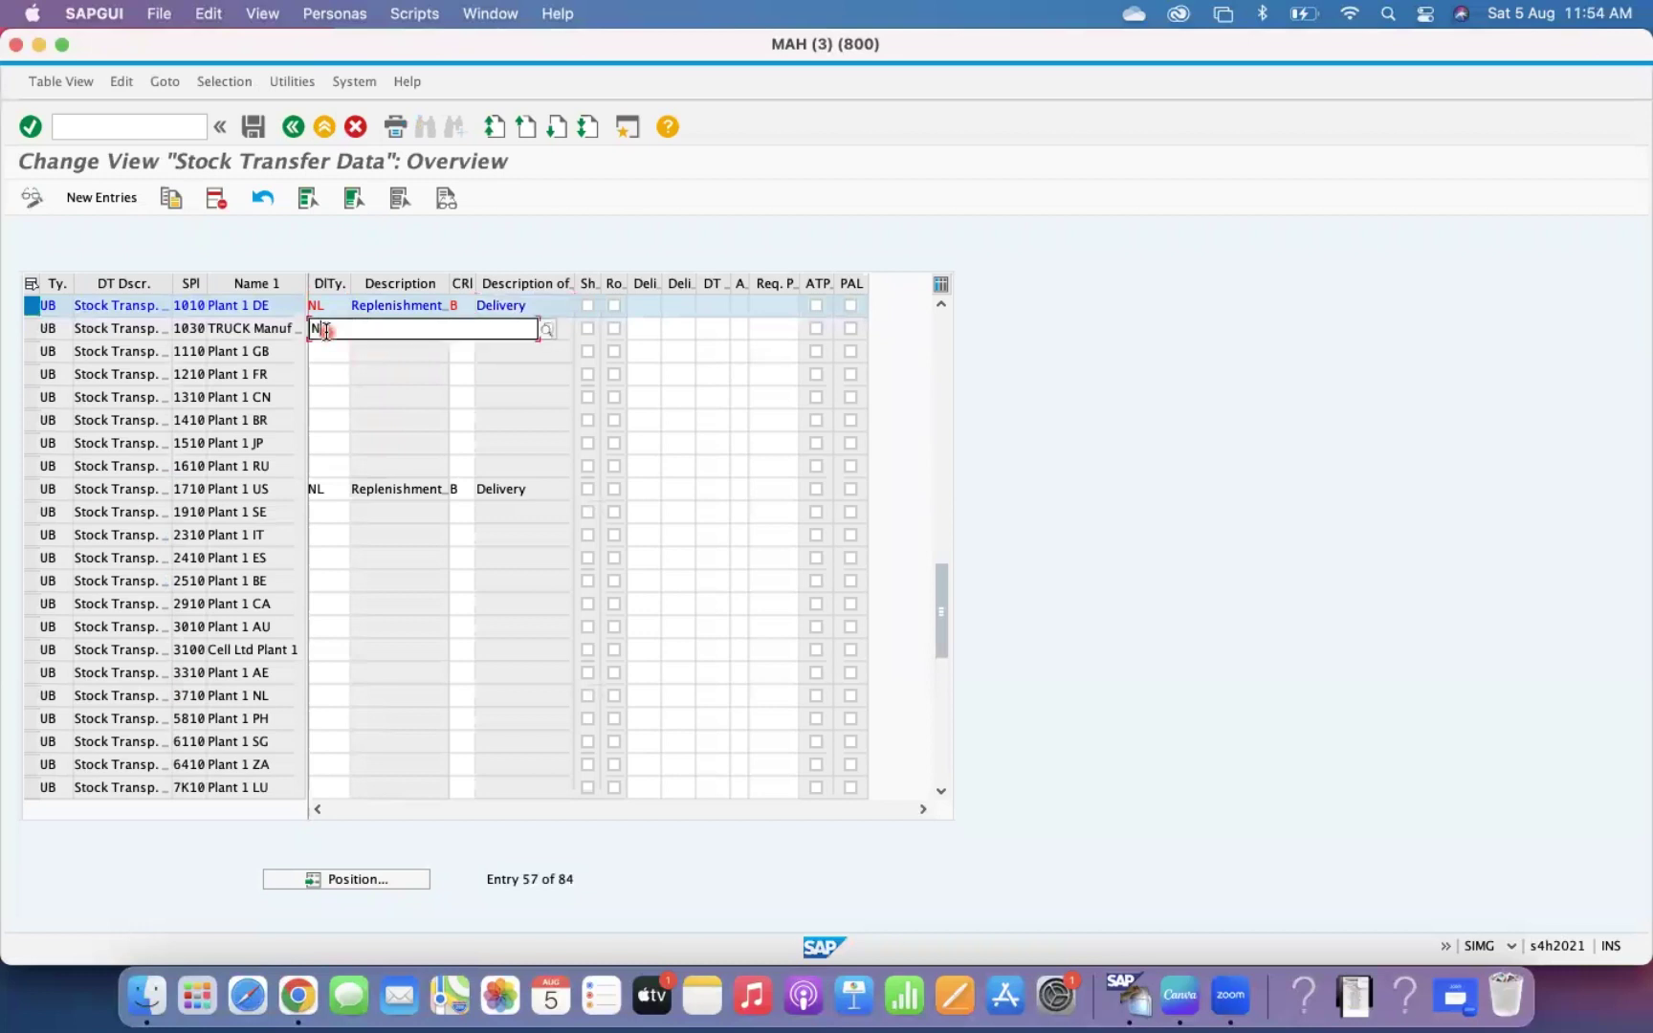
{"action": "key", "text": "Up"}
{"action": "left_click", "coordinate": [326, 334]}
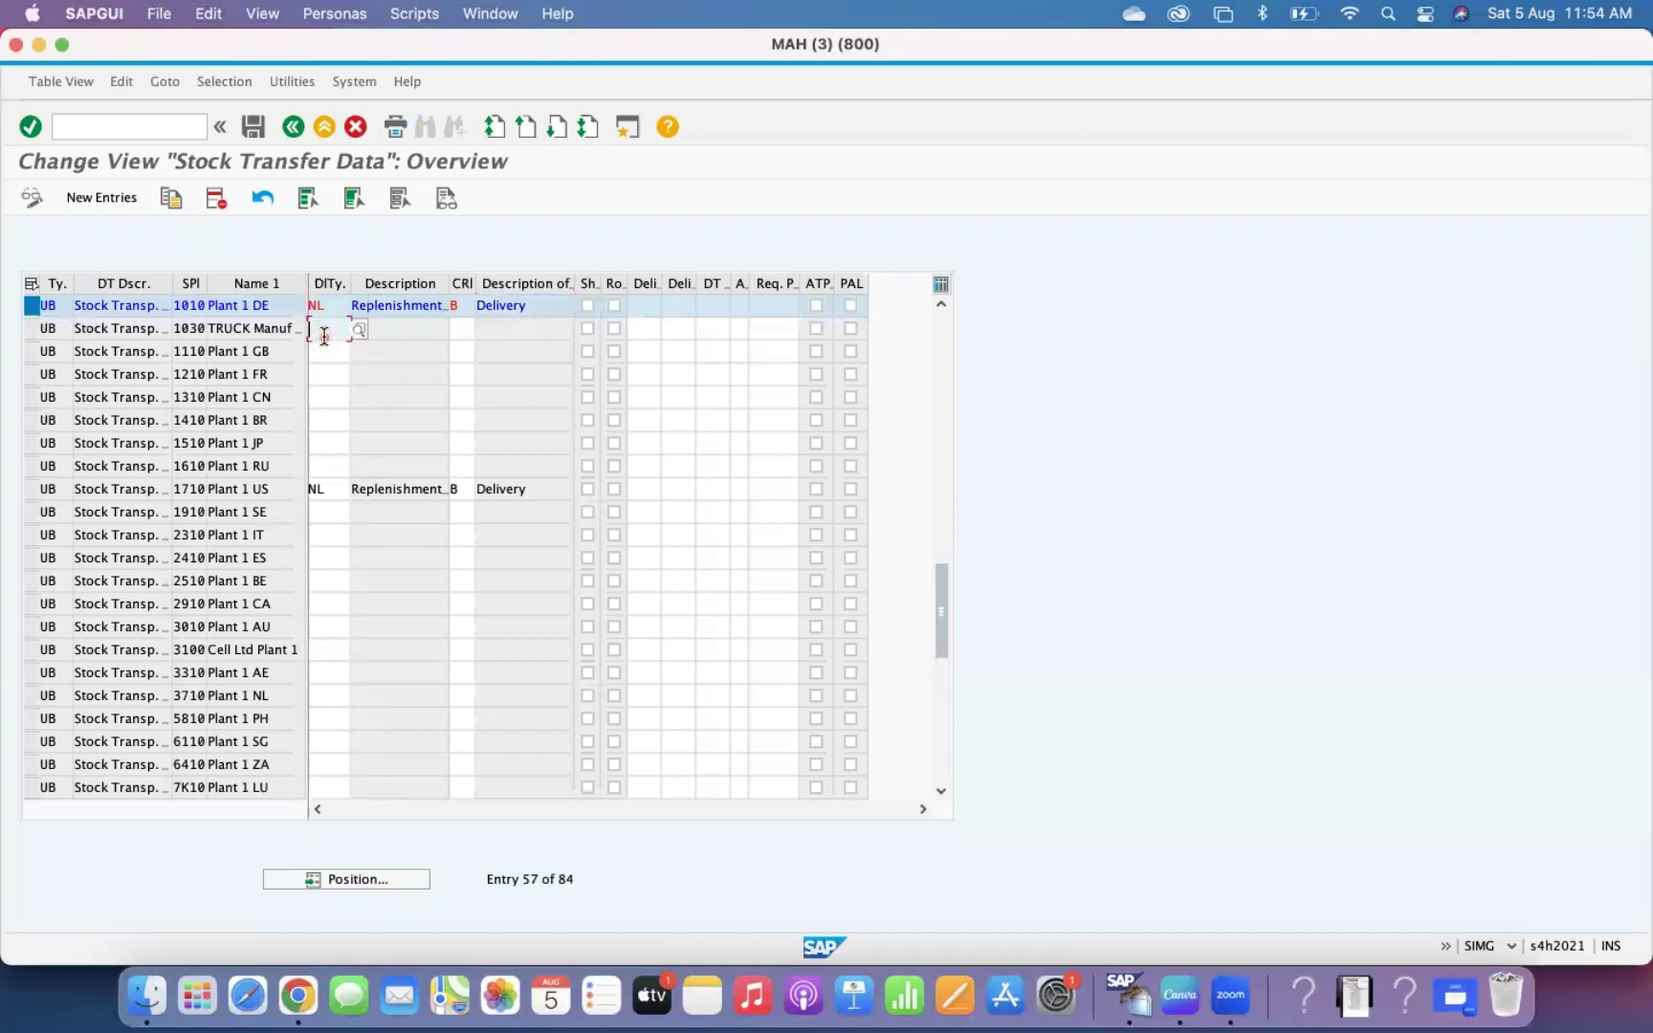
{"action": "left_click", "coordinate": [360, 331]}
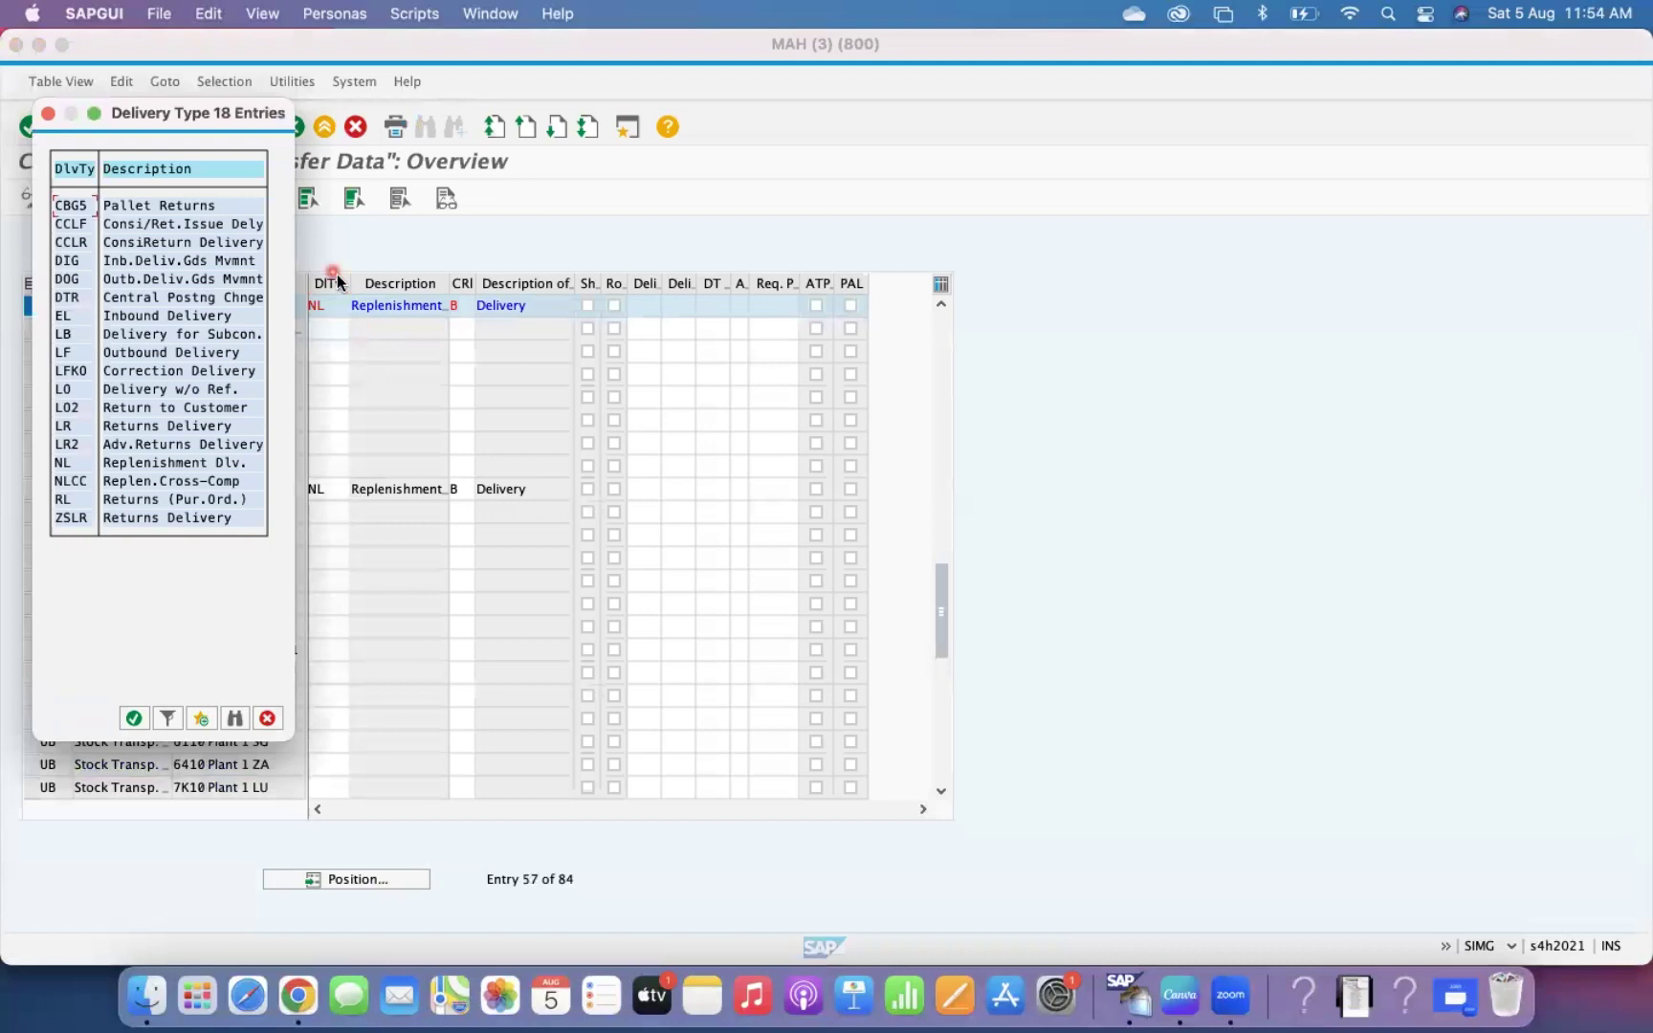
{"action": "double_click", "coordinate": [166, 464]}
{"action": "left_click", "coordinate": [475, 331]}
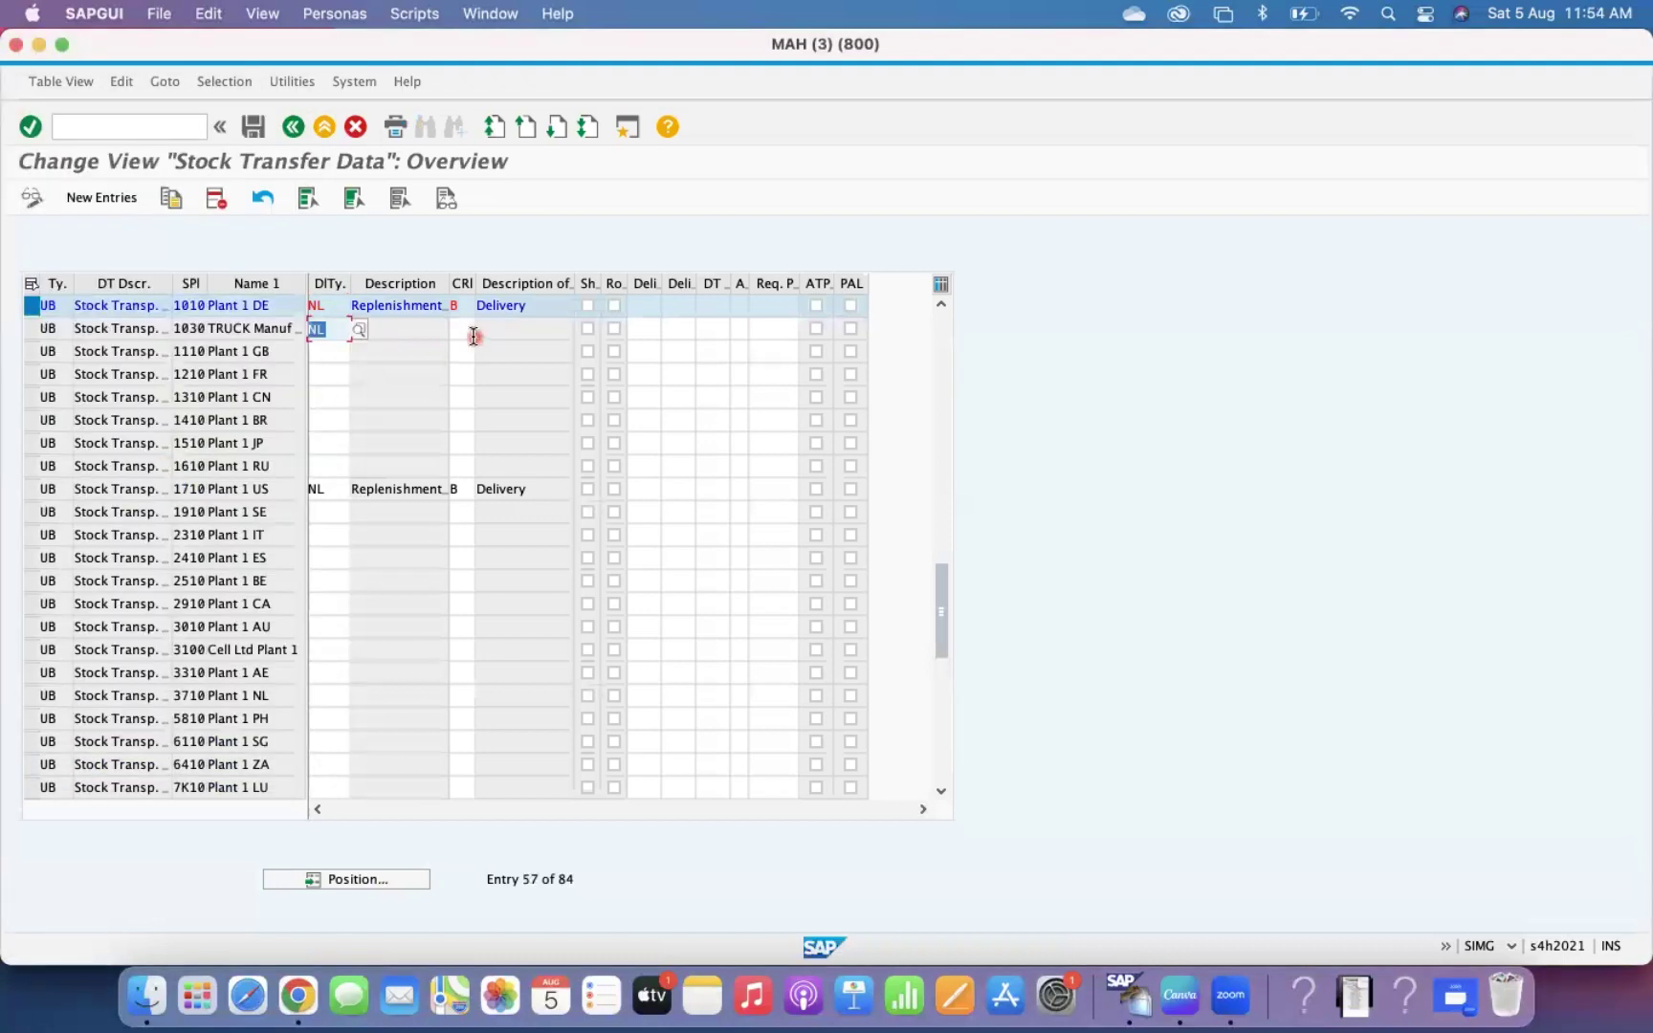
{"action": "left_click", "coordinate": [487, 327]}
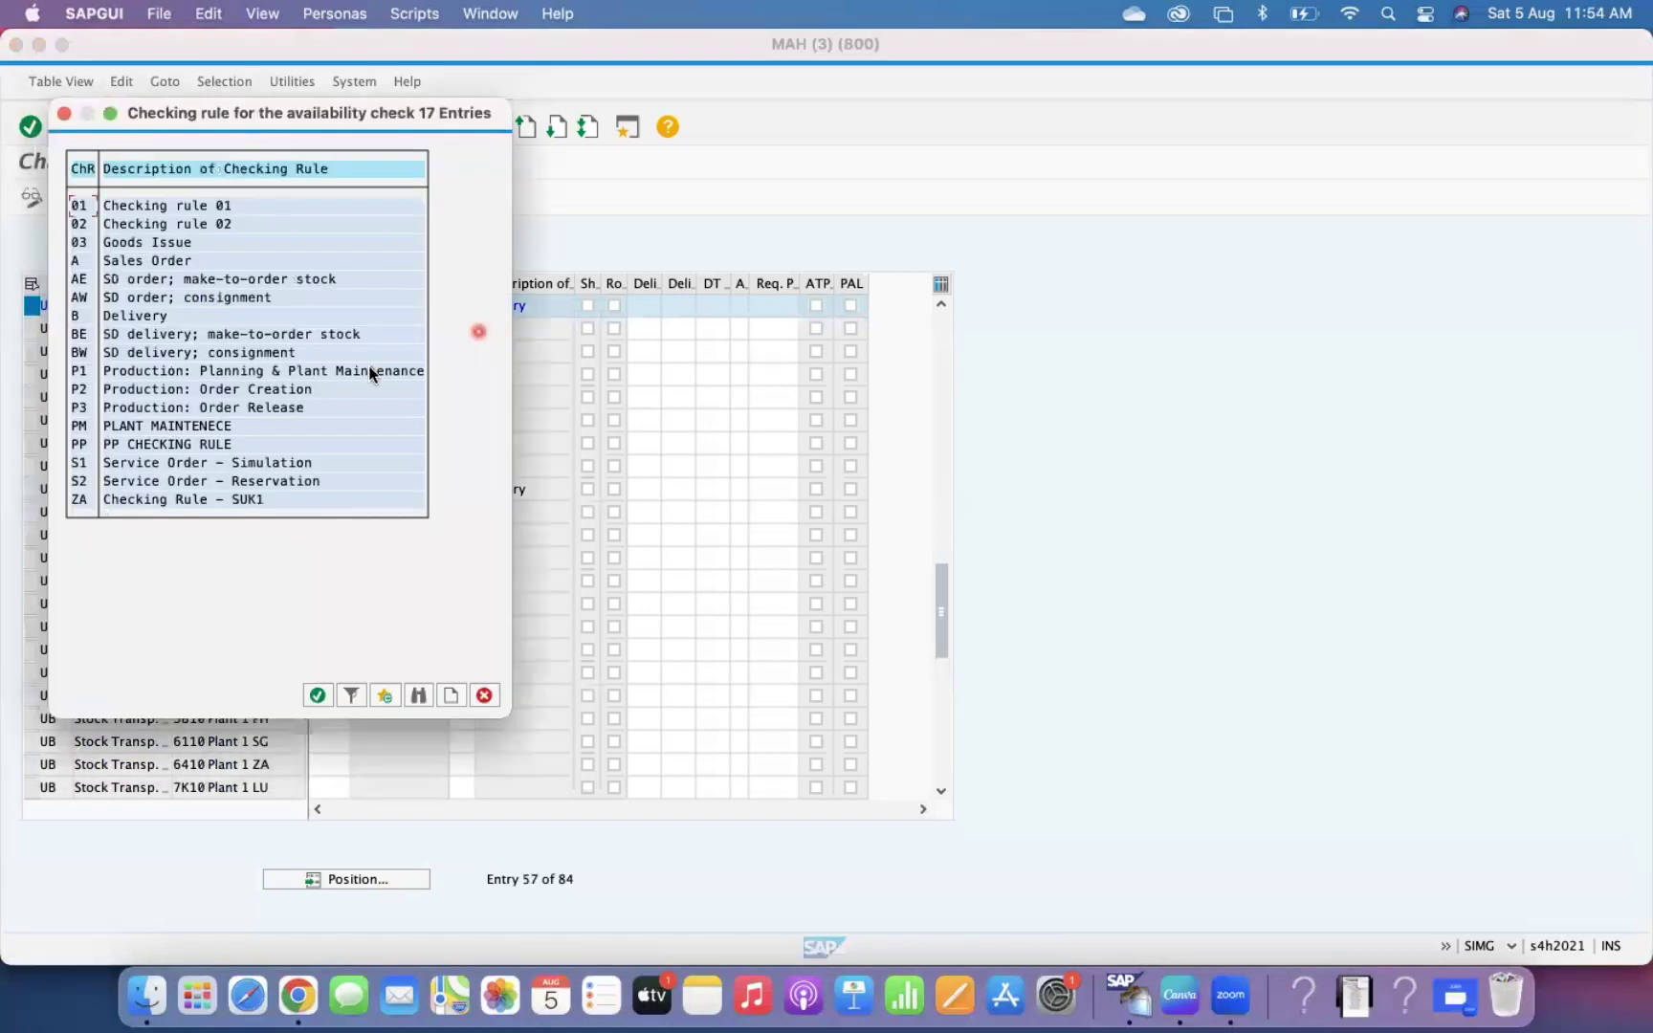
{"action": "double_click", "coordinate": [163, 205]}
{"action": "key", "text": "Return"}
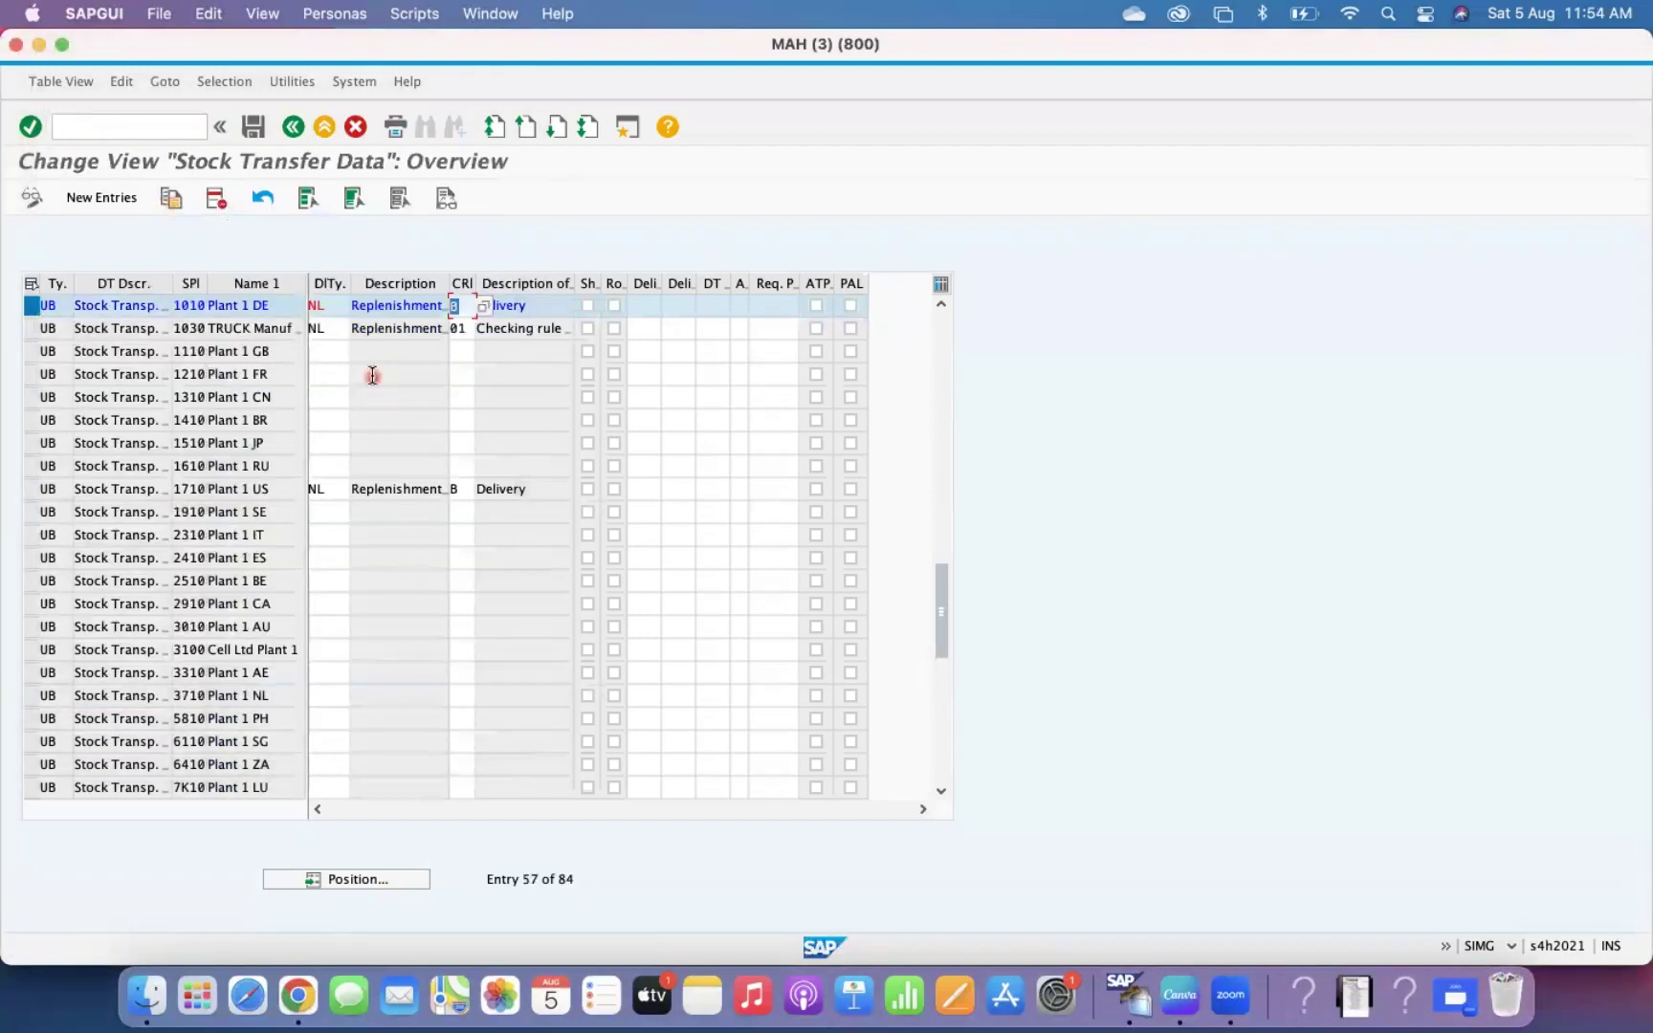
Step: Review the delivery type and checking rule entries of document type UB for supplying plants 1010 and 1030
{"action": "left_click", "coordinate": [522, 307]}
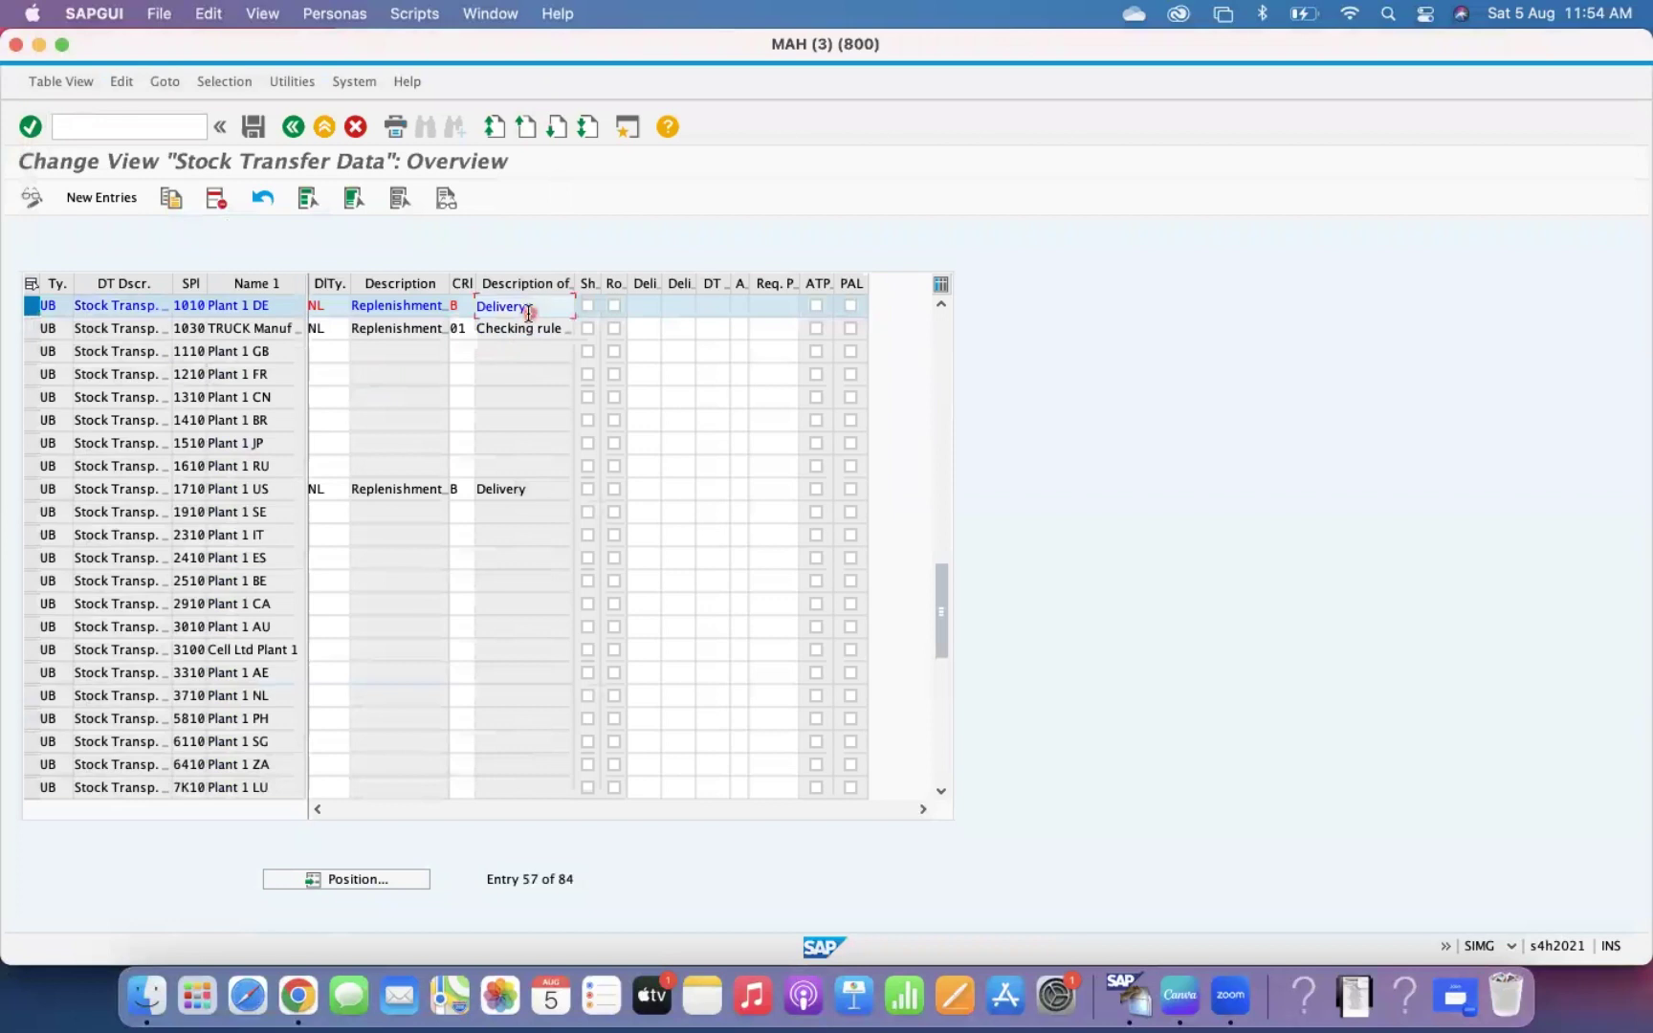
{"action": "left_click", "coordinate": [31, 306]}
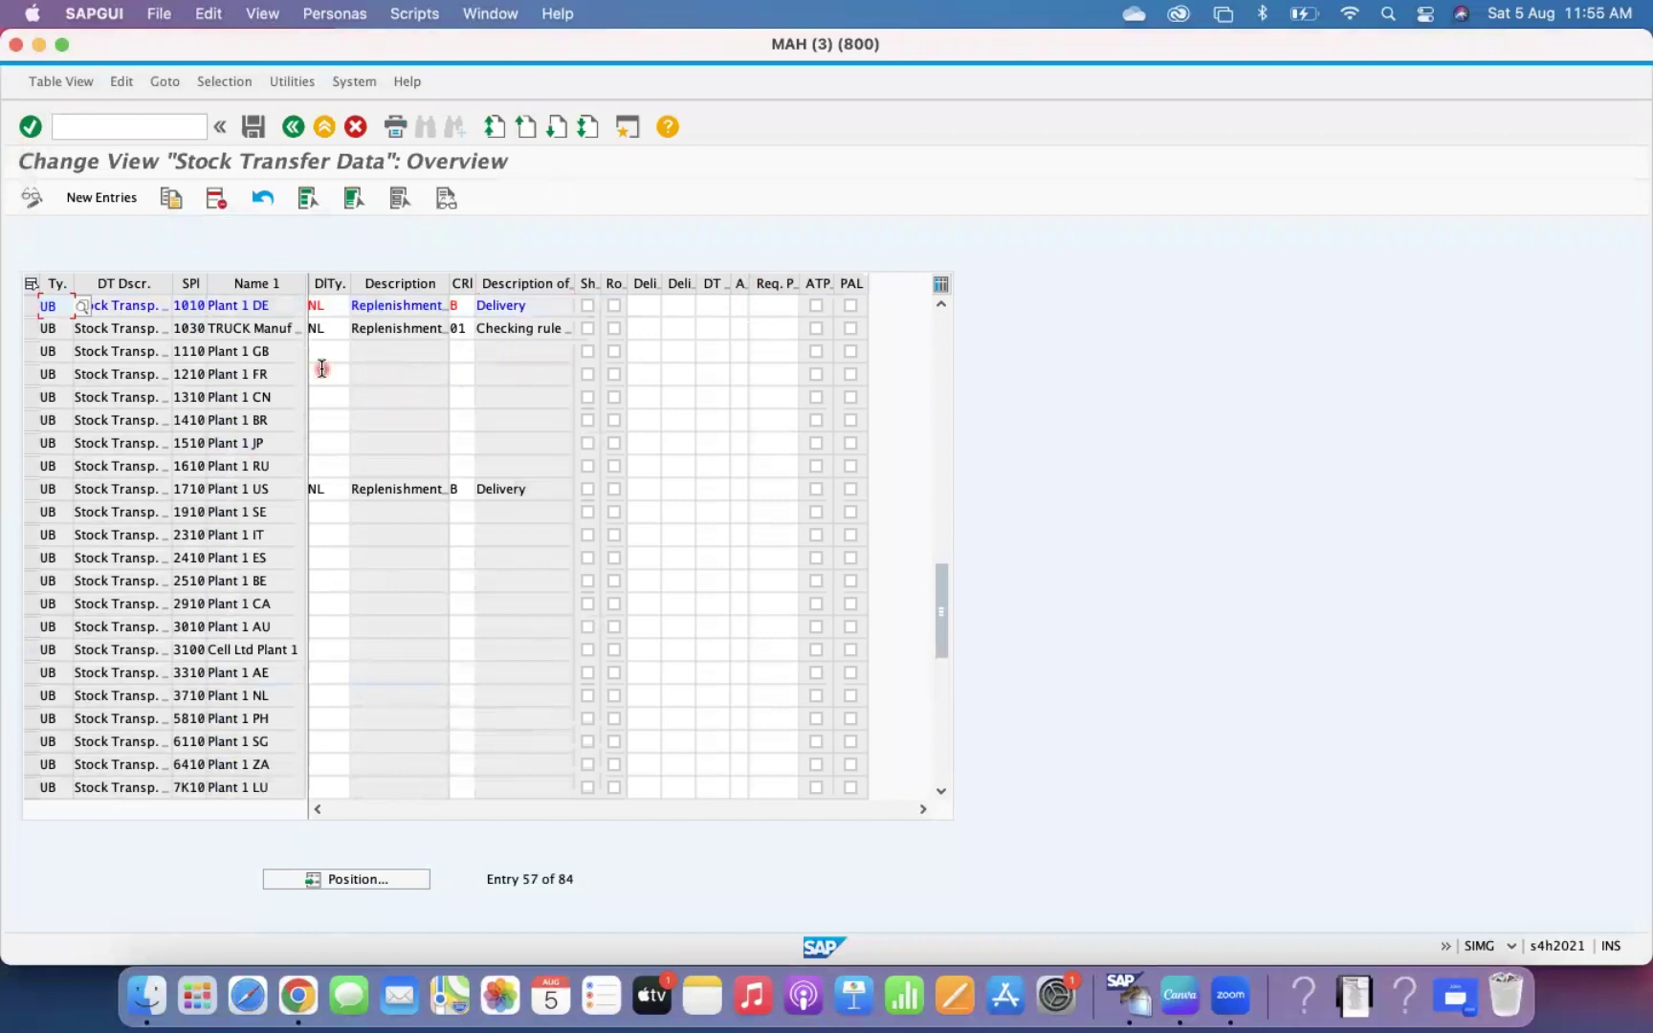
{"action": "left_click", "coordinate": [535, 306]}
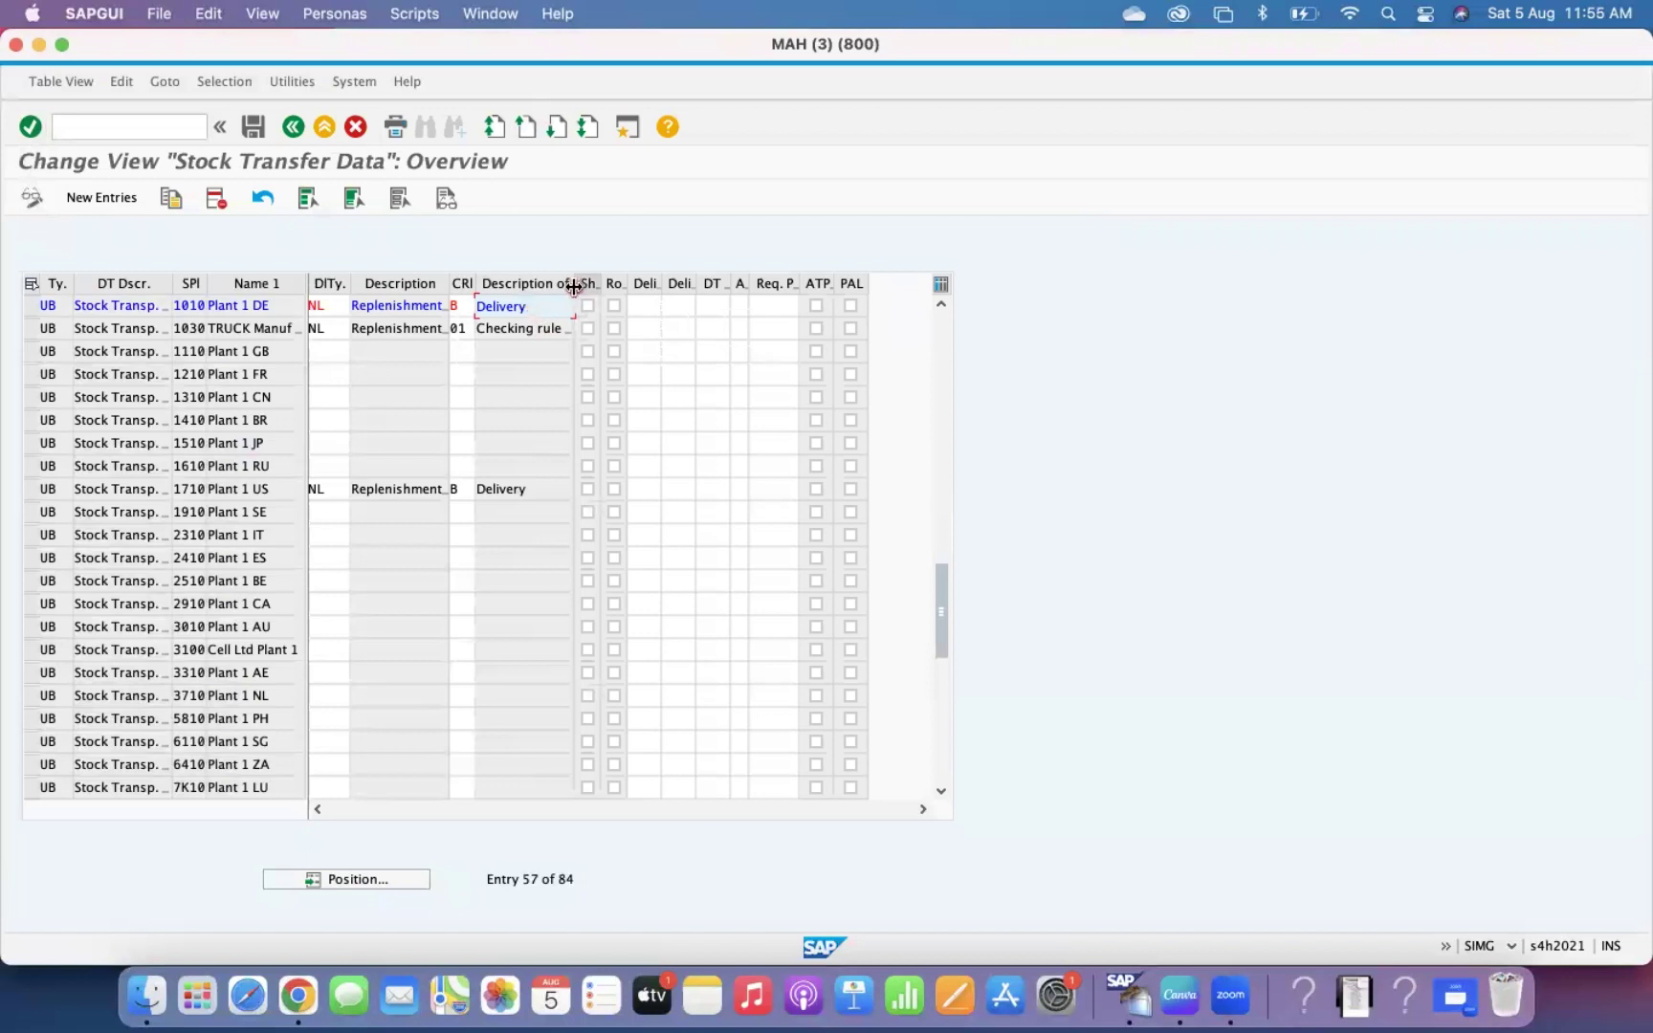
{"action": "left_click_drag", "start_coordinate": [533, 306], "coordinate": [401, 311]}
{"action": "left_click", "coordinate": [545, 305]}
{"action": "left_click", "coordinate": [449, 332]}
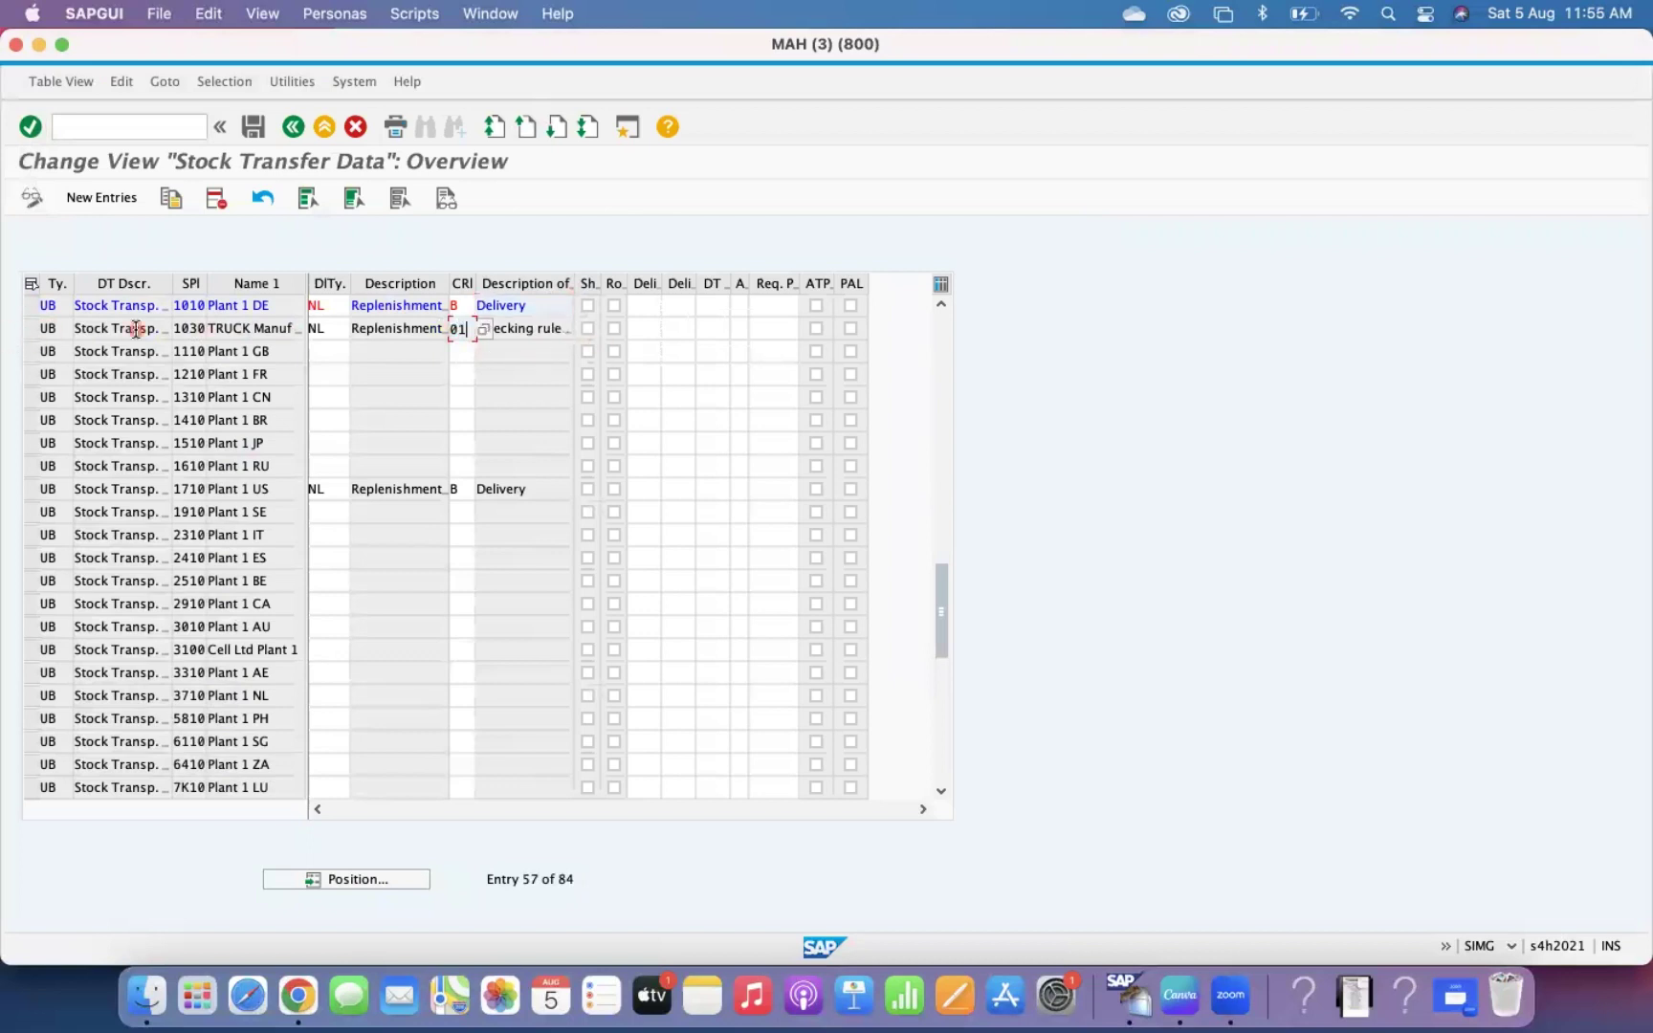
{"action": "left_click", "coordinate": [38, 330]}
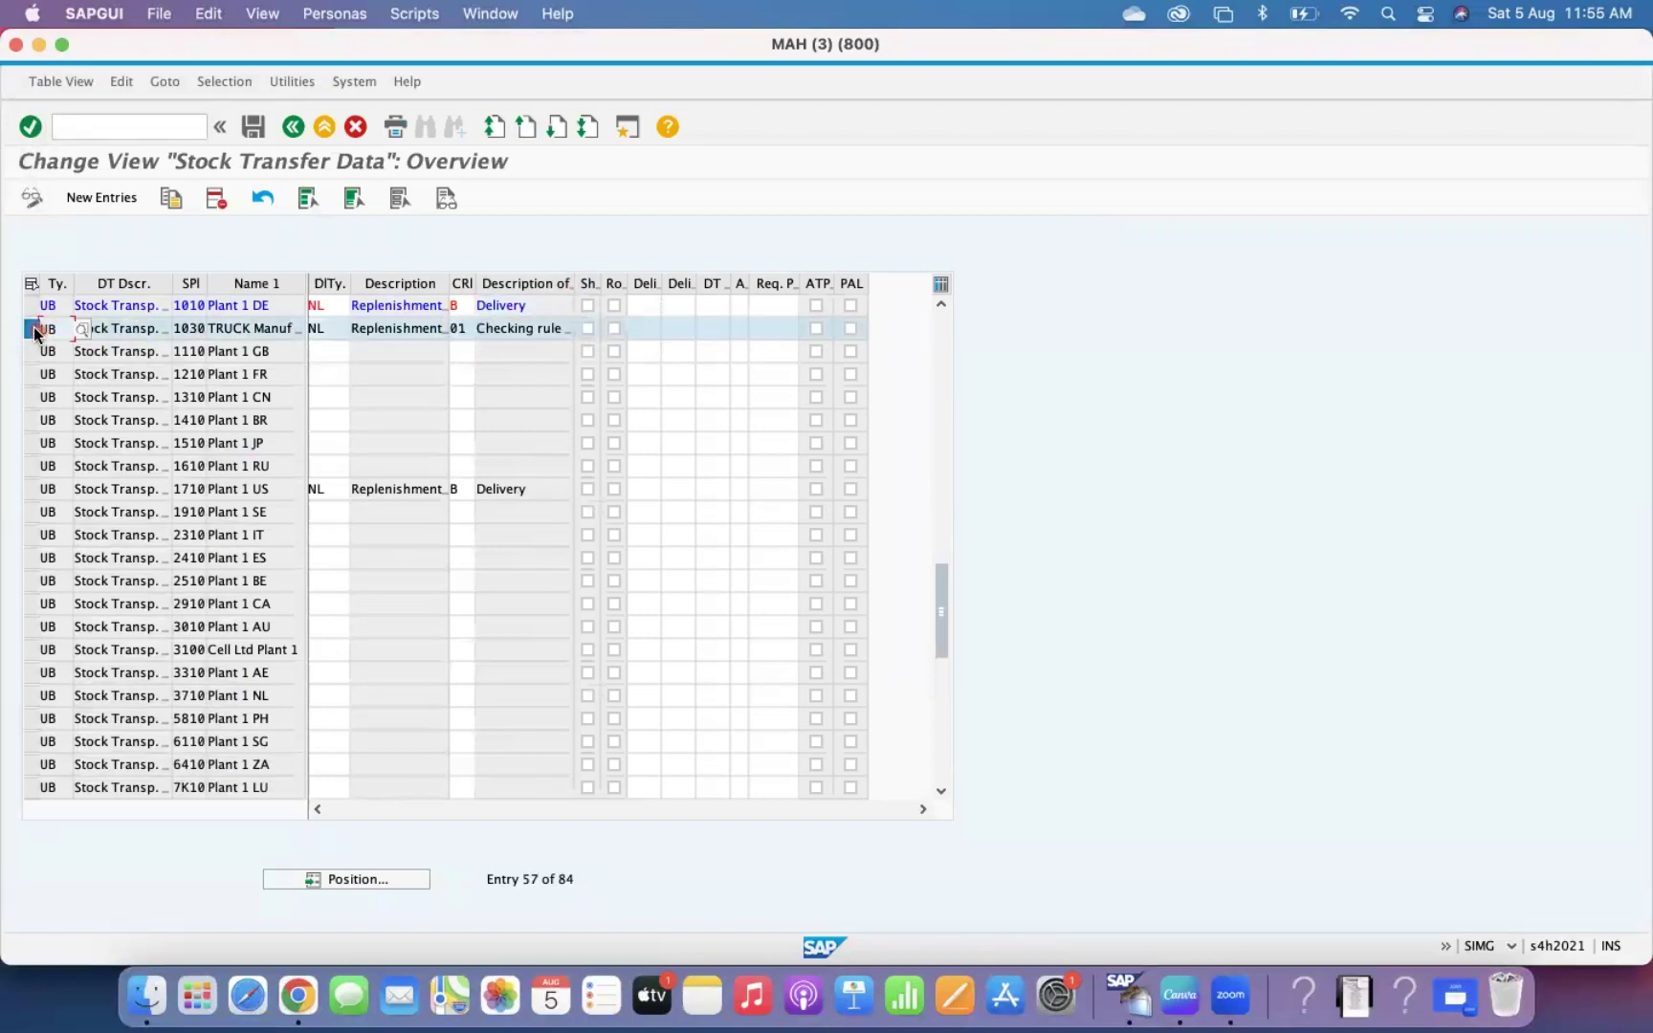
{"action": "left_click", "coordinate": [27, 329]}
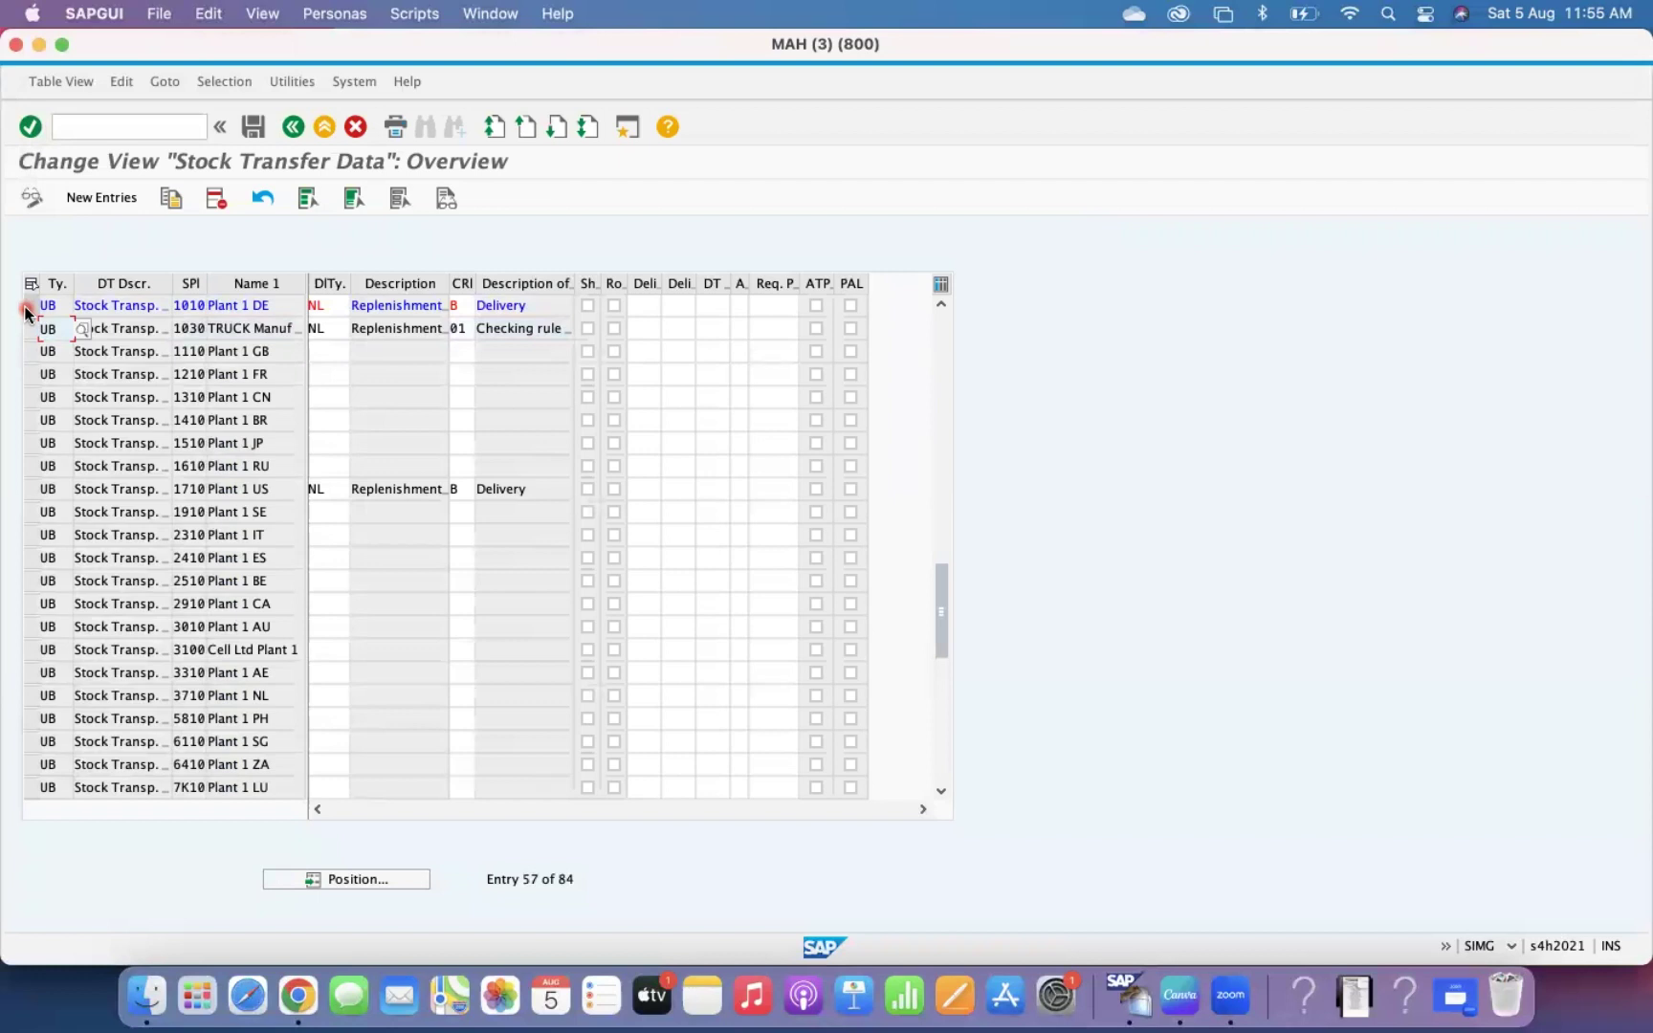
Step: Save the stock transfer data entries in customizing request MAHK900992 and return to the IMG structure
{"action": "left_click", "coordinate": [459, 307]}
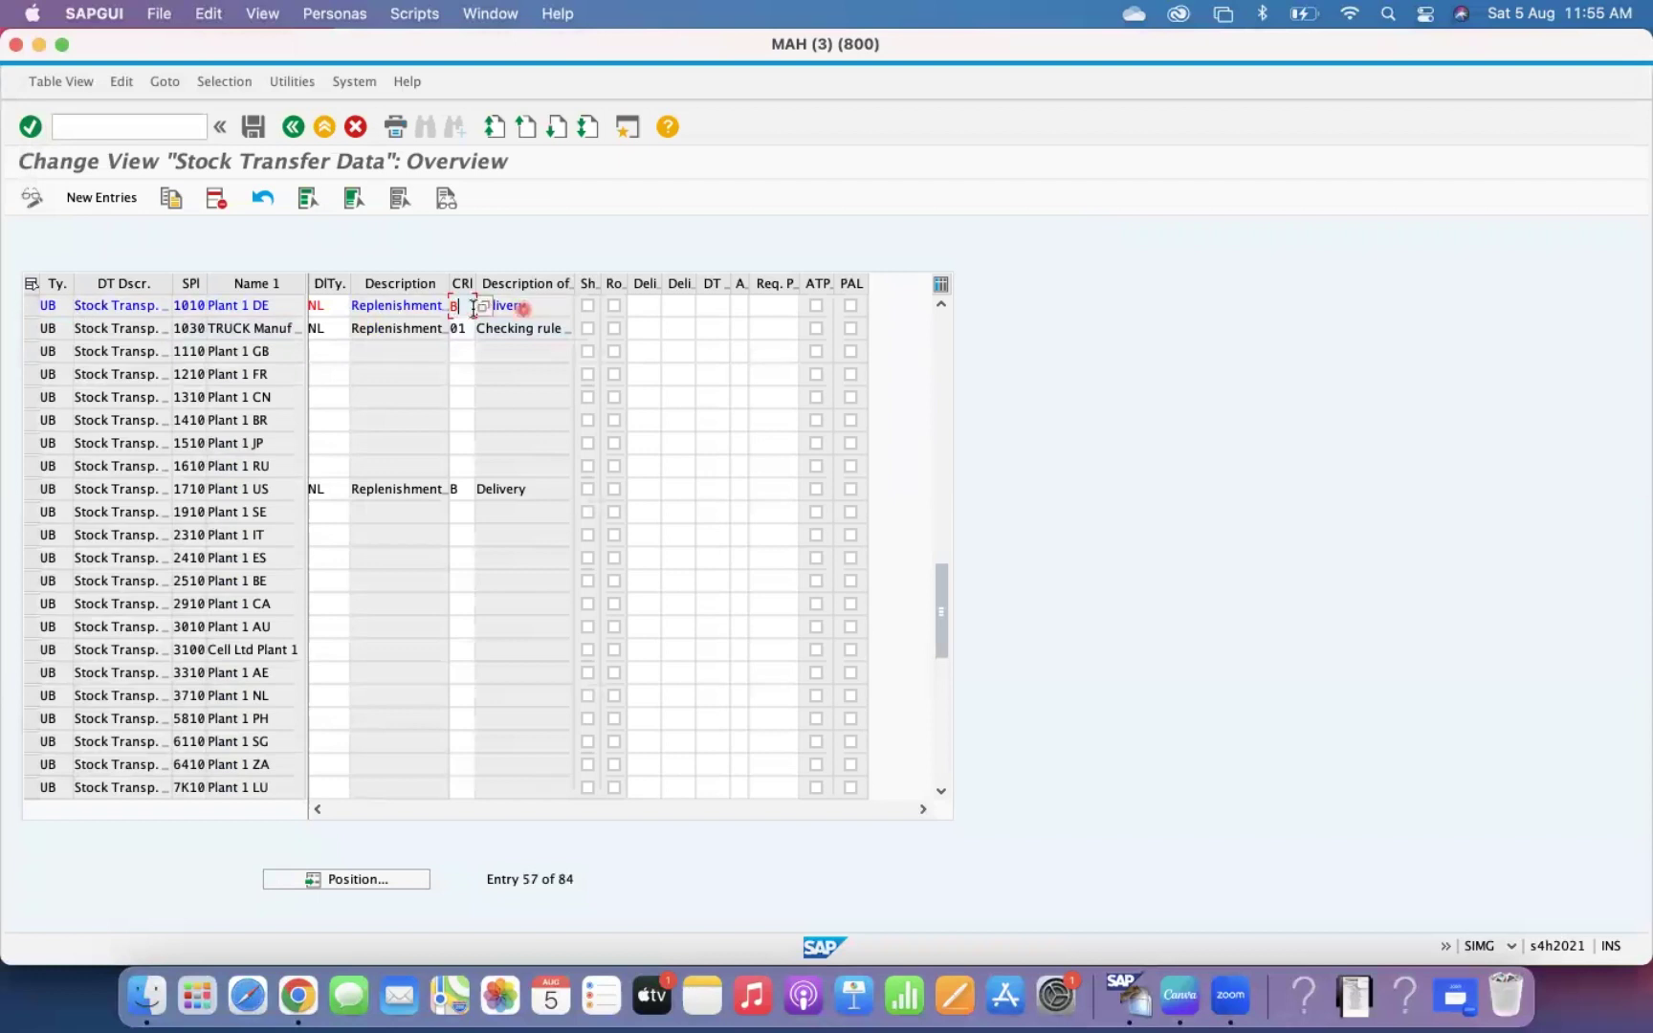
{"action": "left_click", "coordinate": [254, 127]}
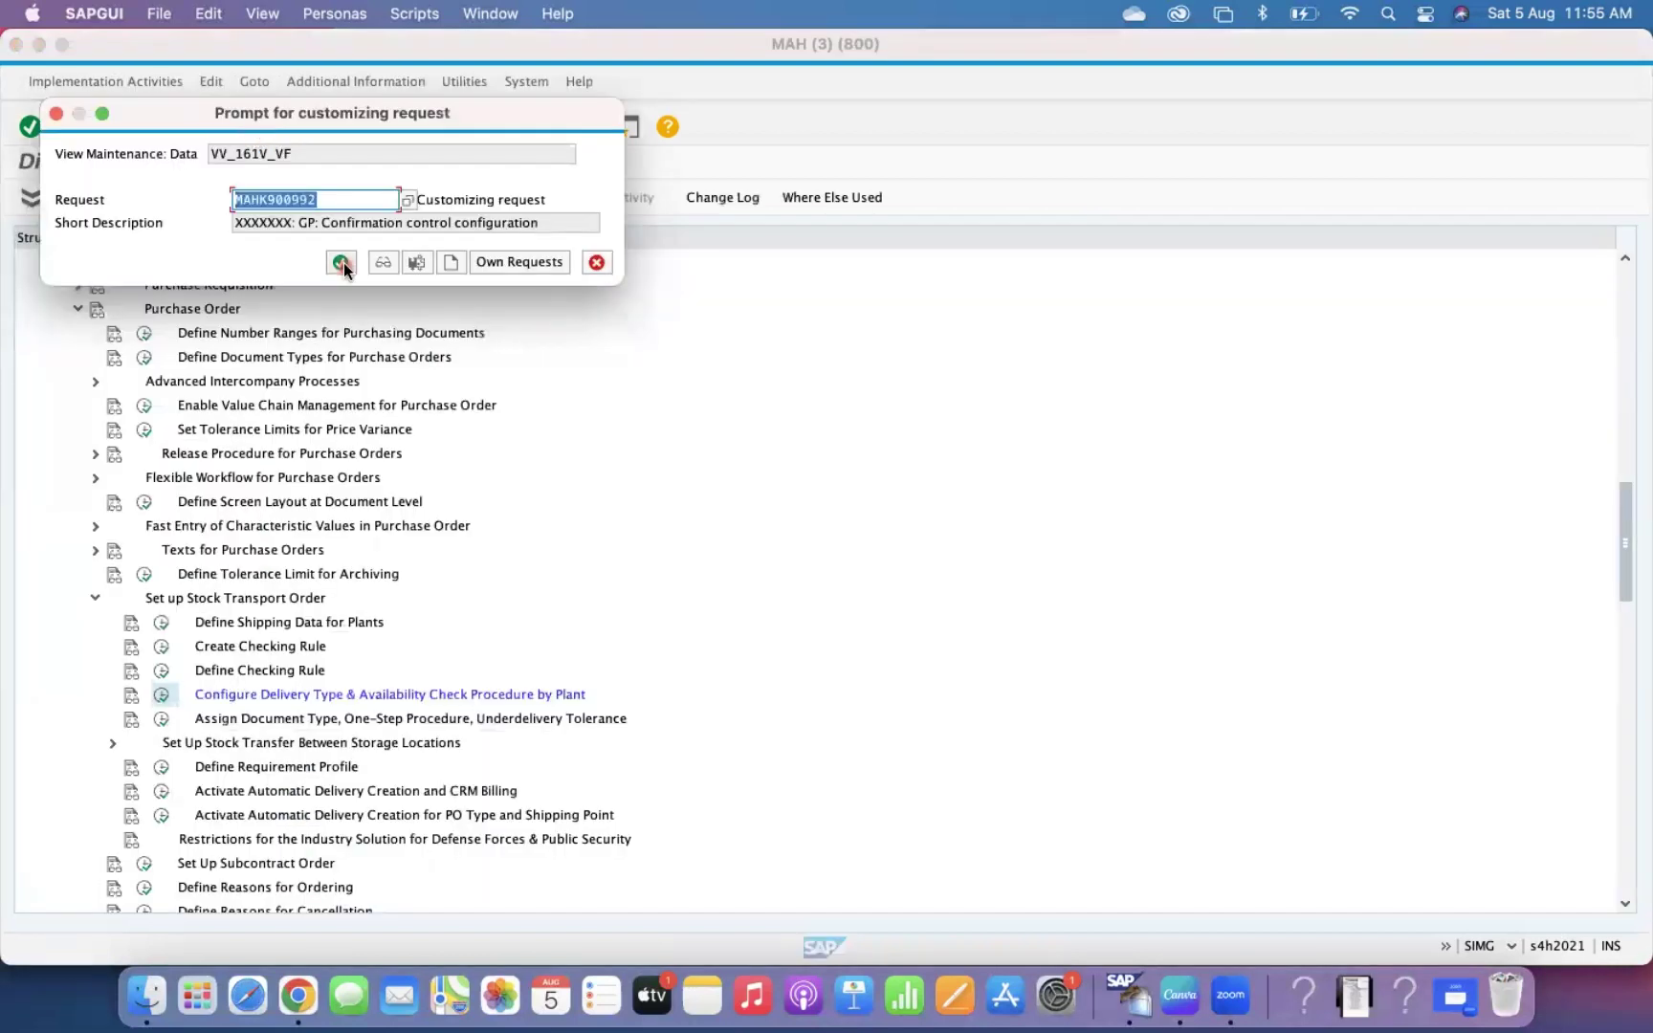
{"action": "left_click", "coordinate": [343, 265]}
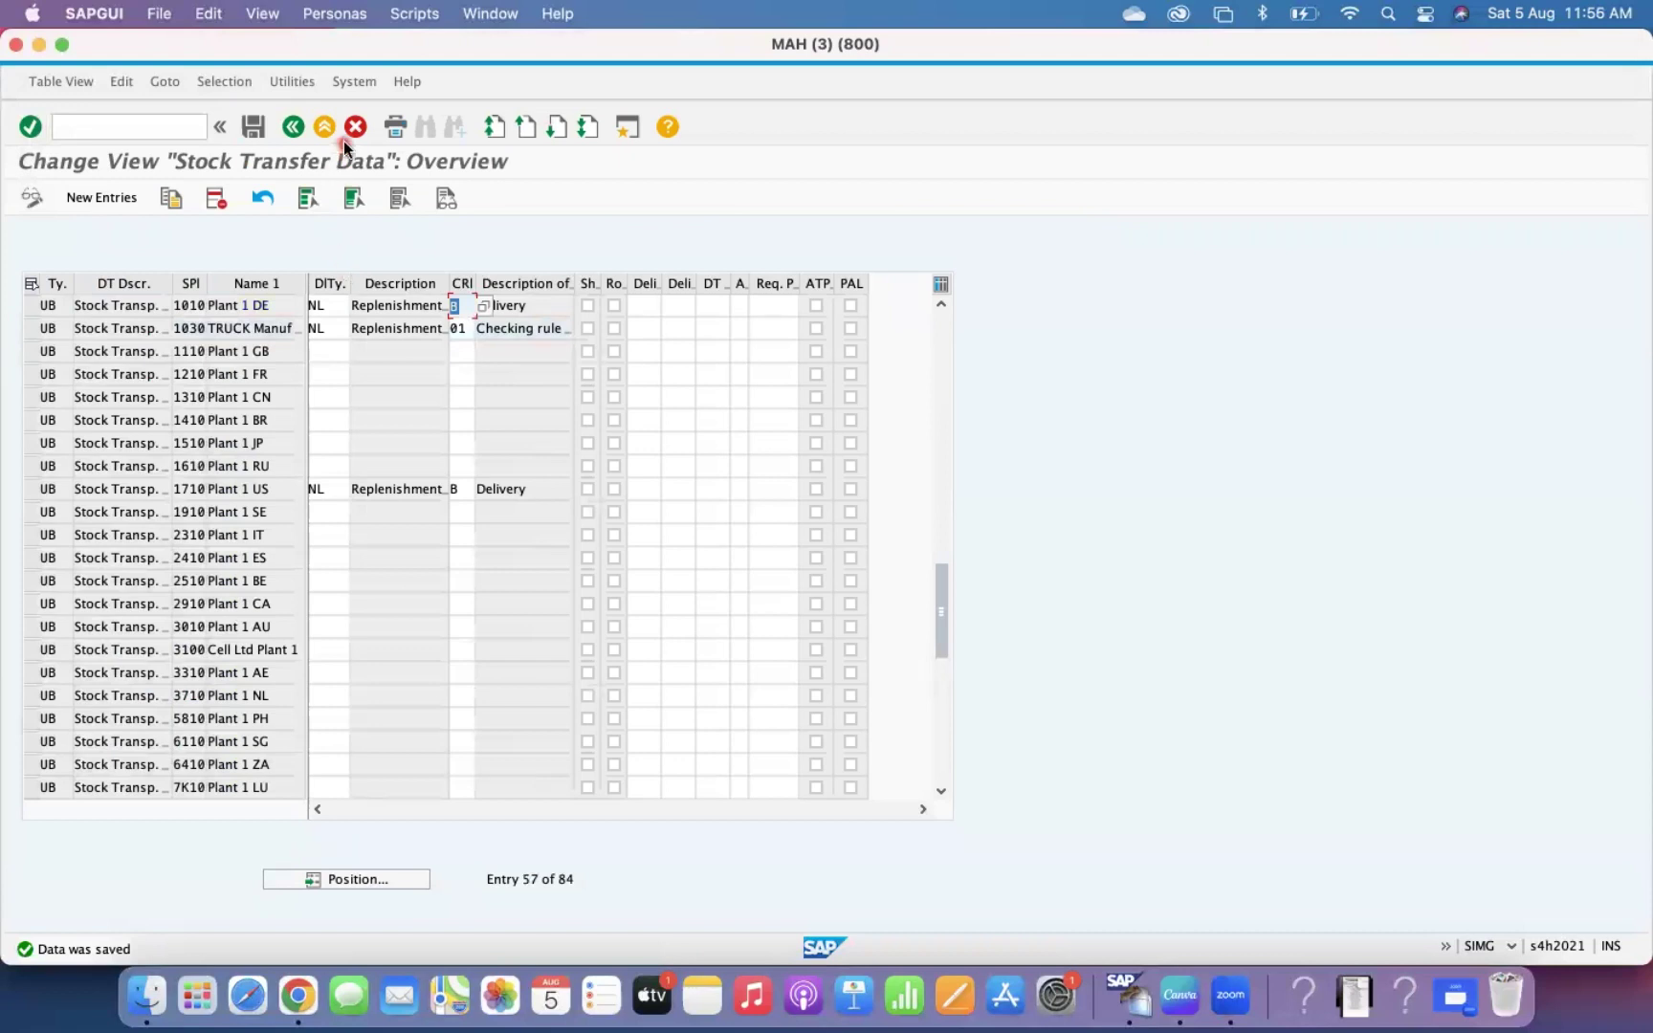
{"action": "left_click", "coordinate": [291, 128]}
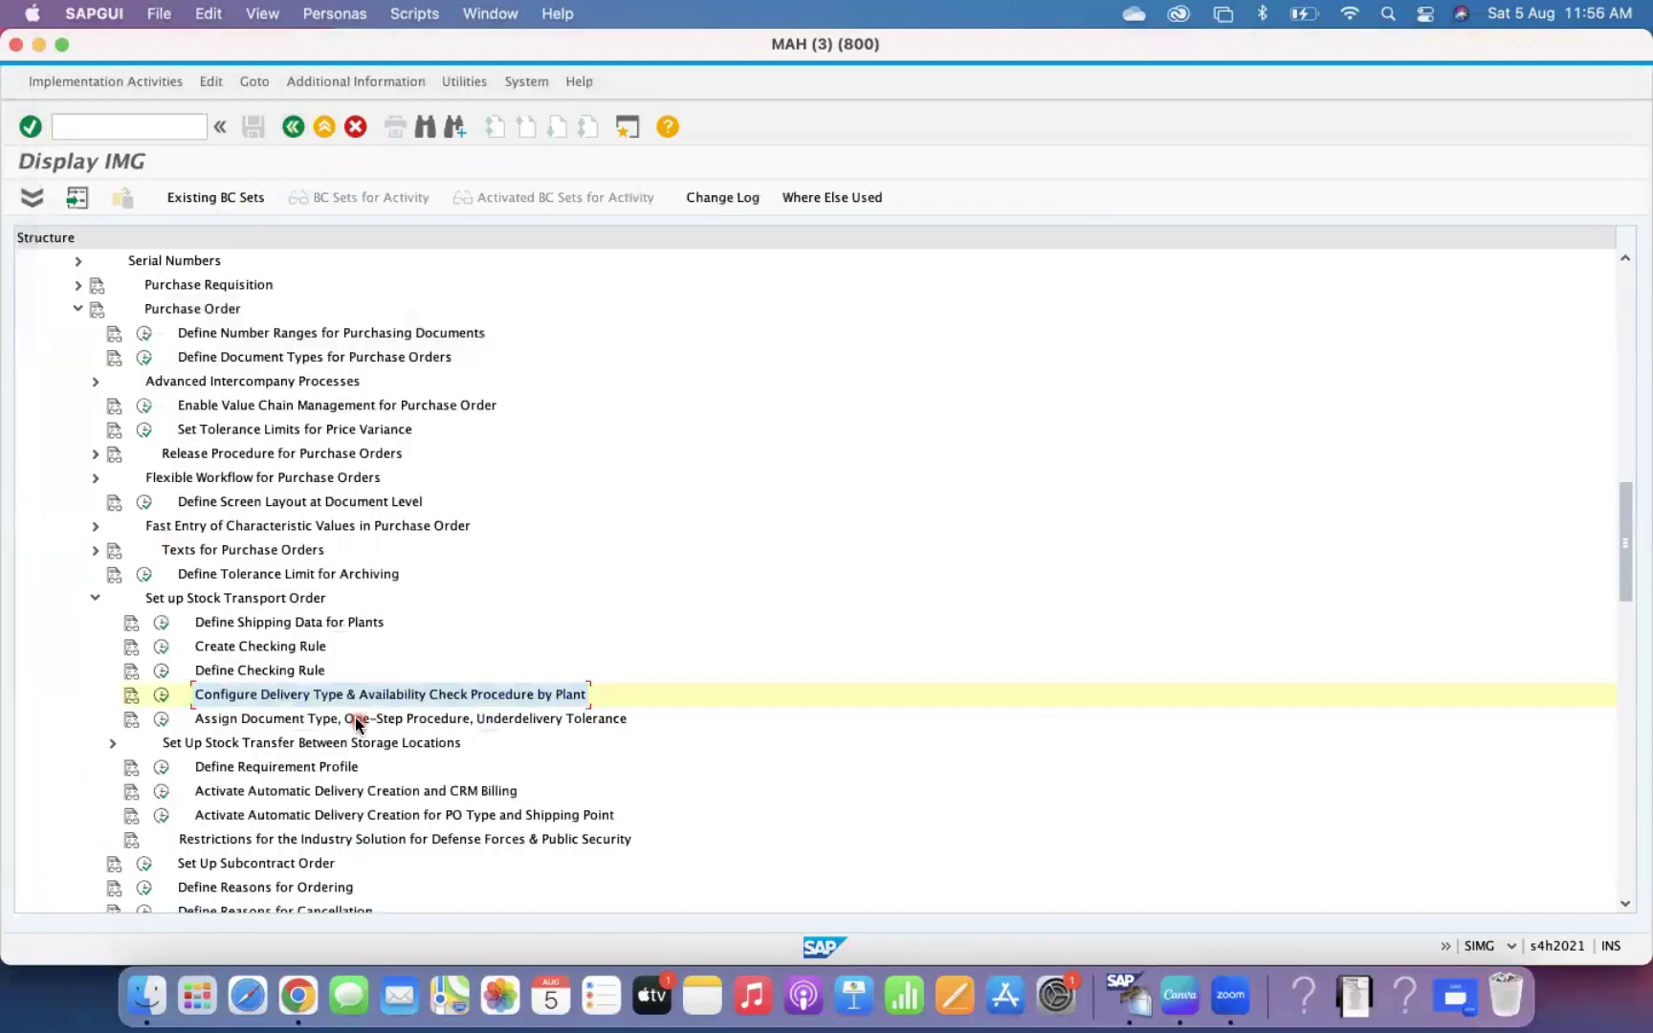
Step: Open the Activate Automatic Delivery Creation and CRM Billing activity under Set up Stock Transport Order
{"action": "scroll", "coordinate": [443, 737], "scroll_direction": "down", "scroll_amount": 5}
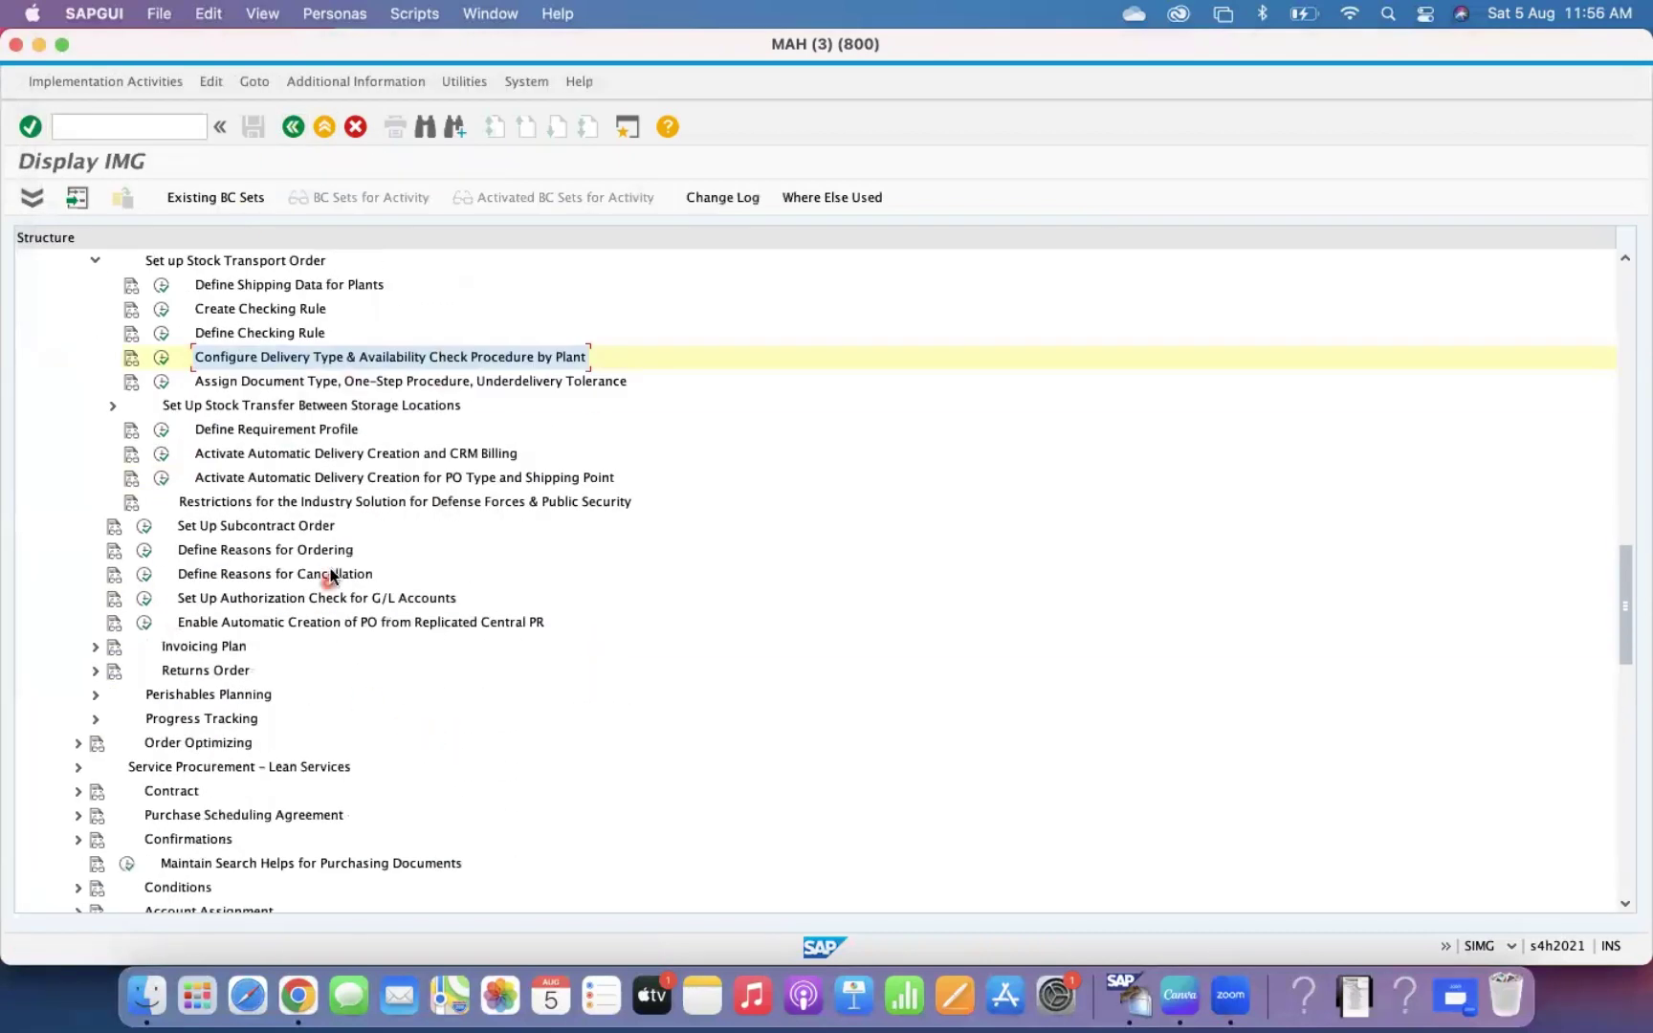
{"action": "scroll", "coordinate": [332, 553], "scroll_direction": "up", "scroll_amount": 2}
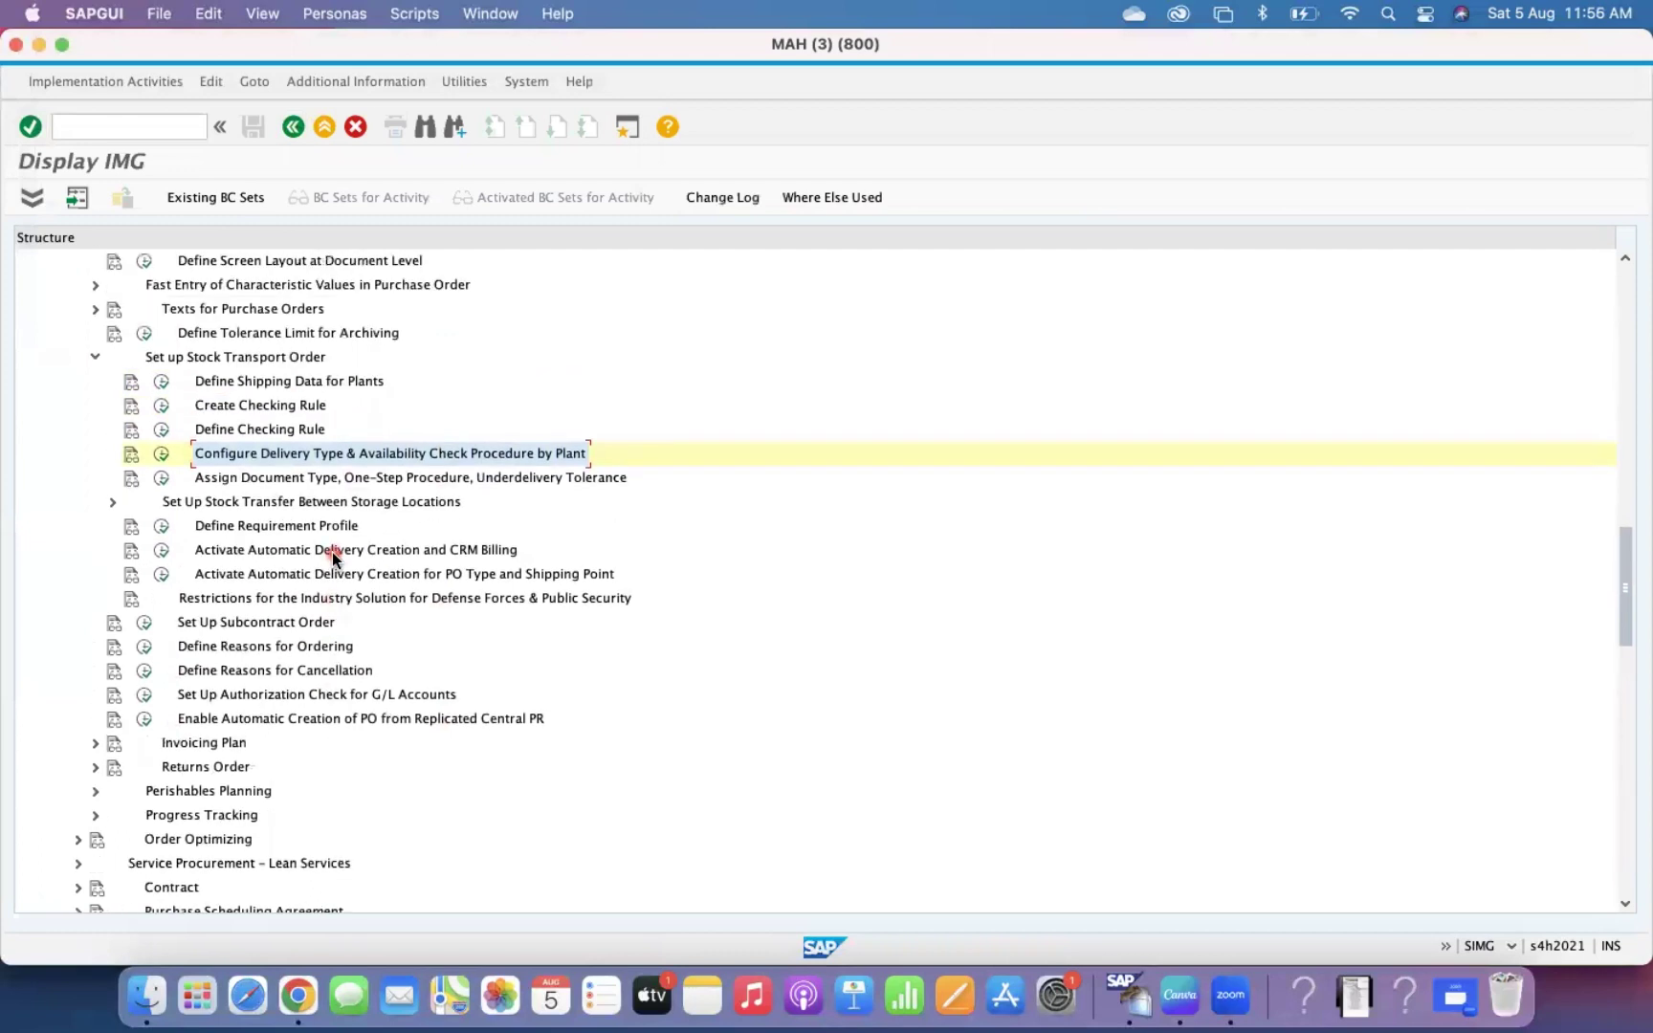
{"action": "left_click", "coordinate": [268, 551]}
{"action": "left_click", "coordinate": [250, 574]}
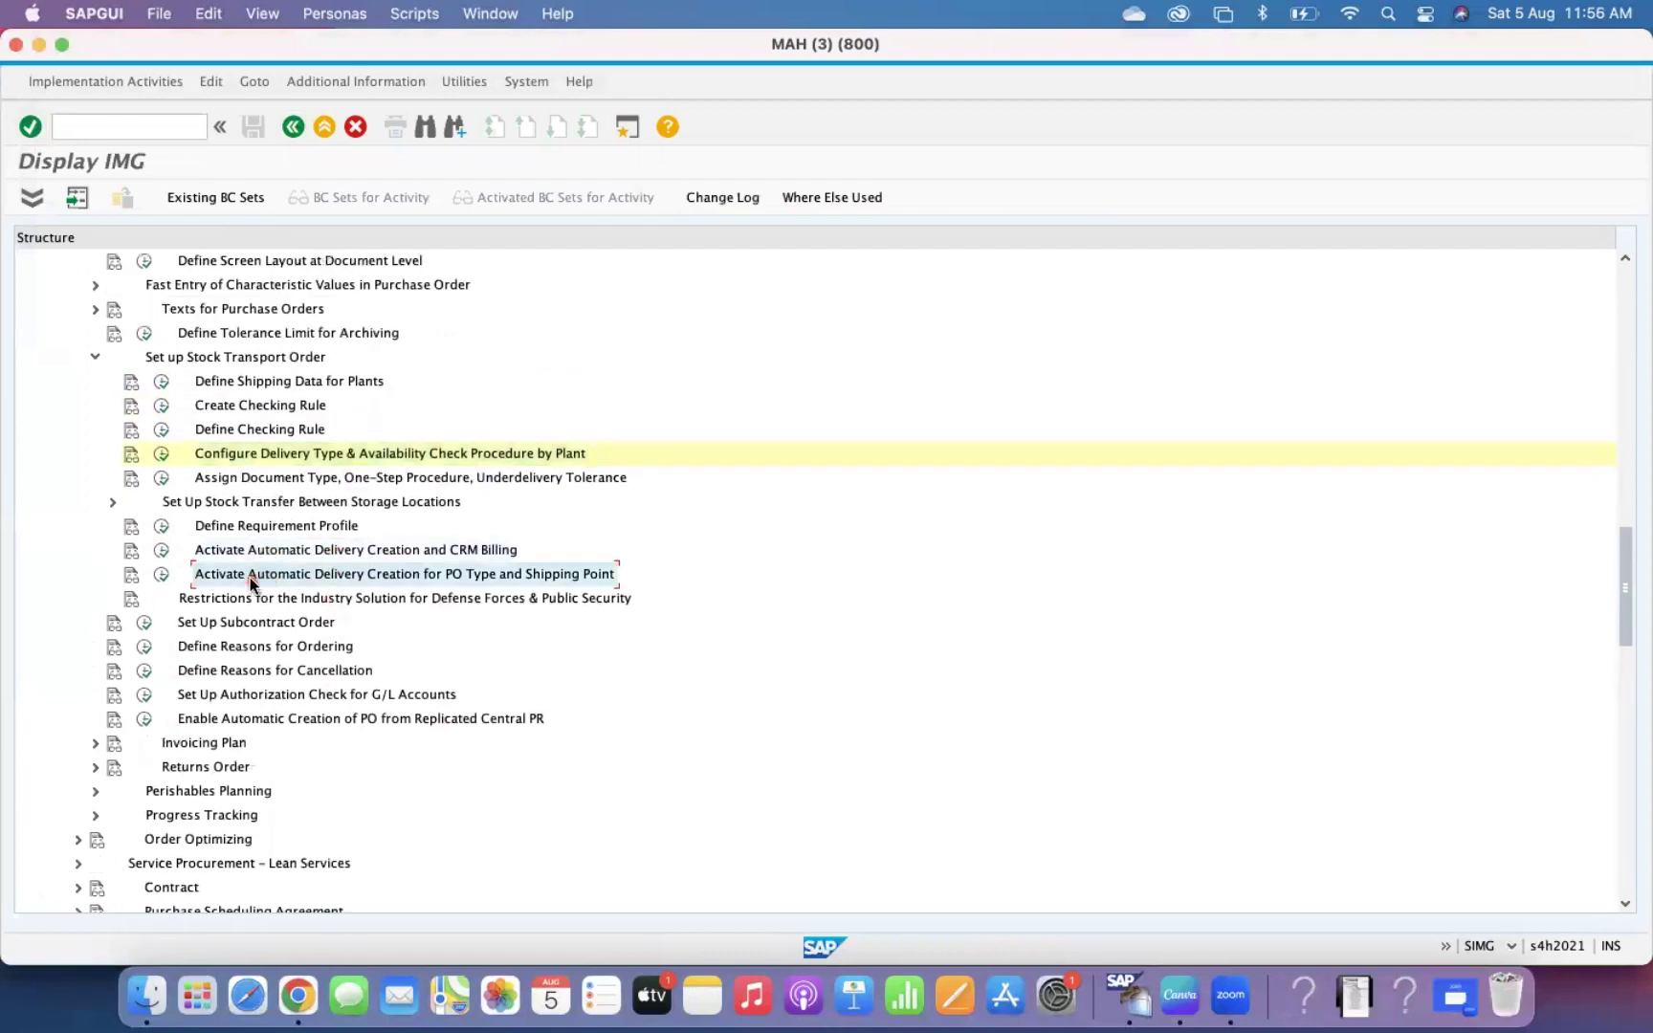
{"action": "left_click", "coordinate": [161, 552]}
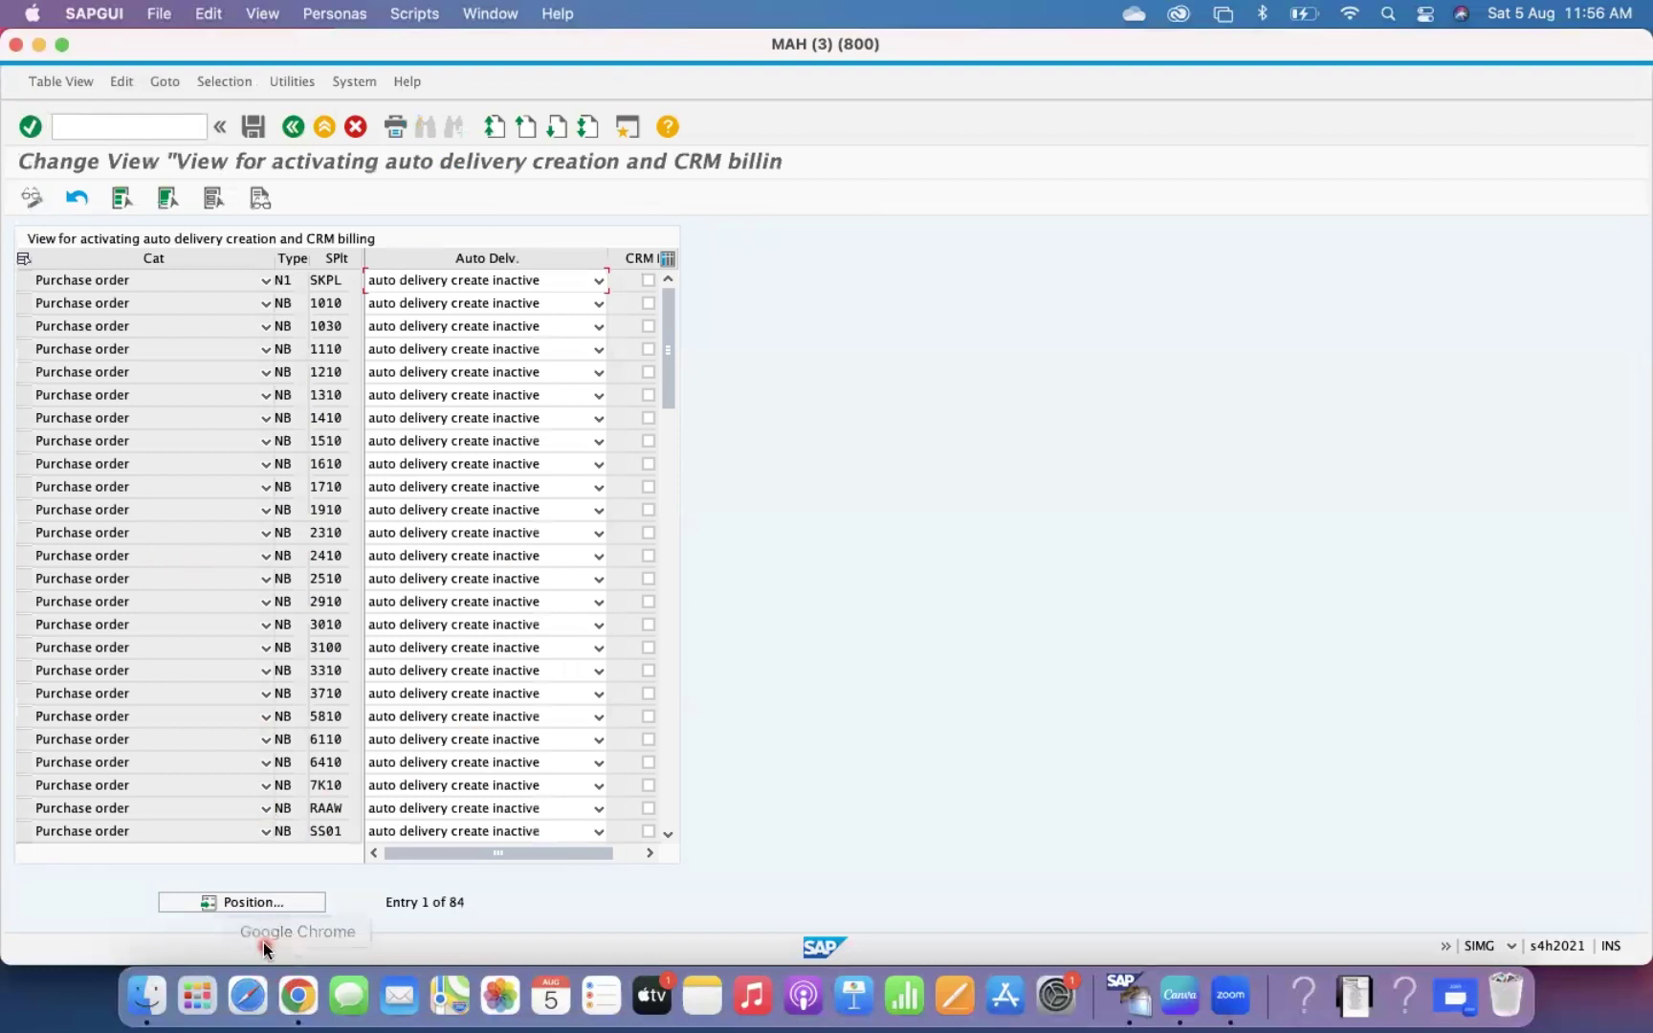
Step: Position the automatic delivery creation list at document type NB
{"action": "left_click", "coordinate": [284, 901]}
{"action": "left_click", "coordinate": [240, 225]}
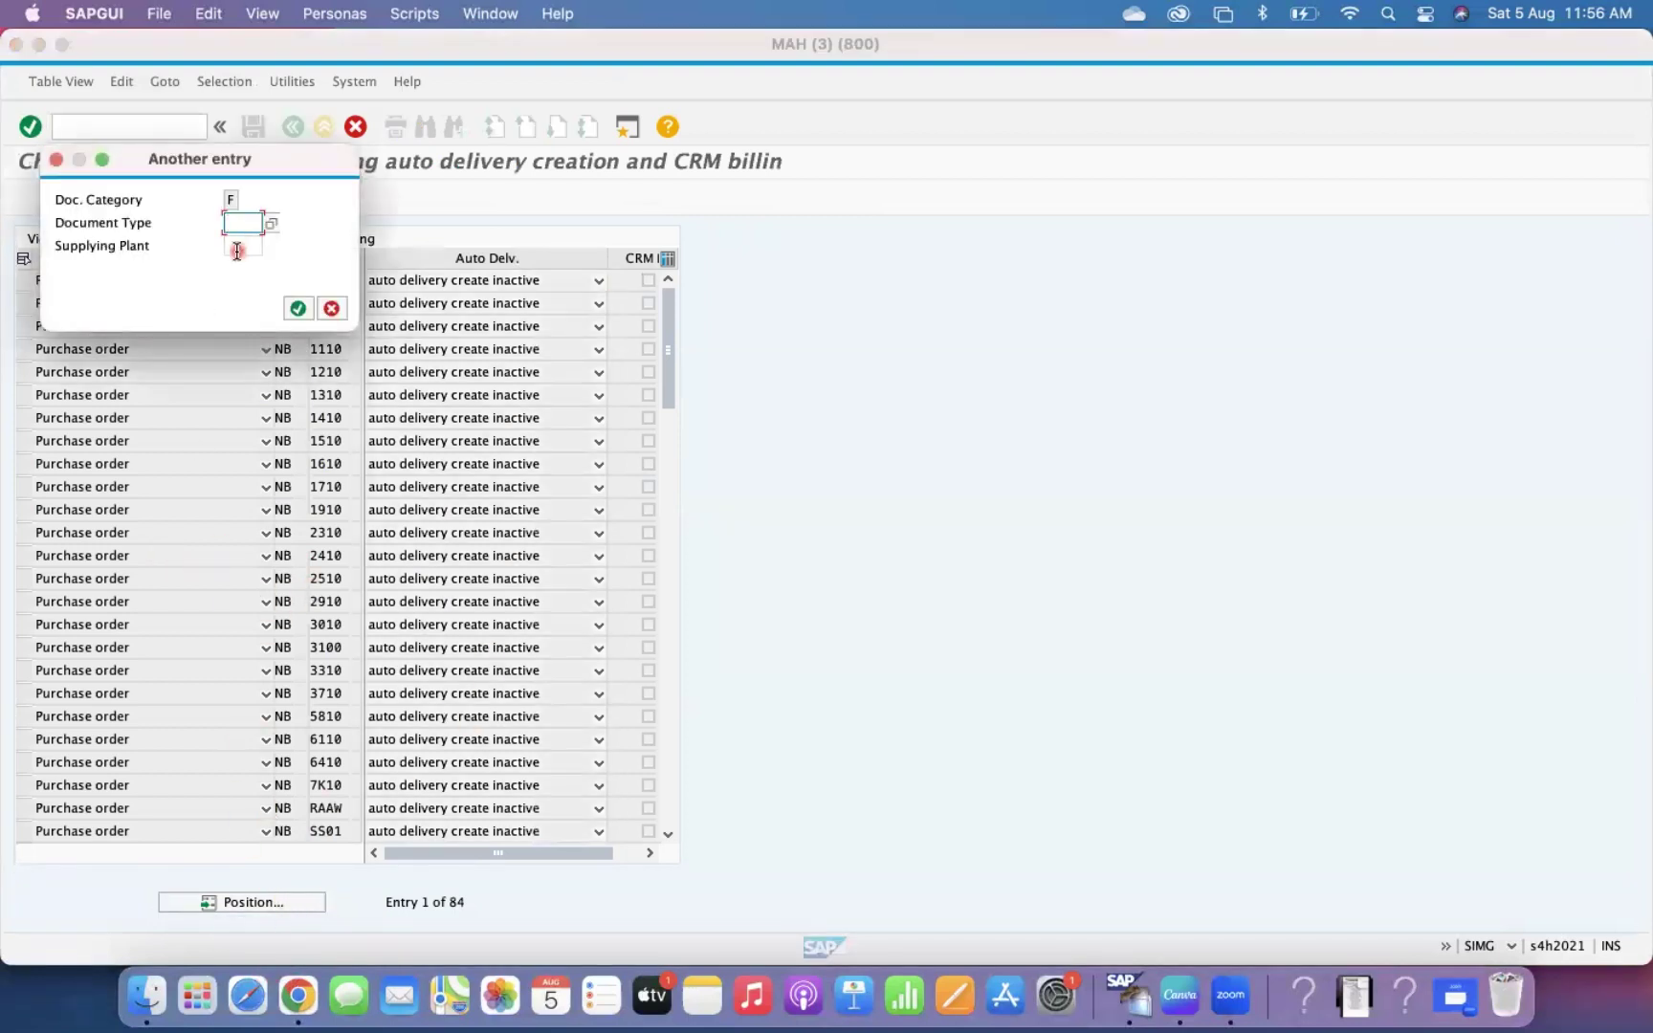
{"action": "type", "text": "NB"}
{"action": "key", "text": "Tab"}
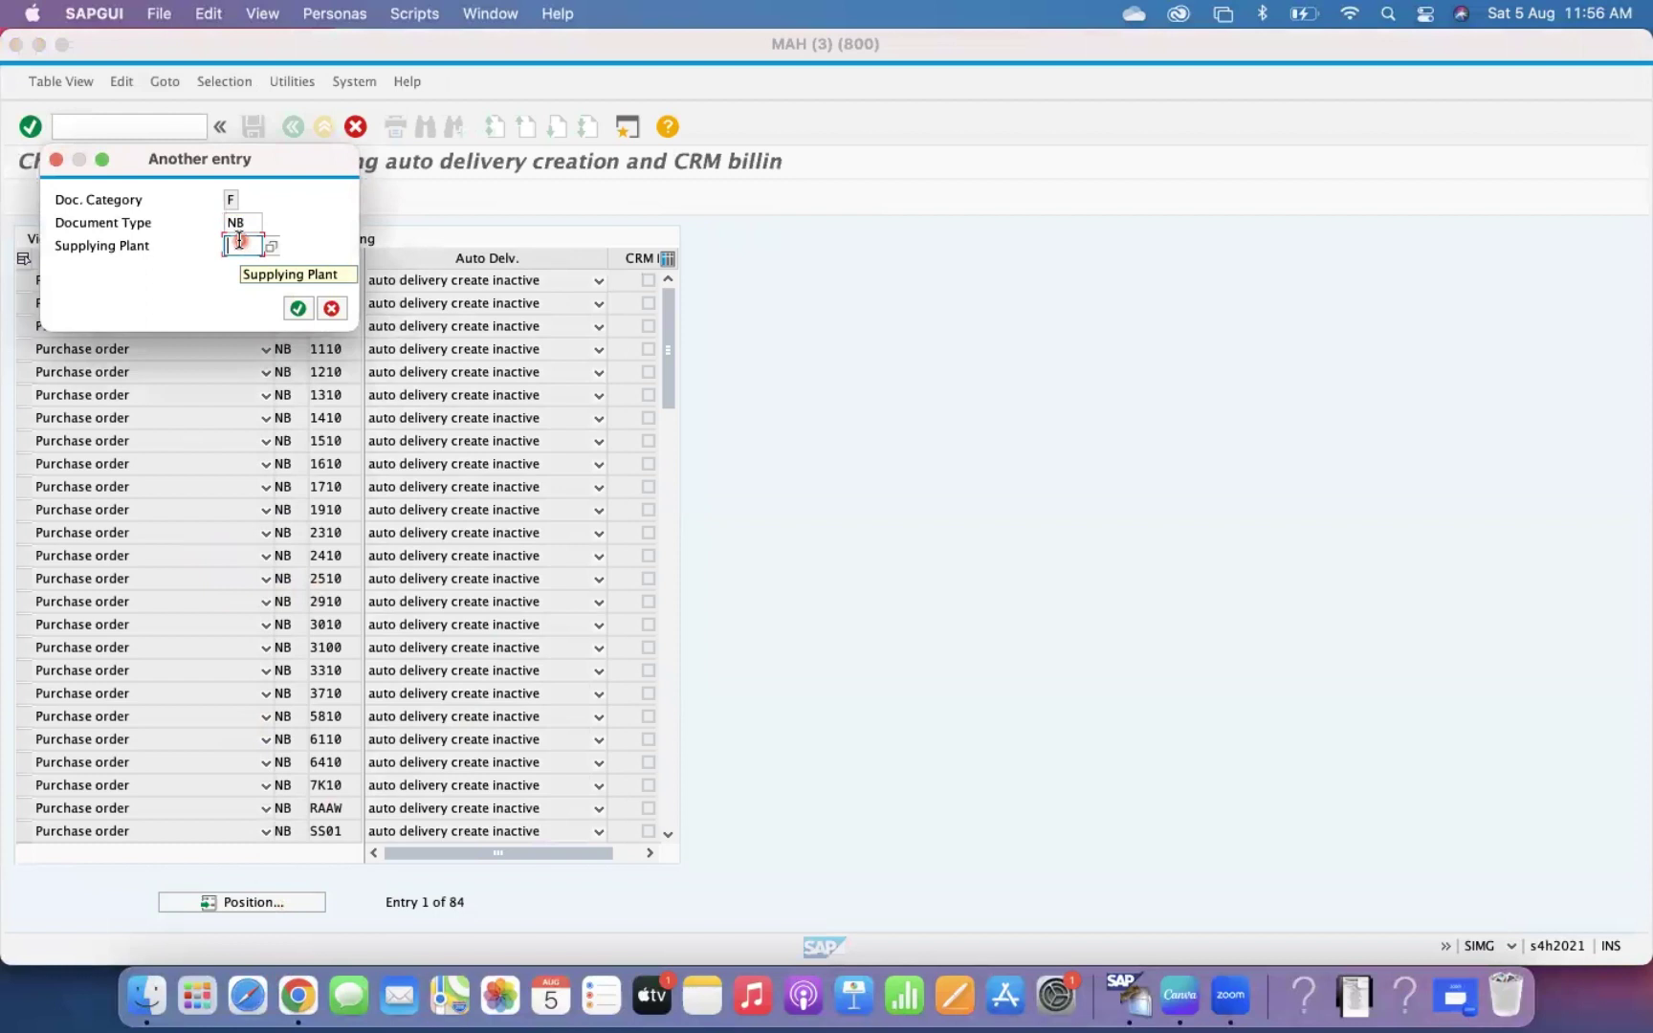
{"action": "key", "text": "Return"}
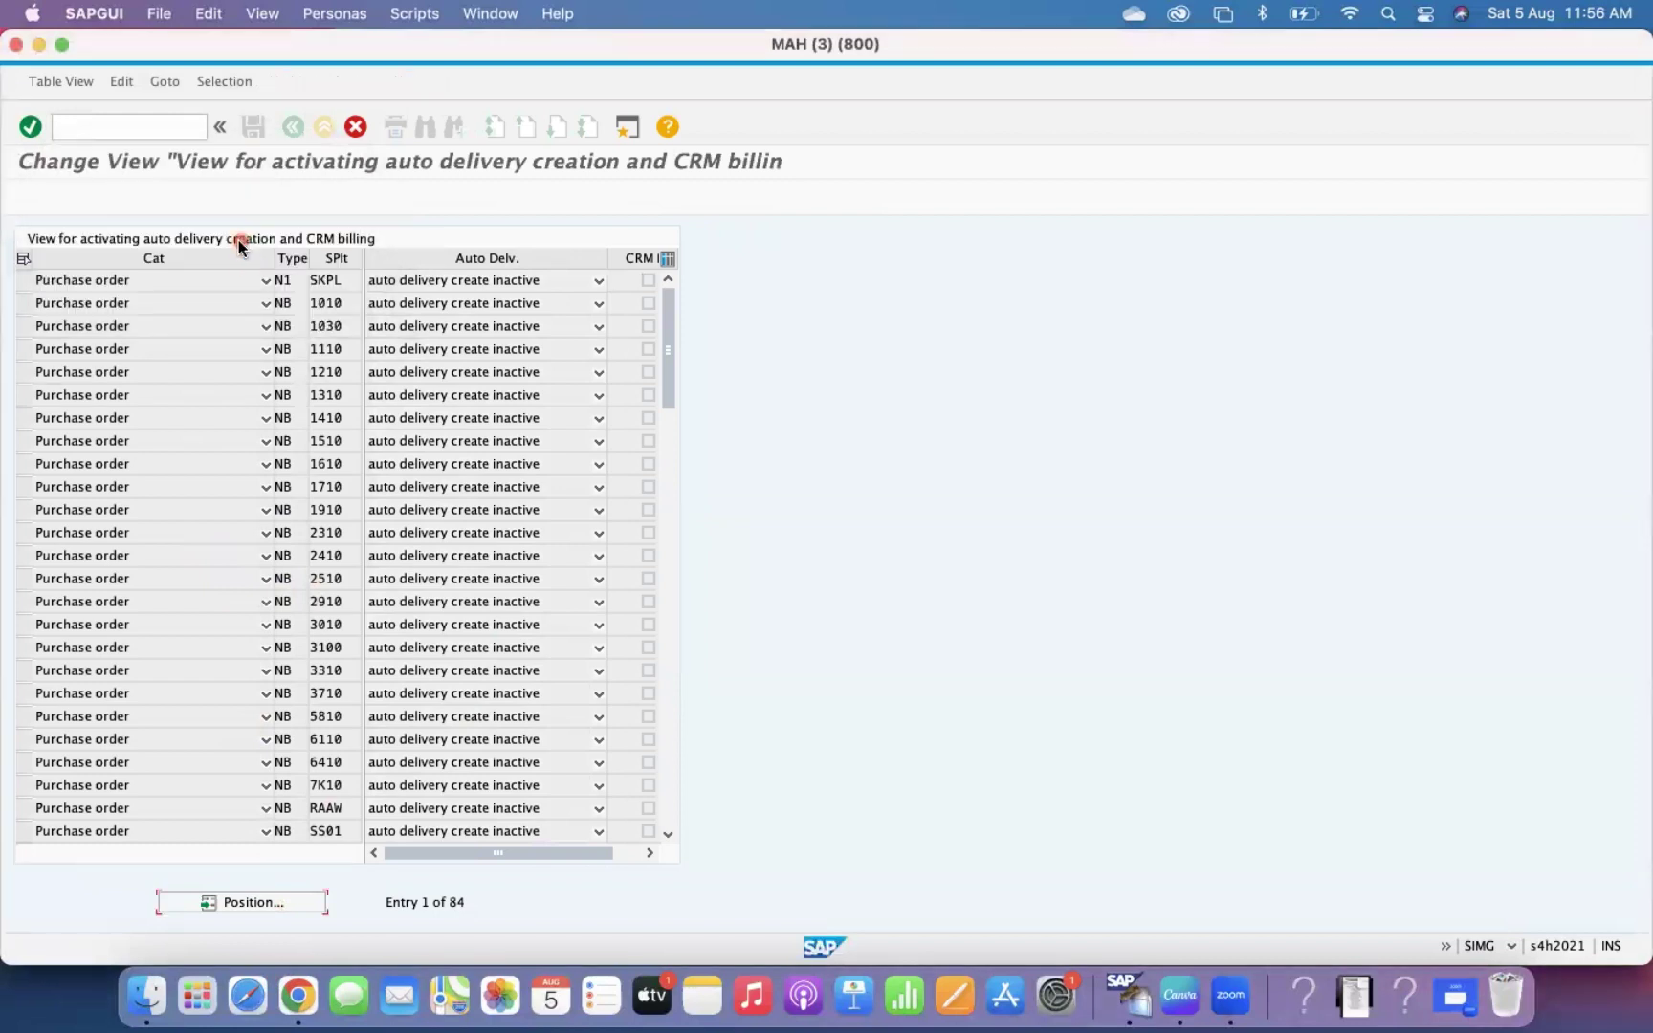
Step: Set document type NB with supplying plant 1010 to "auto delivery creation active, change value of KZTLF to B" and save it in request MAHK900992
{"action": "left_click", "coordinate": [425, 282]}
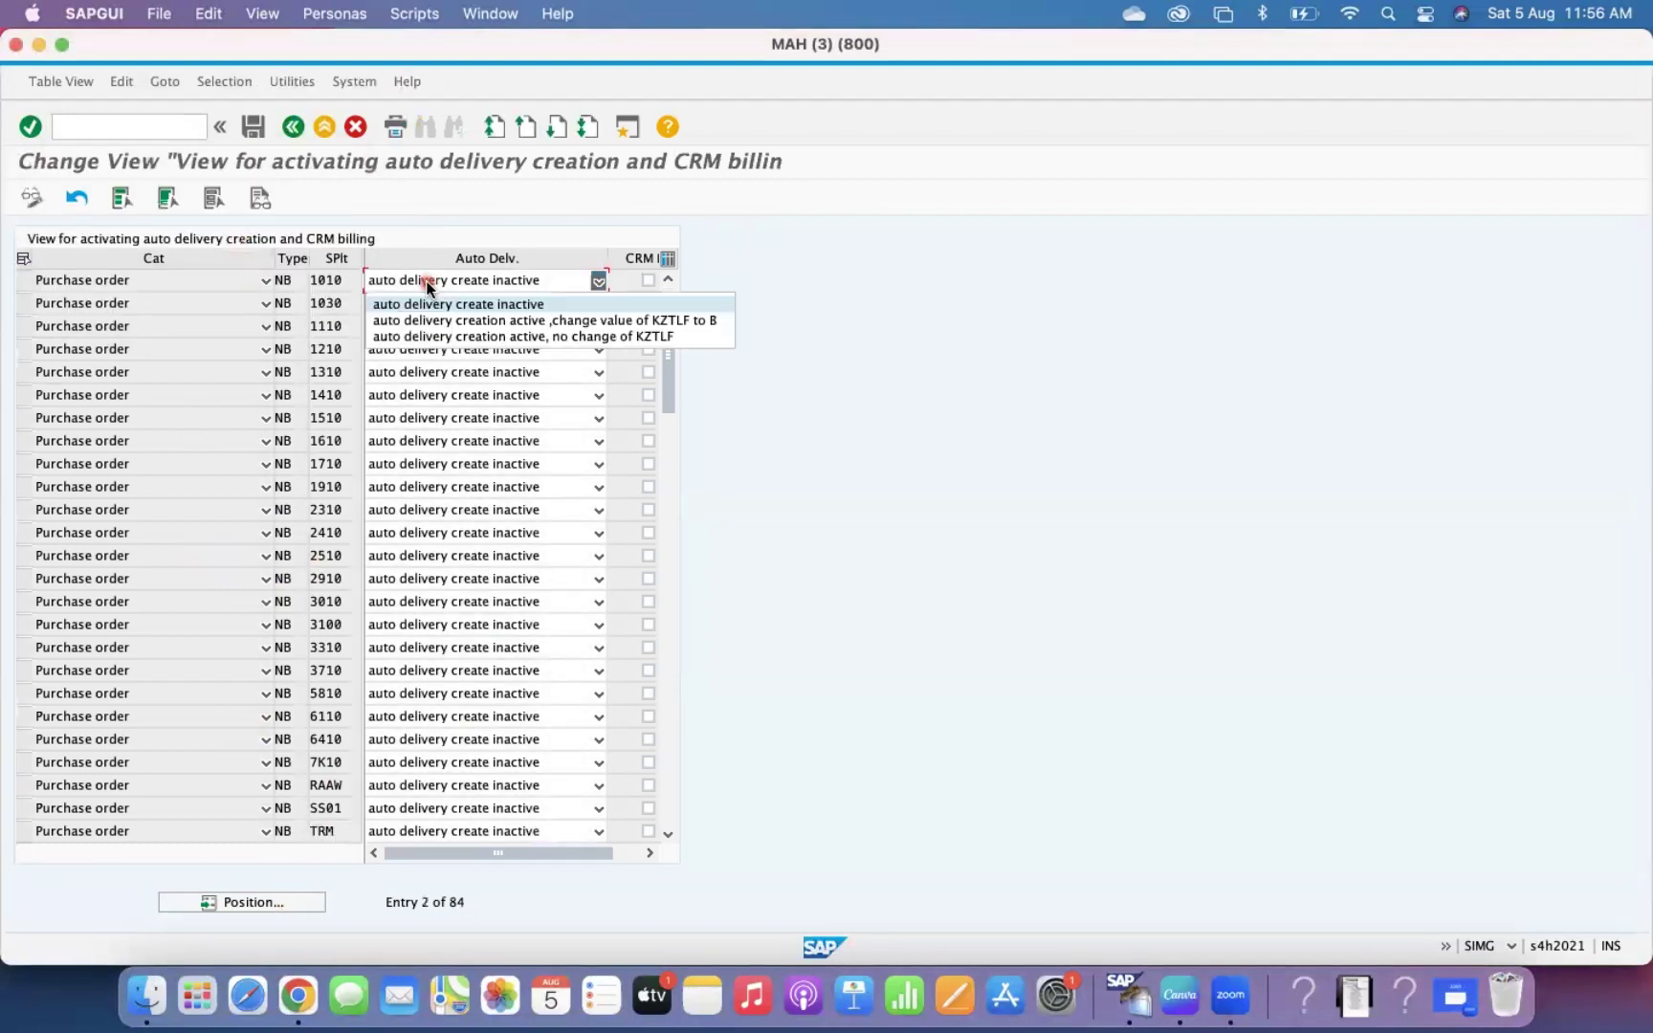
{"action": "left_click", "coordinate": [458, 324]}
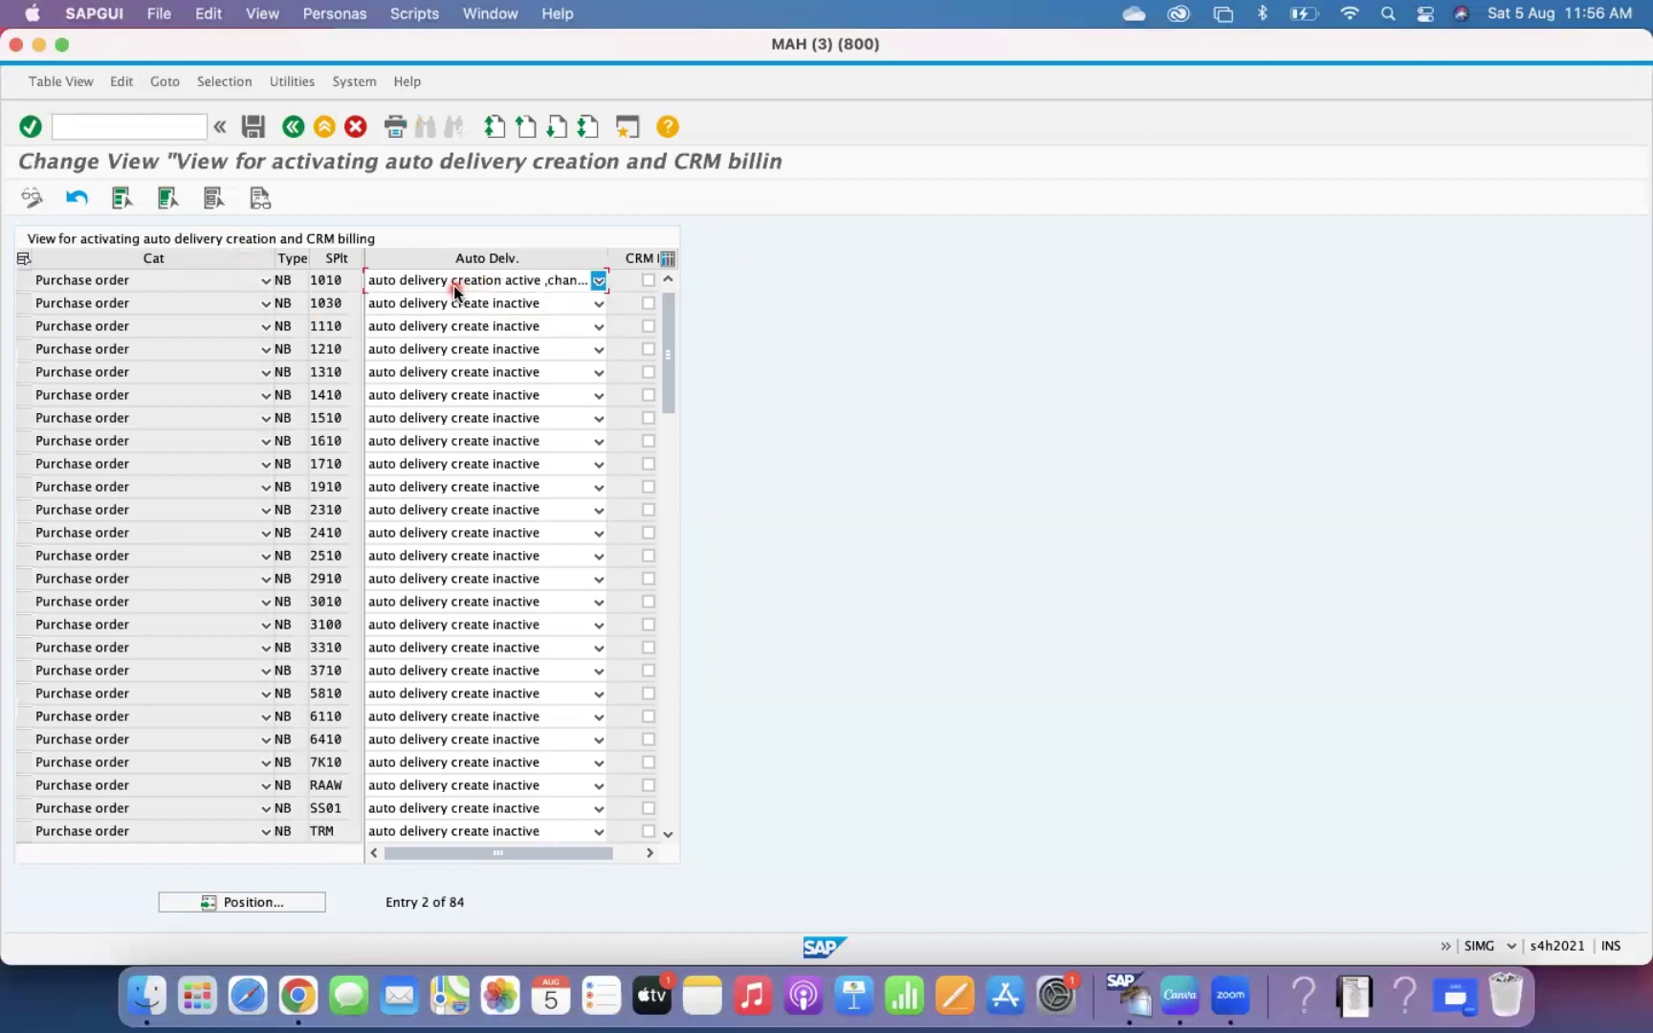
{"action": "left_click", "coordinate": [453, 285]}
{"action": "left_click", "coordinate": [442, 324]}
{"action": "left_click", "coordinate": [251, 126]}
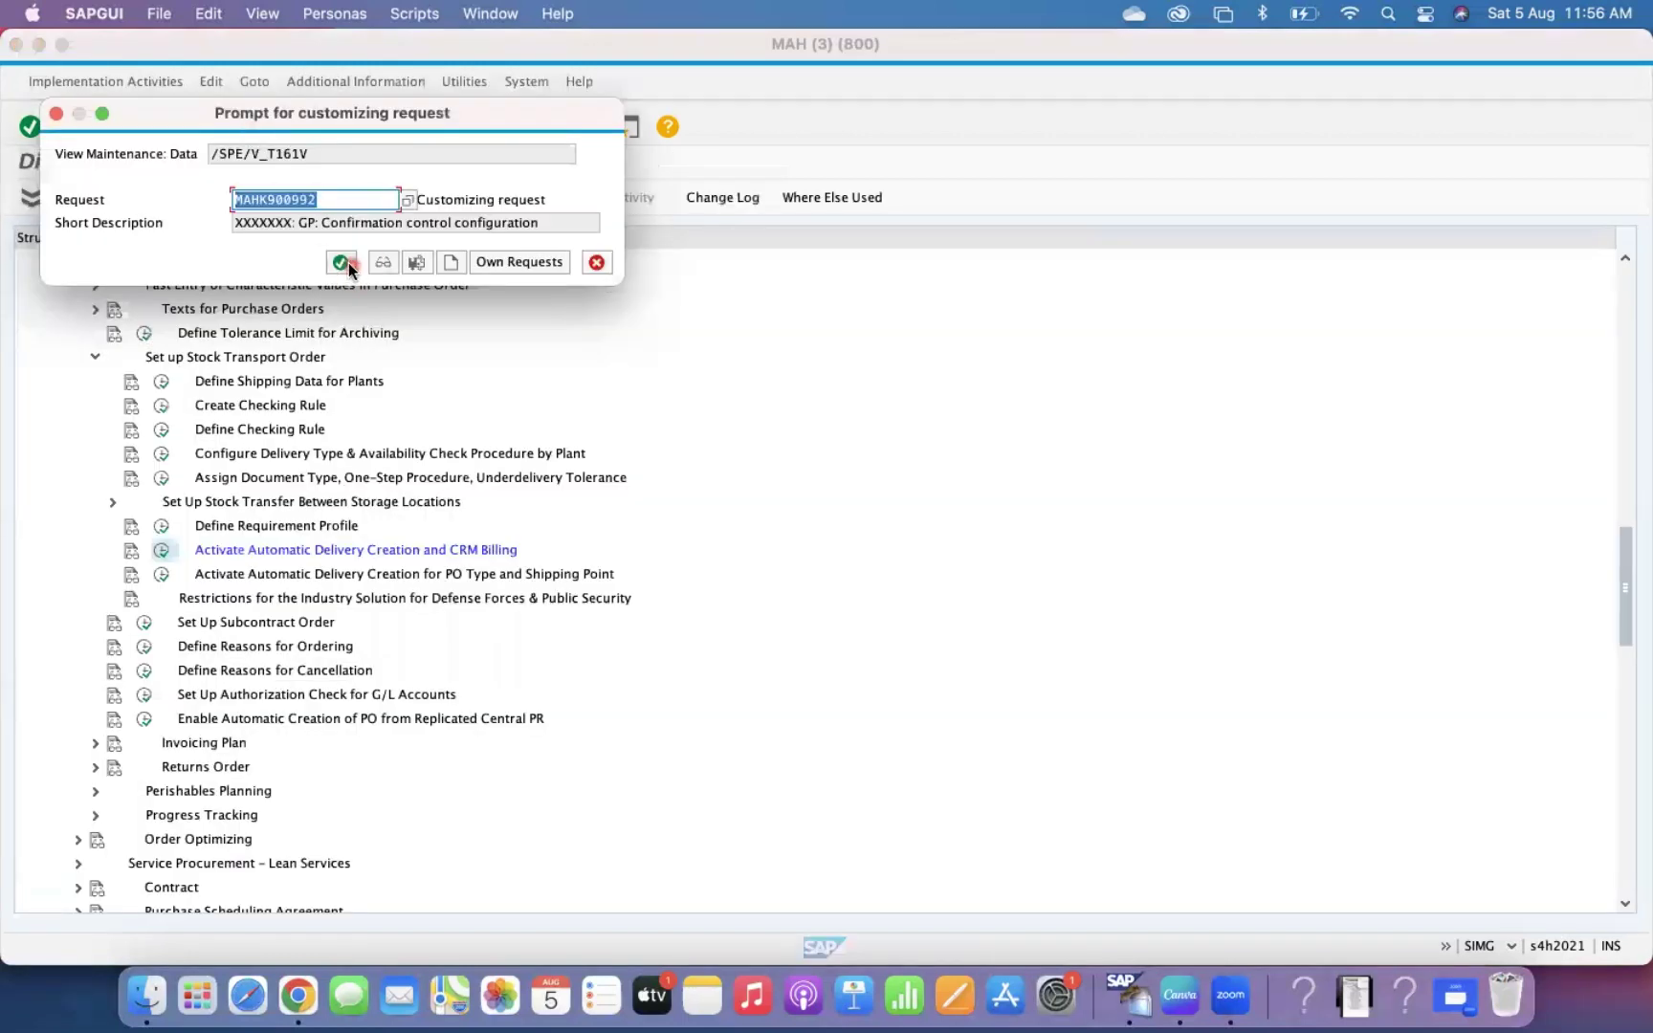
{"action": "left_click", "coordinate": [341, 263]}
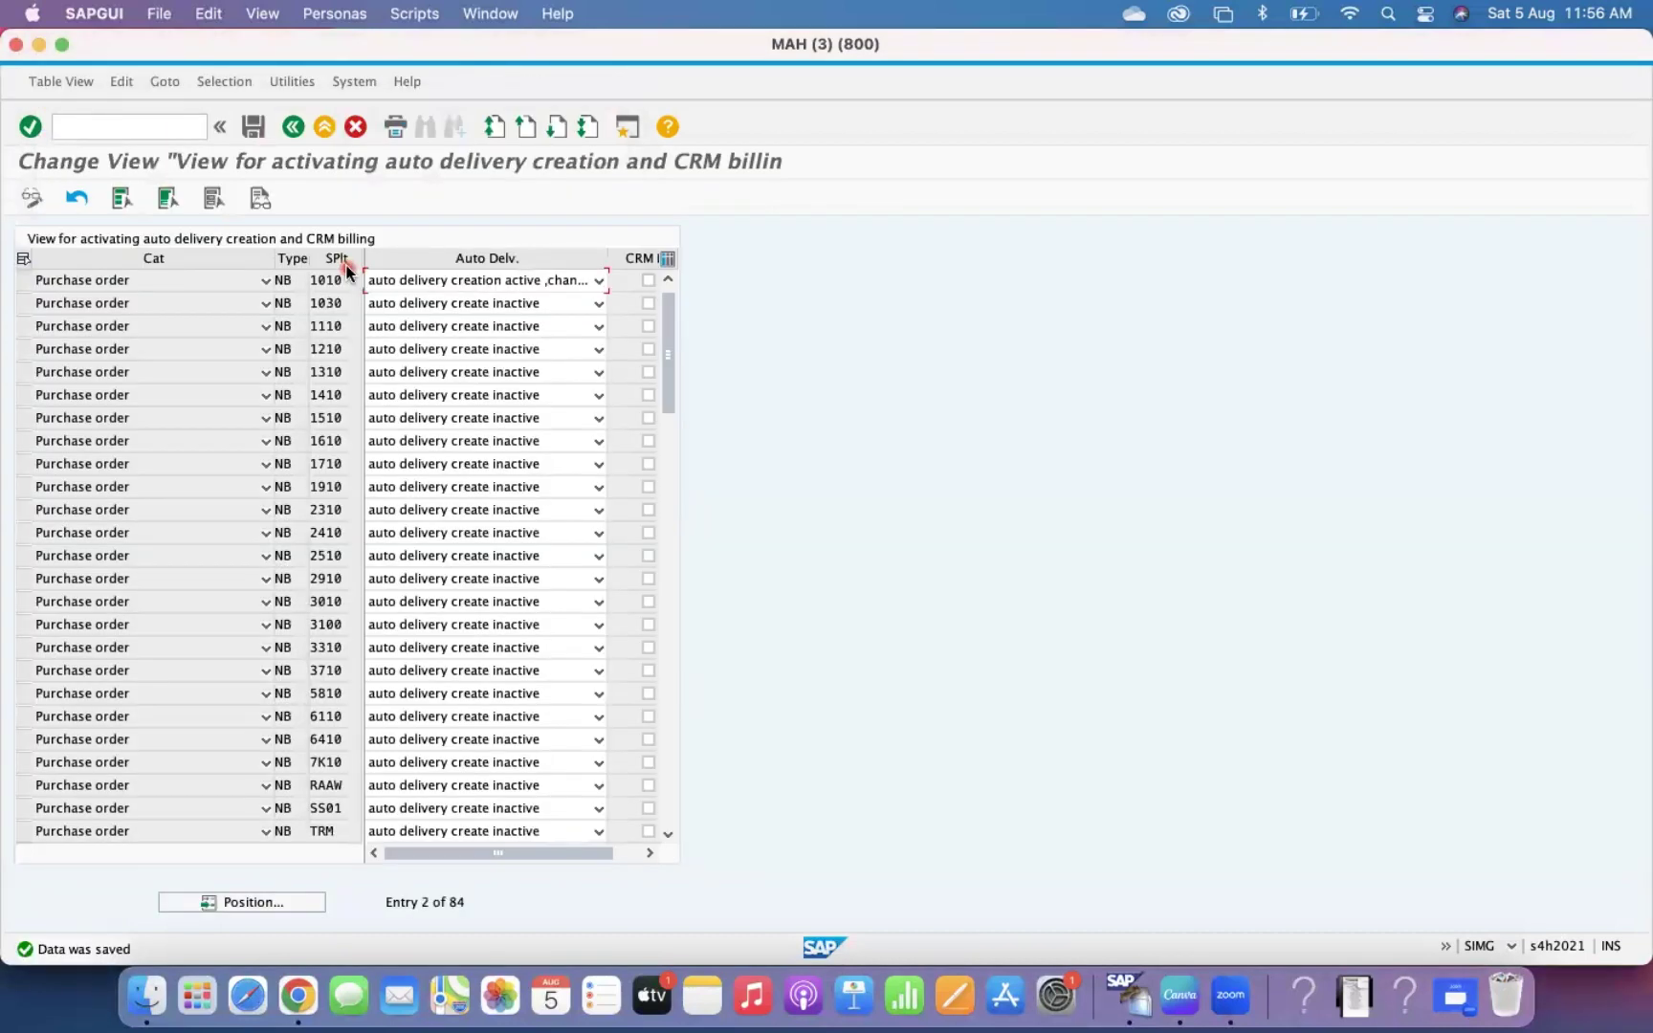
{"action": "left_click", "coordinate": [289, 128]}
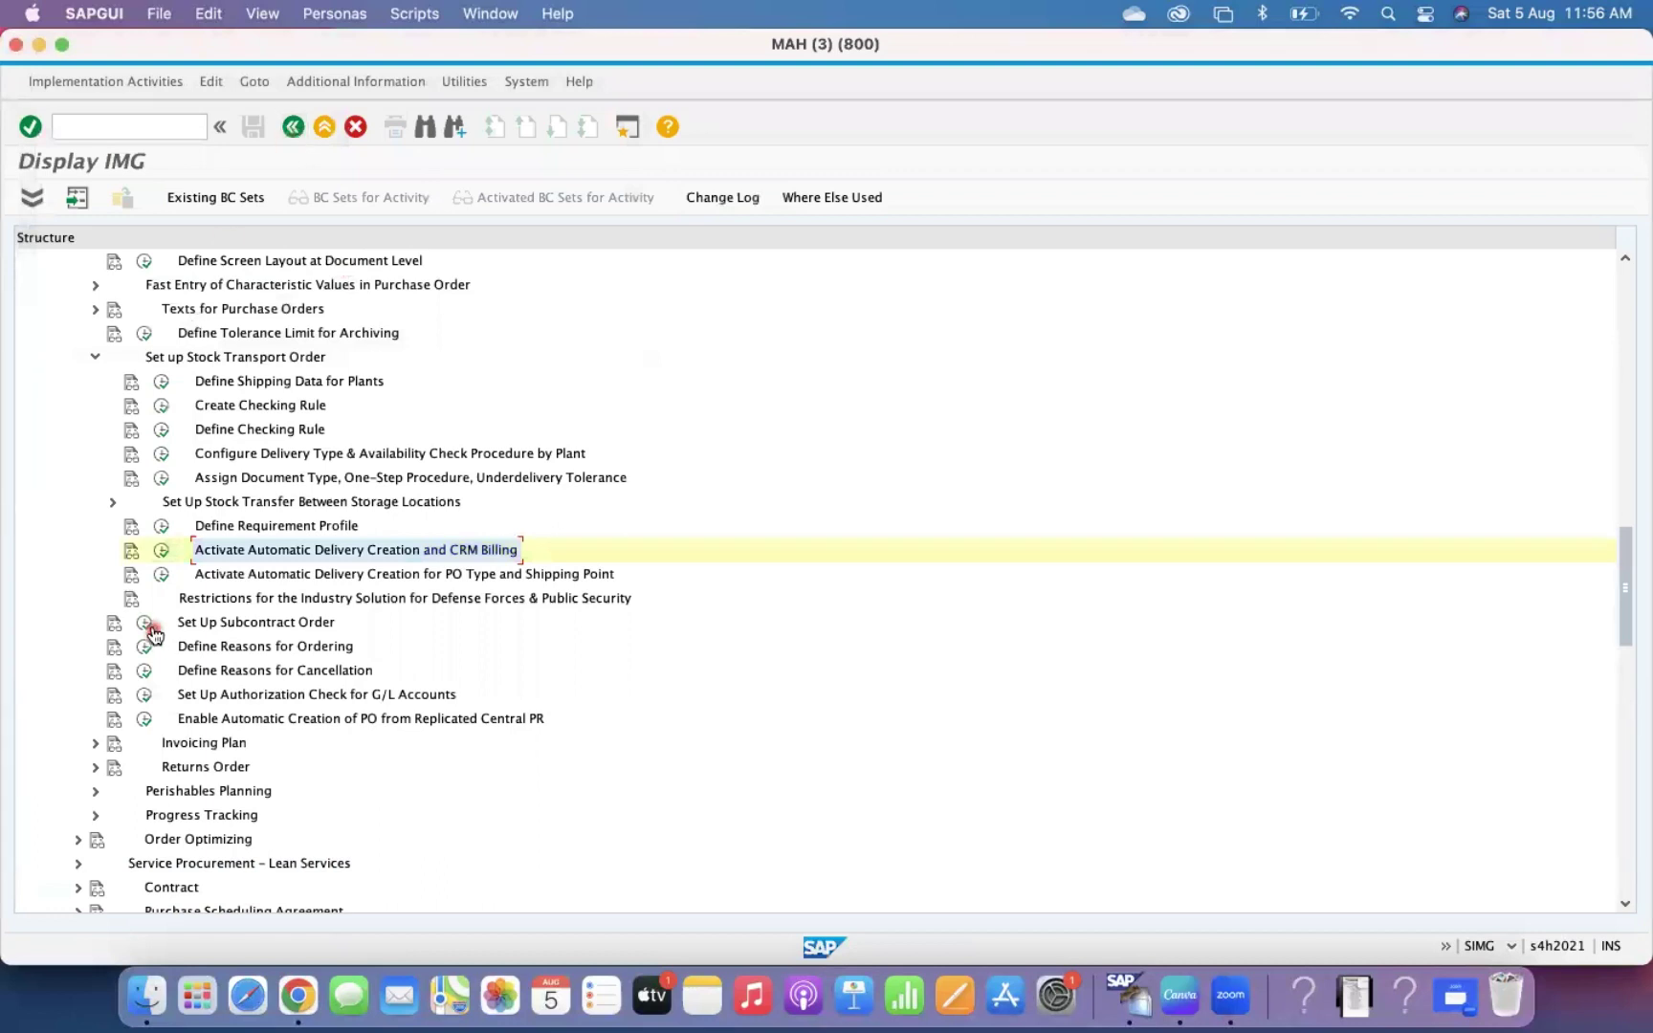
Step: Create a new entry for document type UB in Activate Automatic Delivery Creation for PO Type and Shipping Point
{"action": "left_click", "coordinate": [225, 574]}
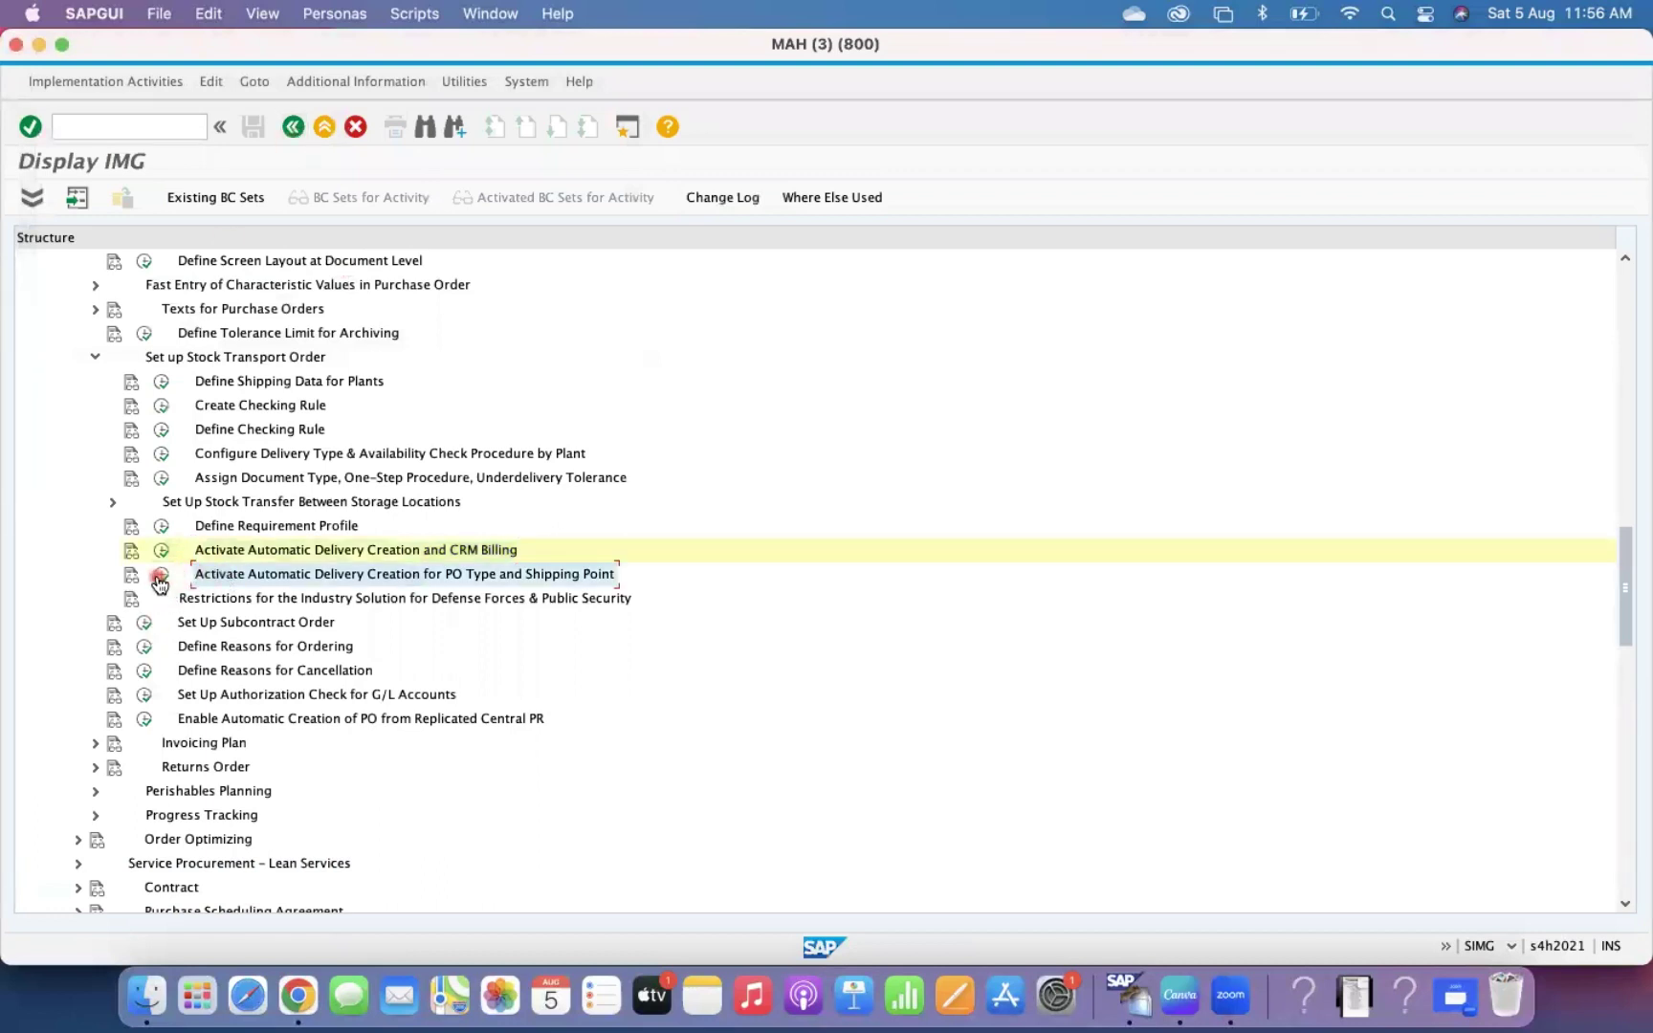
{"action": "left_click", "coordinate": [159, 578]}
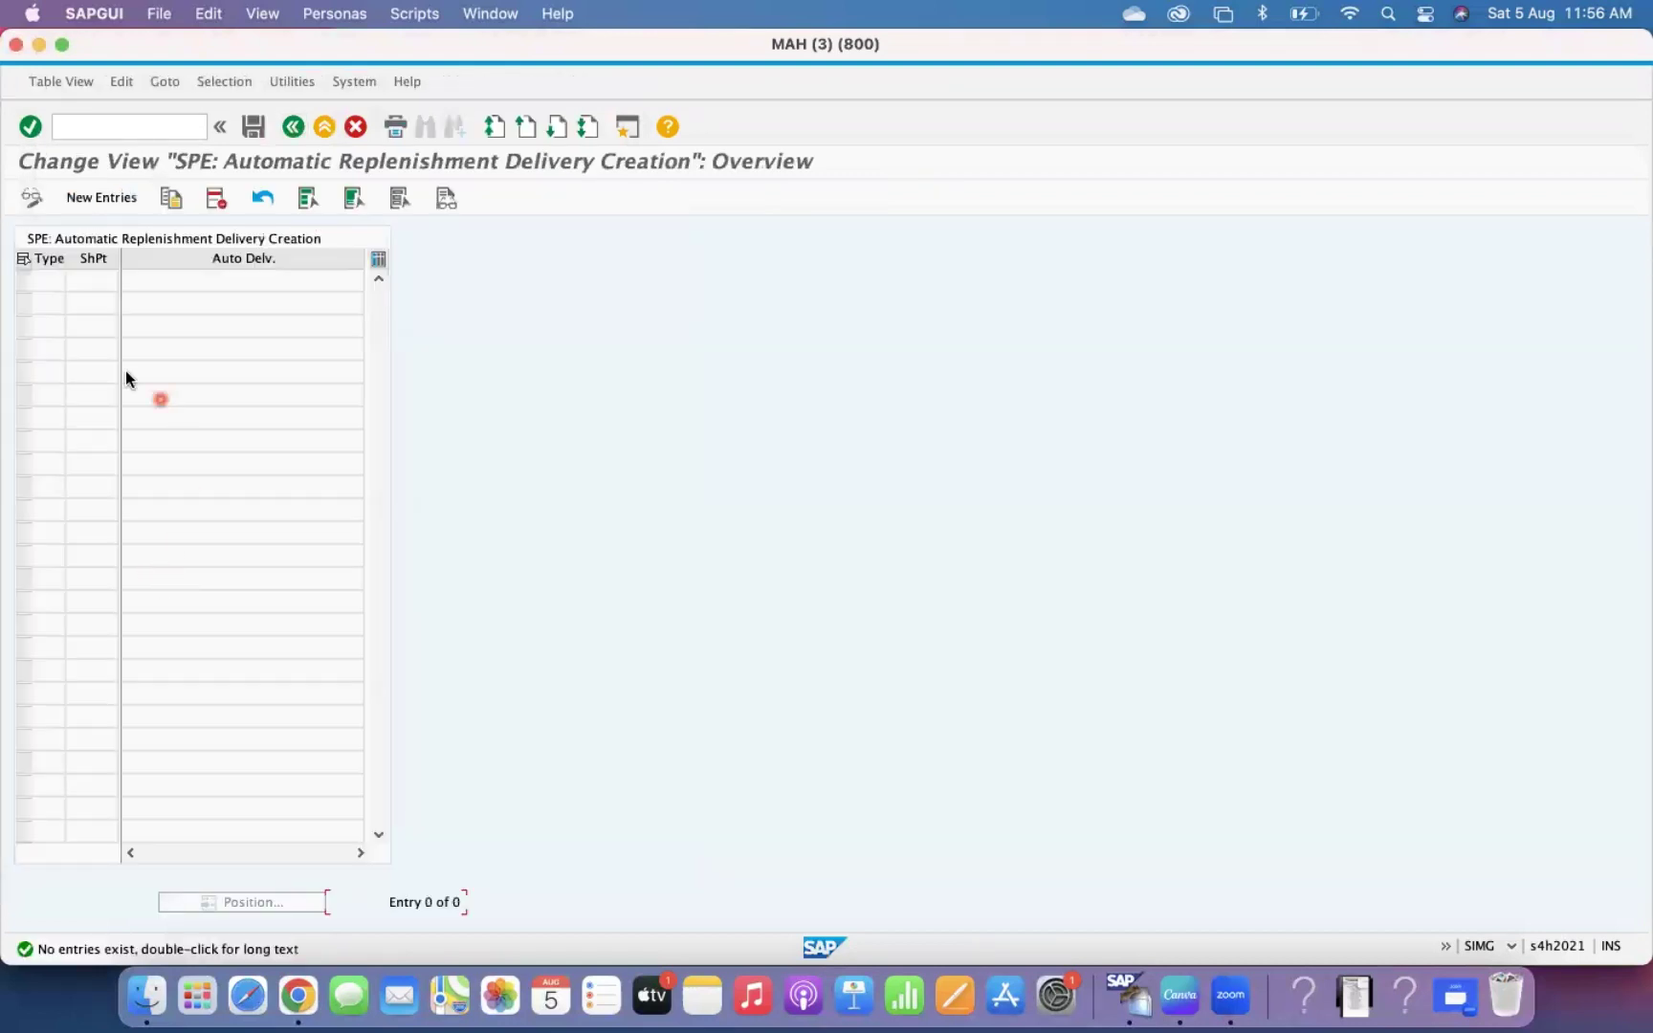
{"action": "left_click", "coordinate": [96, 198]}
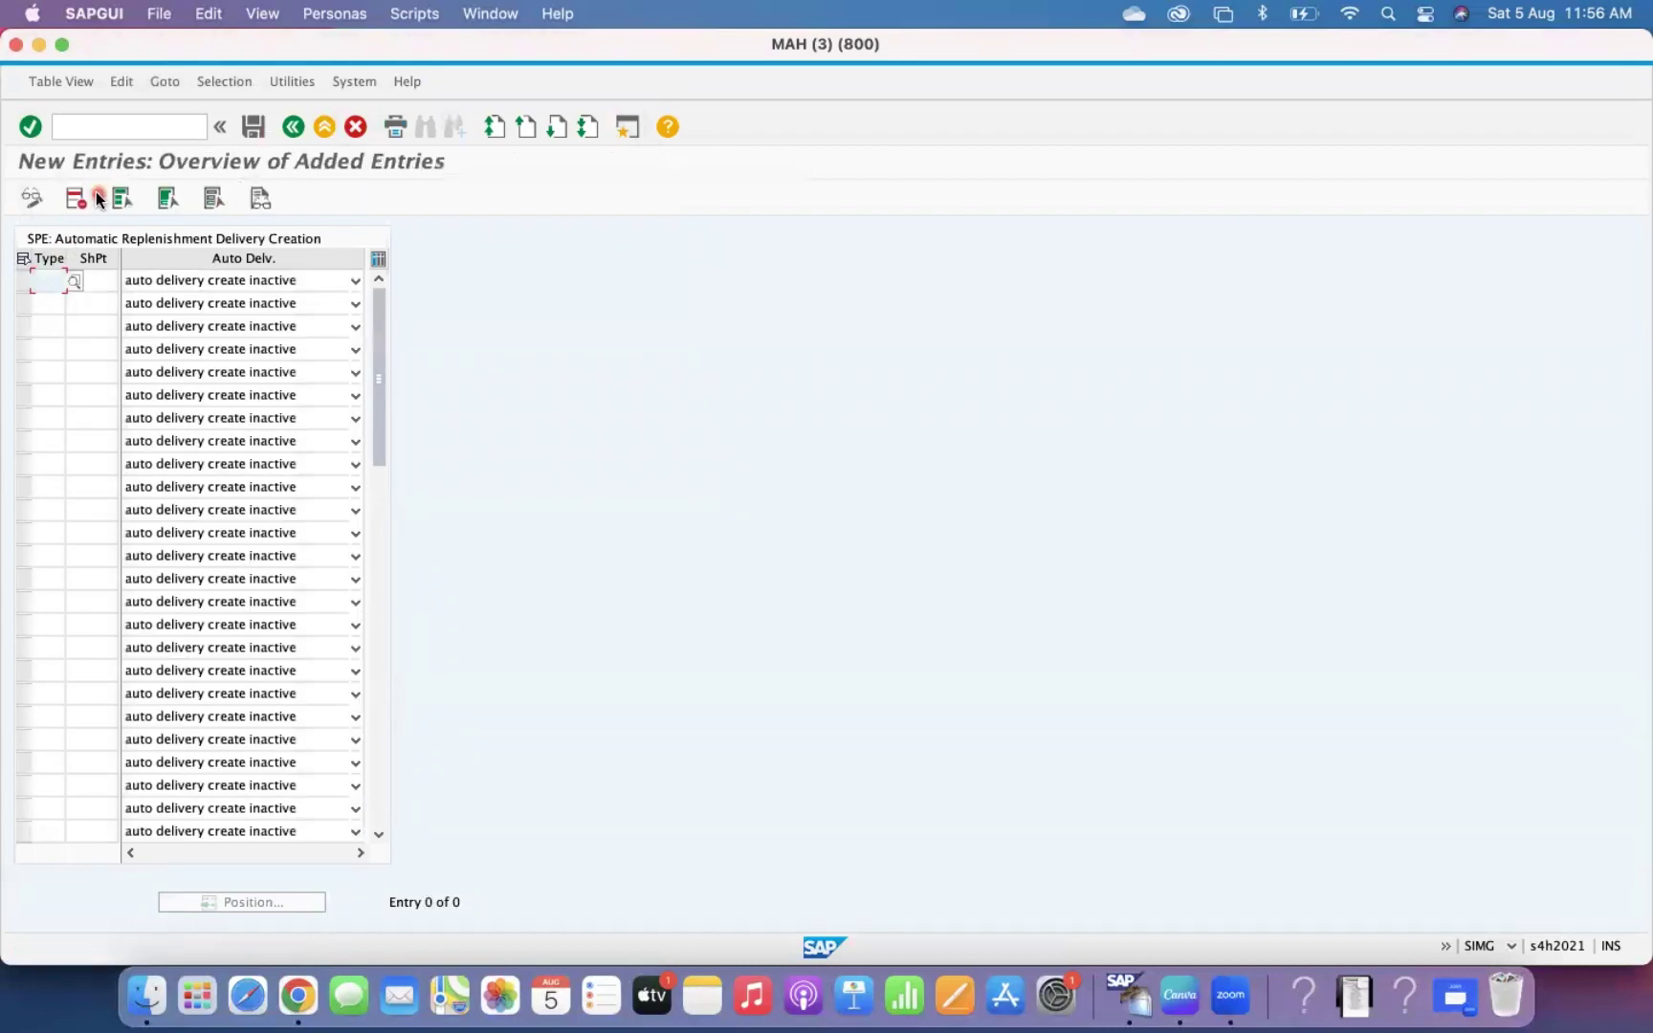
{"action": "type", "text": "UB"}
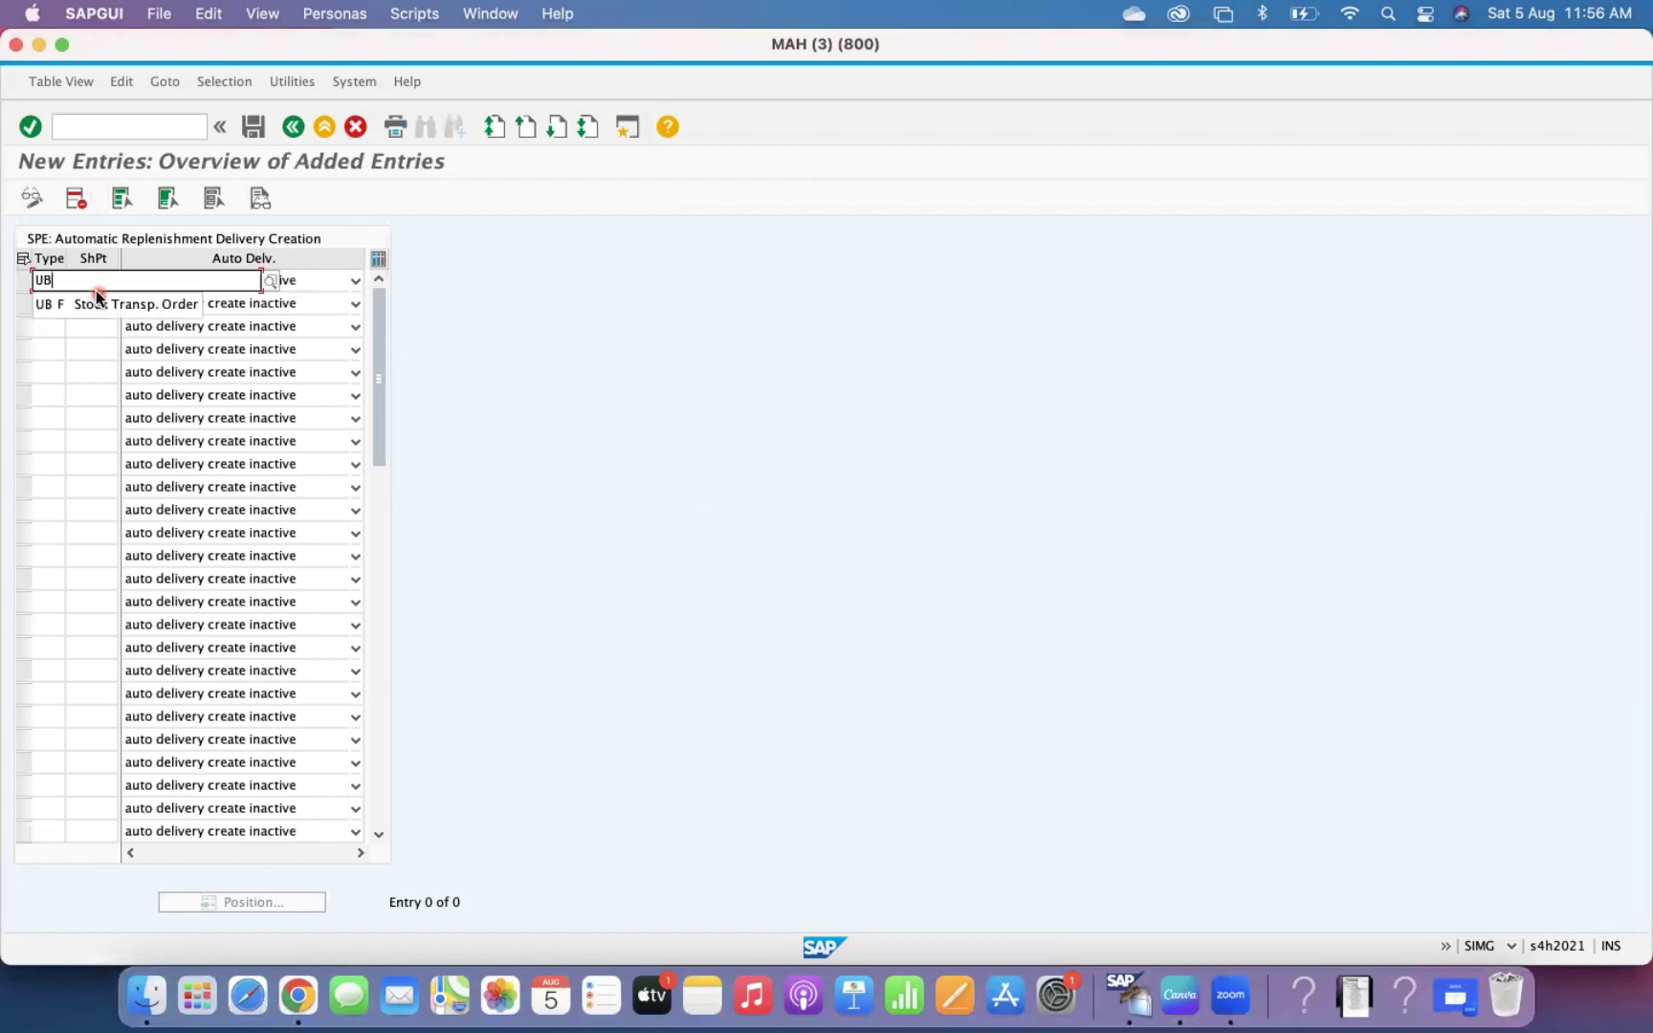
{"action": "left_click", "coordinate": [99, 346]}
{"action": "left_click", "coordinate": [38, 284]}
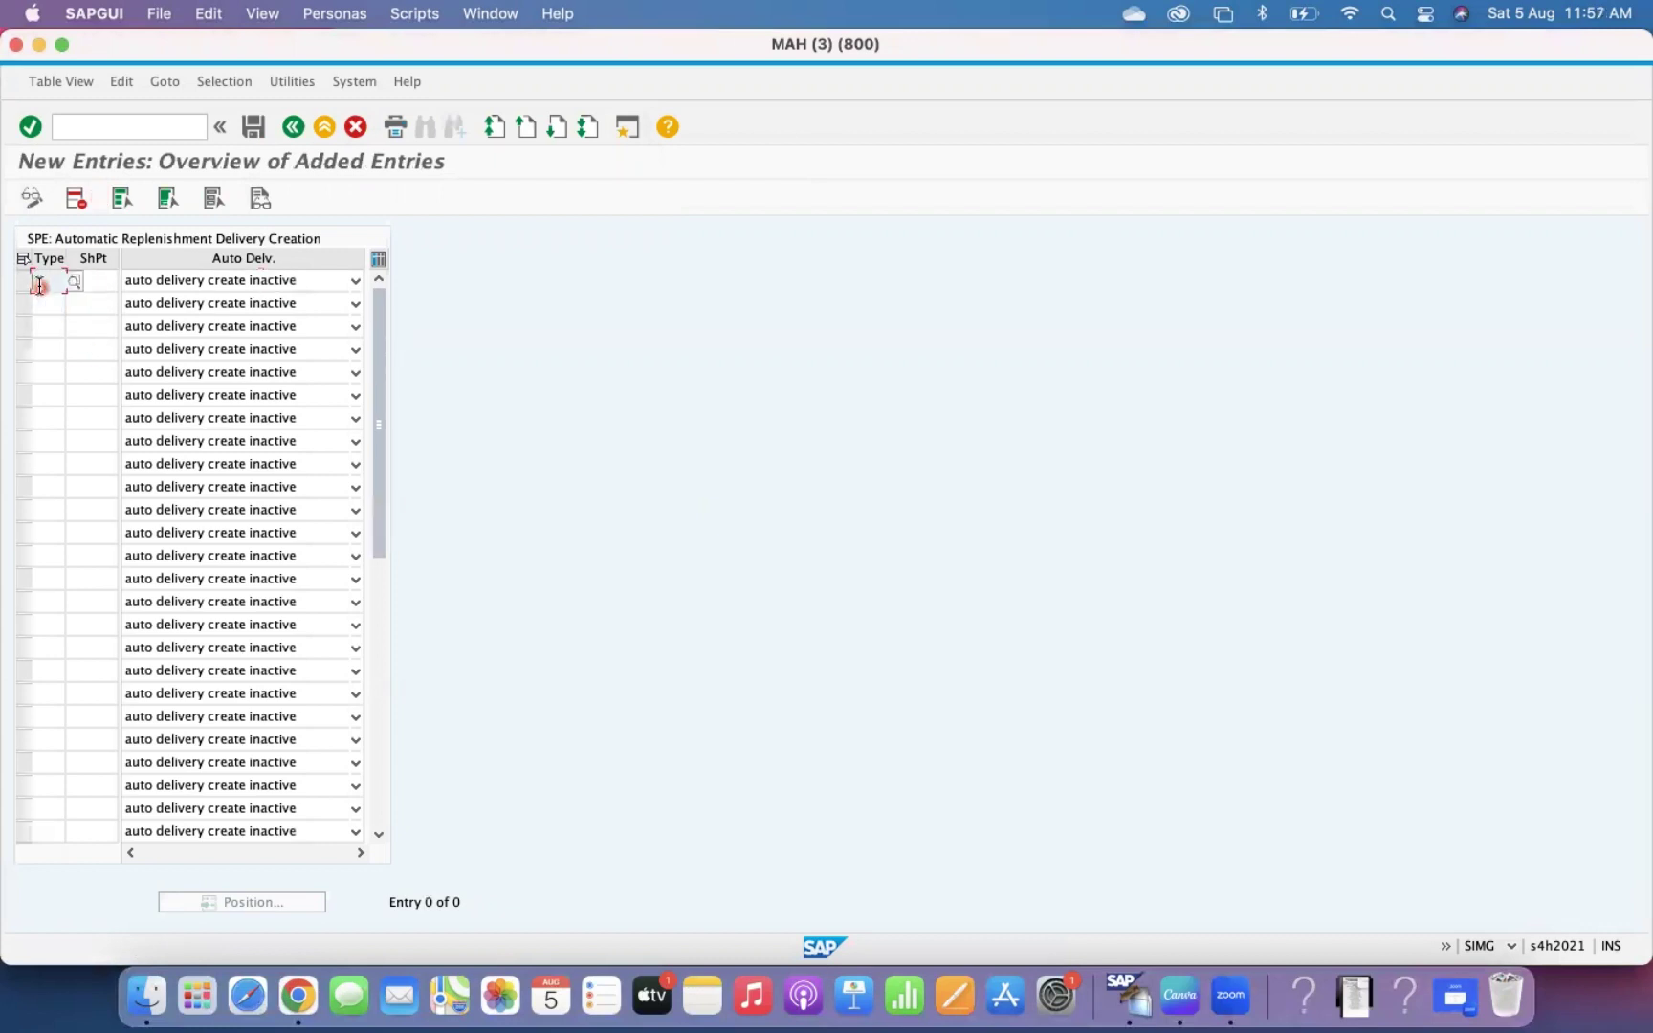
{"action": "left_click", "coordinate": [74, 281]}
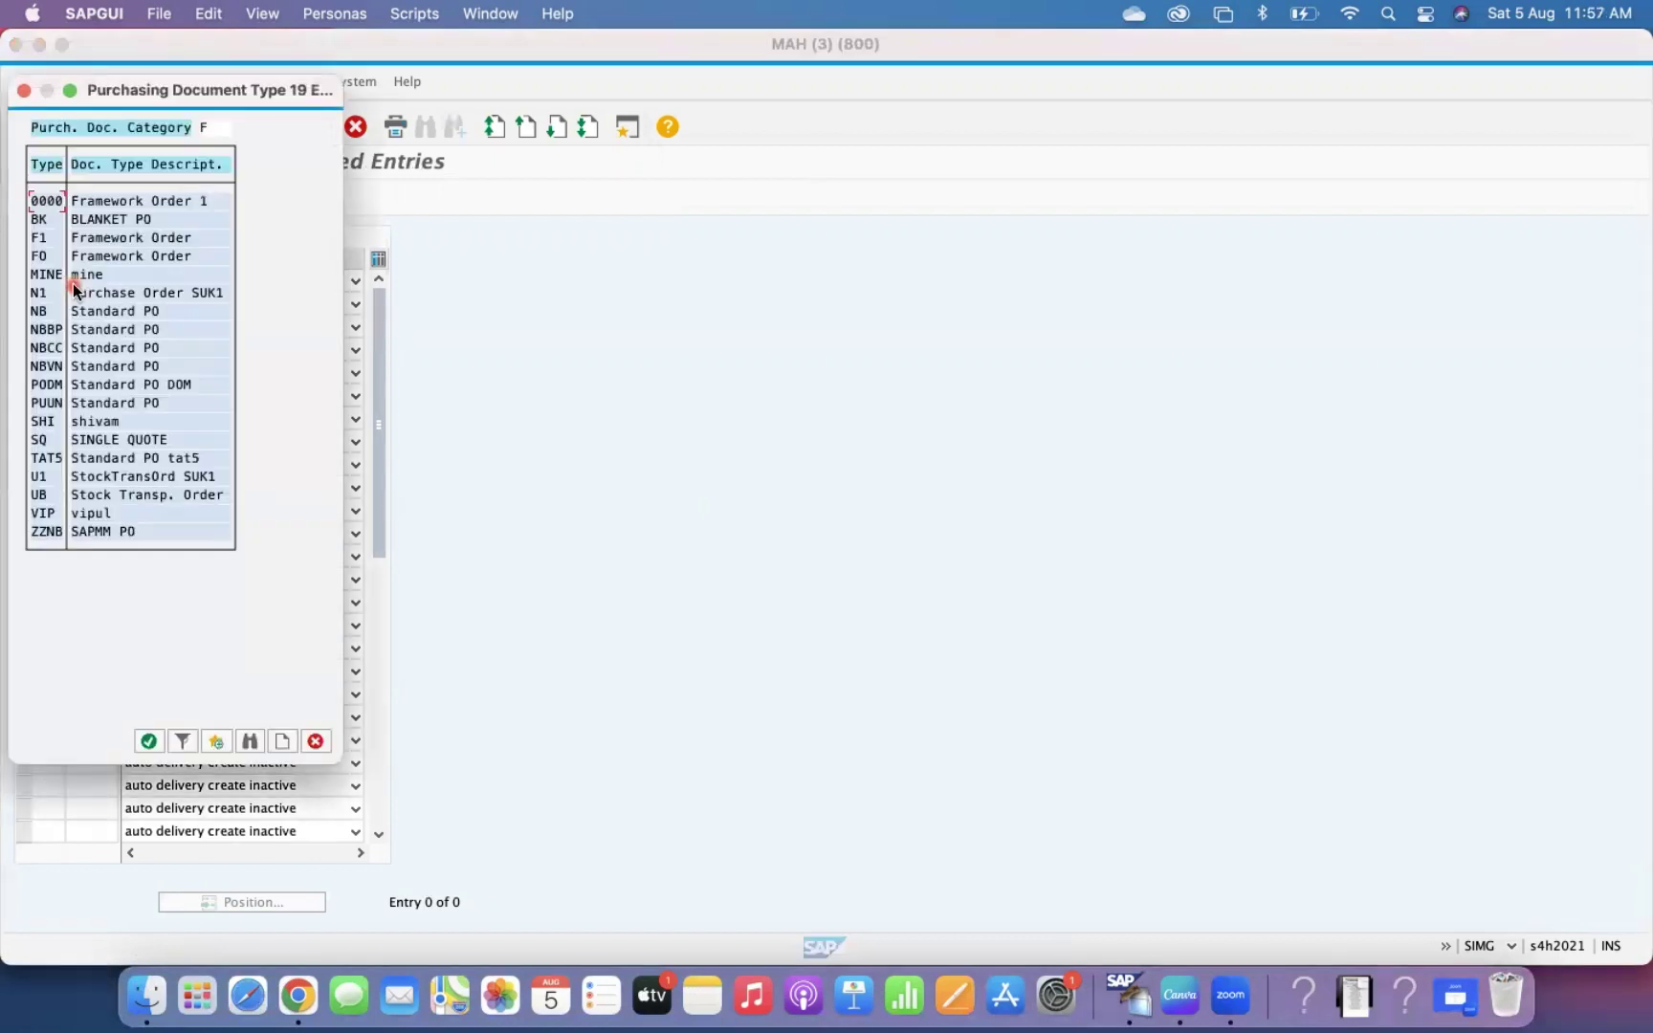
{"action": "left_click", "coordinate": [132, 496]}
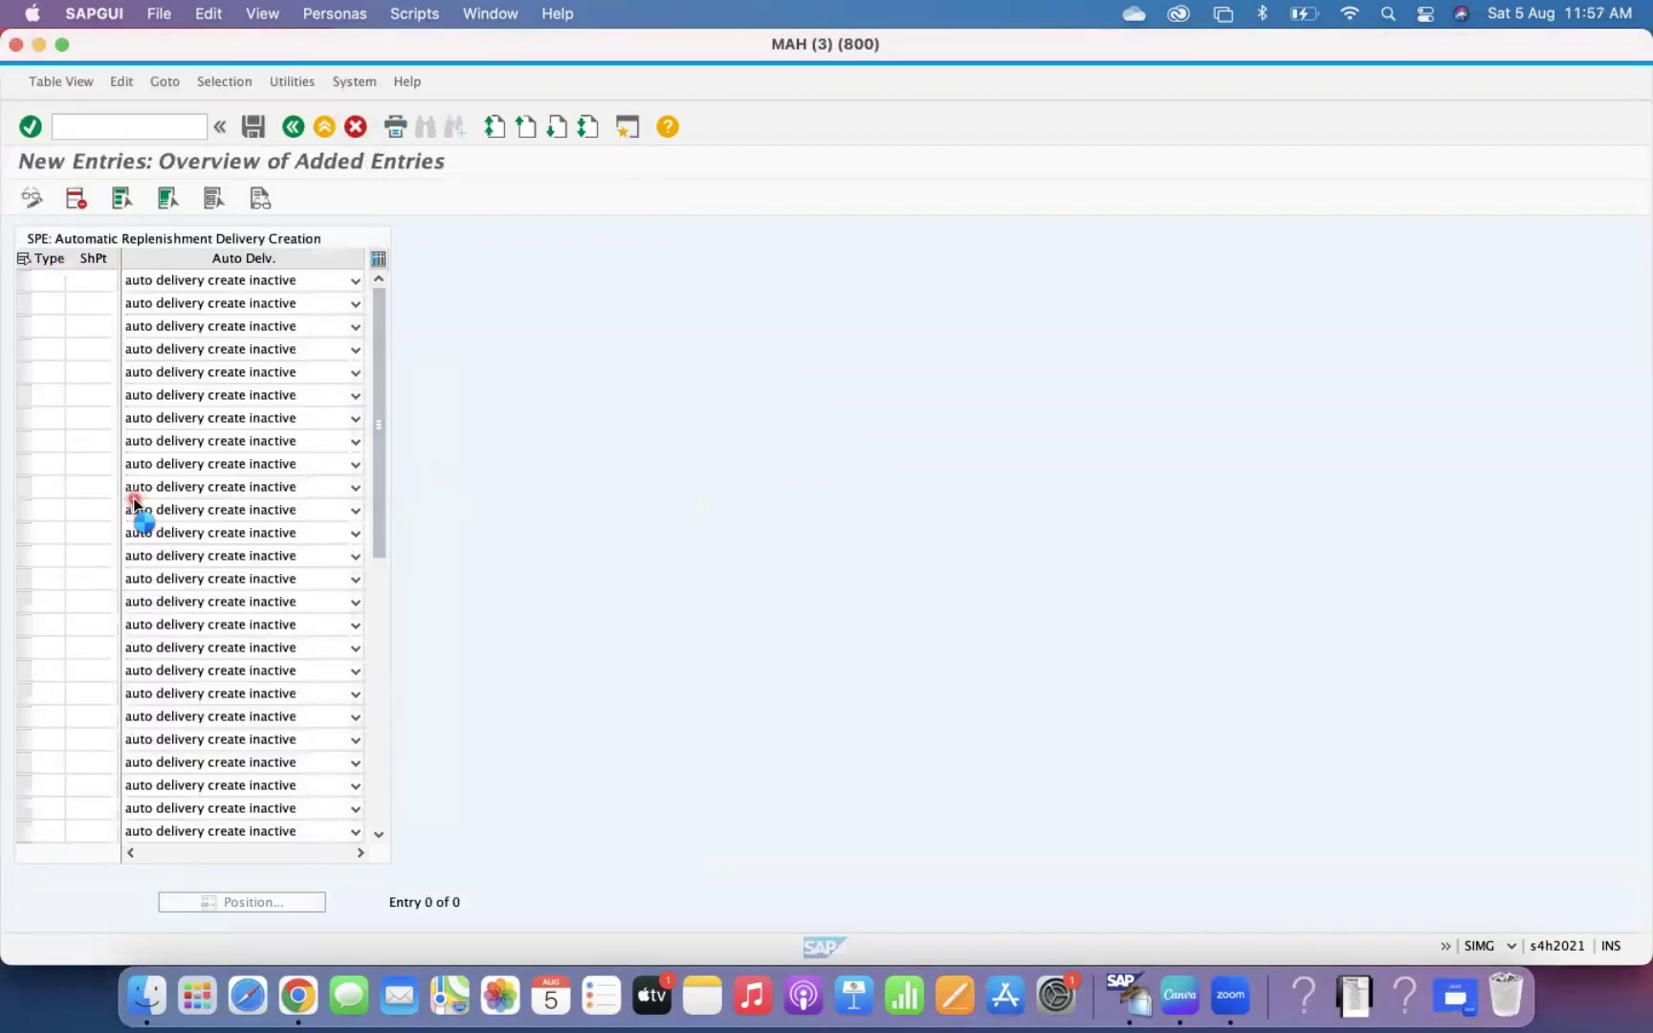
Step: Assign shipping point 1010 to the UB entry and choose "auto delivery creation active, change value of KZTLF to B"
{"action": "left_click", "coordinate": [105, 282]}
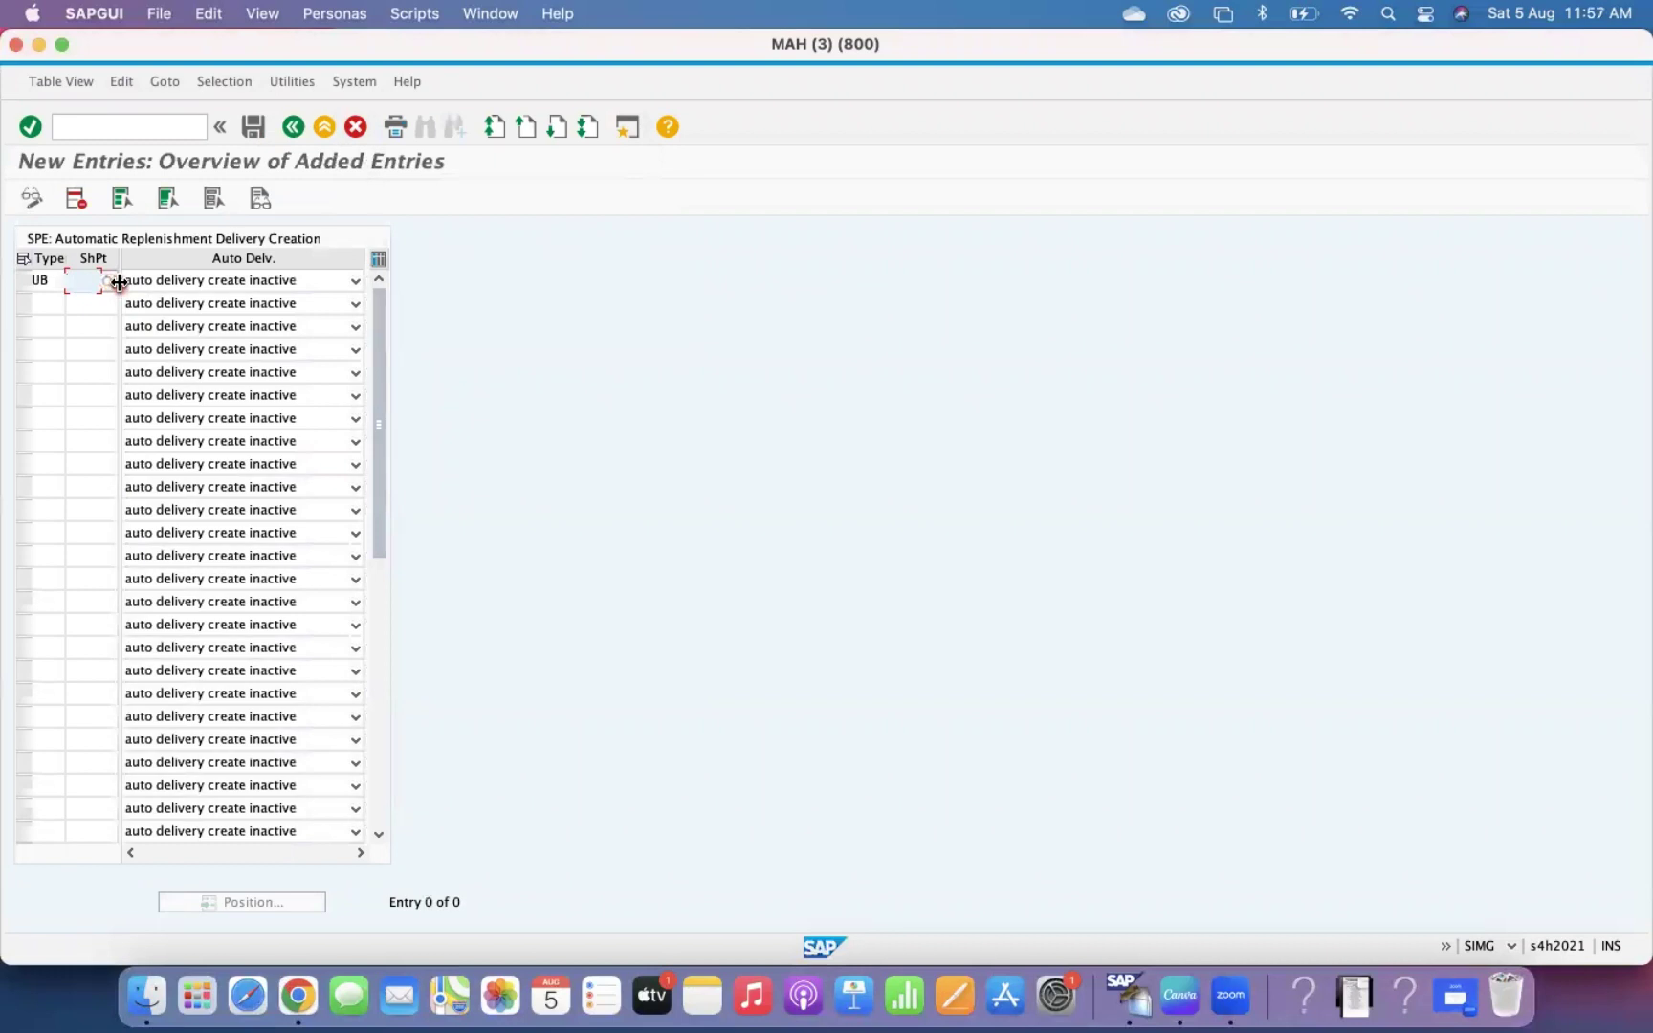
{"action": "left_click", "coordinate": [112, 281]}
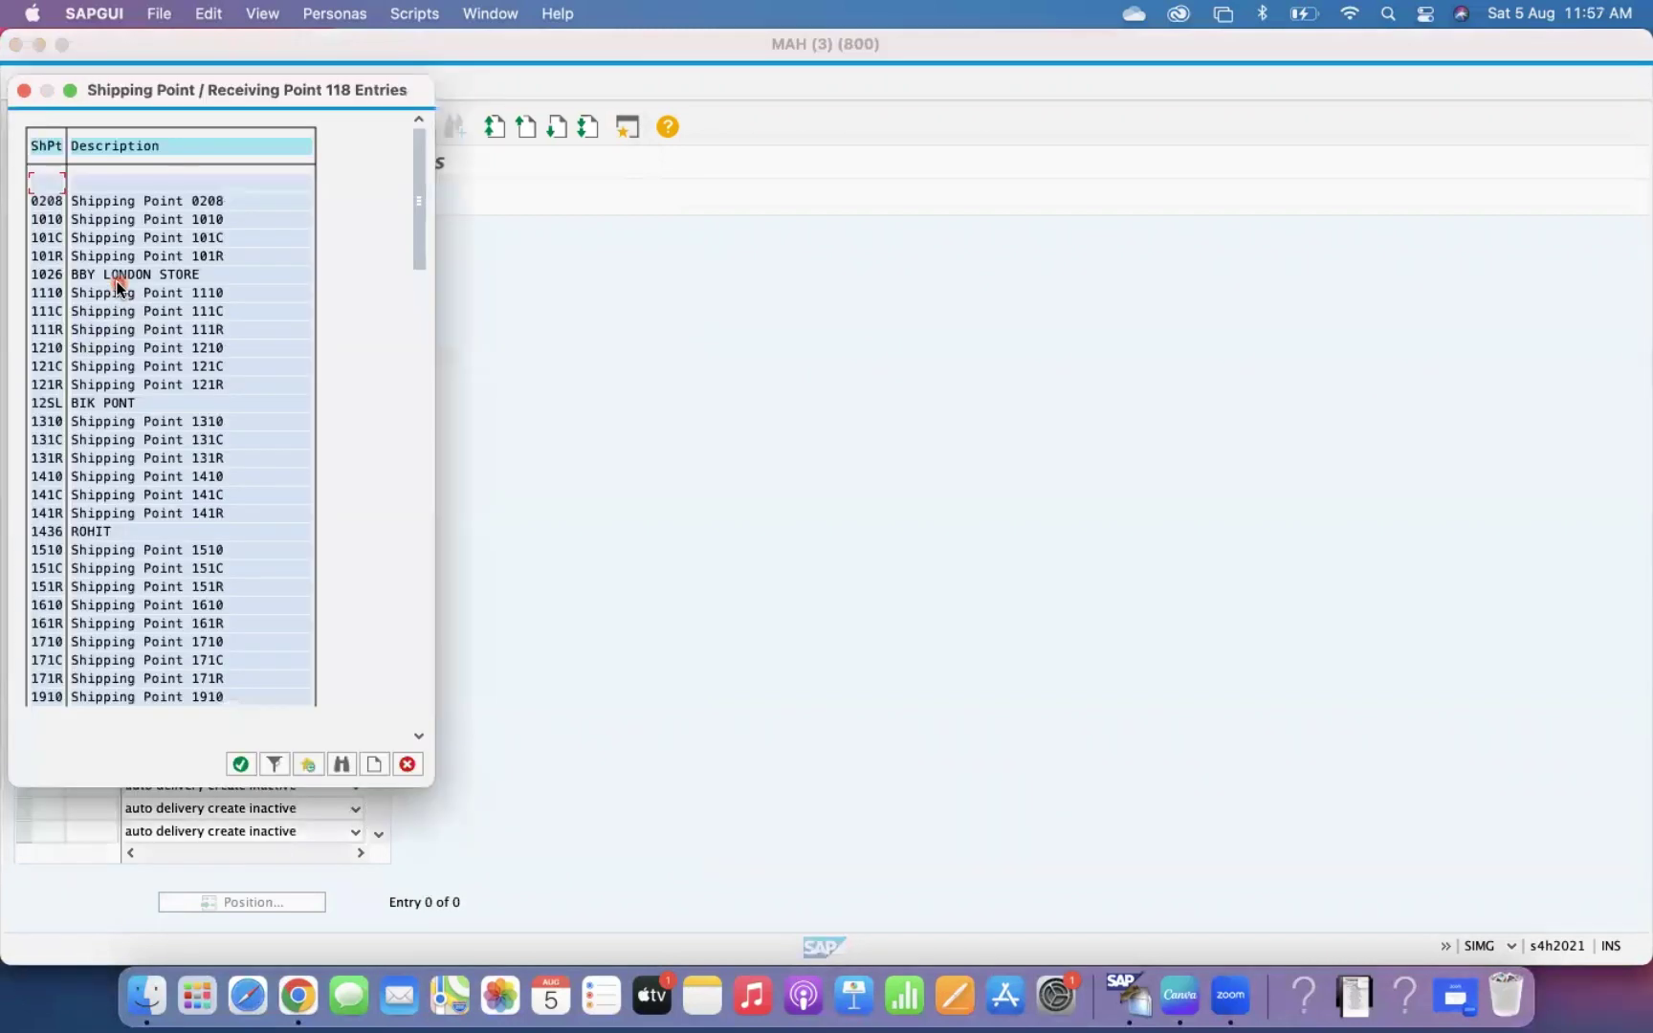
{"action": "left_click", "coordinate": [115, 219]}
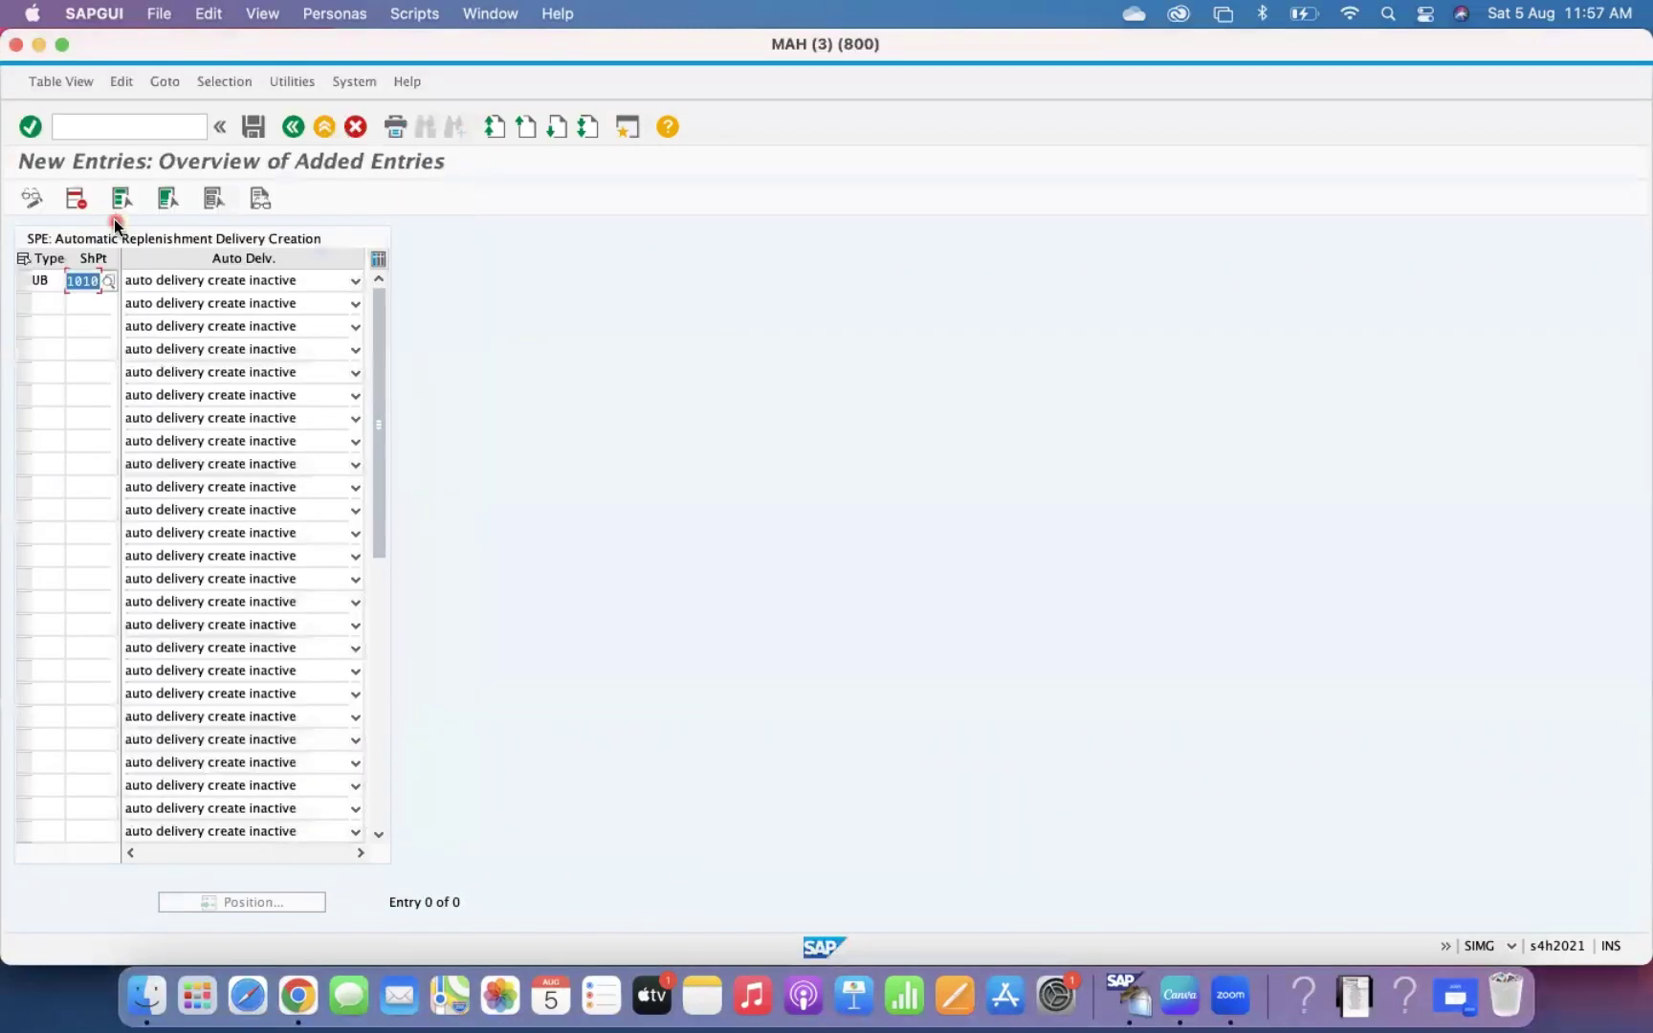
{"action": "left_click", "coordinate": [204, 287]}
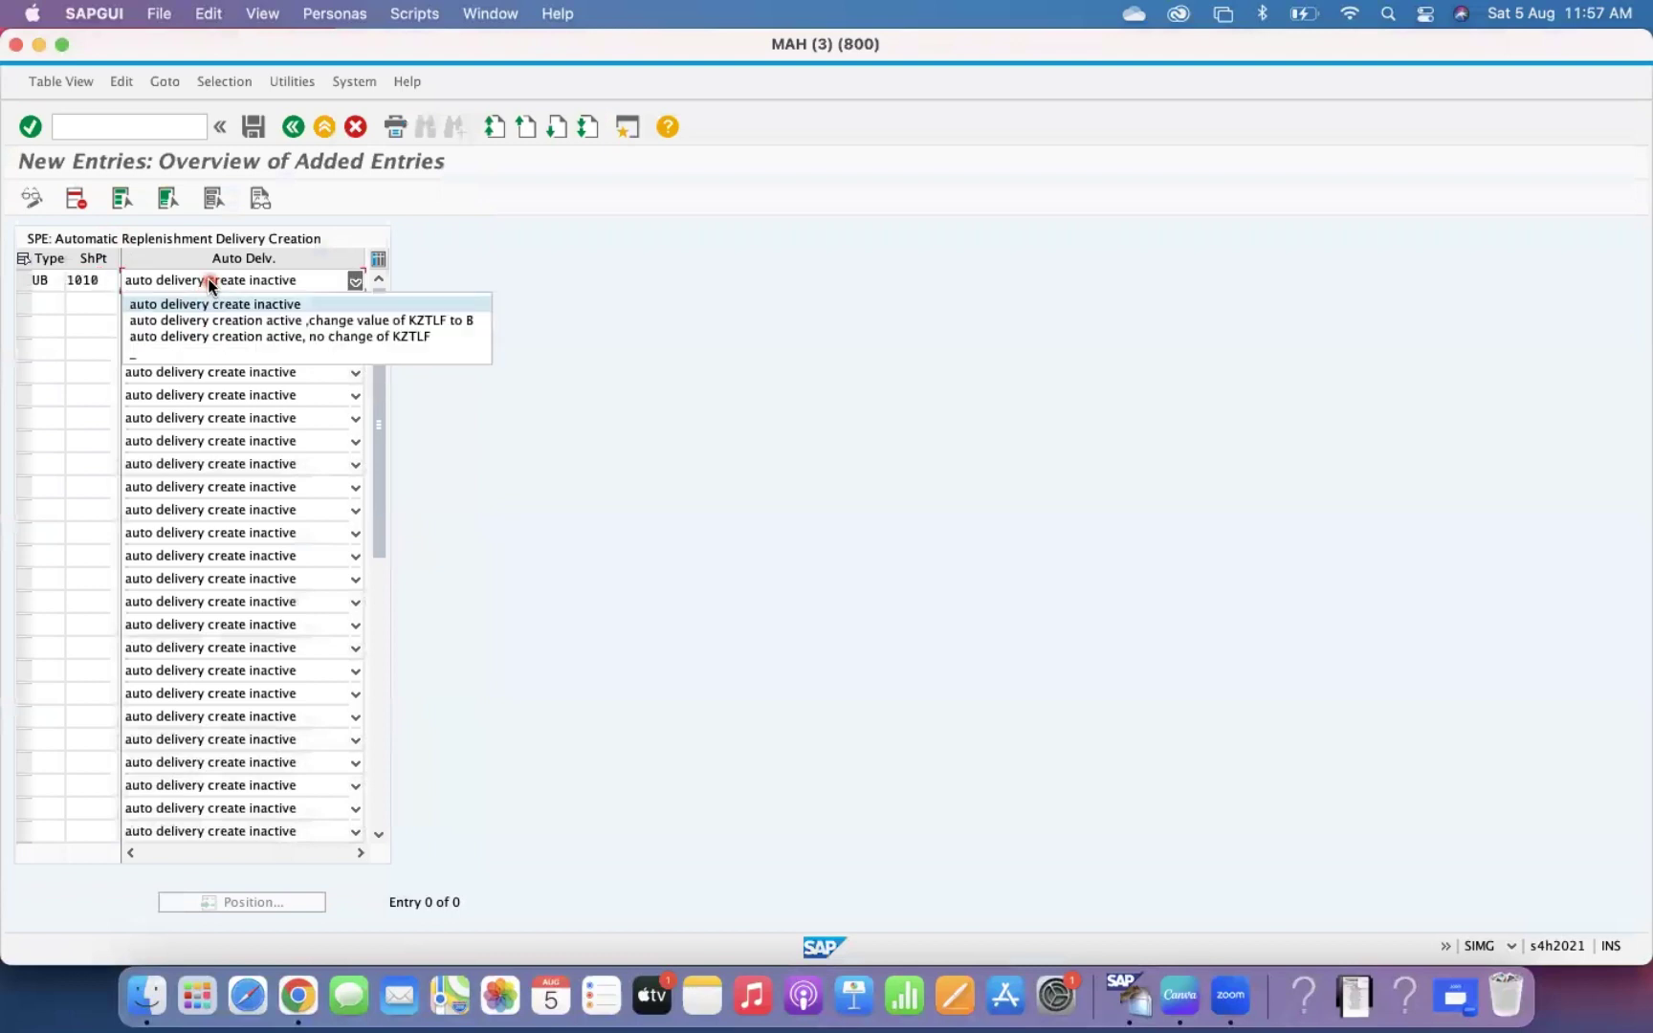
{"action": "left_click", "coordinate": [233, 322]}
{"action": "key", "text": "Return"}
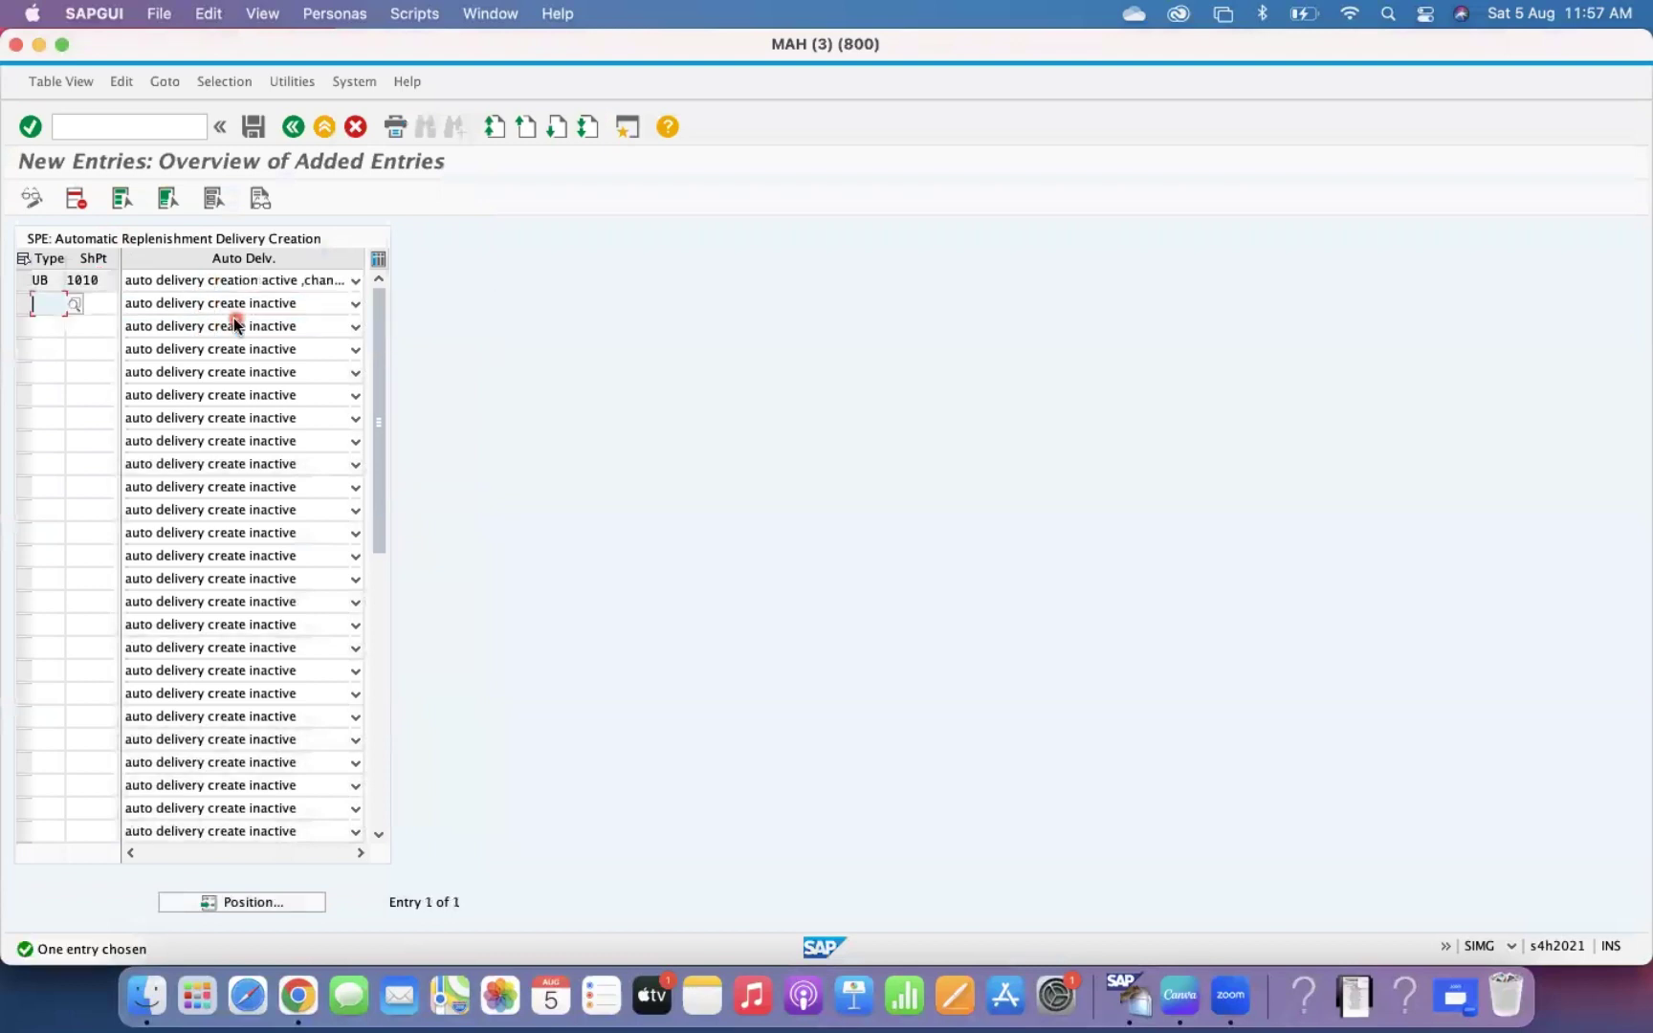
Step: Save the automatic replenishment delivery entry in customizing request MAHK900992 and return to the IMG structure
{"action": "left_click", "coordinate": [255, 133]}
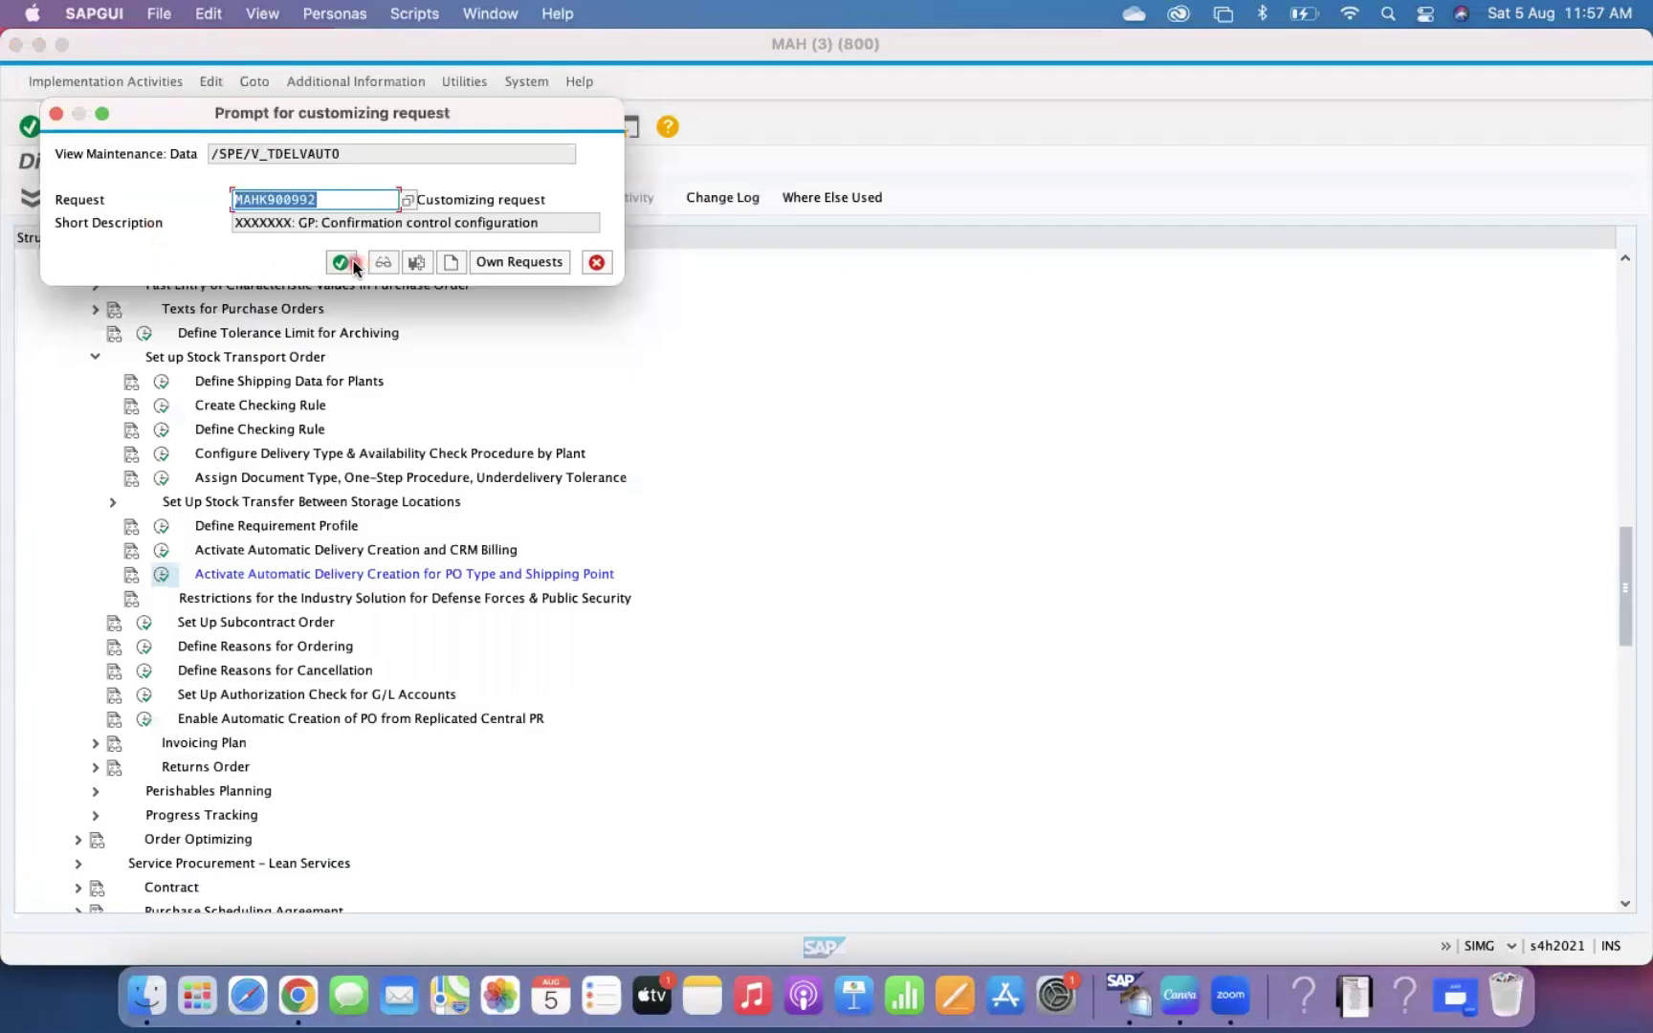
{"action": "left_click", "coordinate": [351, 263]}
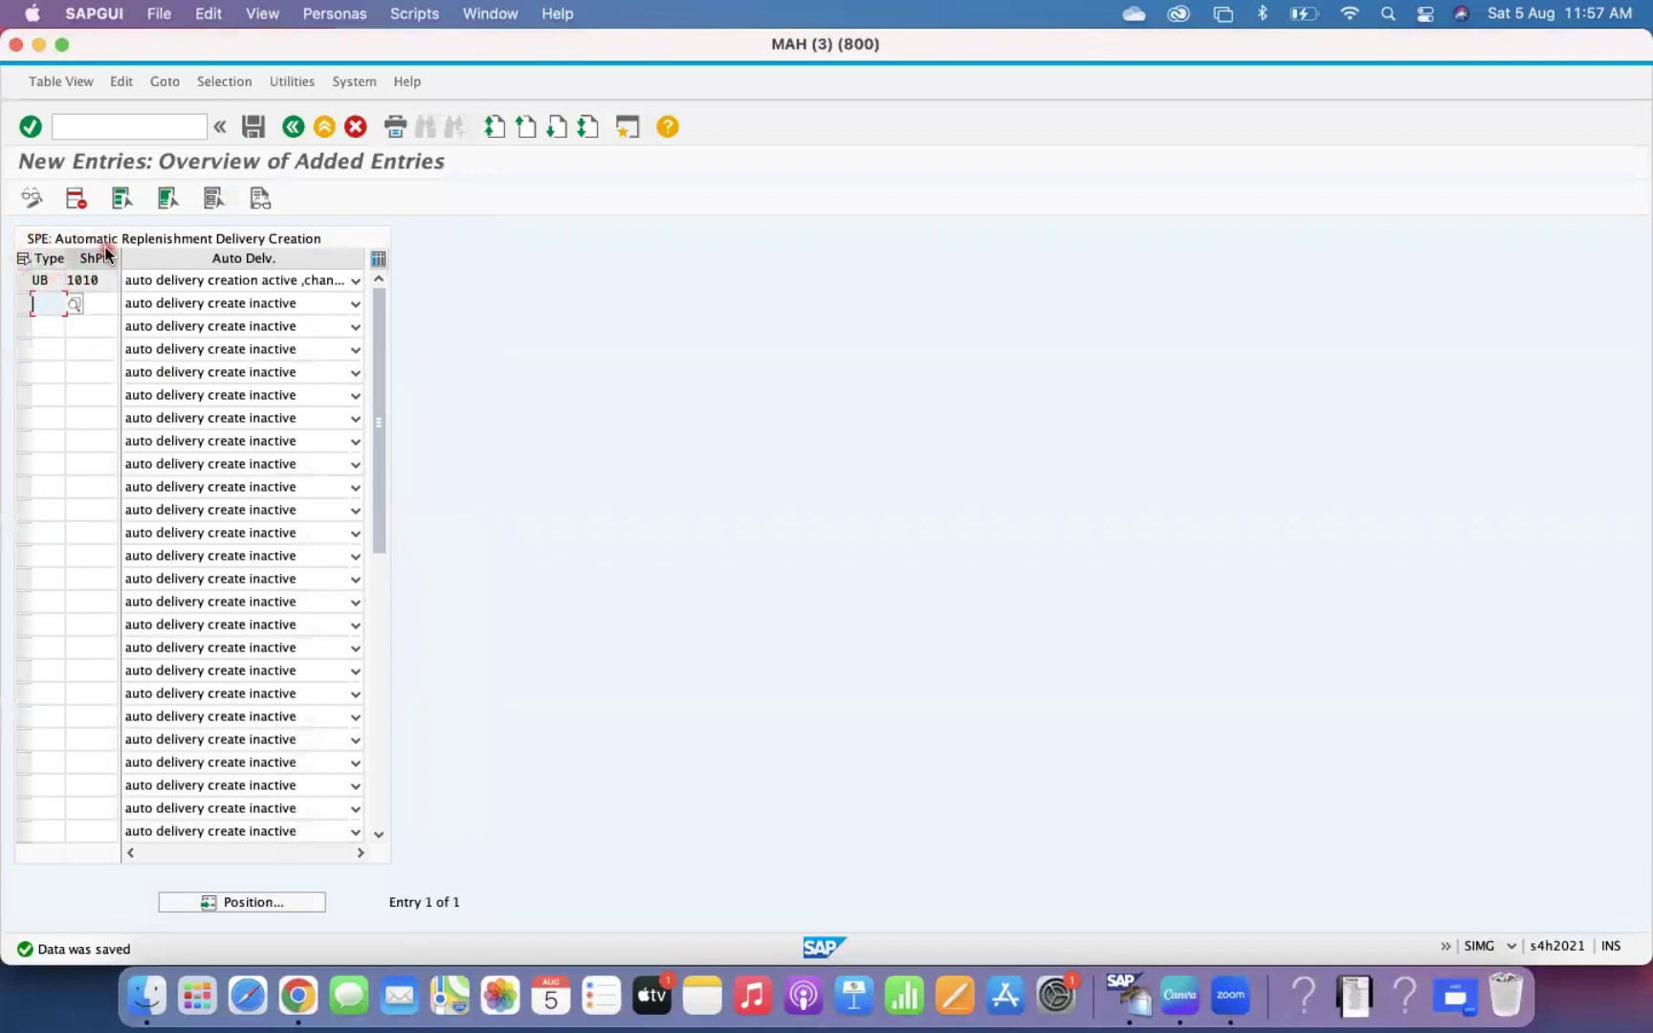
{"action": "left_click", "coordinate": [296, 128]}
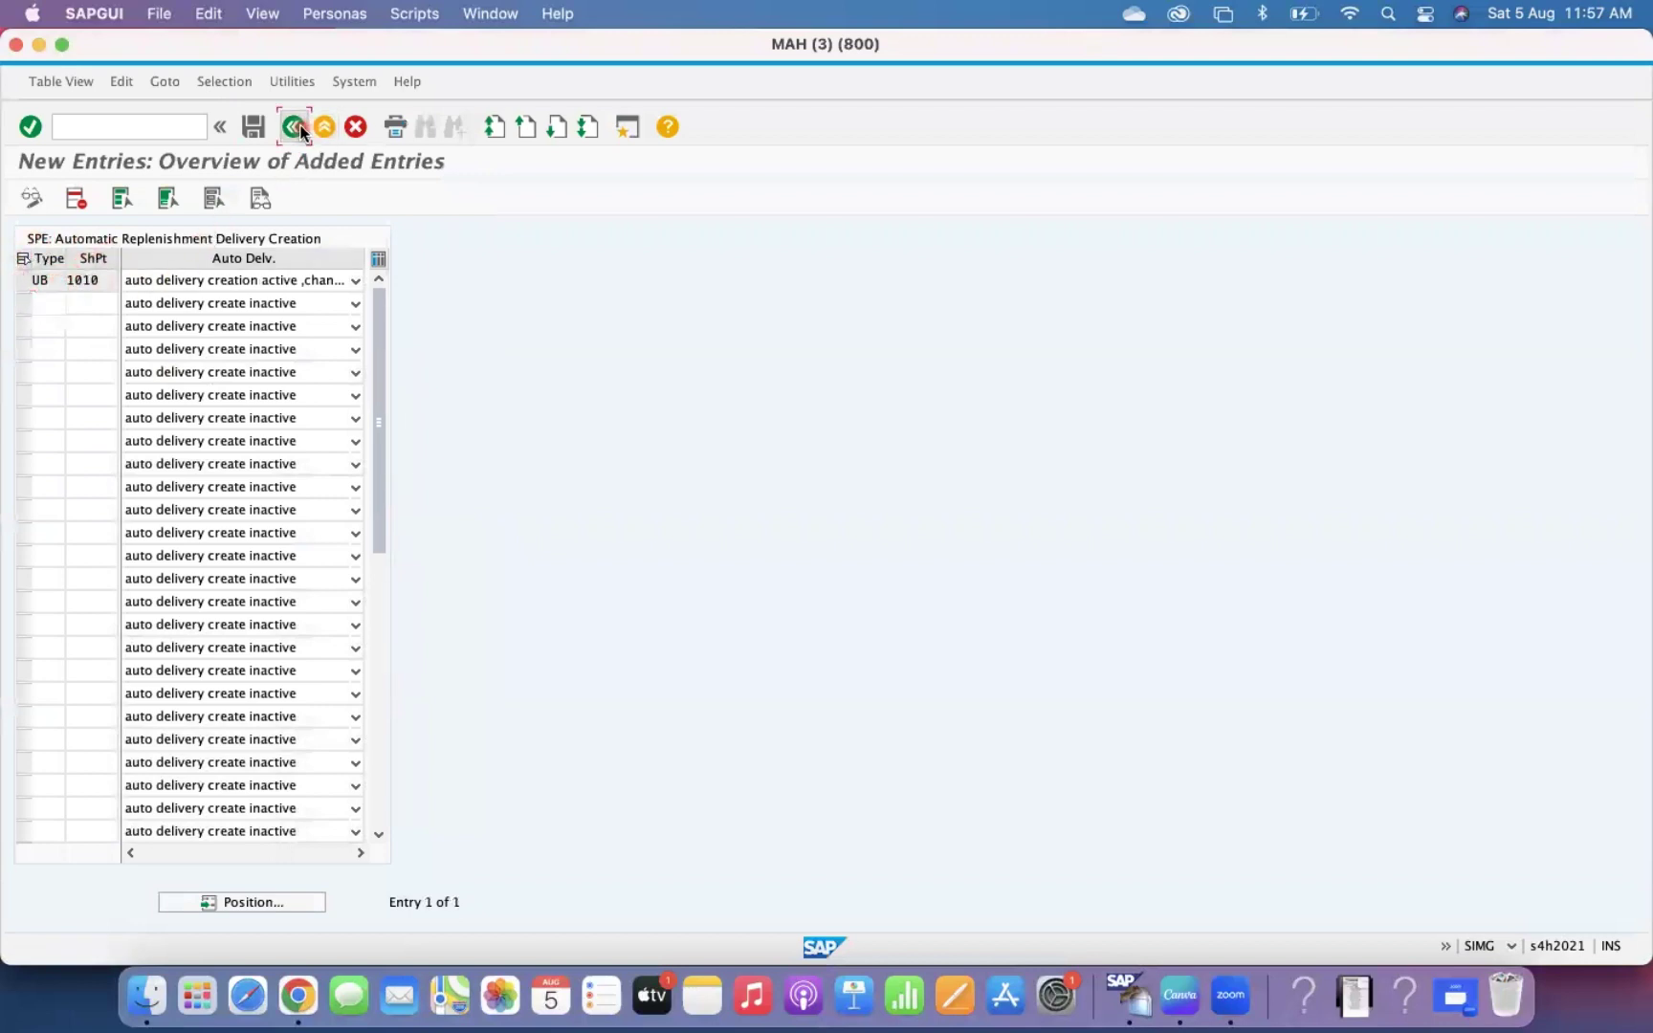
{"action": "left_click", "coordinate": [296, 128]}
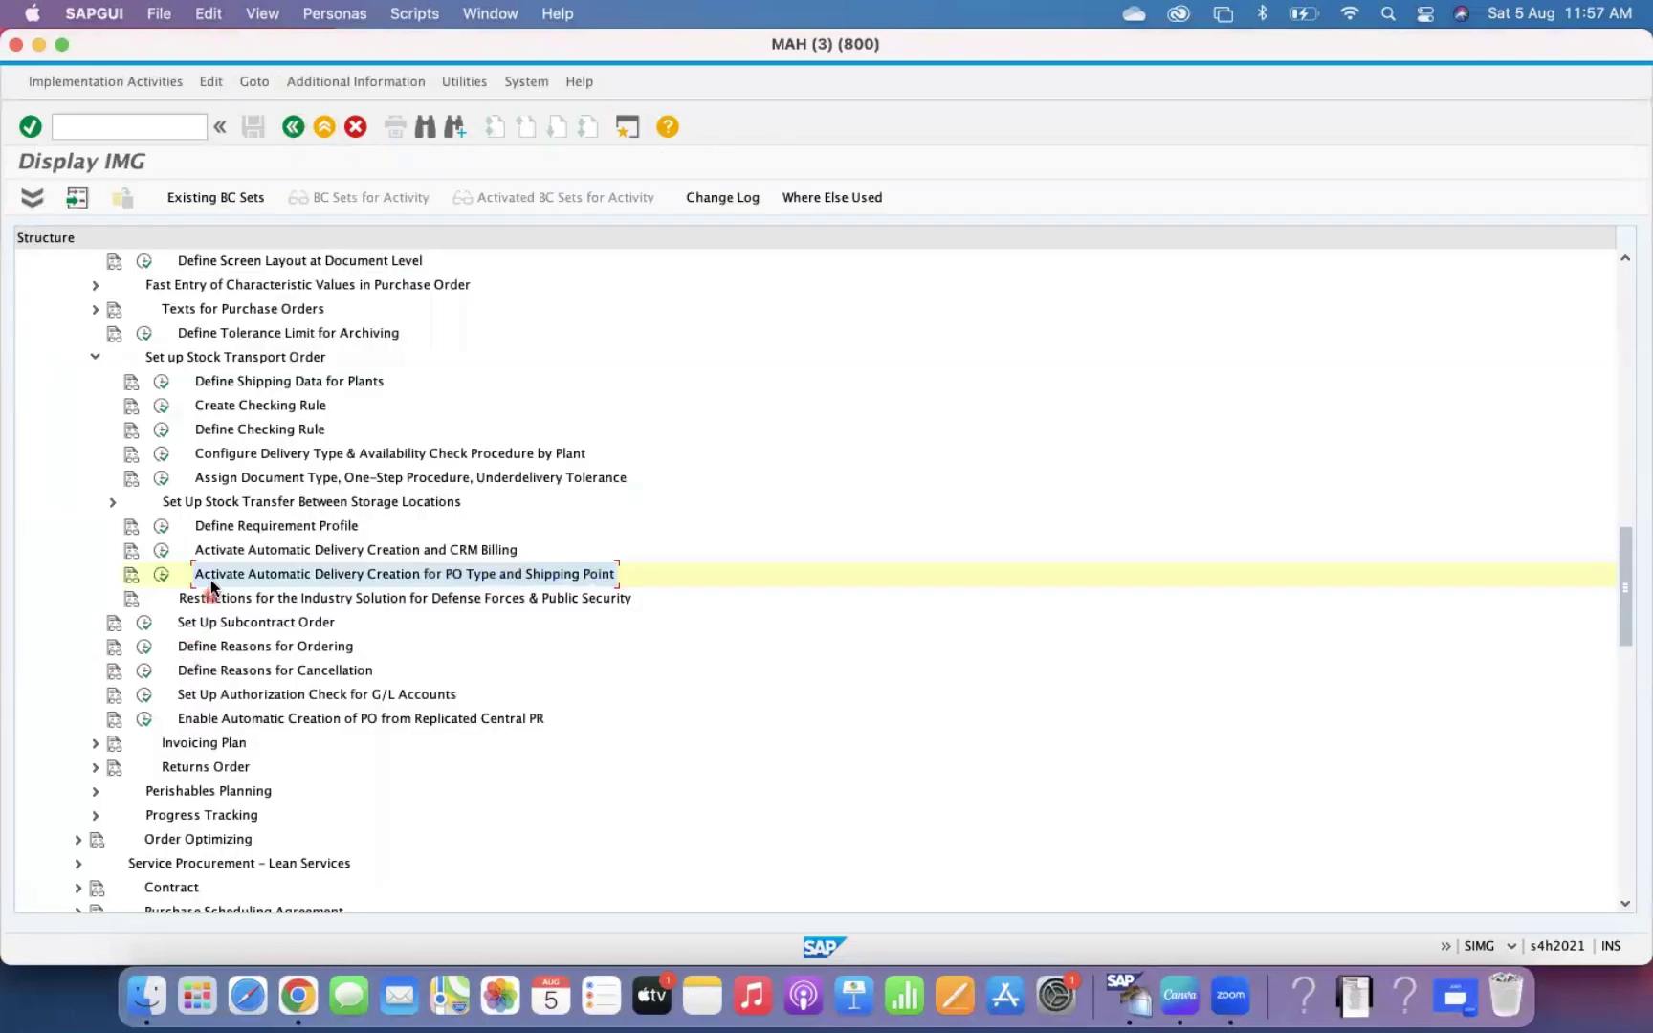
Step: Open Activate Automatic Delivery Creation and CRM Billing and position the list on document type UB with supplying plant 1010
{"action": "left_click", "coordinate": [170, 555]}
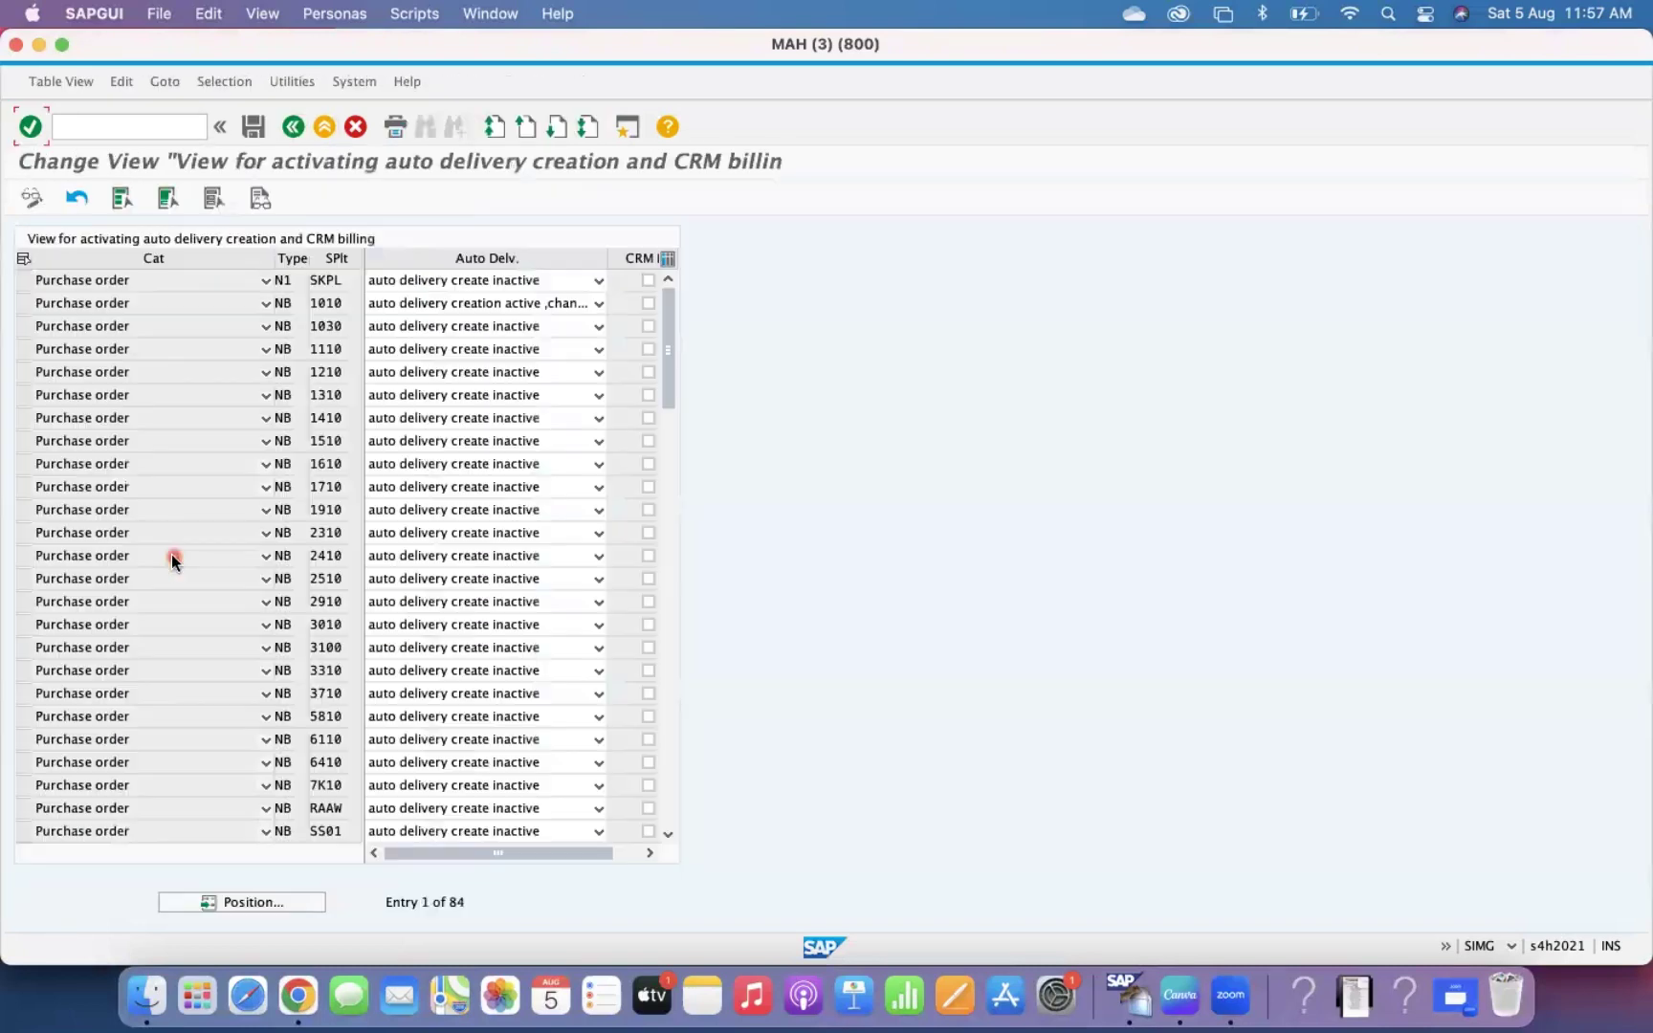
{"action": "left_click", "coordinate": [239, 901]}
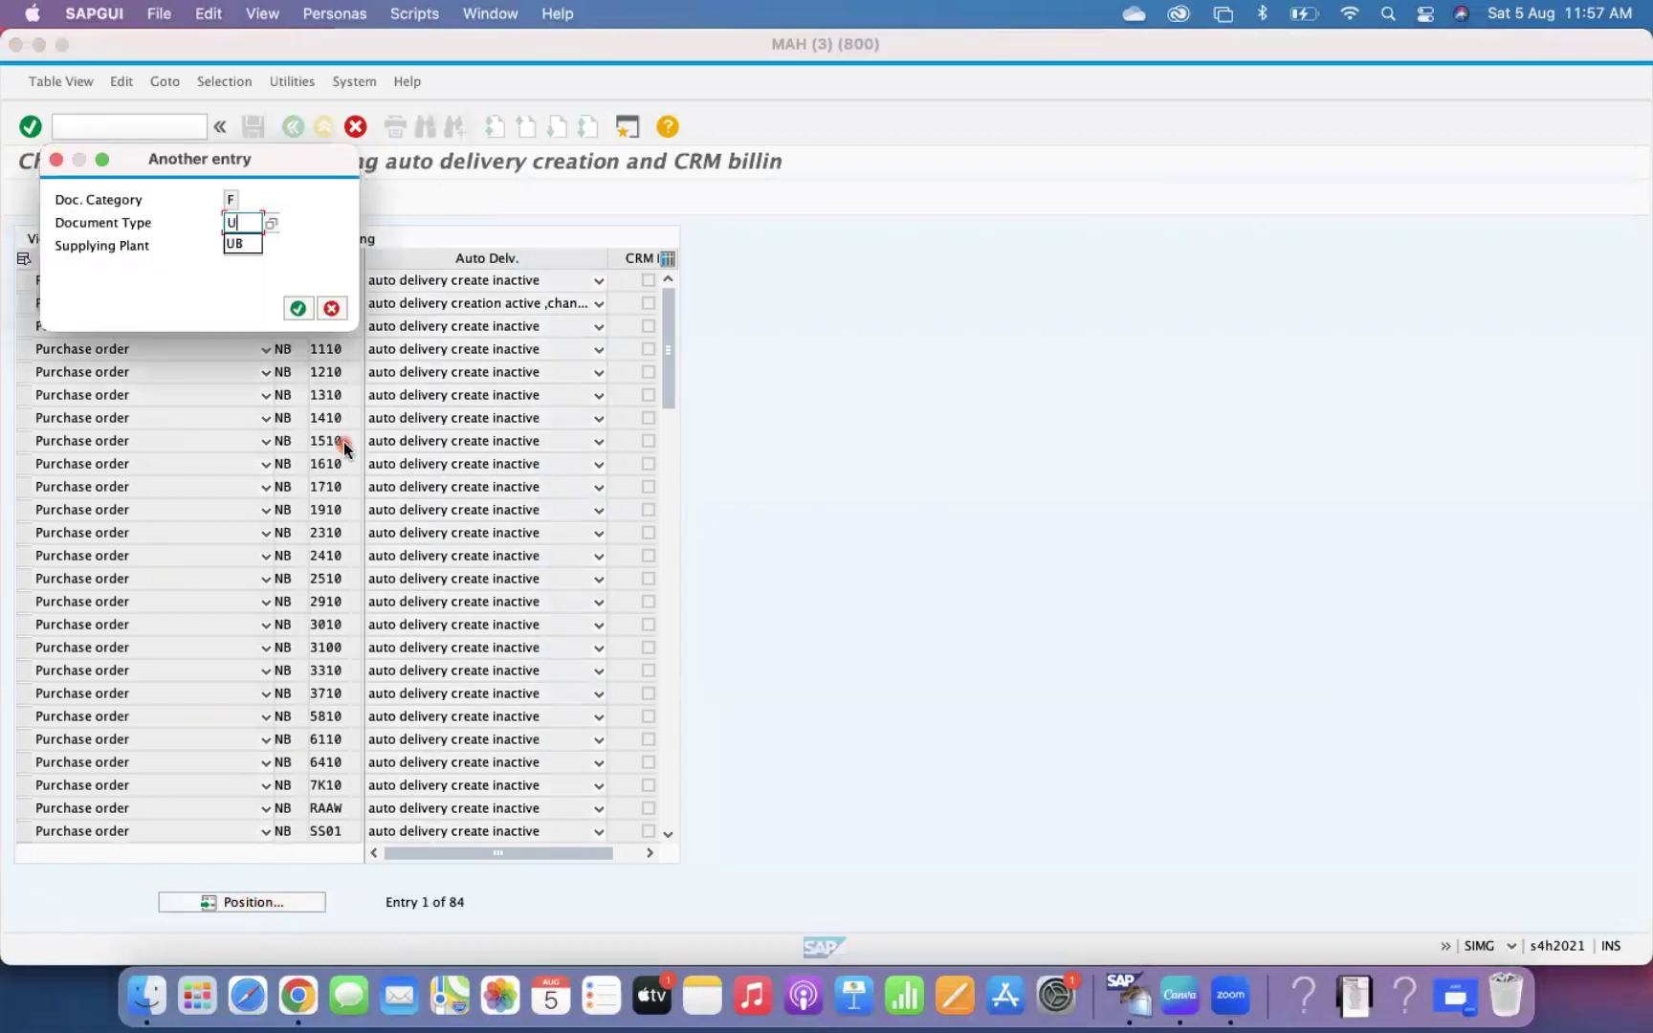
{"action": "type", "text": "UB"}
{"action": "key", "text": "Tab"}
{"action": "type", "text": "1010"}
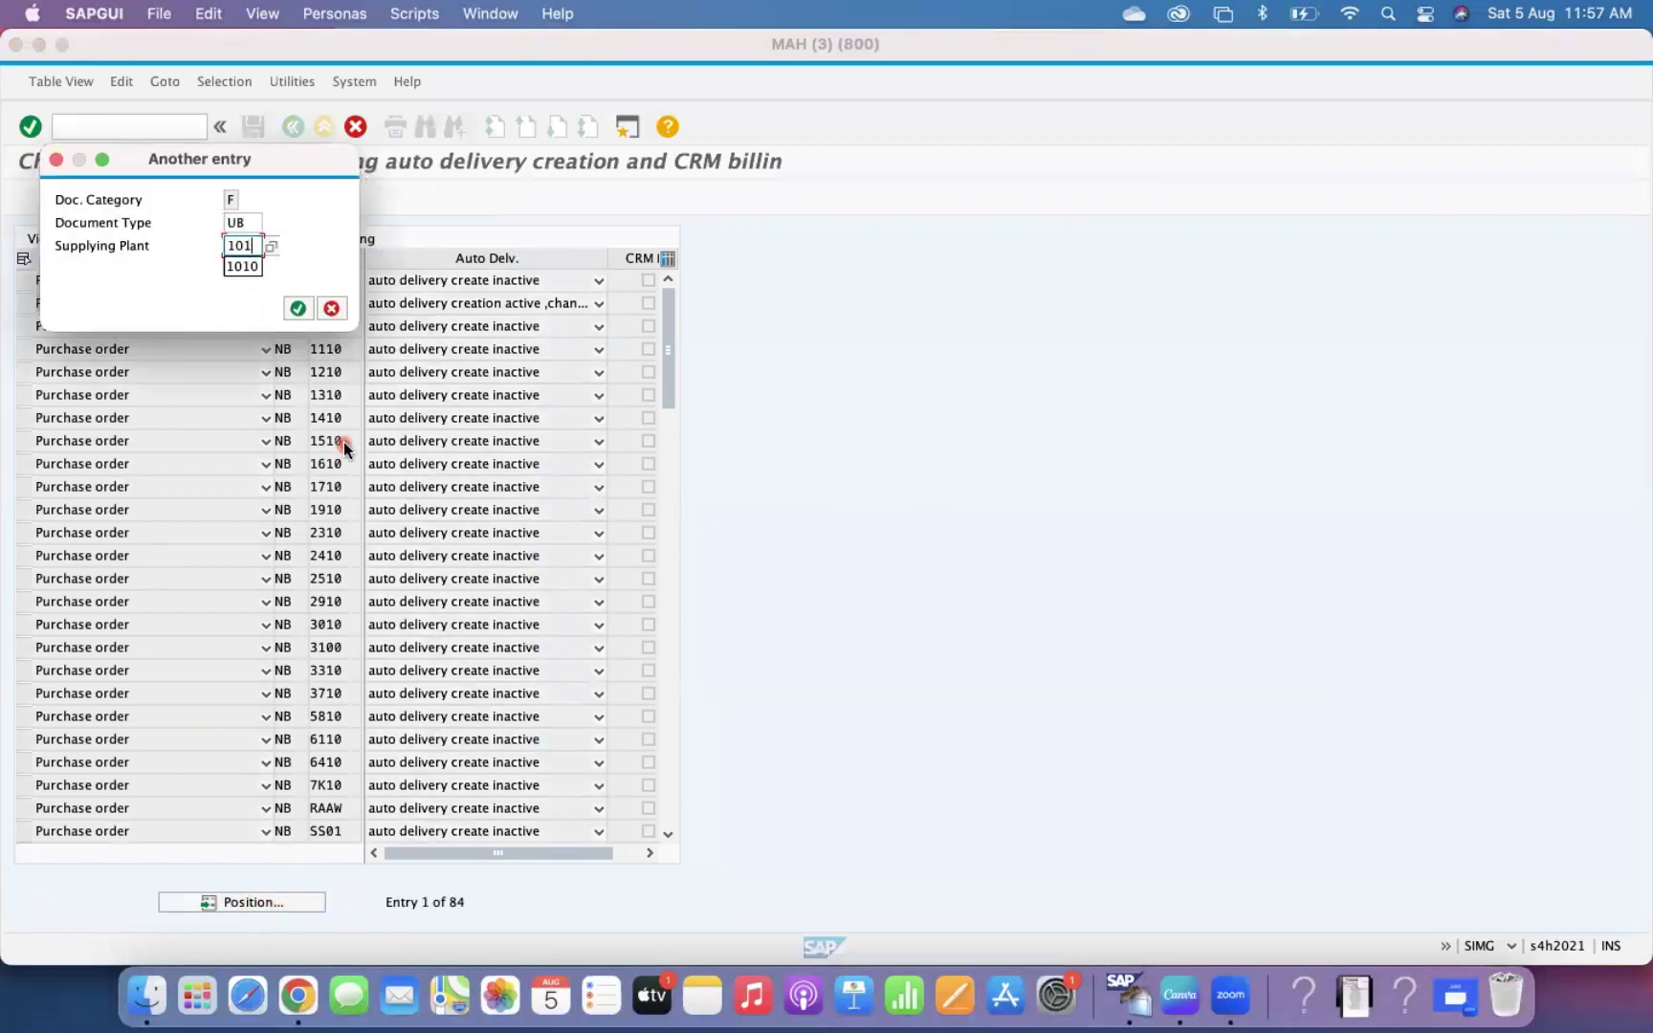
{"action": "key", "text": "Return"}
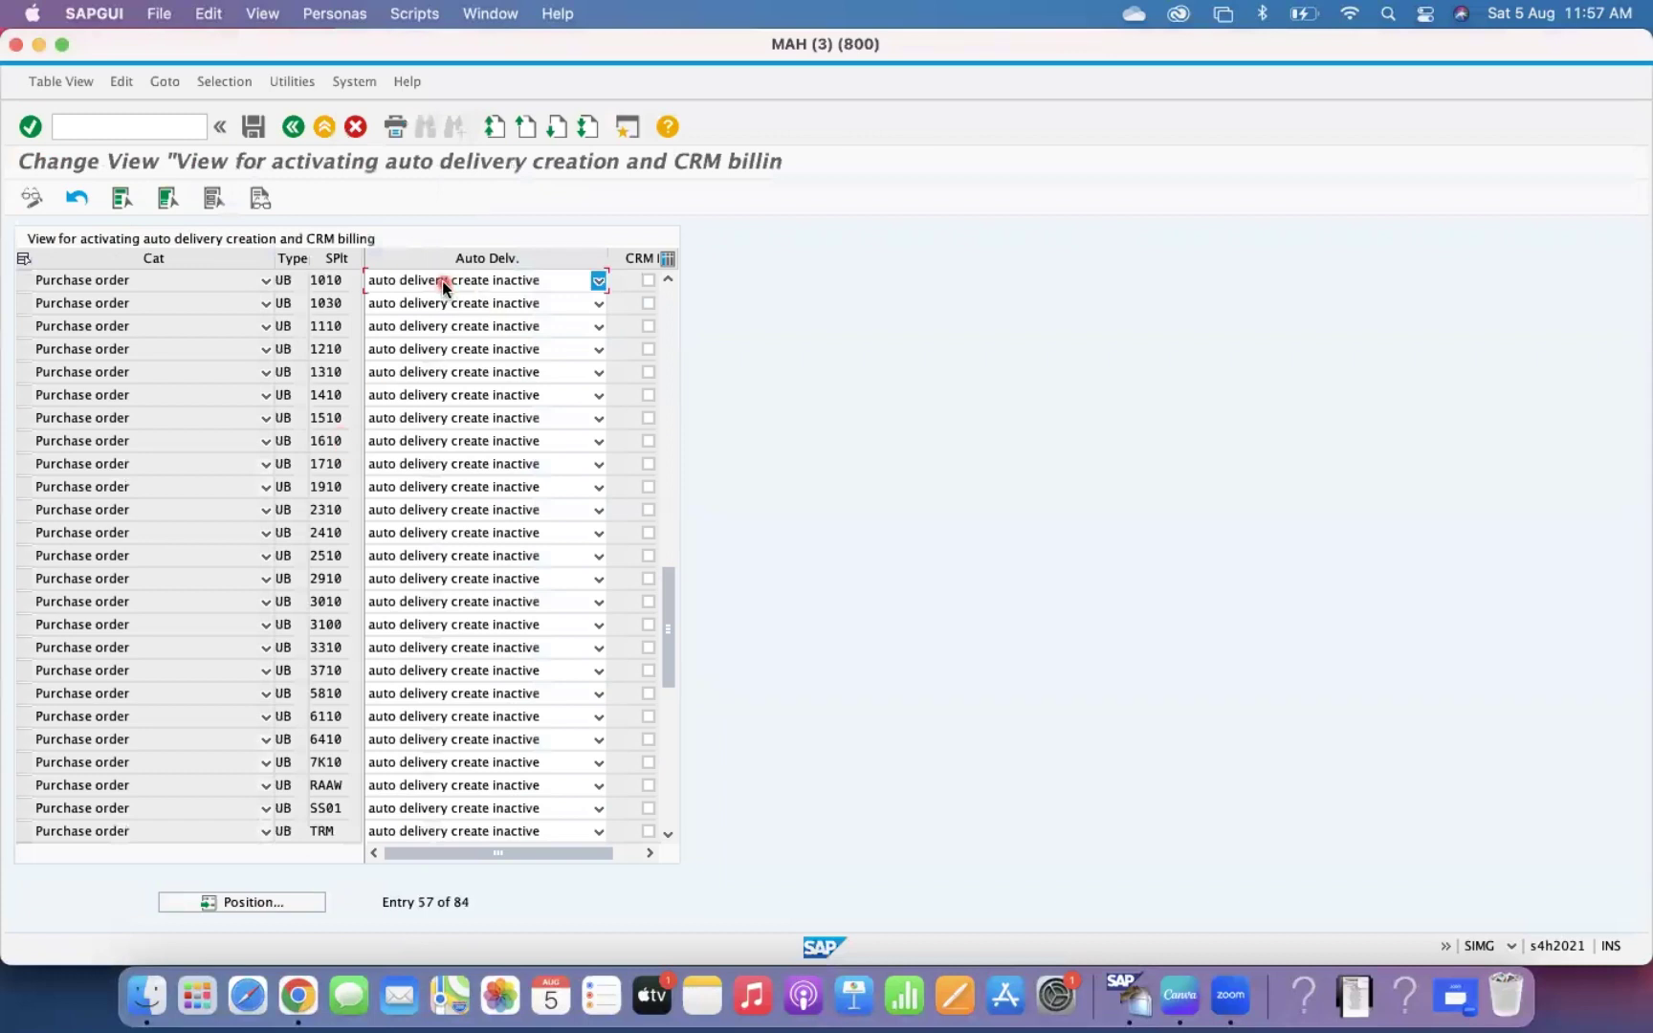
Step: Set the UB entry for plant 1010 to "auto delivery creation active, change value of KZTLF to B", save it and return to the IMG structure
{"action": "left_click", "coordinate": [442, 280]}
{"action": "left_click", "coordinate": [440, 323]}
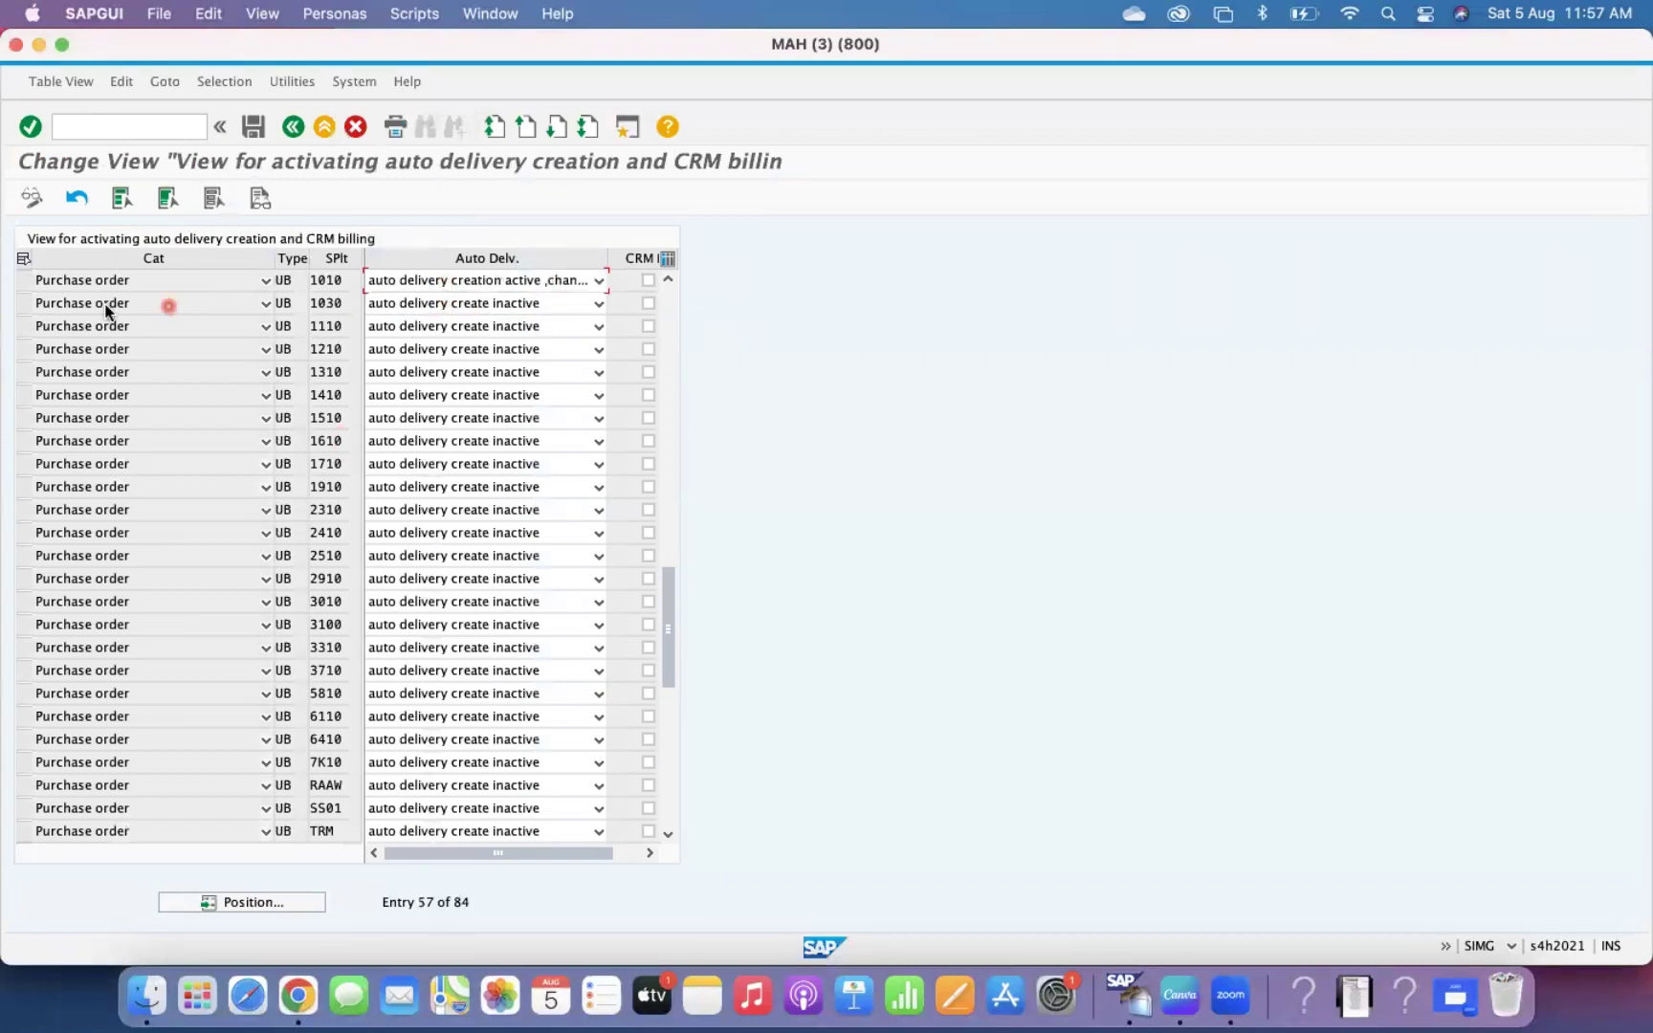
{"action": "left_click", "coordinate": [23, 280]}
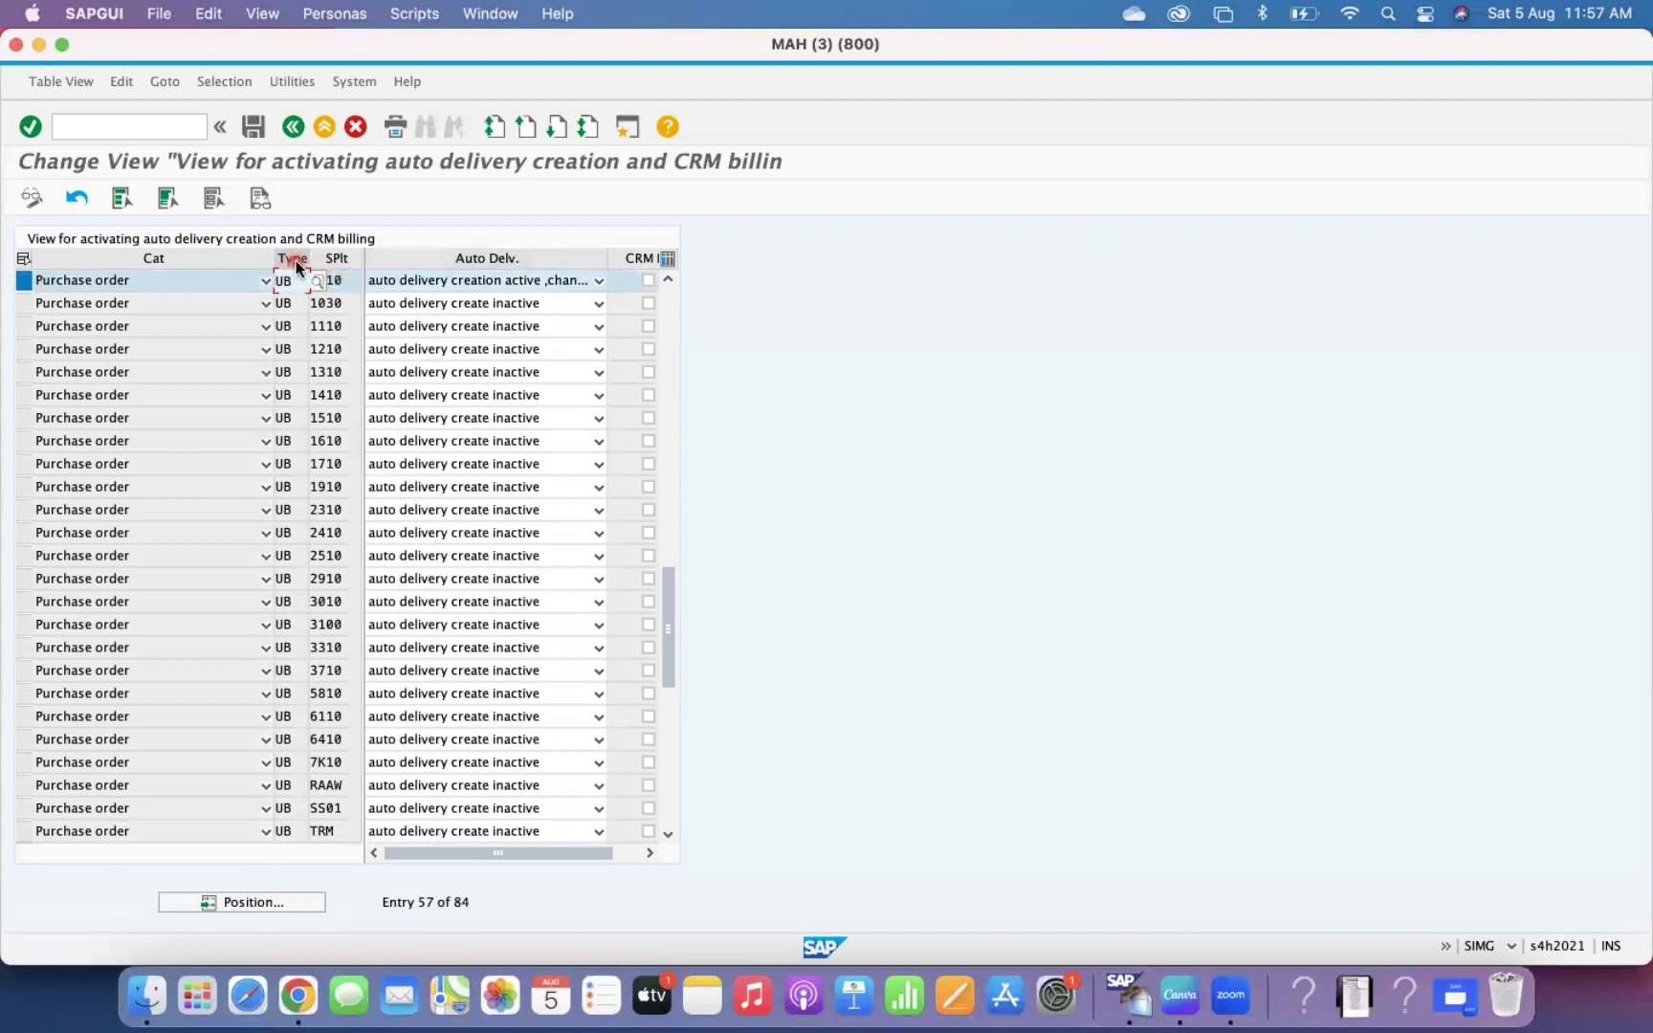
{"action": "left_click", "coordinate": [352, 273]}
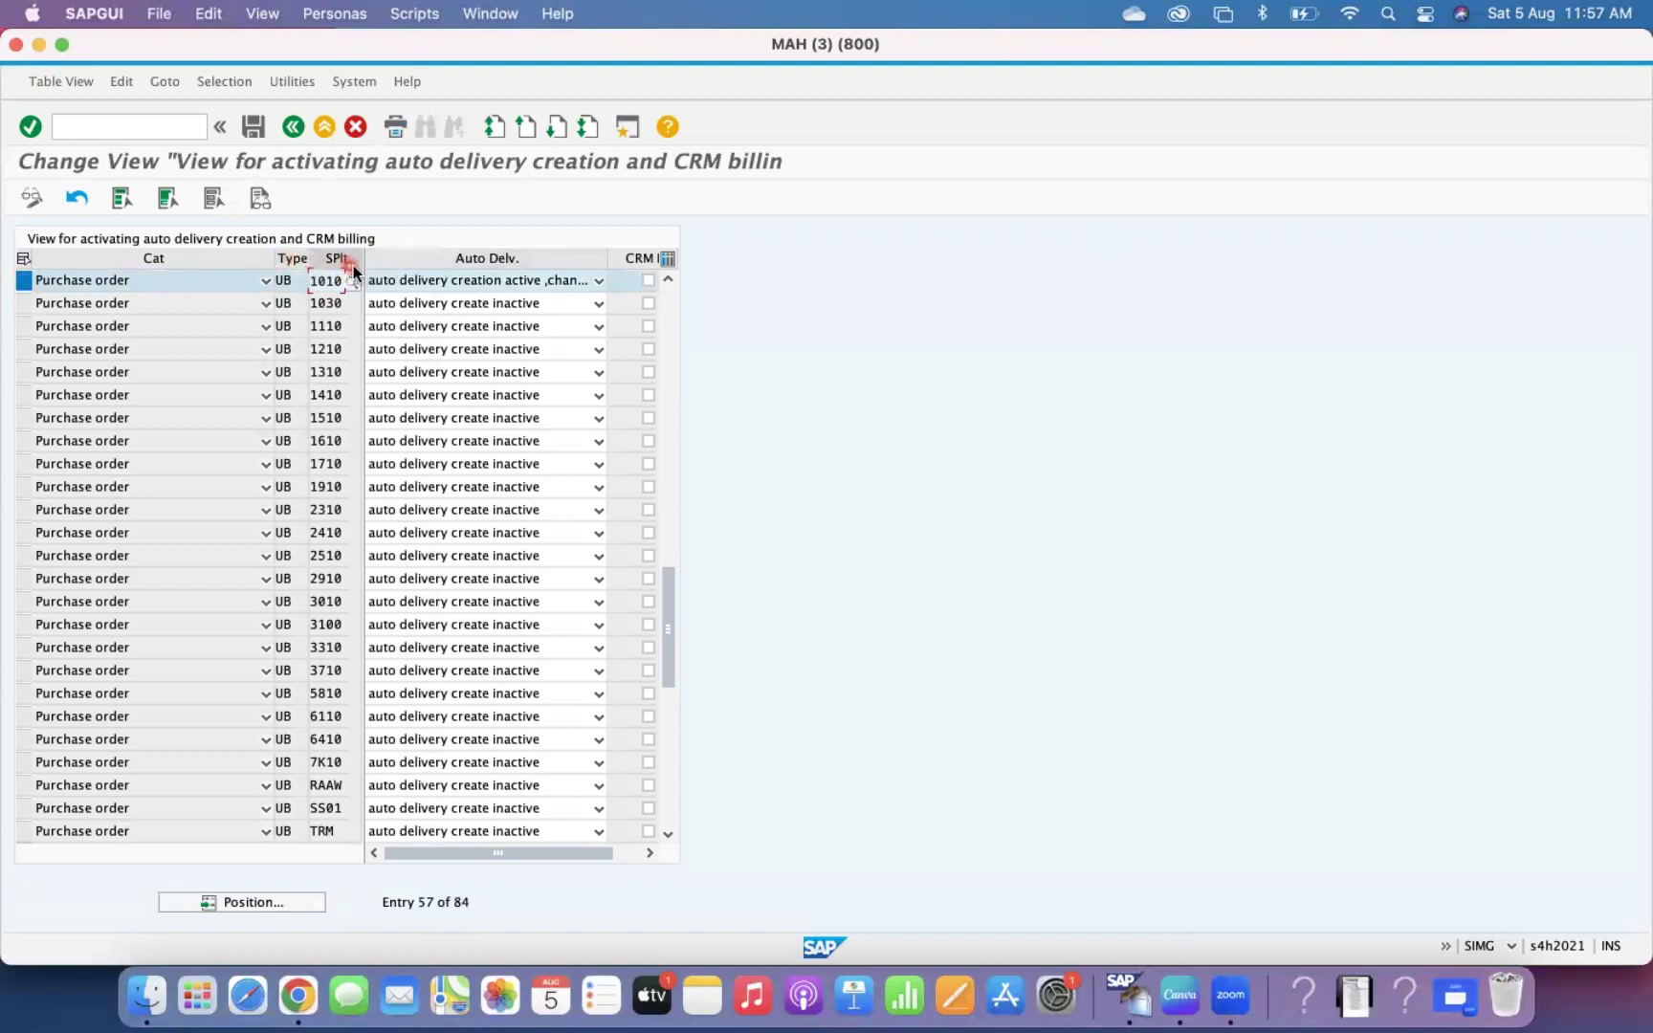
{"action": "left_click", "coordinate": [255, 130]}
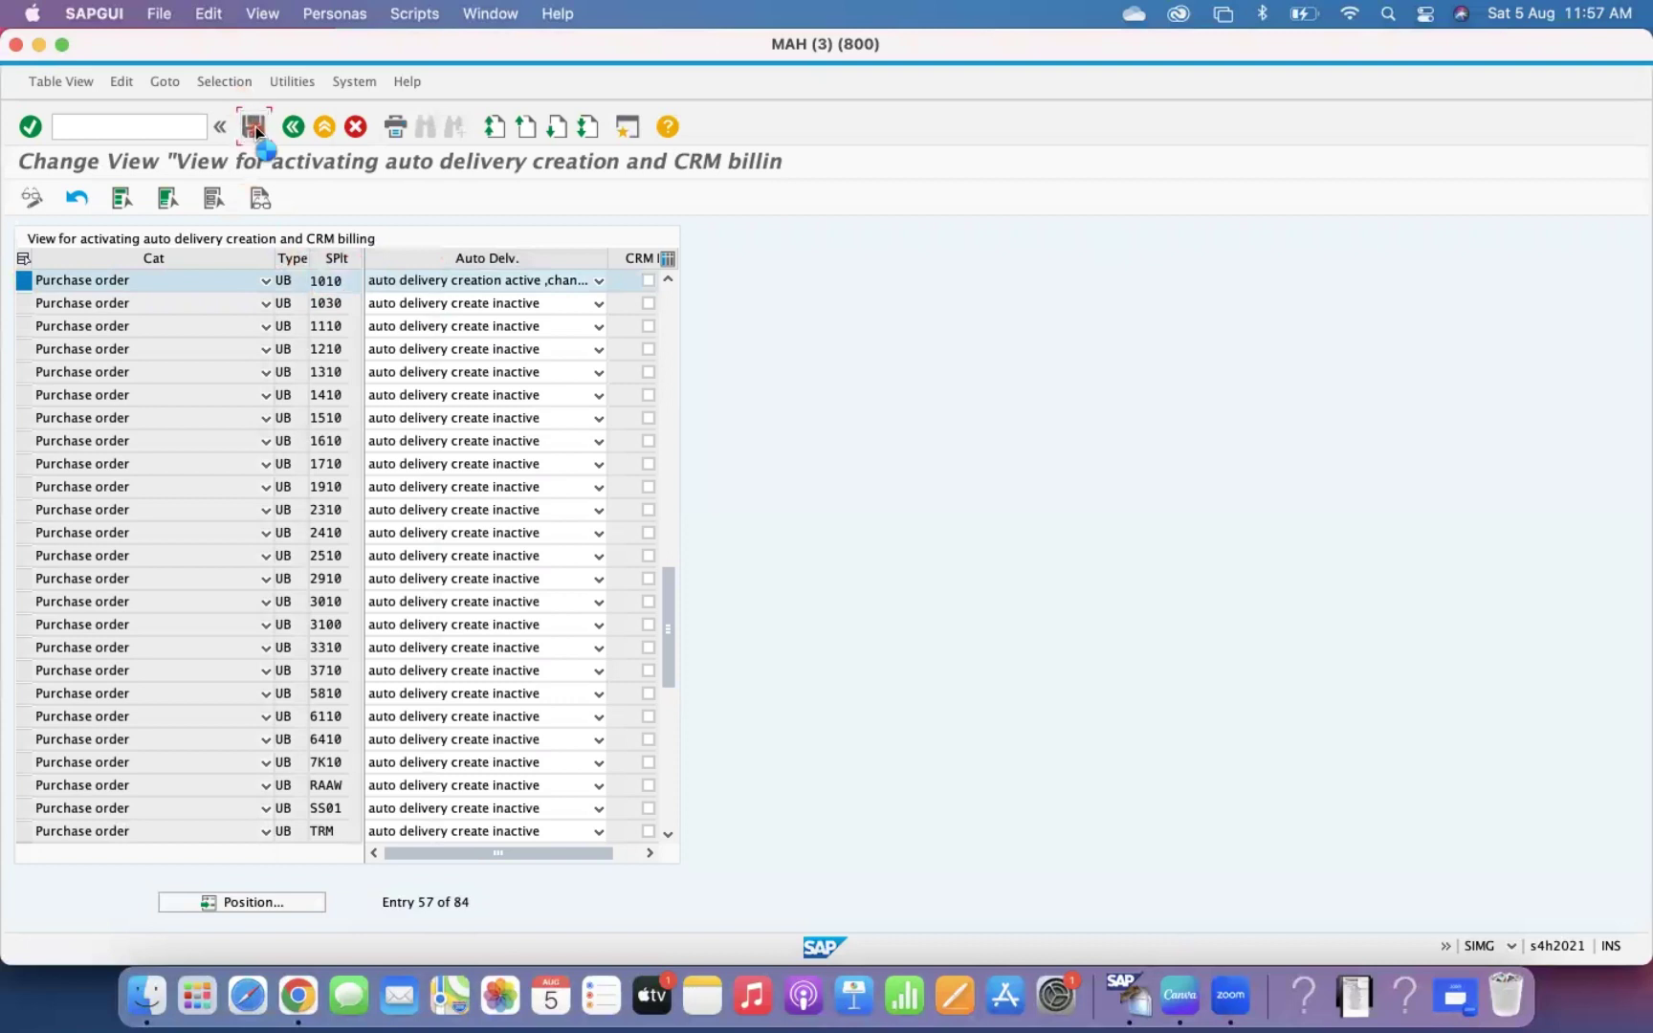
{"action": "left_click", "coordinate": [341, 263]}
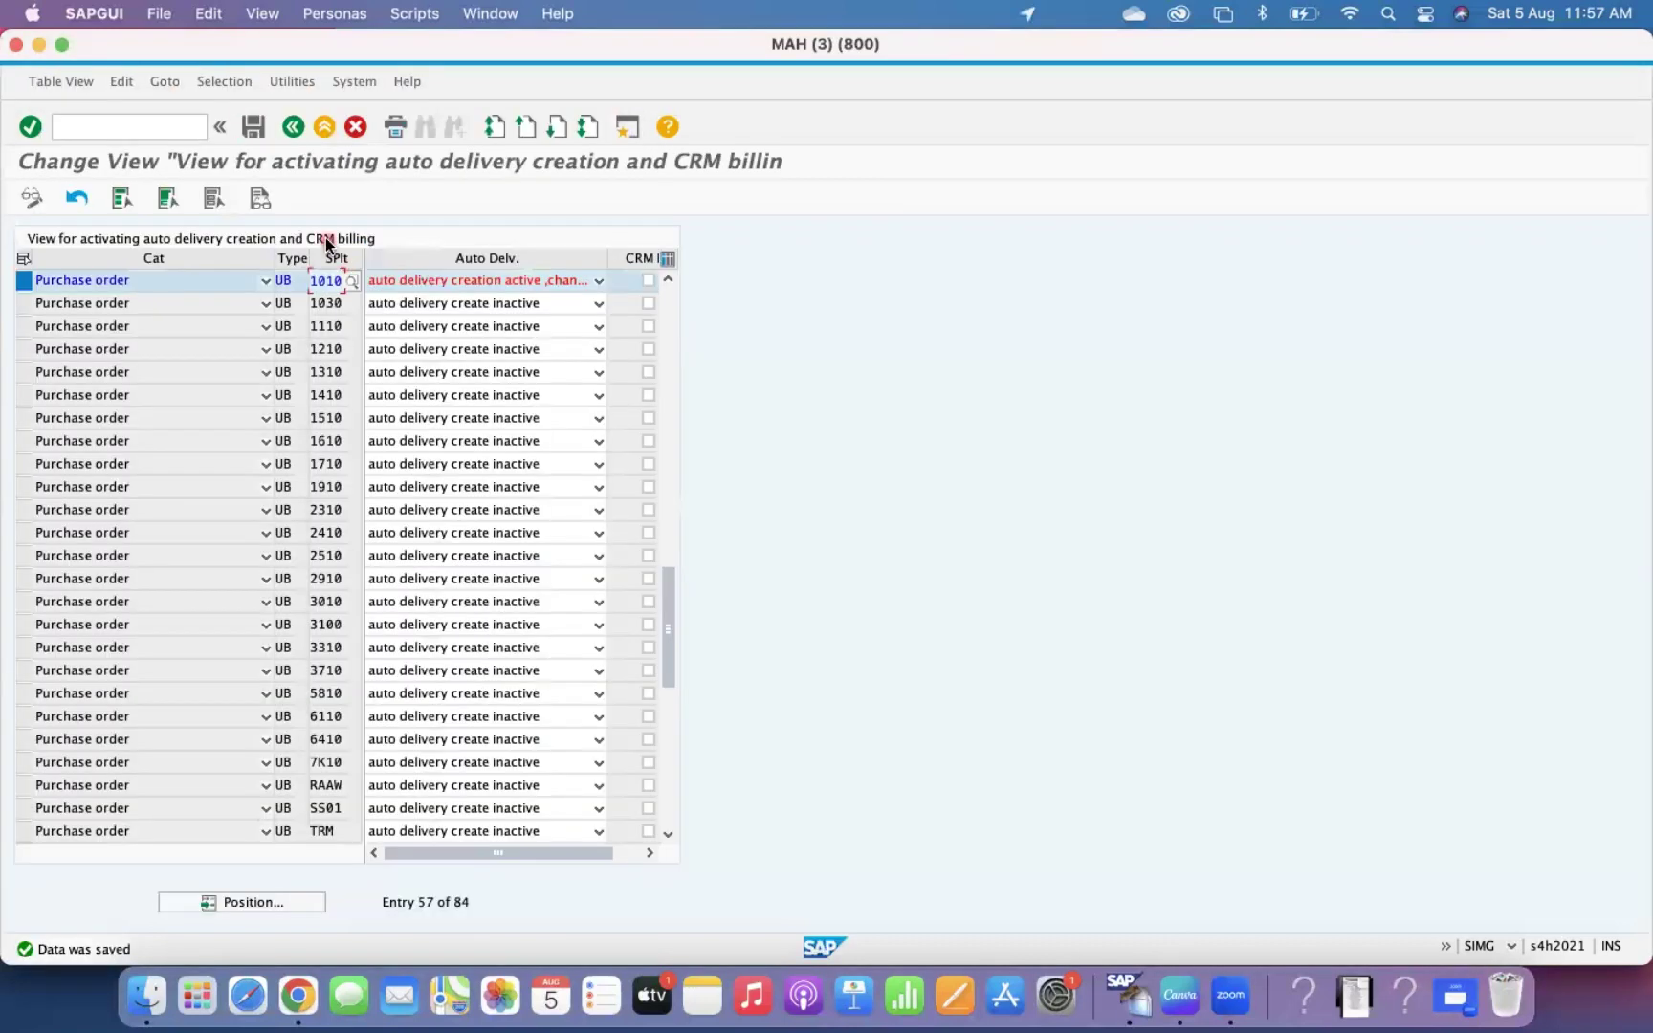
{"action": "left_click", "coordinate": [316, 132]}
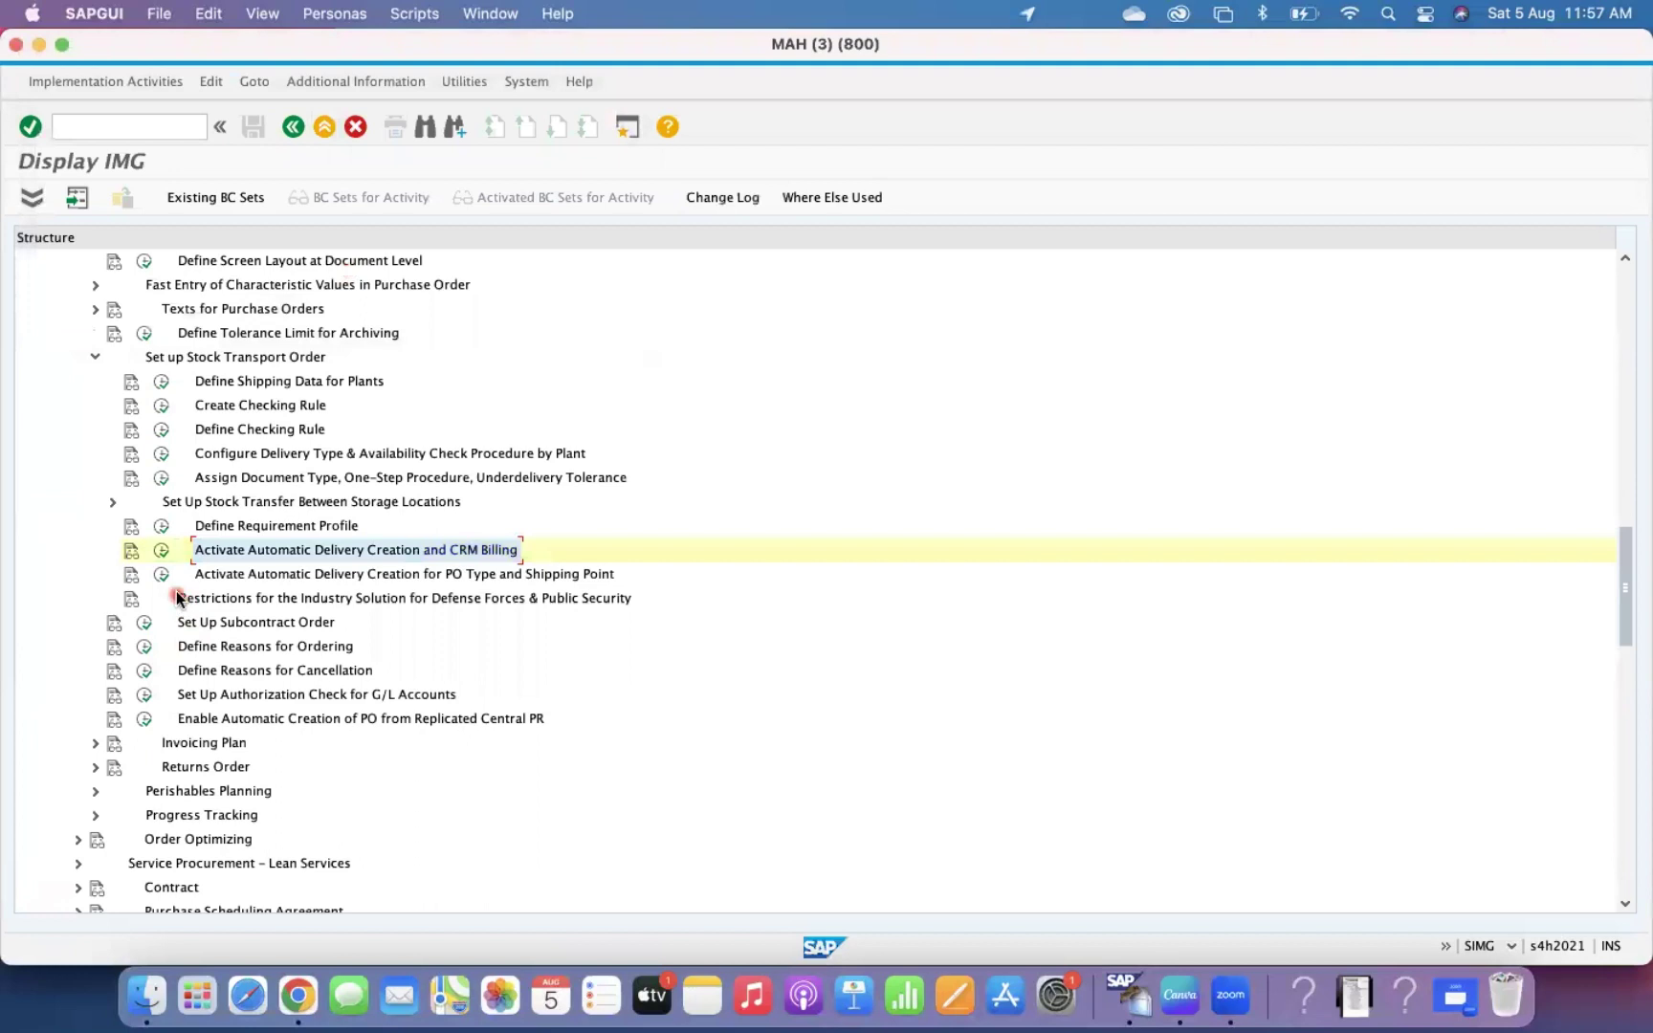
Step: Review the UB entry for shipping point 1010 in Activate Automatic Delivery Creation for PO Type and Shipping Point, then return to the IMG structure
{"action": "left_click", "coordinate": [163, 577]}
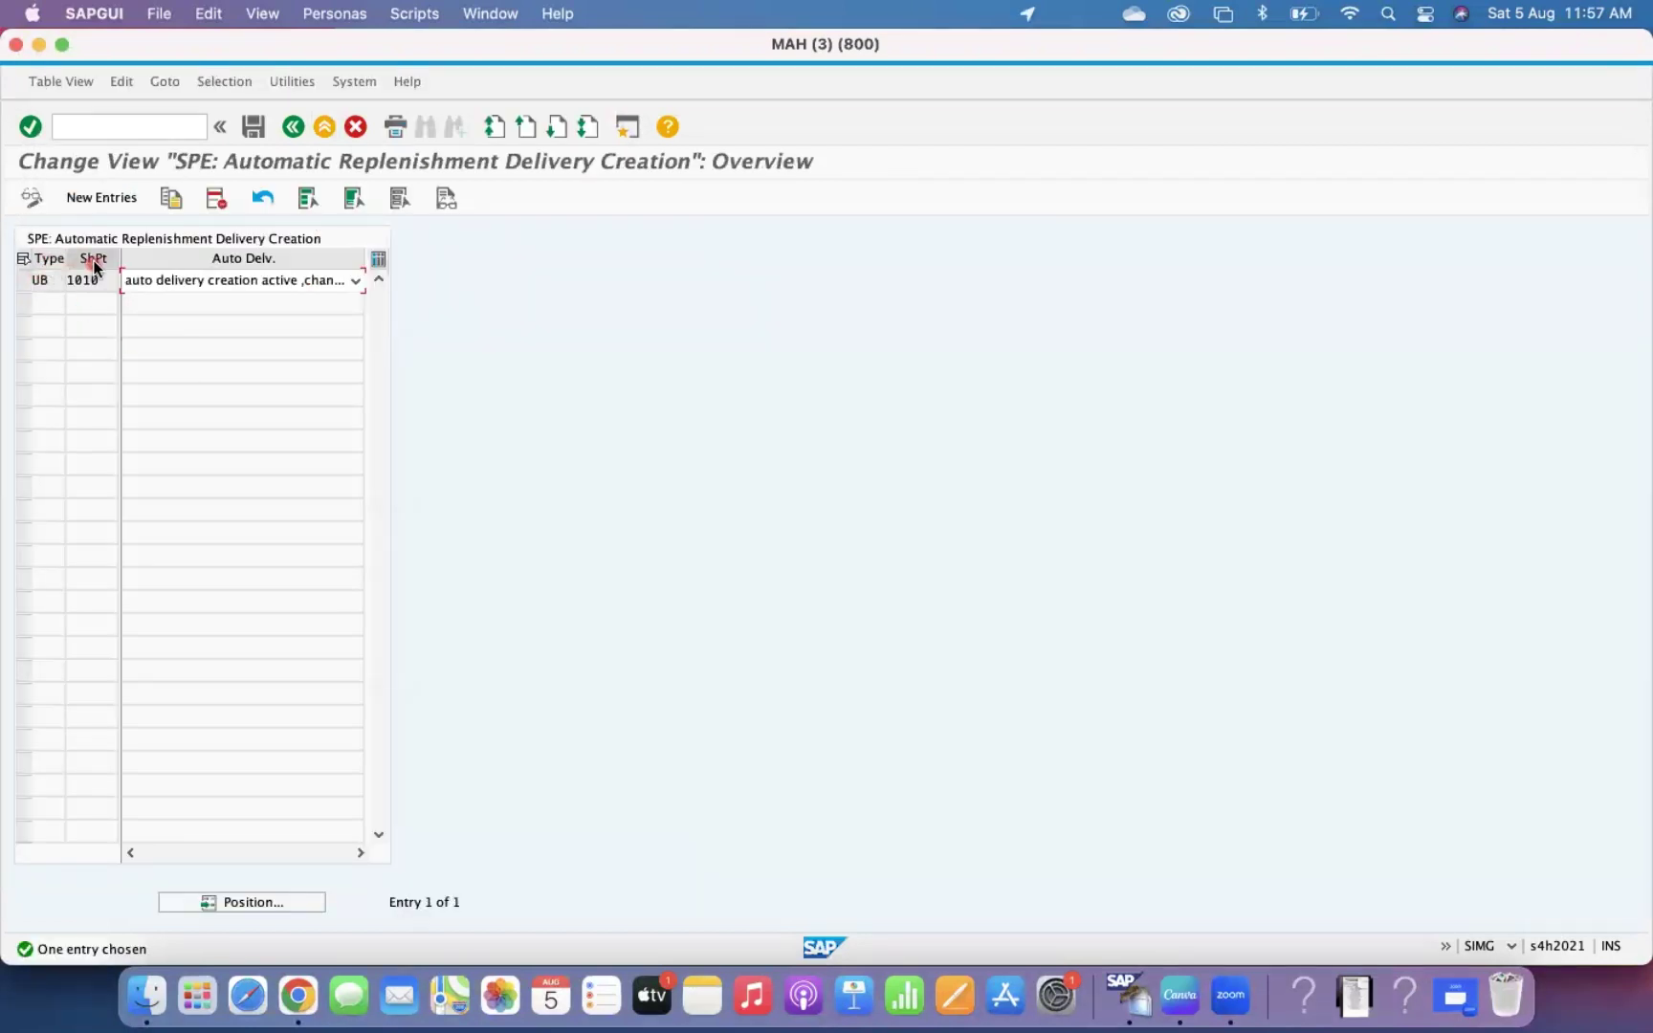
{"action": "left_click", "coordinate": [282, 129]}
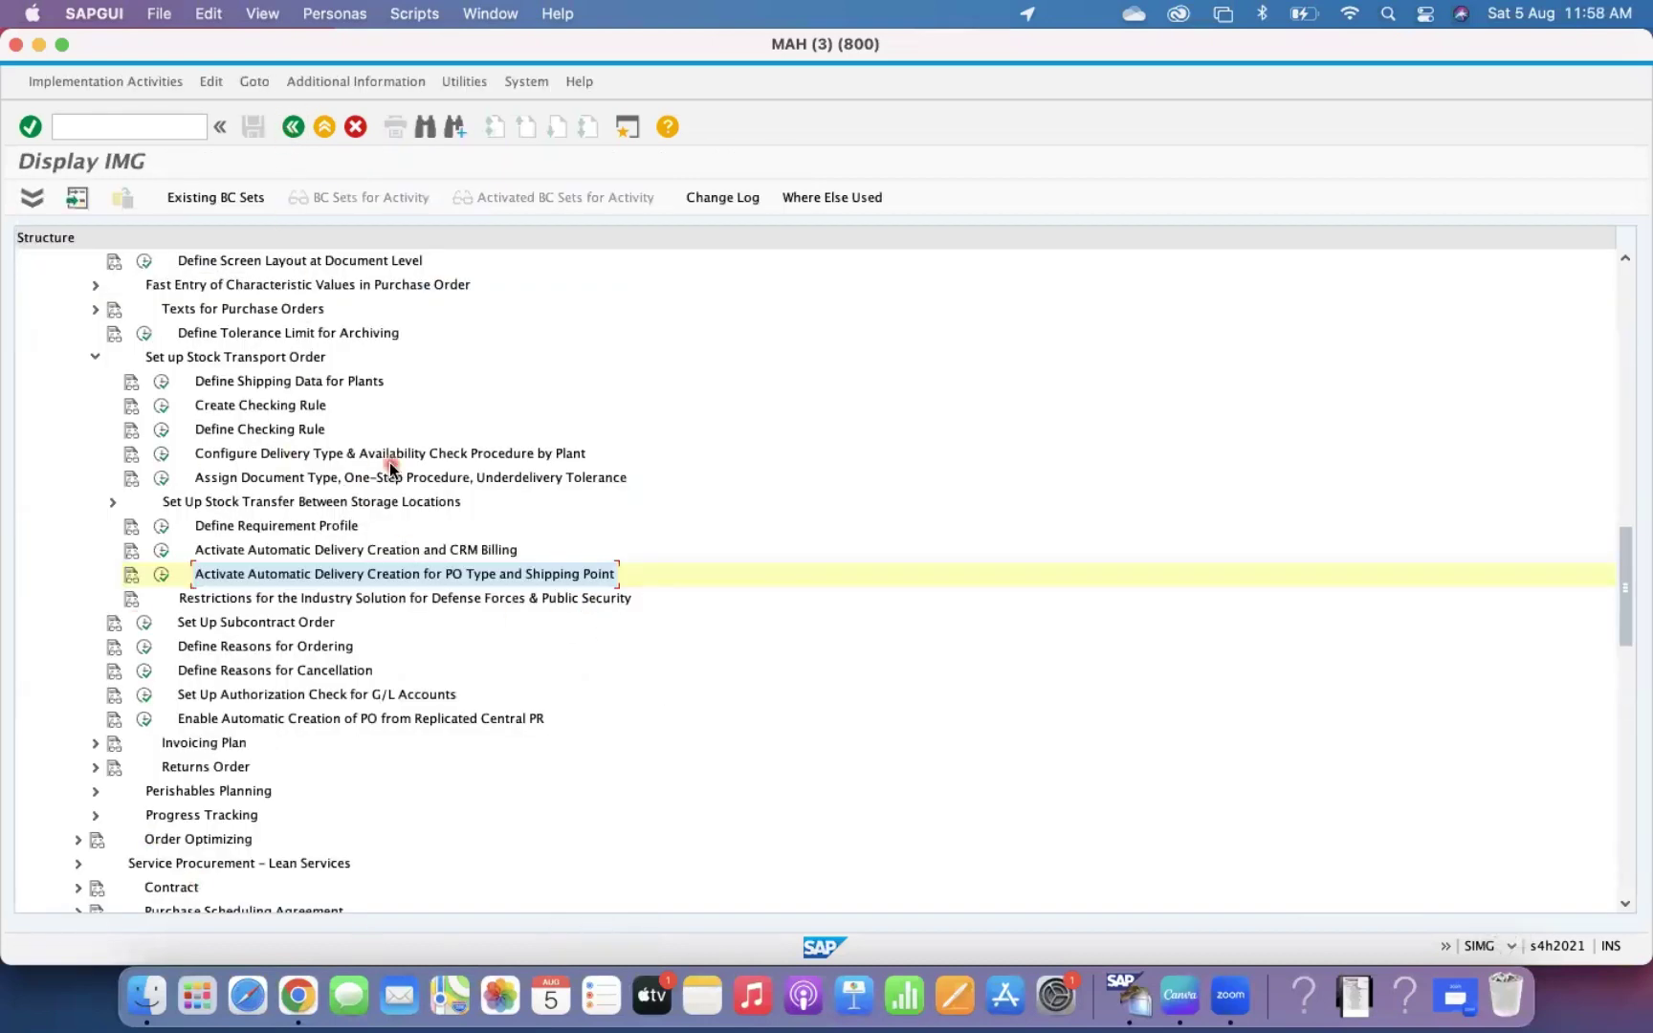
{"action": "scroll", "coordinate": [389, 462], "scroll_direction": "down", "scroll_amount": 2}
{"action": "scroll", "coordinate": [388, 467], "scroll_direction": "up", "scroll_amount": 15}
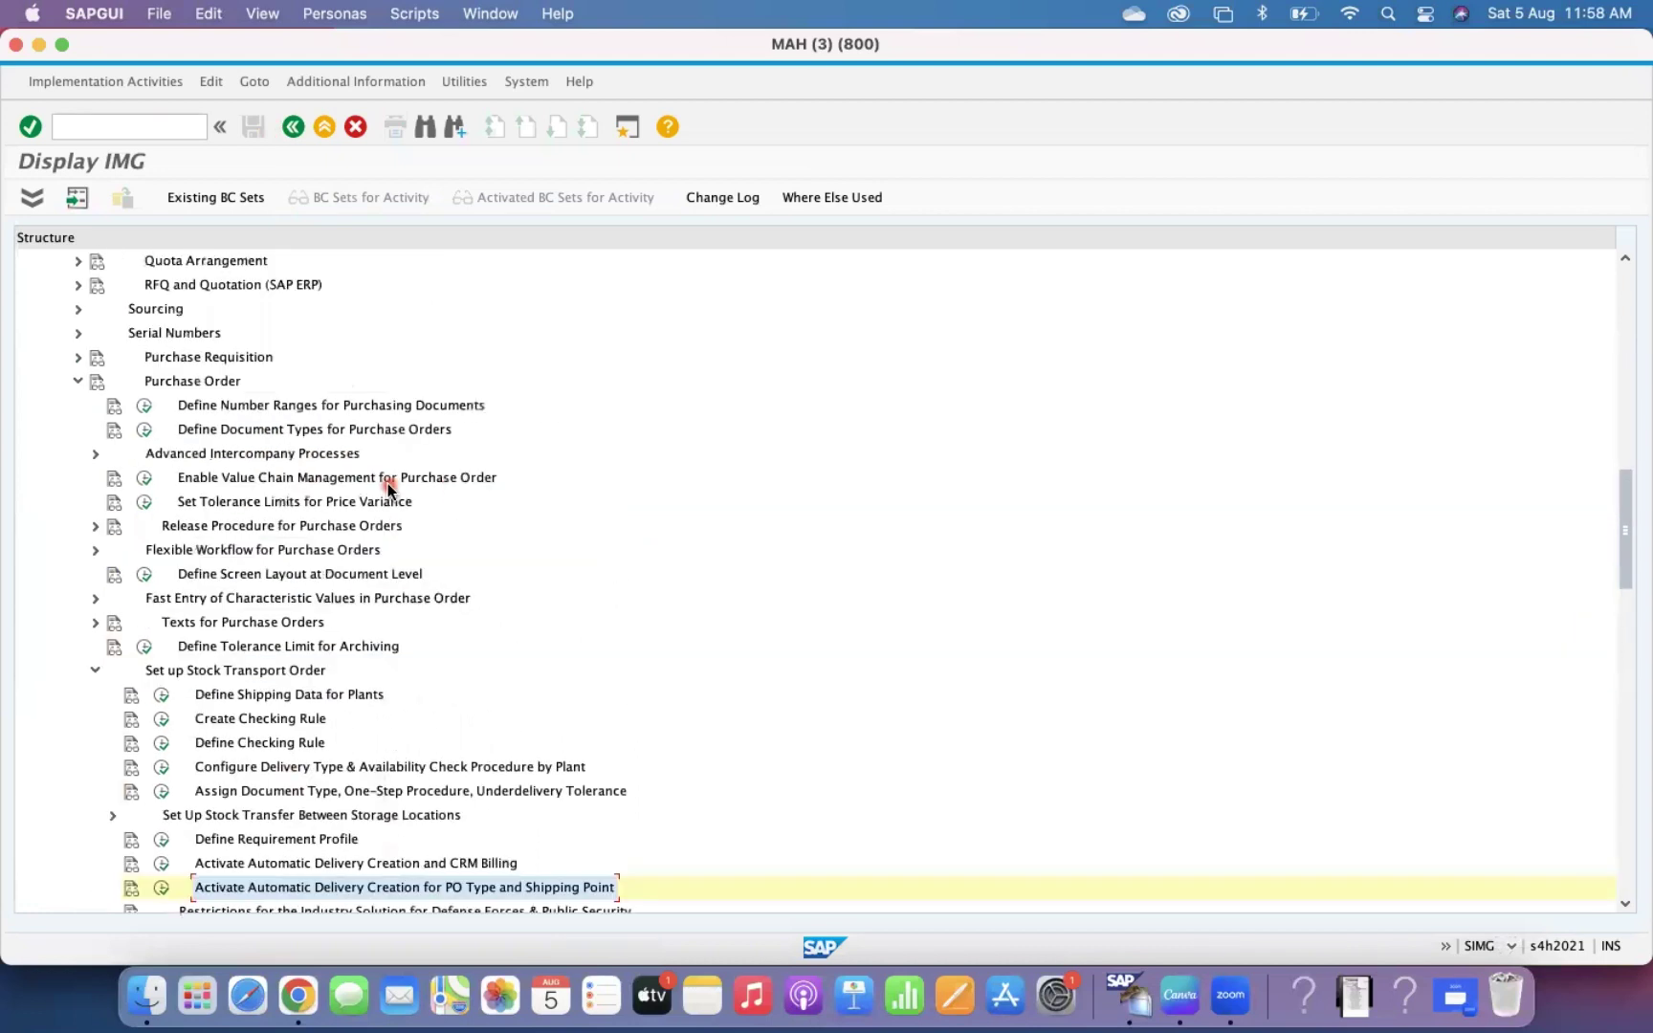
{"action": "scroll", "coordinate": [500, 522], "scroll_direction": "down", "scroll_amount": 4}
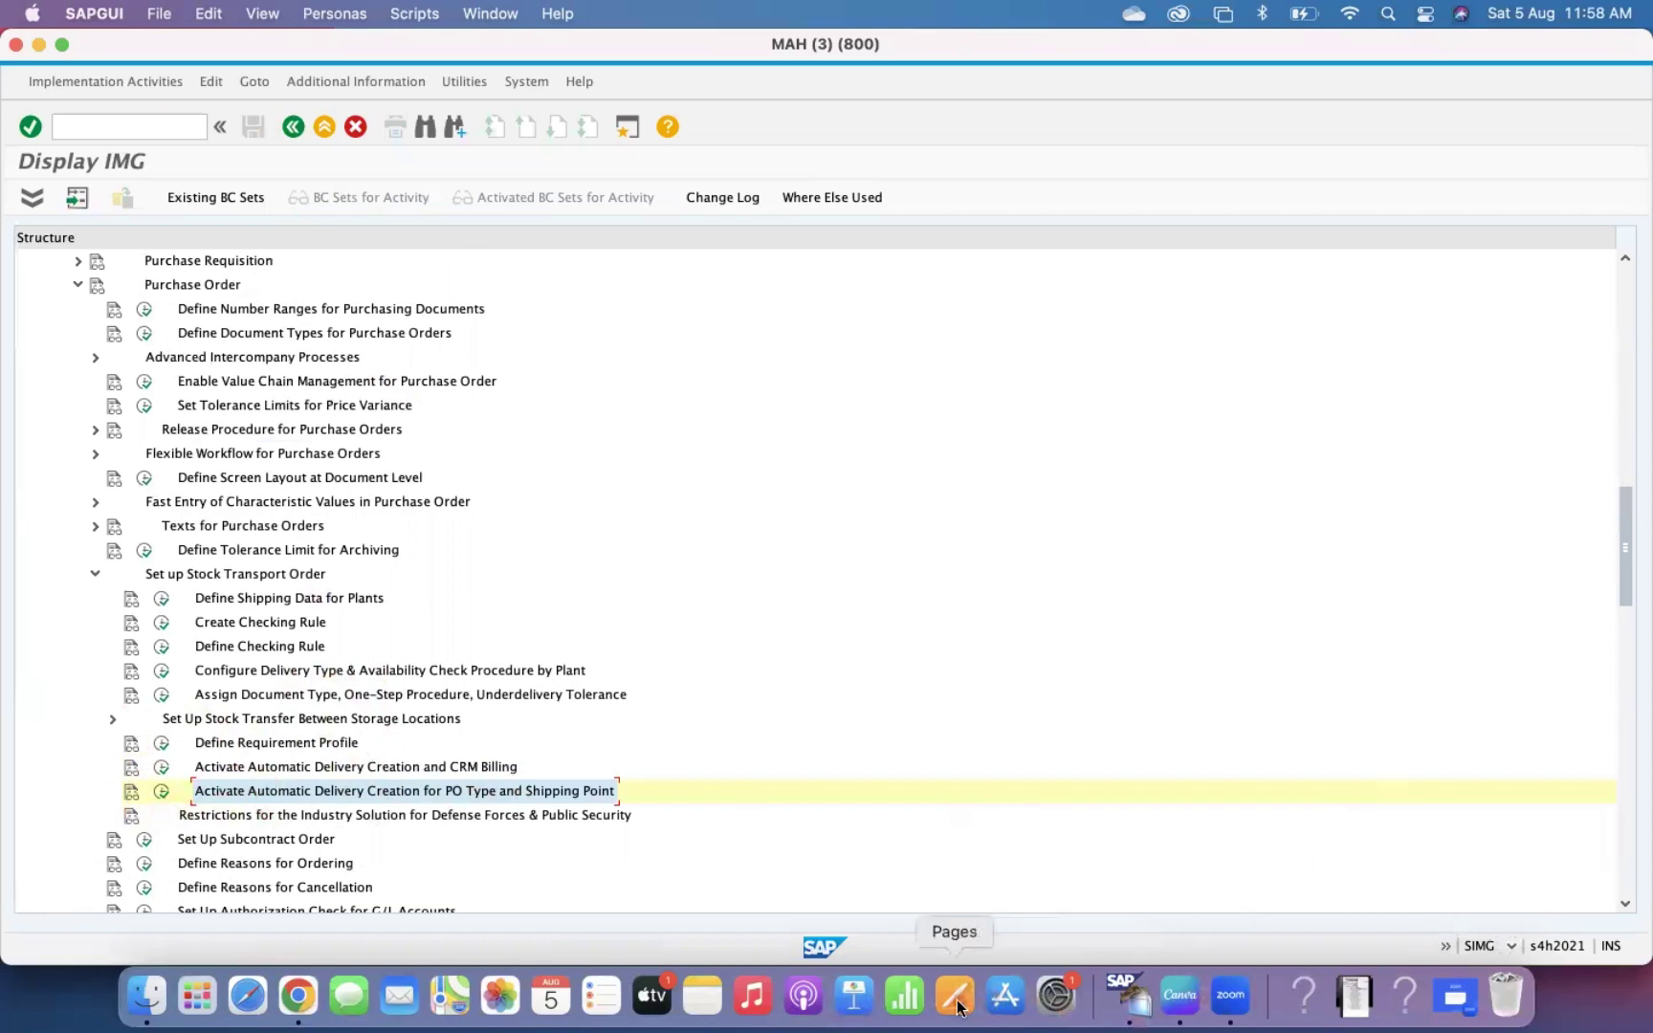
Step: Switch to Microsoft Excel and create a blank workbook
{"action": "left_click", "coordinate": [195, 997]}
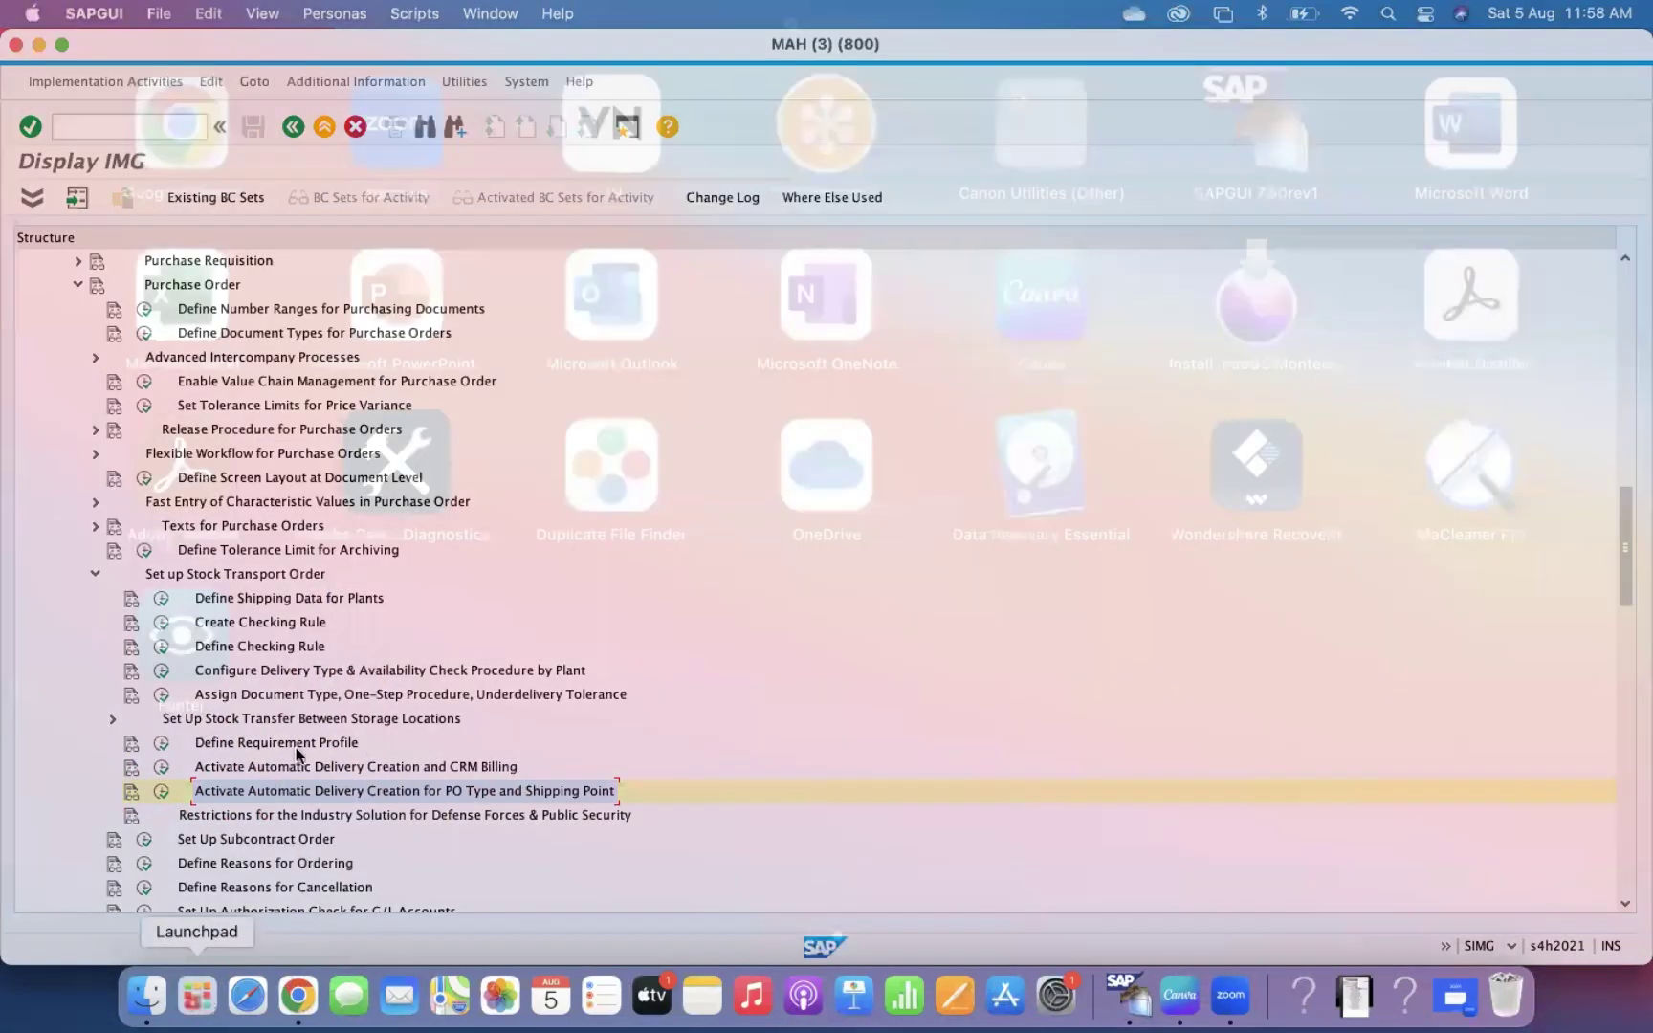
{"action": "left_click", "coordinate": [202, 306]}
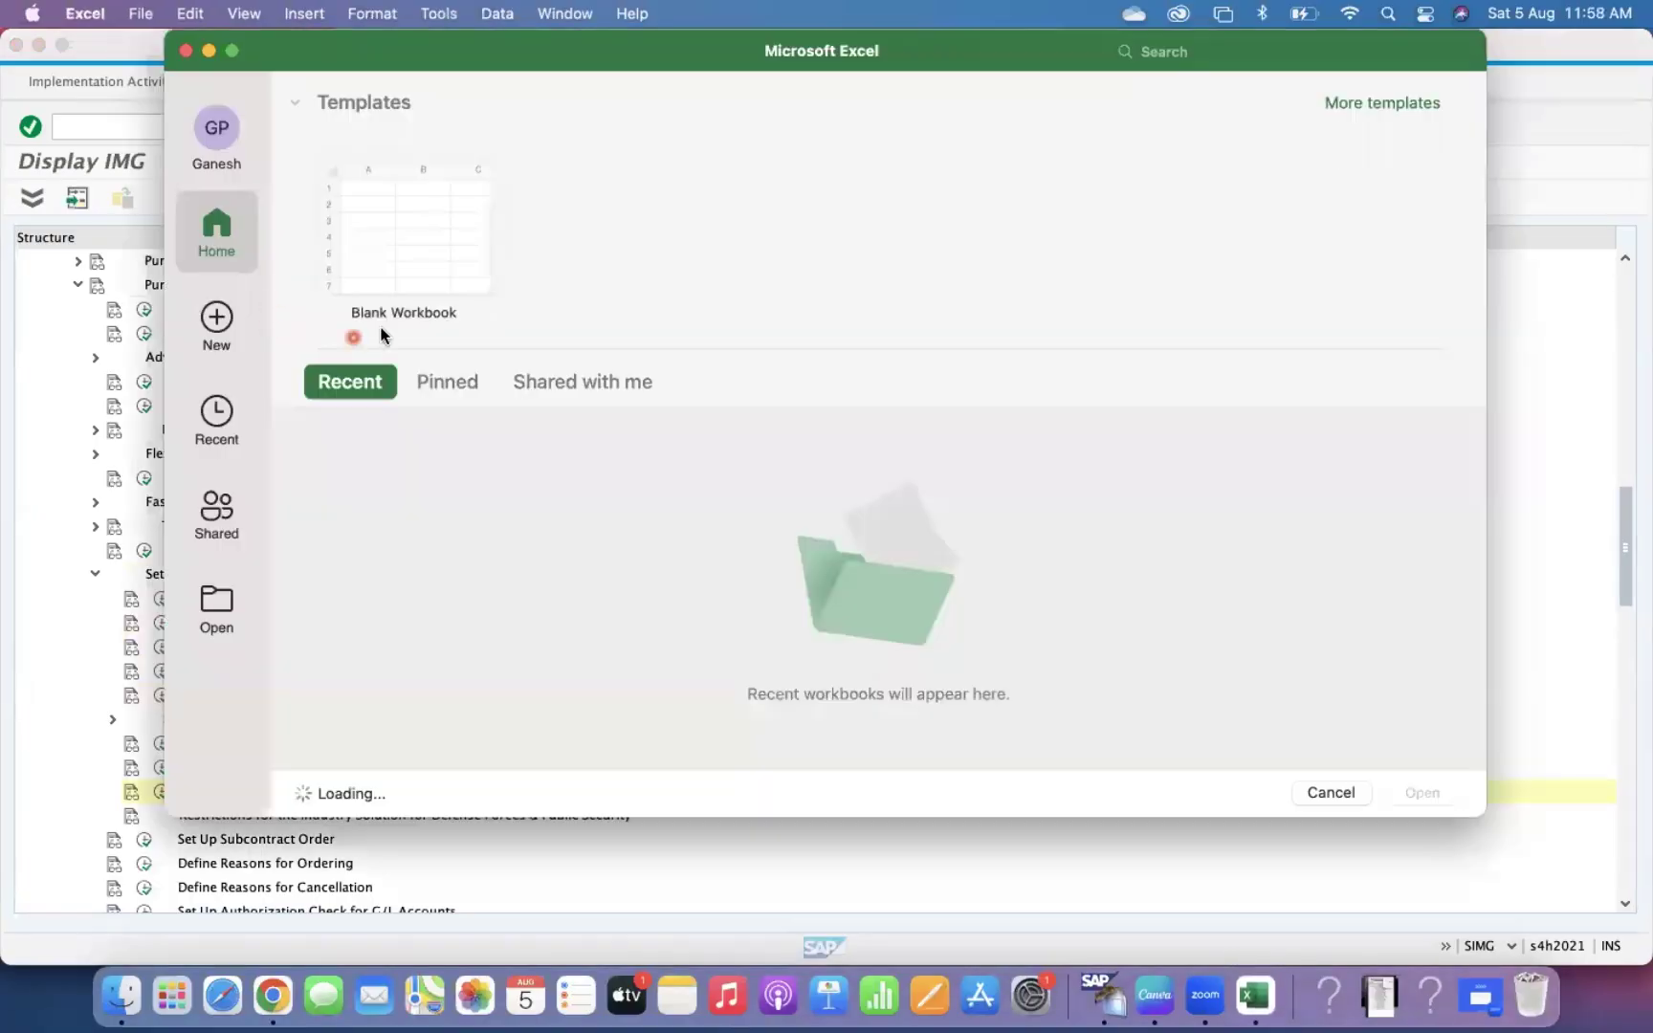
{"action": "double_click", "coordinate": [415, 233]}
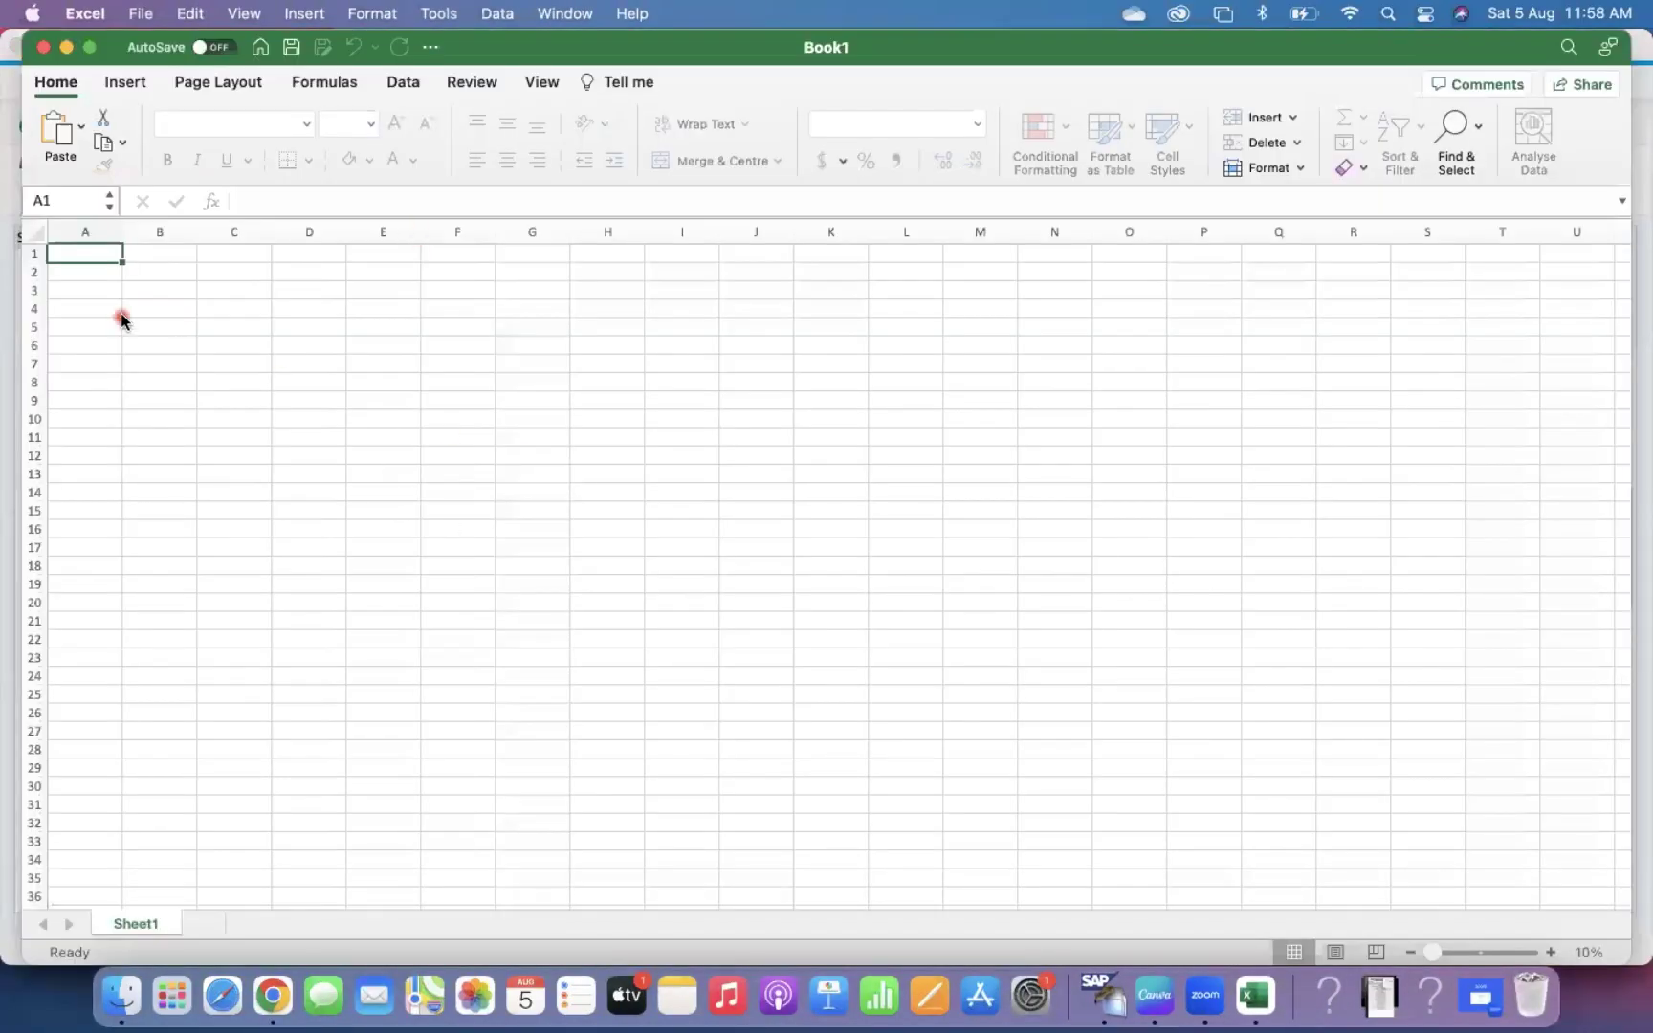
{"action": "left_click", "coordinate": [21, 235]}
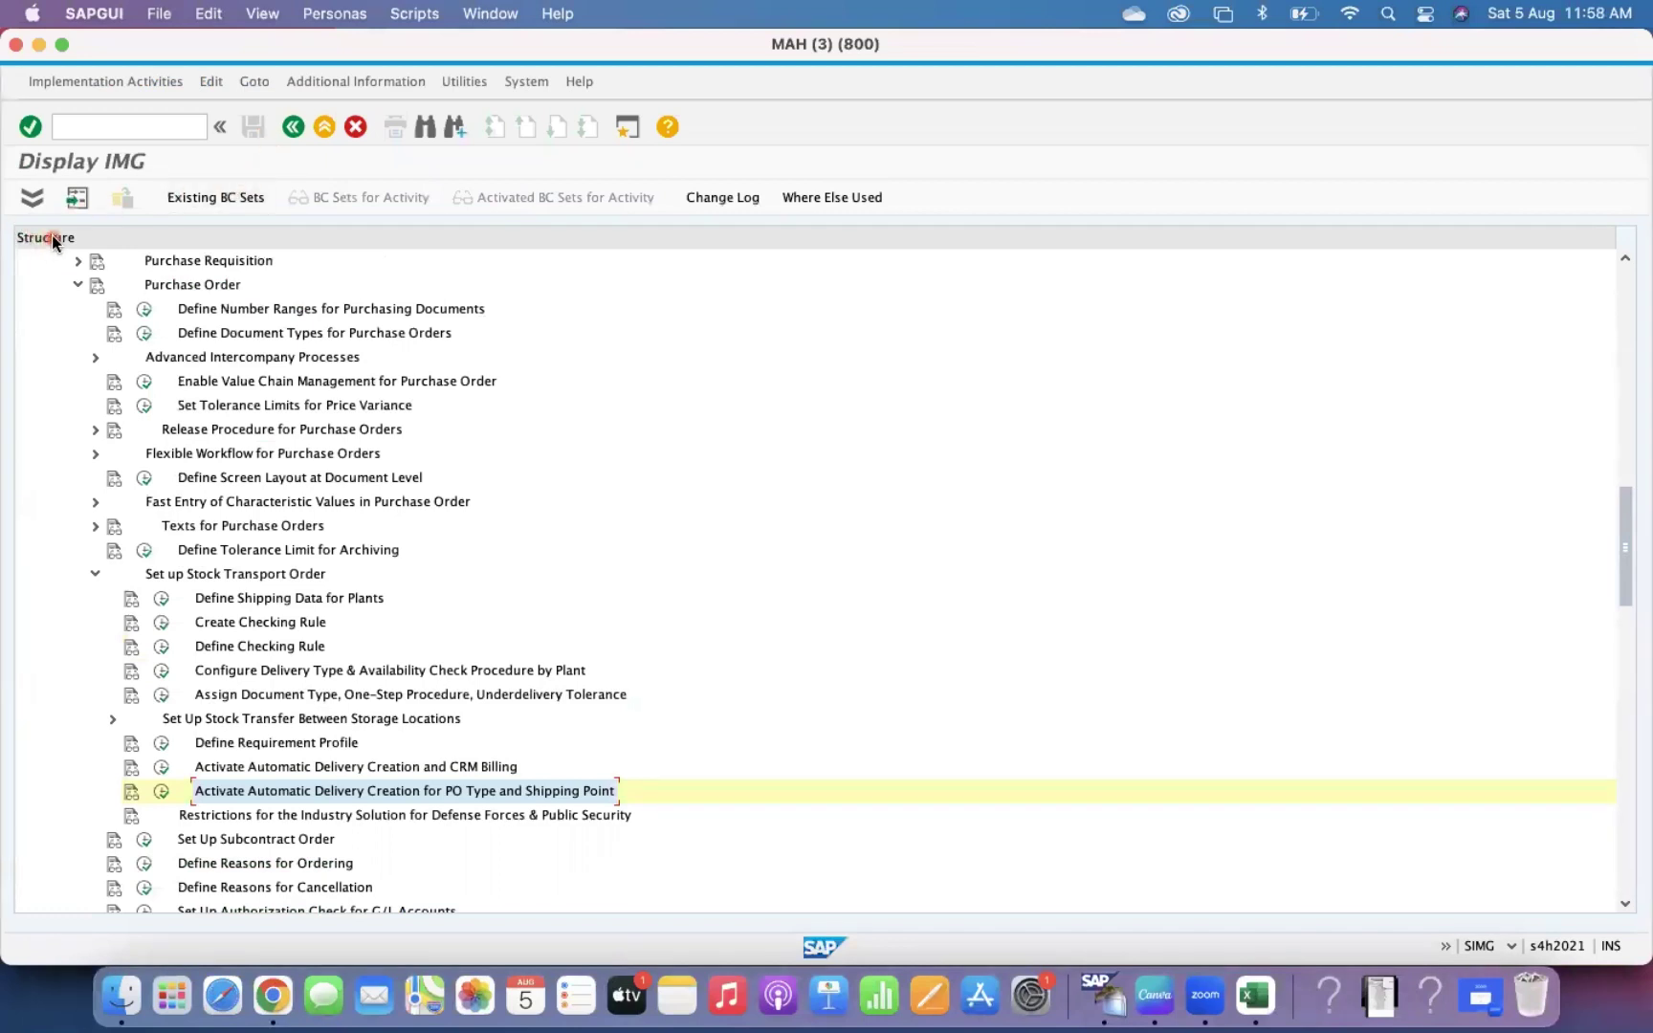
{"action": "key", "text": "super+Tab"}
Step: Set the font size of the entire worksheet to 20
{"action": "left_click", "coordinate": [35, 234]}
{"action": "left_click", "coordinate": [356, 125]}
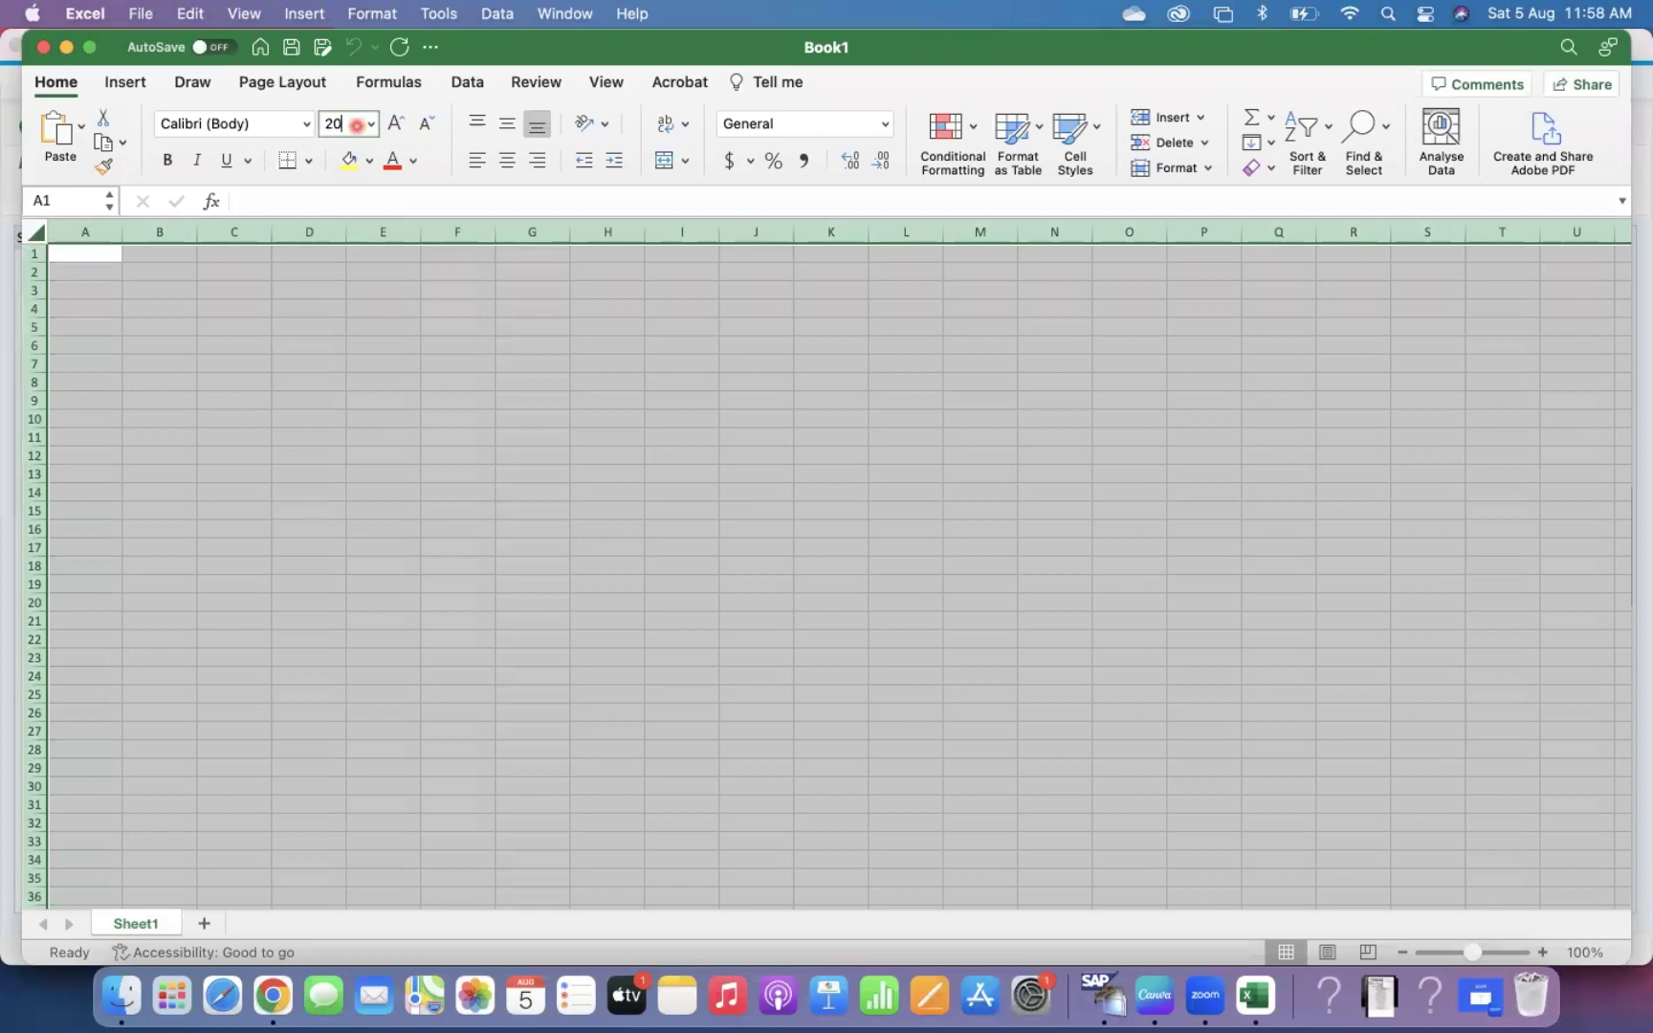
{"action": "left_click", "coordinate": [541, 457]}
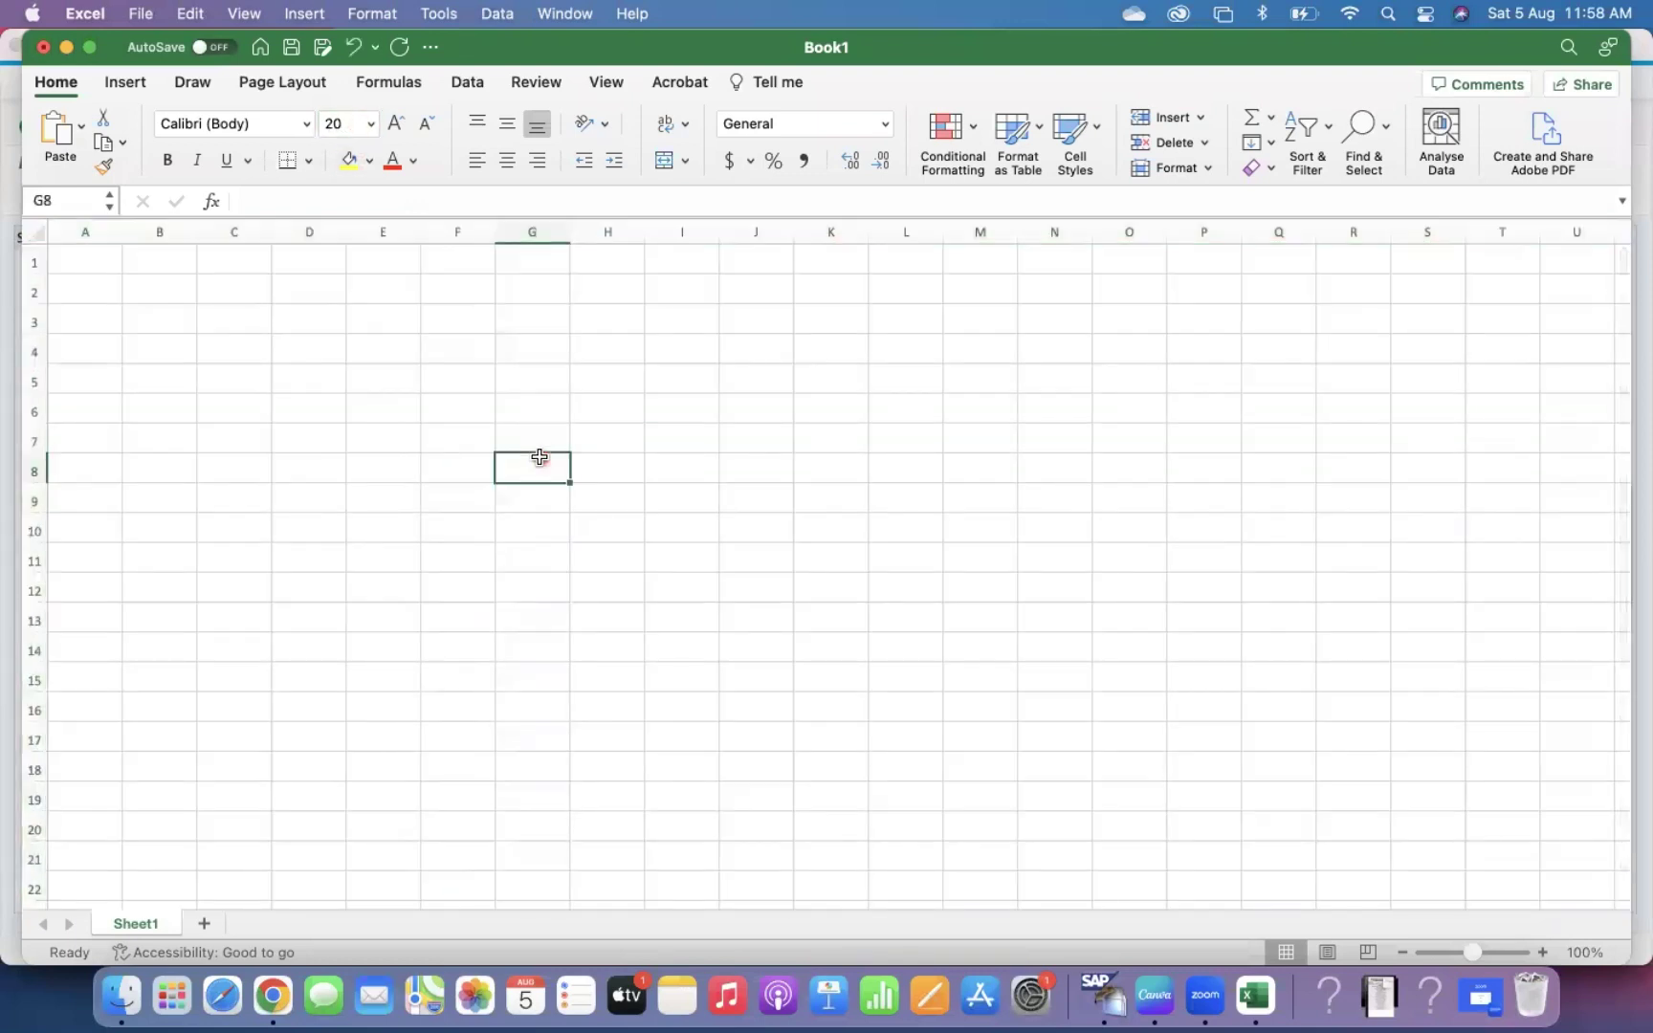
Step: Enter STO in G8 with its transaction code ME21N in H8
{"action": "type", "text": "STO"}
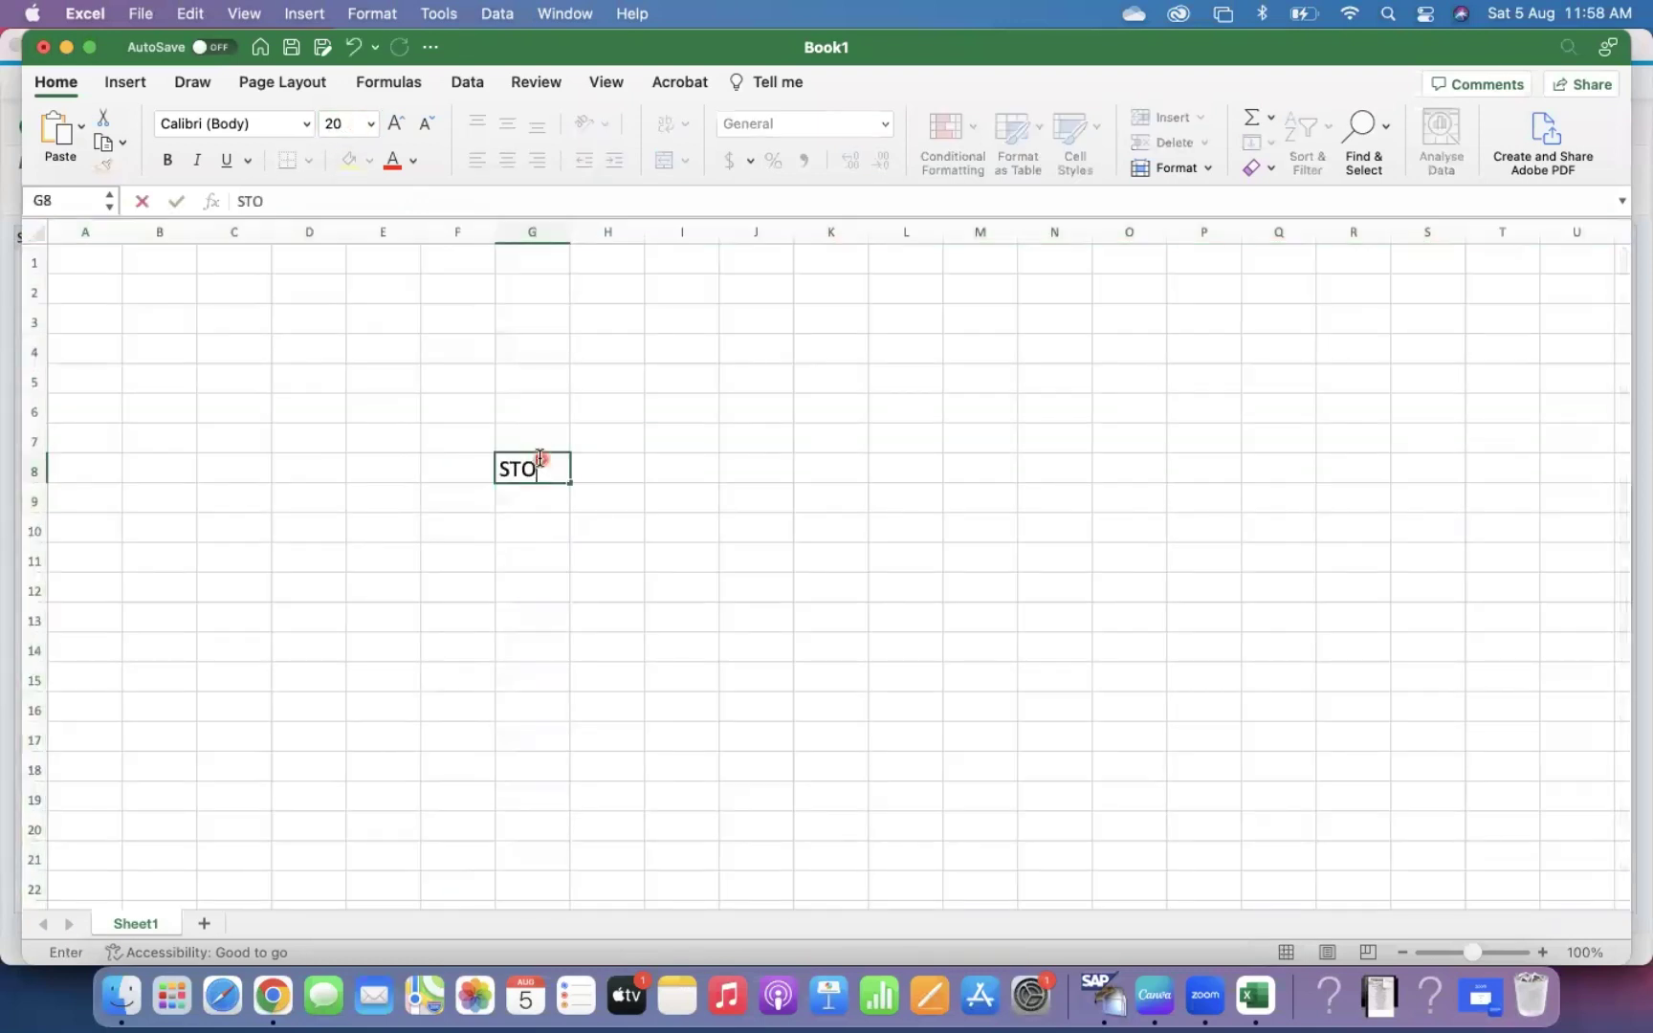
{"action": "key", "text": "Tab"}
{"action": "type", "text": "ME21N"}
{"action": "key", "text": "Return"}
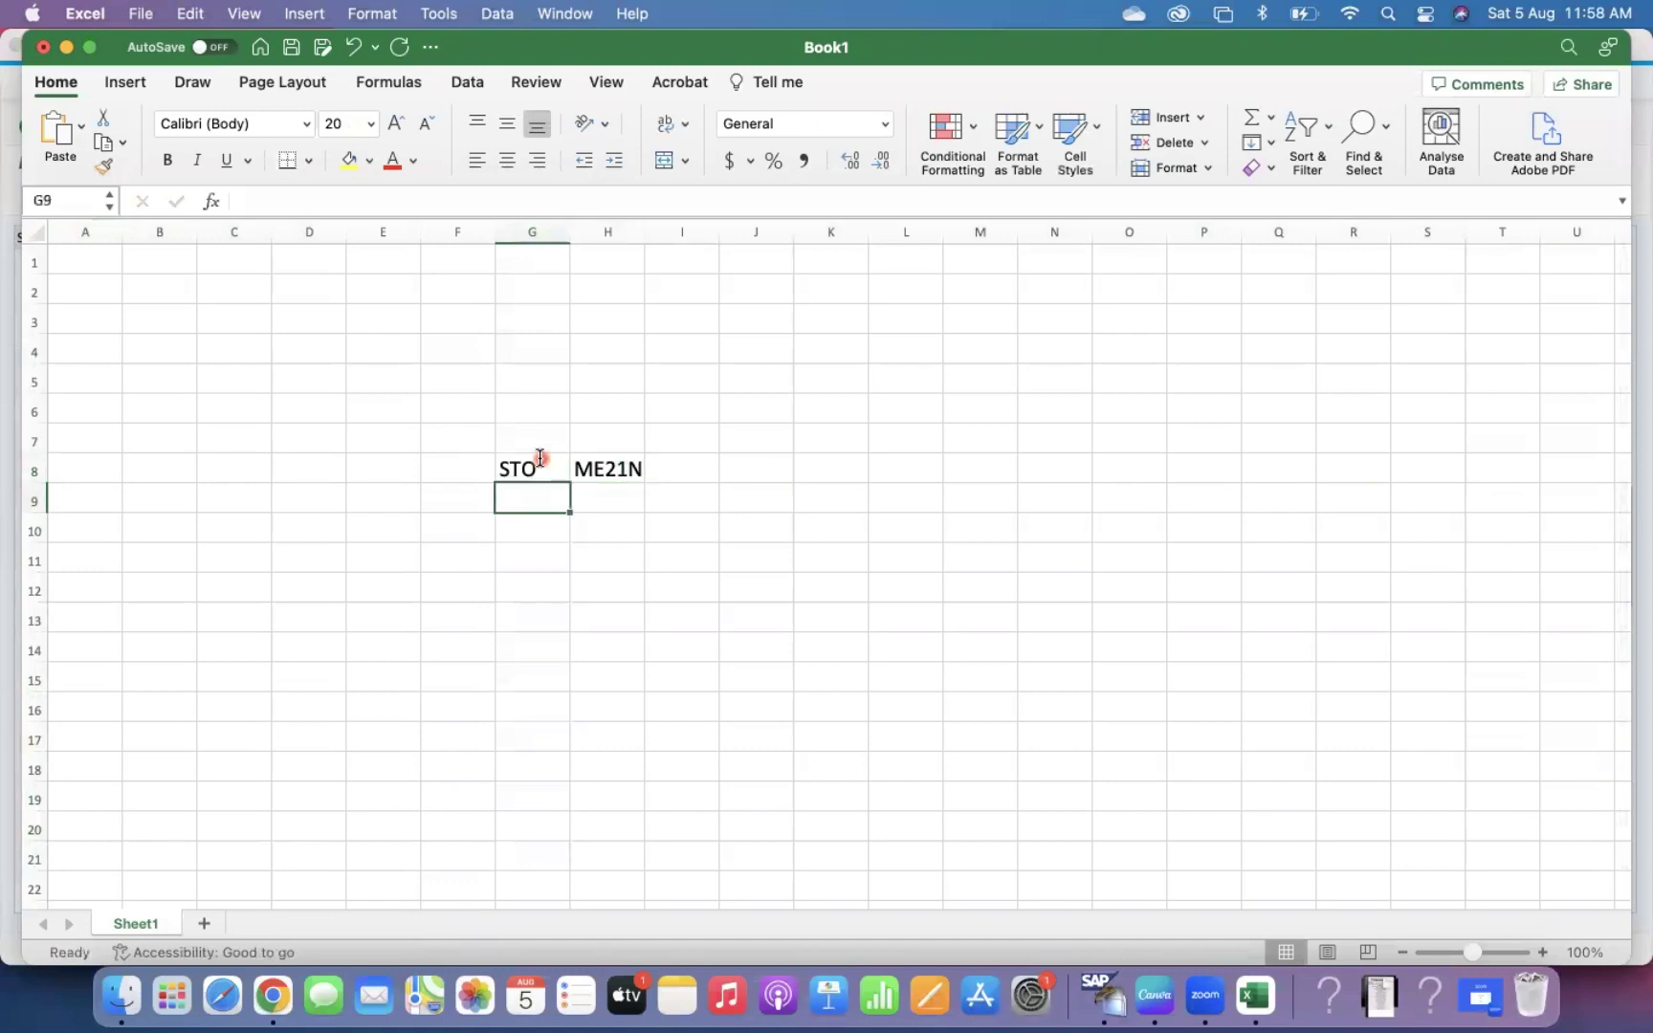
Step: Enter Outbound Delivery in G9 with its transaction code VL10B in H9
{"action": "type", "text": "OUT"}
{"action": "key", "text": "BackSpace"}
{"action": "key", "text": "BackSpace"}
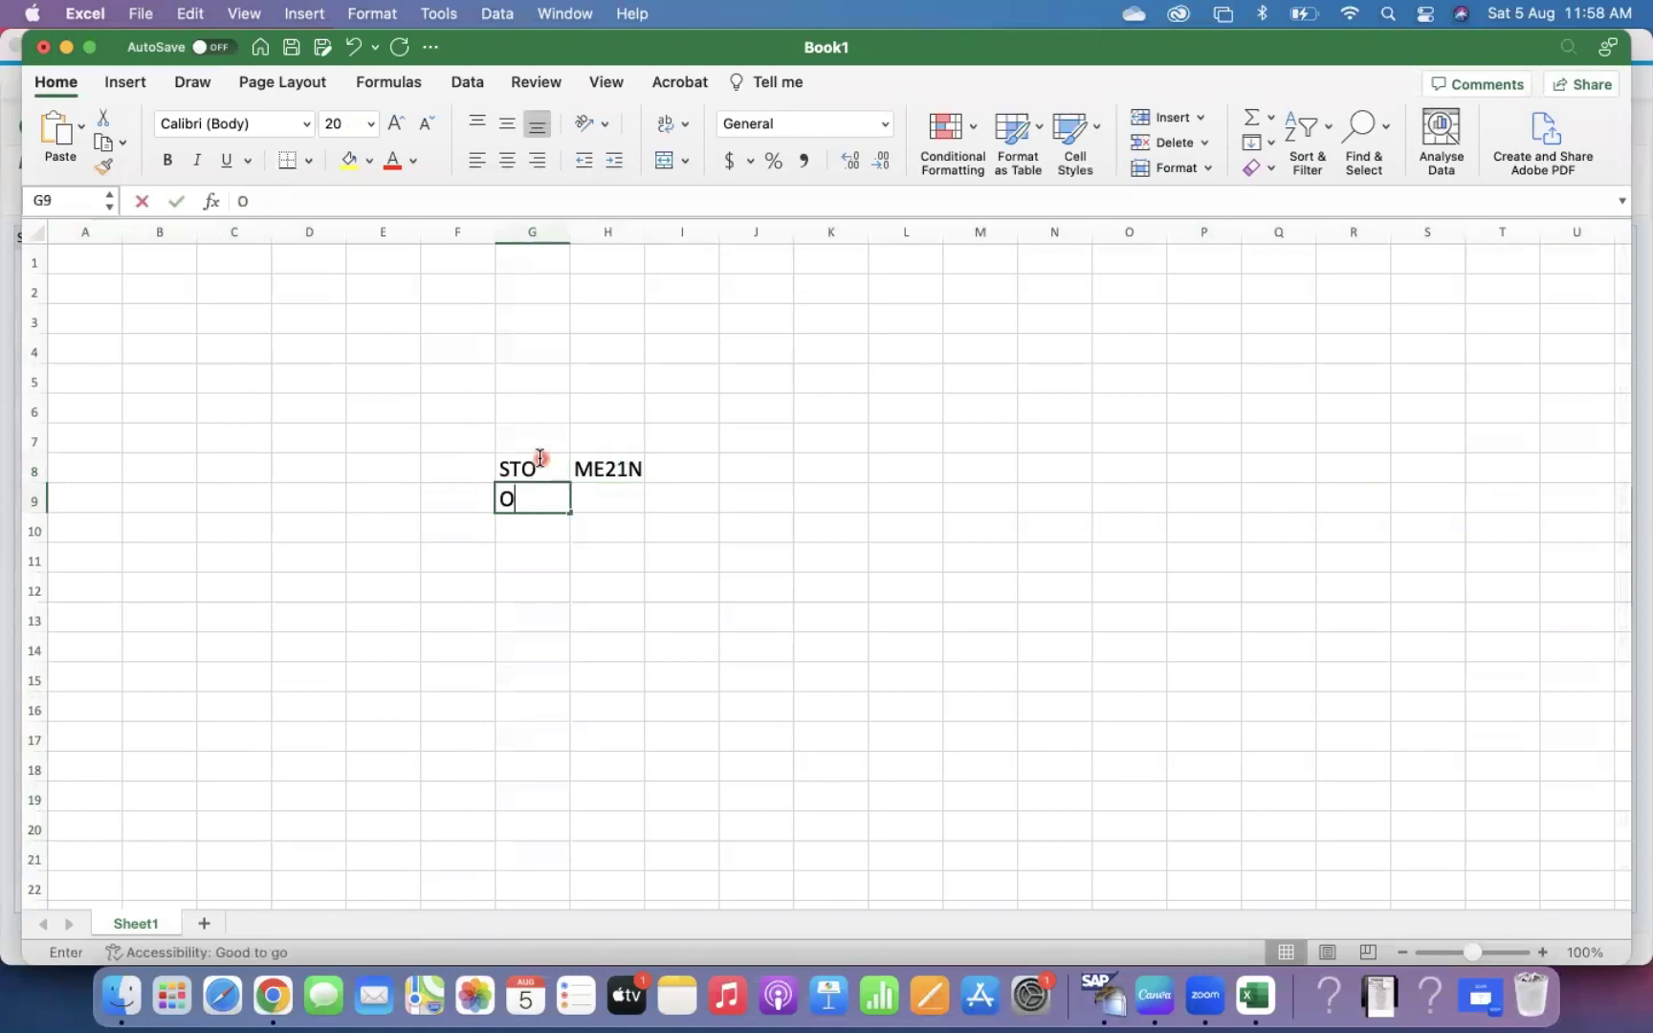
{"action": "type", "text": "utbound De"}
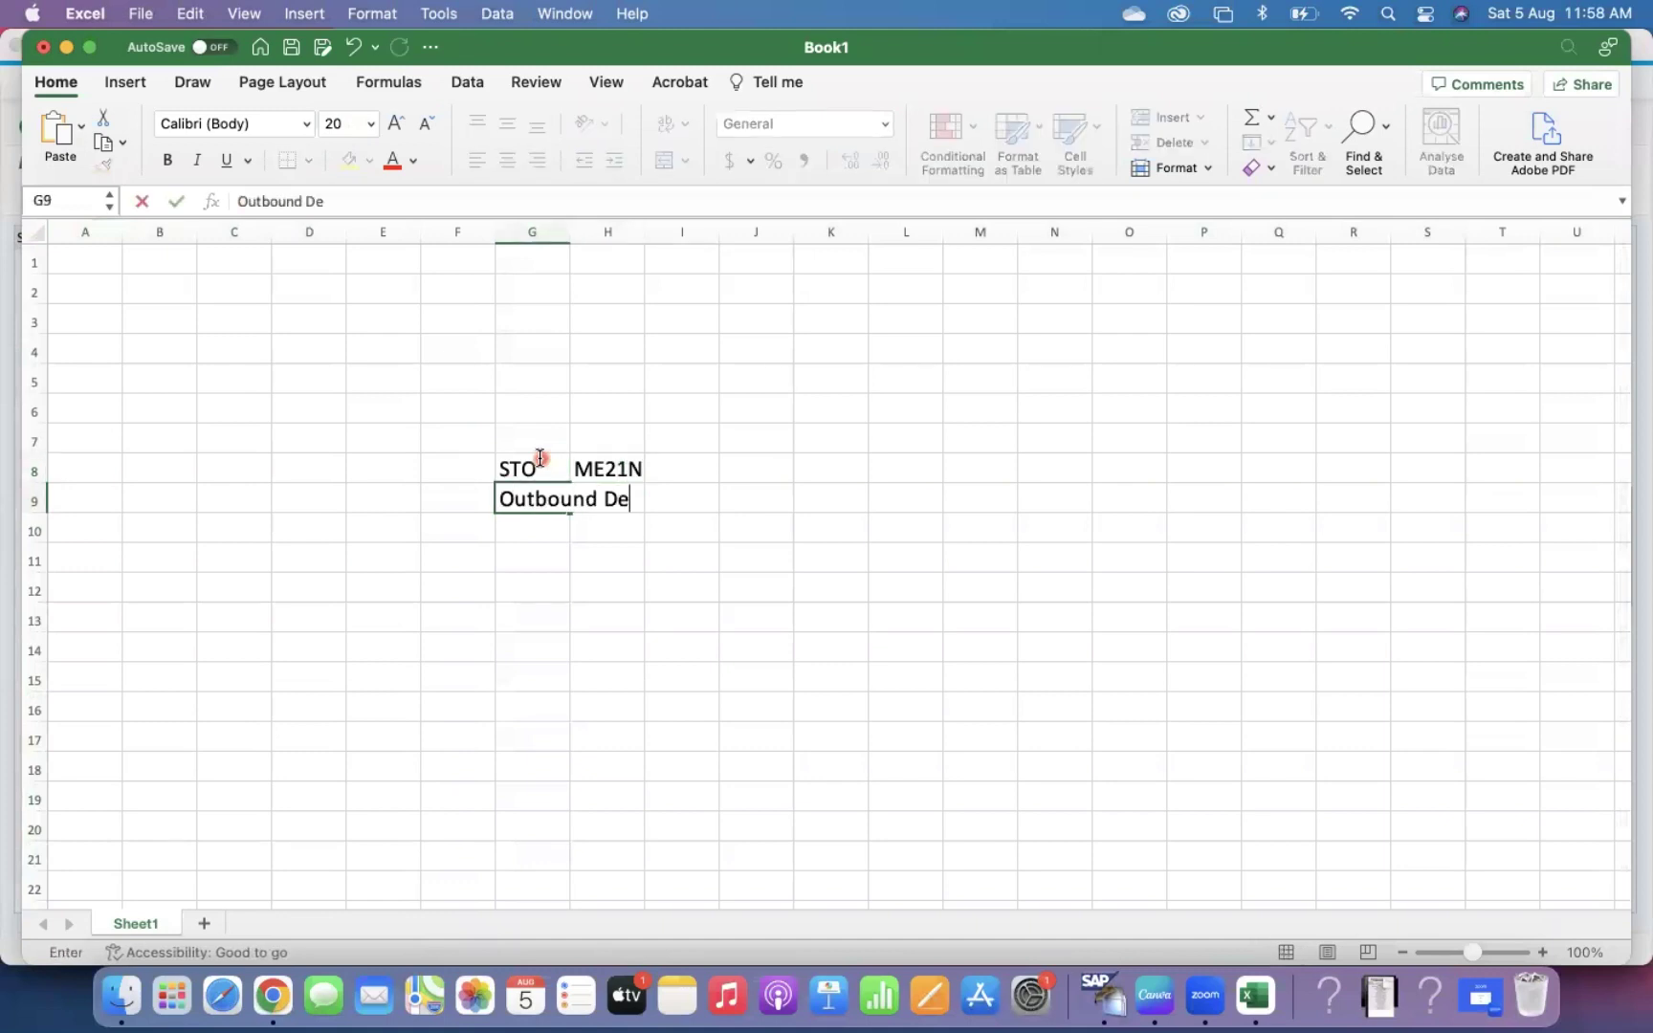
{"action": "type", "text": "livery"}
{"action": "key", "text": "Tab"}
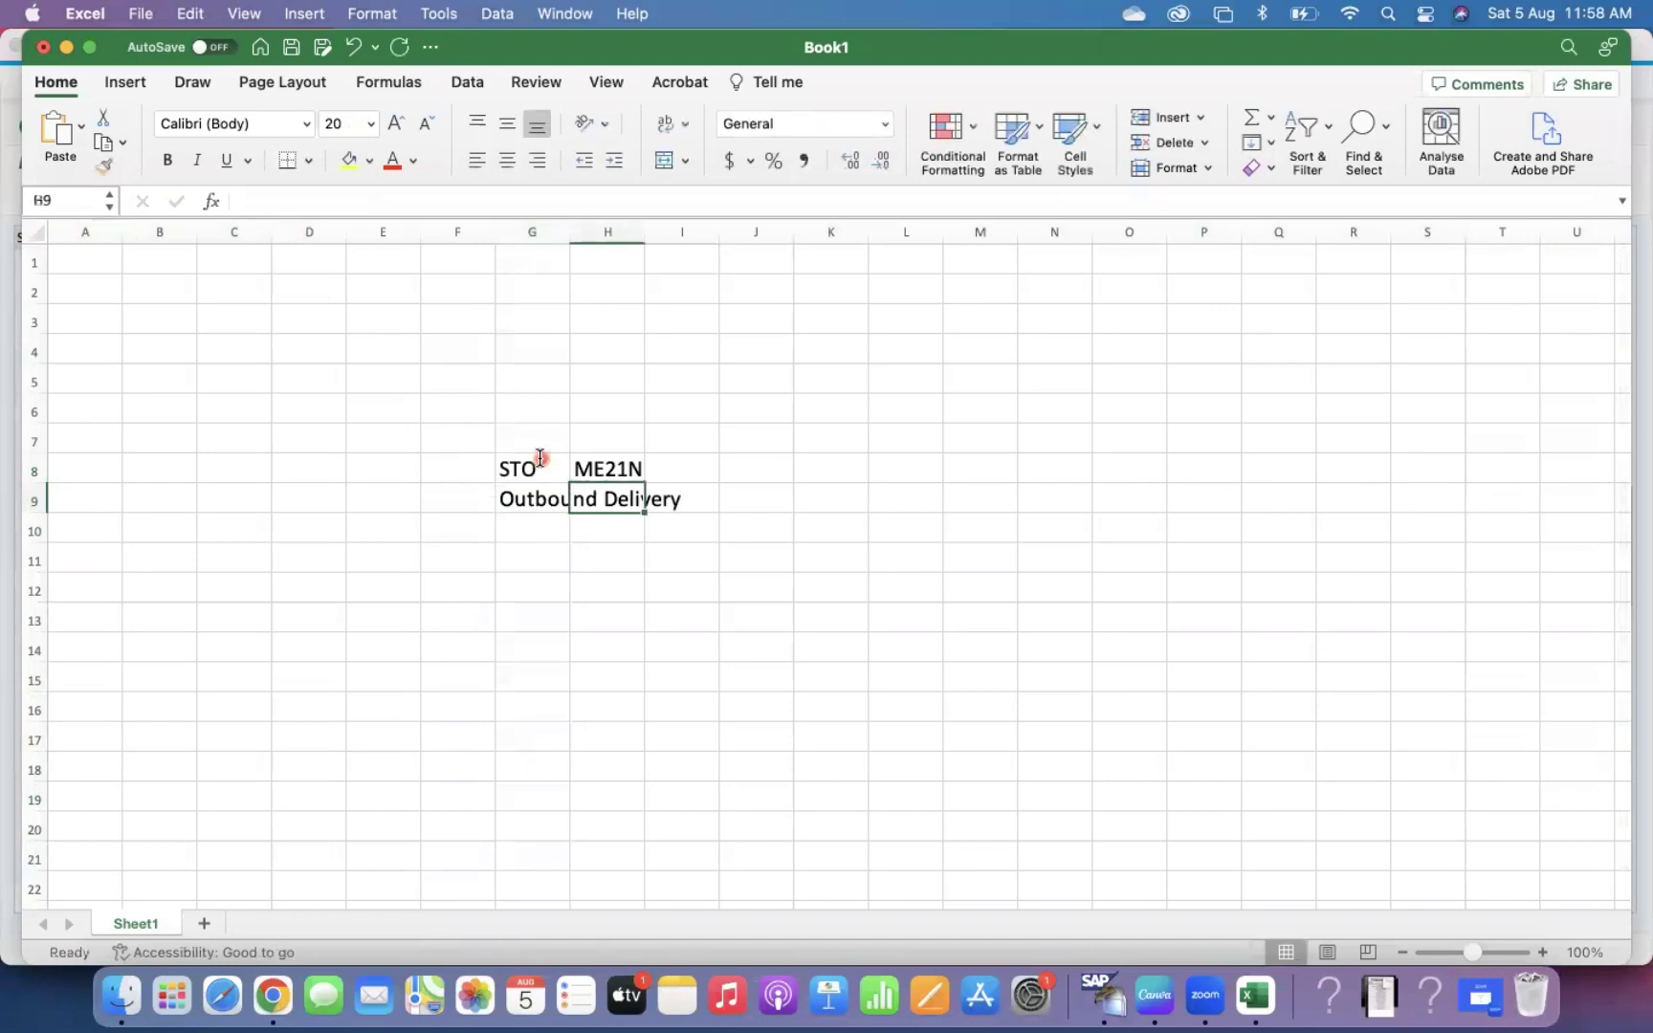
{"action": "type", "text": "VL10B"}
{"action": "key", "text": "Return"}
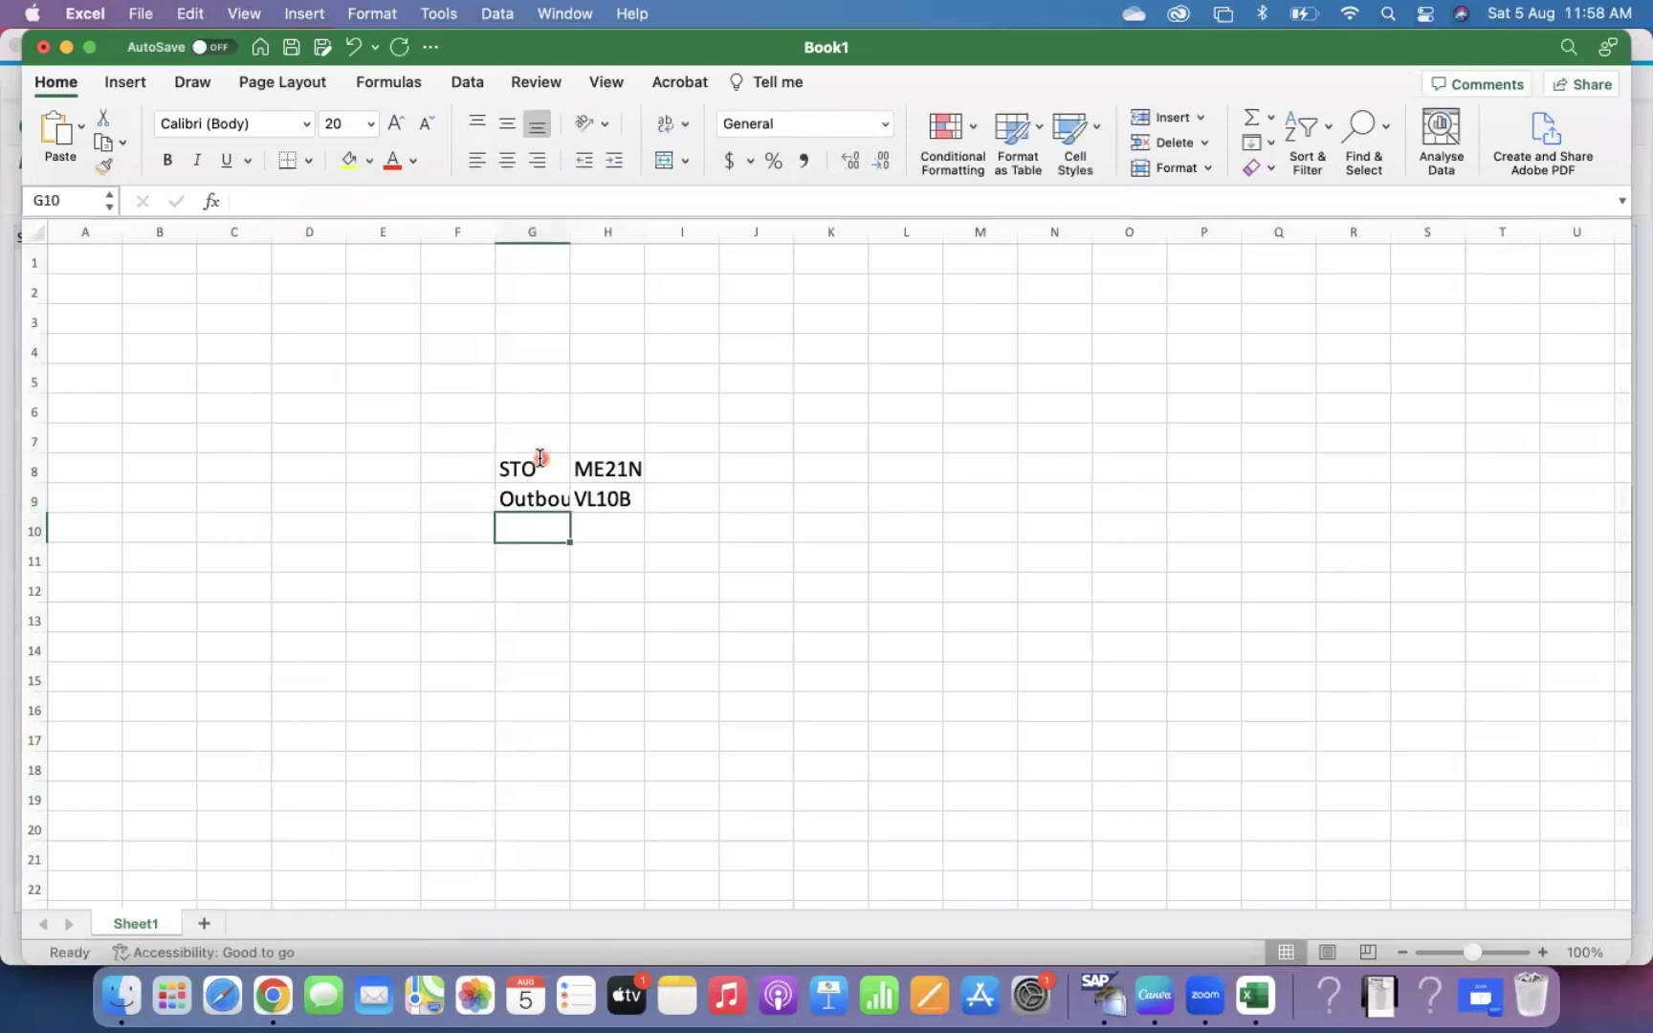
Step: Fit column G's width to its contents and number the process rows 1 to 3 in F8 through F10
{"action": "left_click_drag", "start_coordinate": [567, 236], "coordinate": [567, 236]}
{"action": "double_click", "coordinate": [567, 236]}
{"action": "left_click", "coordinate": [446, 469]}
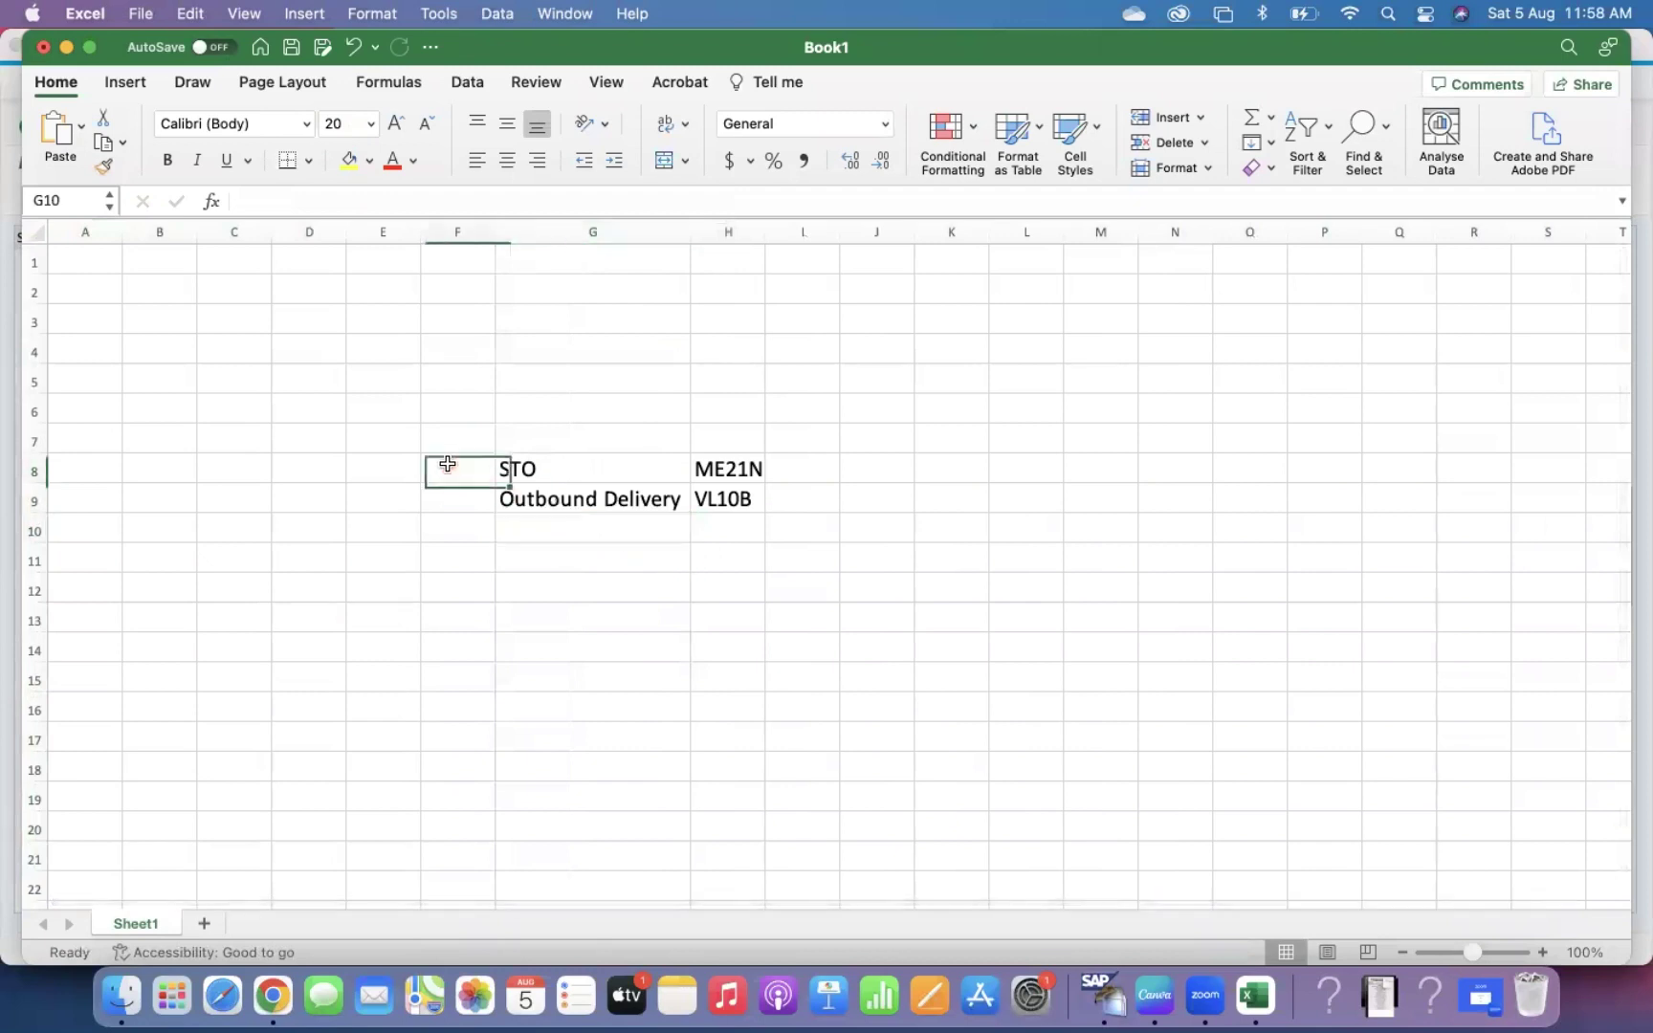
{"action": "type", "text": "1"}
{"action": "key", "text": "Return"}
{"action": "type", "text": "2"}
{"action": "key", "text": "Return"}
{"action": "type", "text": "3"}
Step: Enter Post Goods Issue in G10 with its transaction code VL02N in H10
{"action": "key", "text": "Tab"}
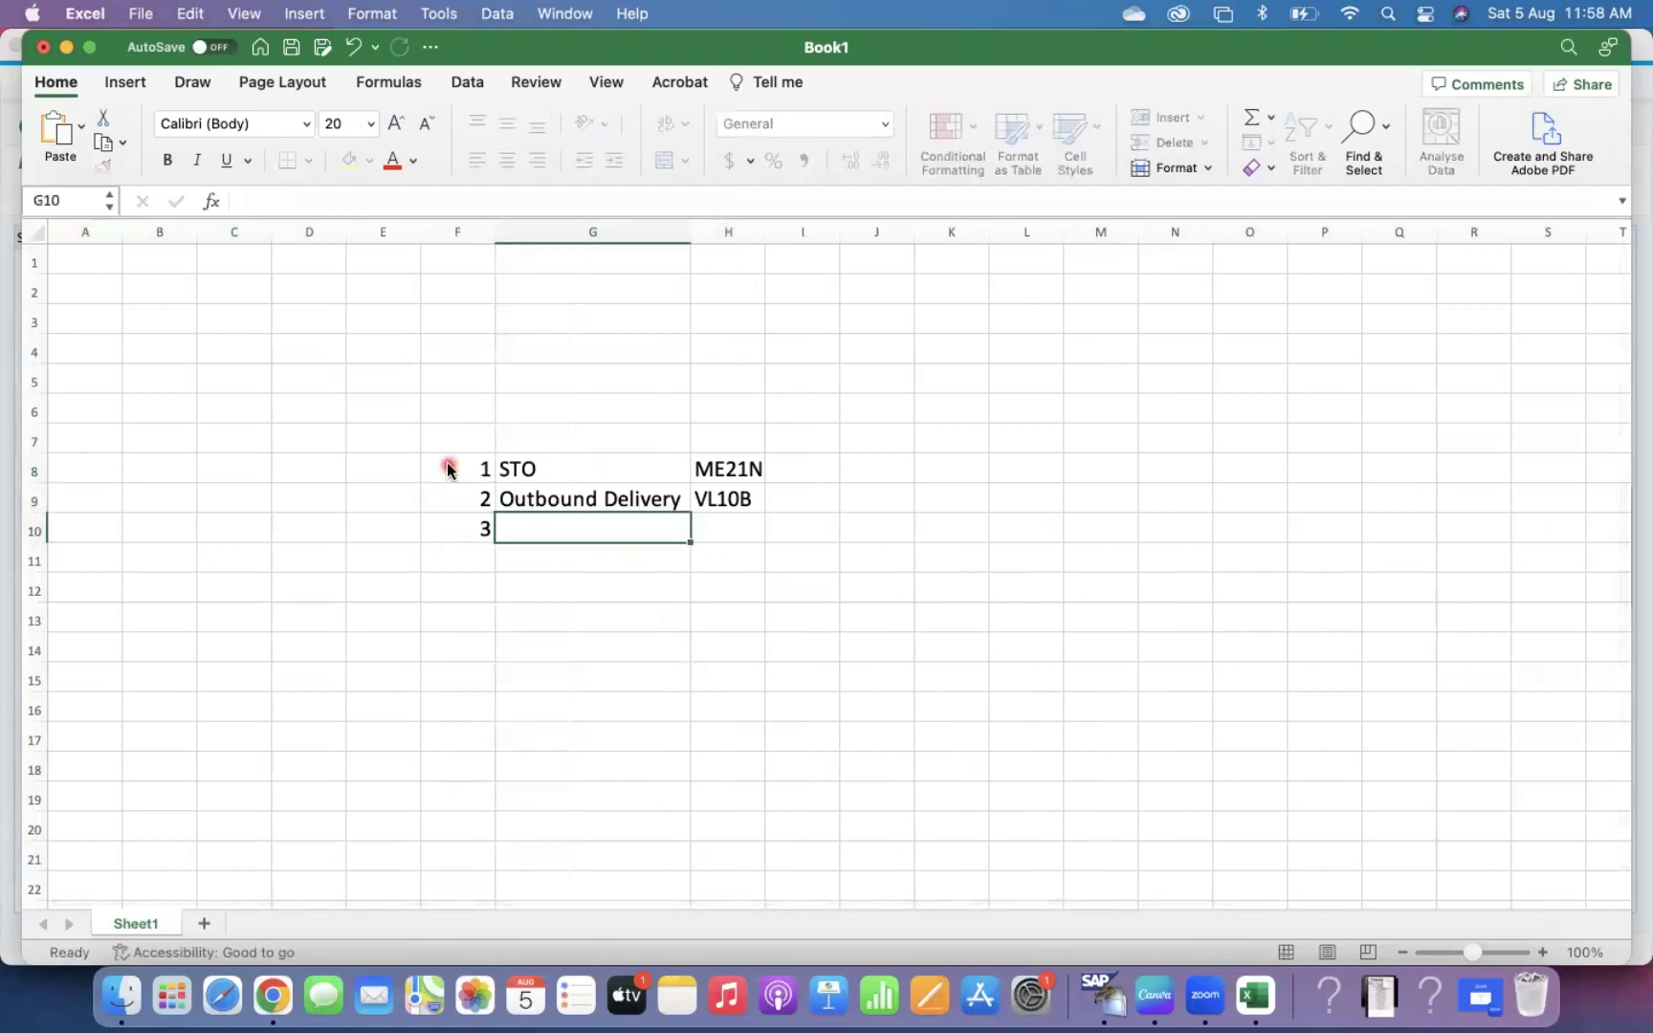
{"action": "type", "text": "Post "}
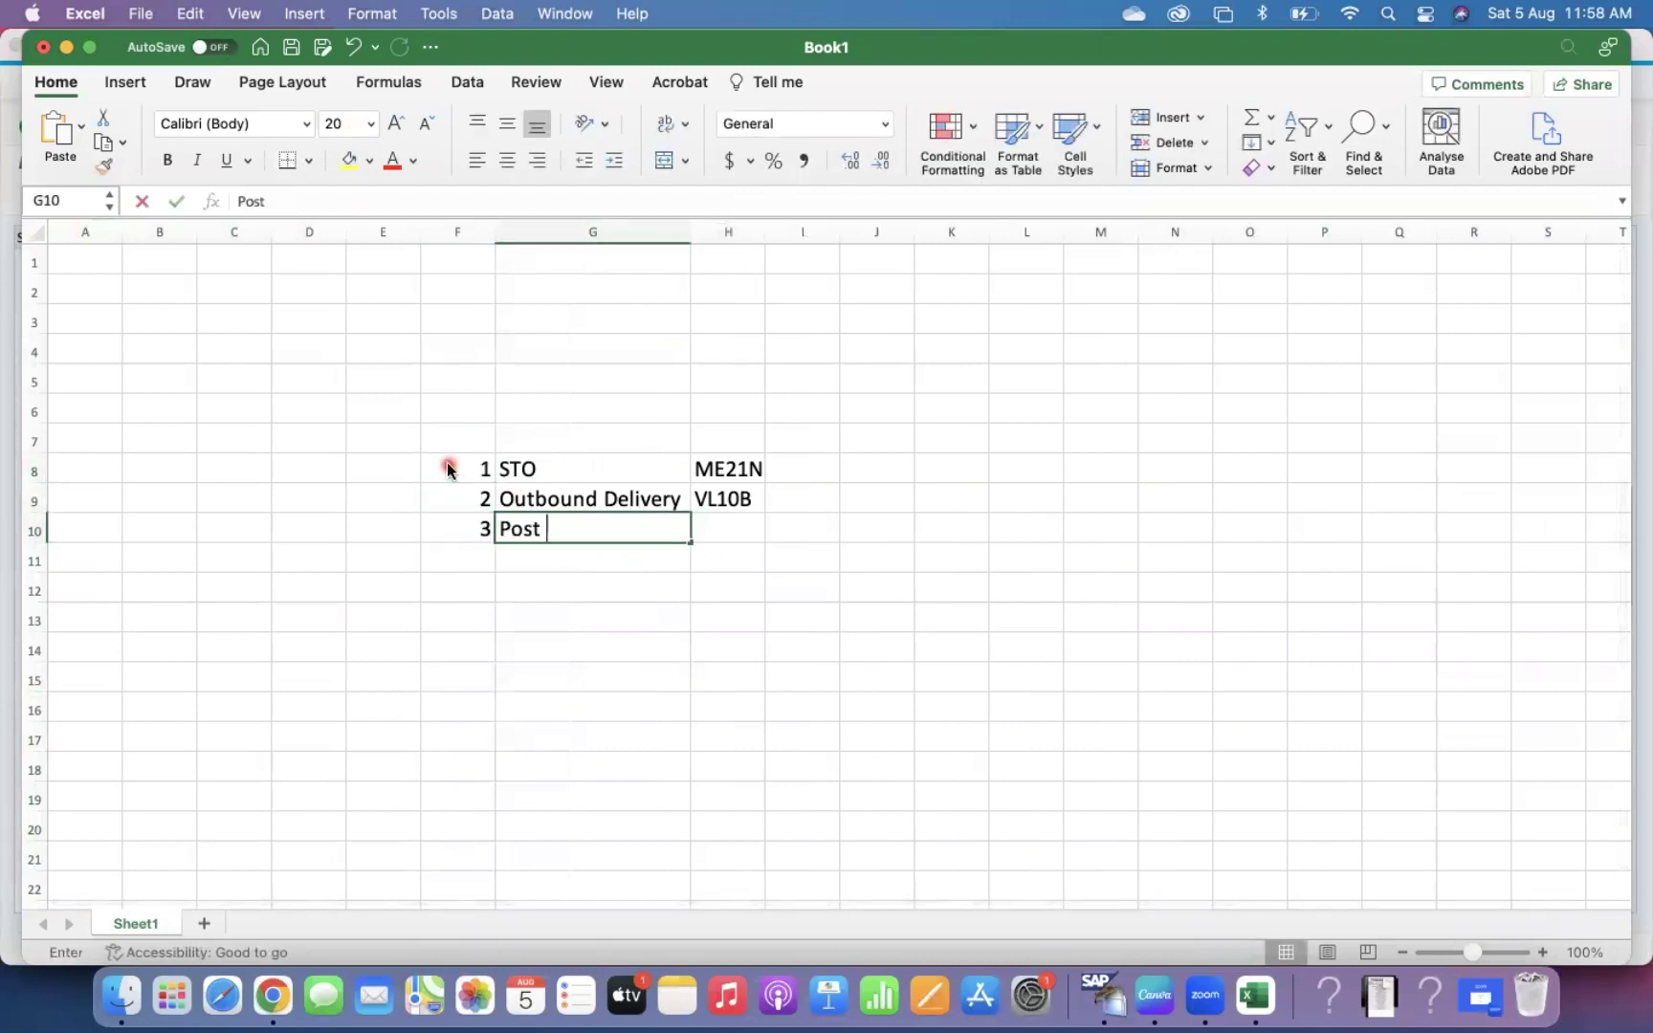
{"action": "type", "text": "Goods Issue"}
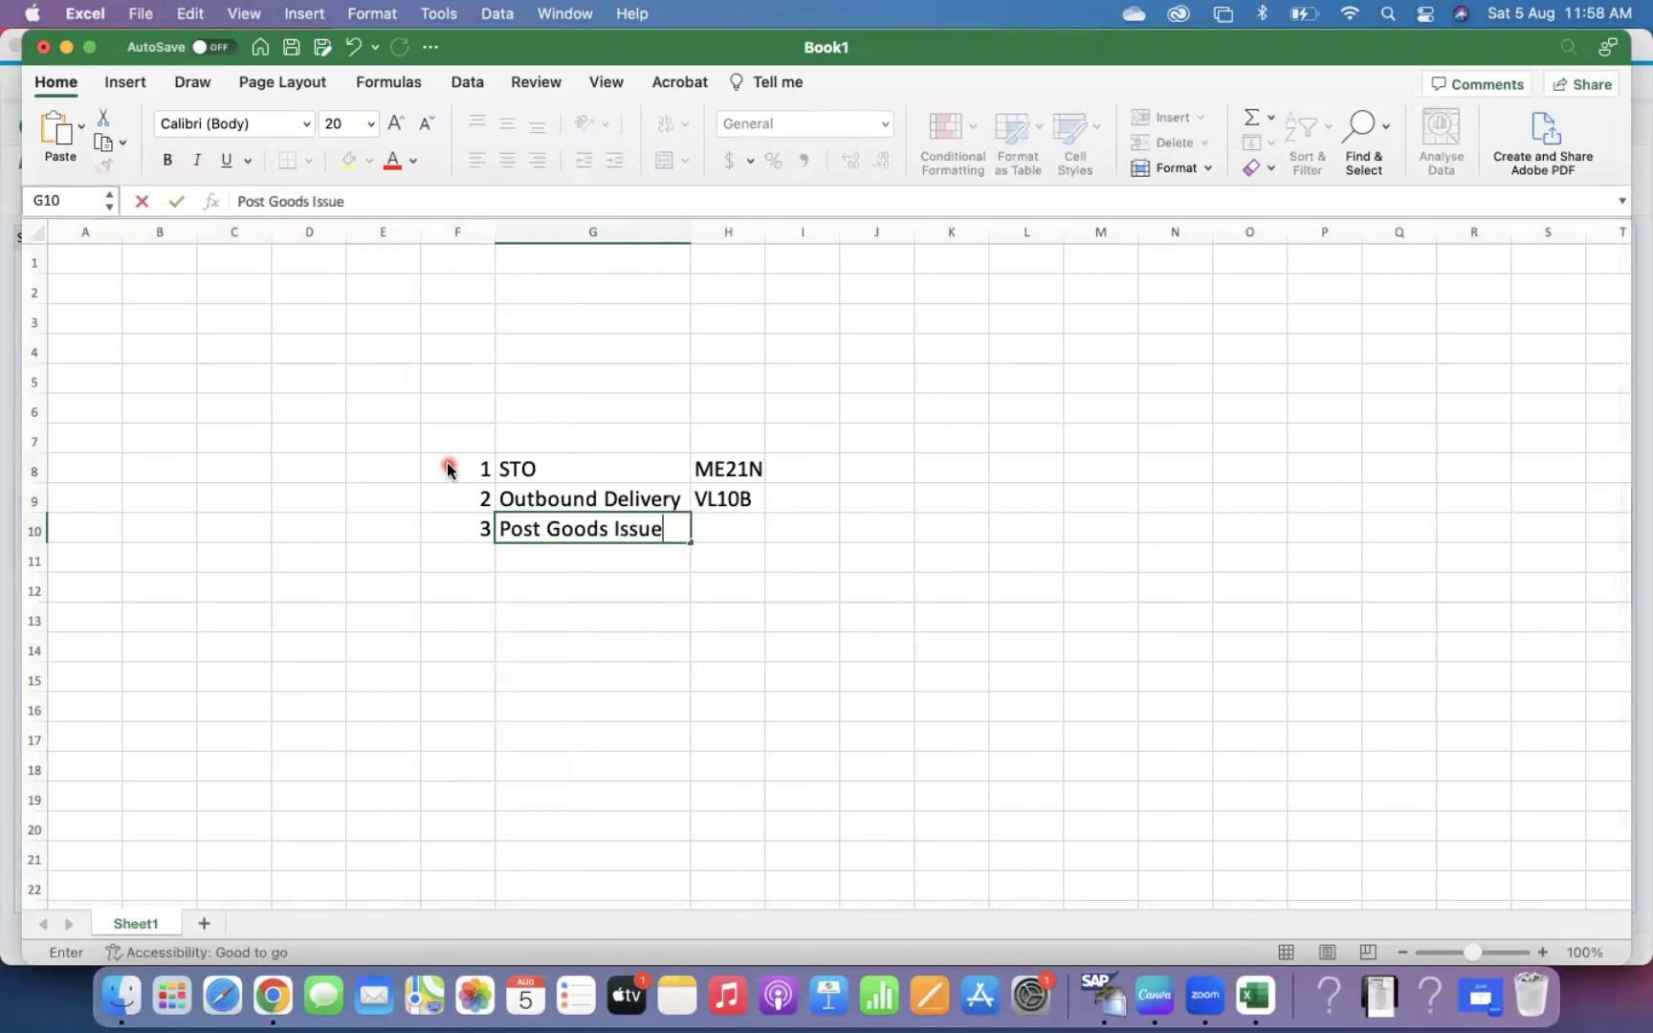
{"action": "key", "text": "Tab"}
{"action": "type", "text": "VL02N"}
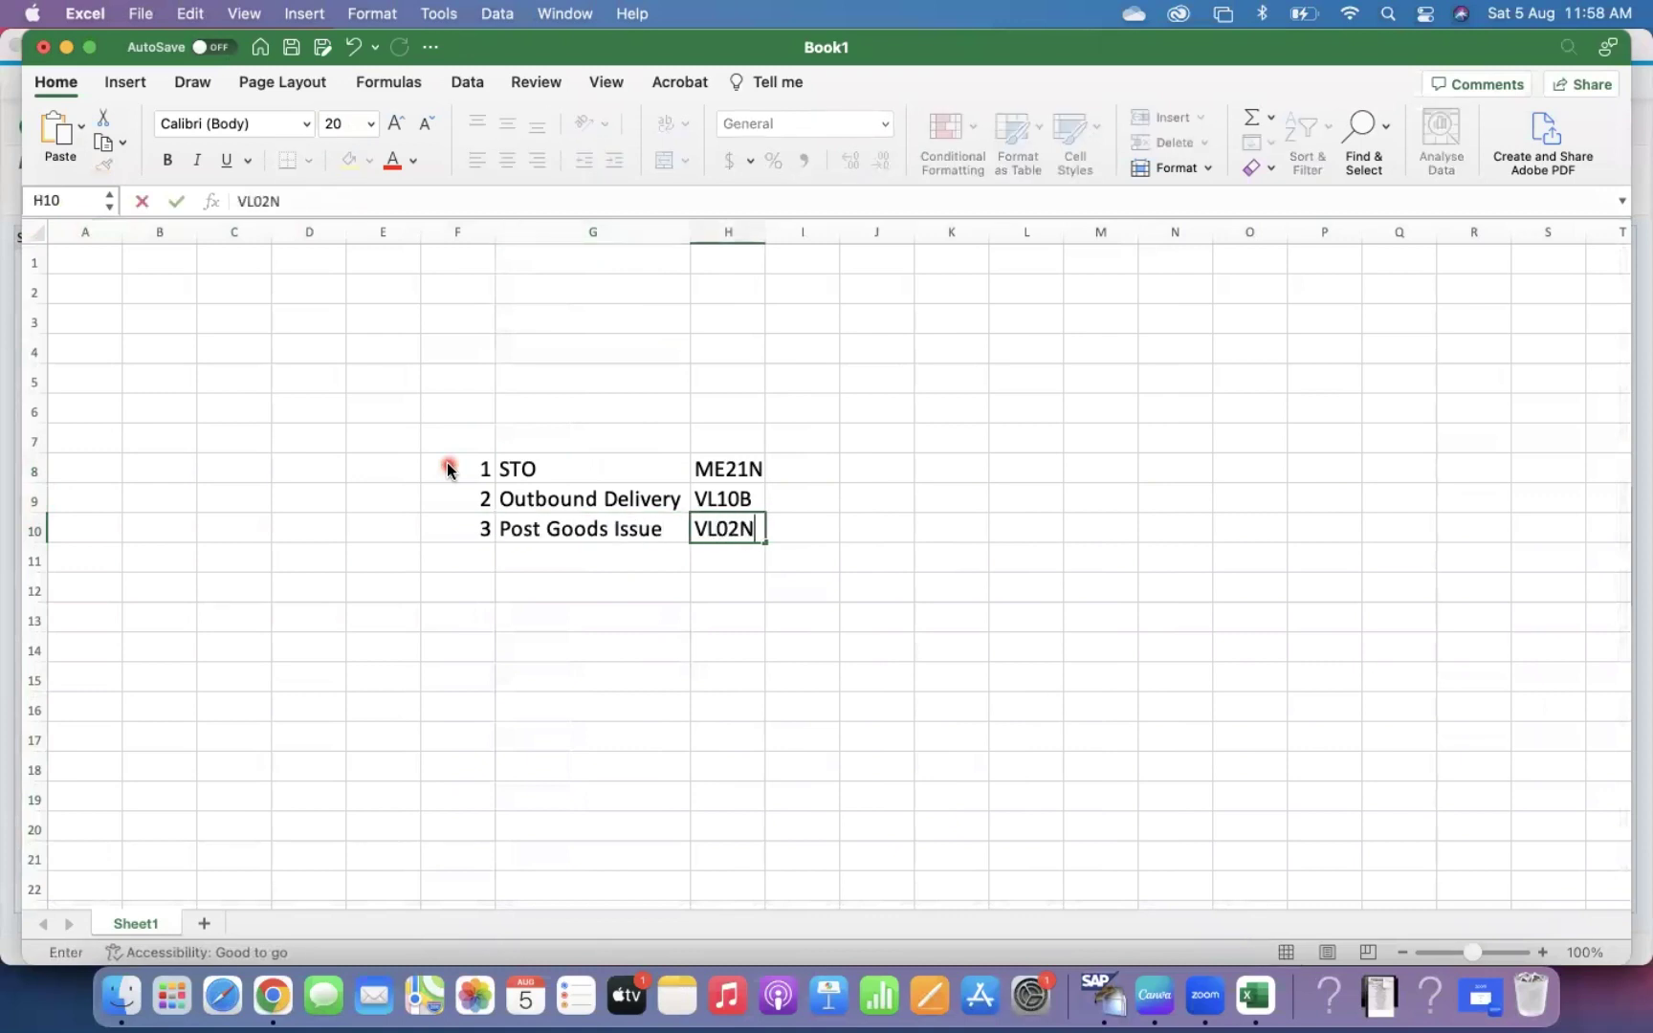
{"action": "key", "text": "Return"}
Step: Add process row 4 with the number in F11 and Post Goods Receipt in G11
{"action": "type", "text": "4"}
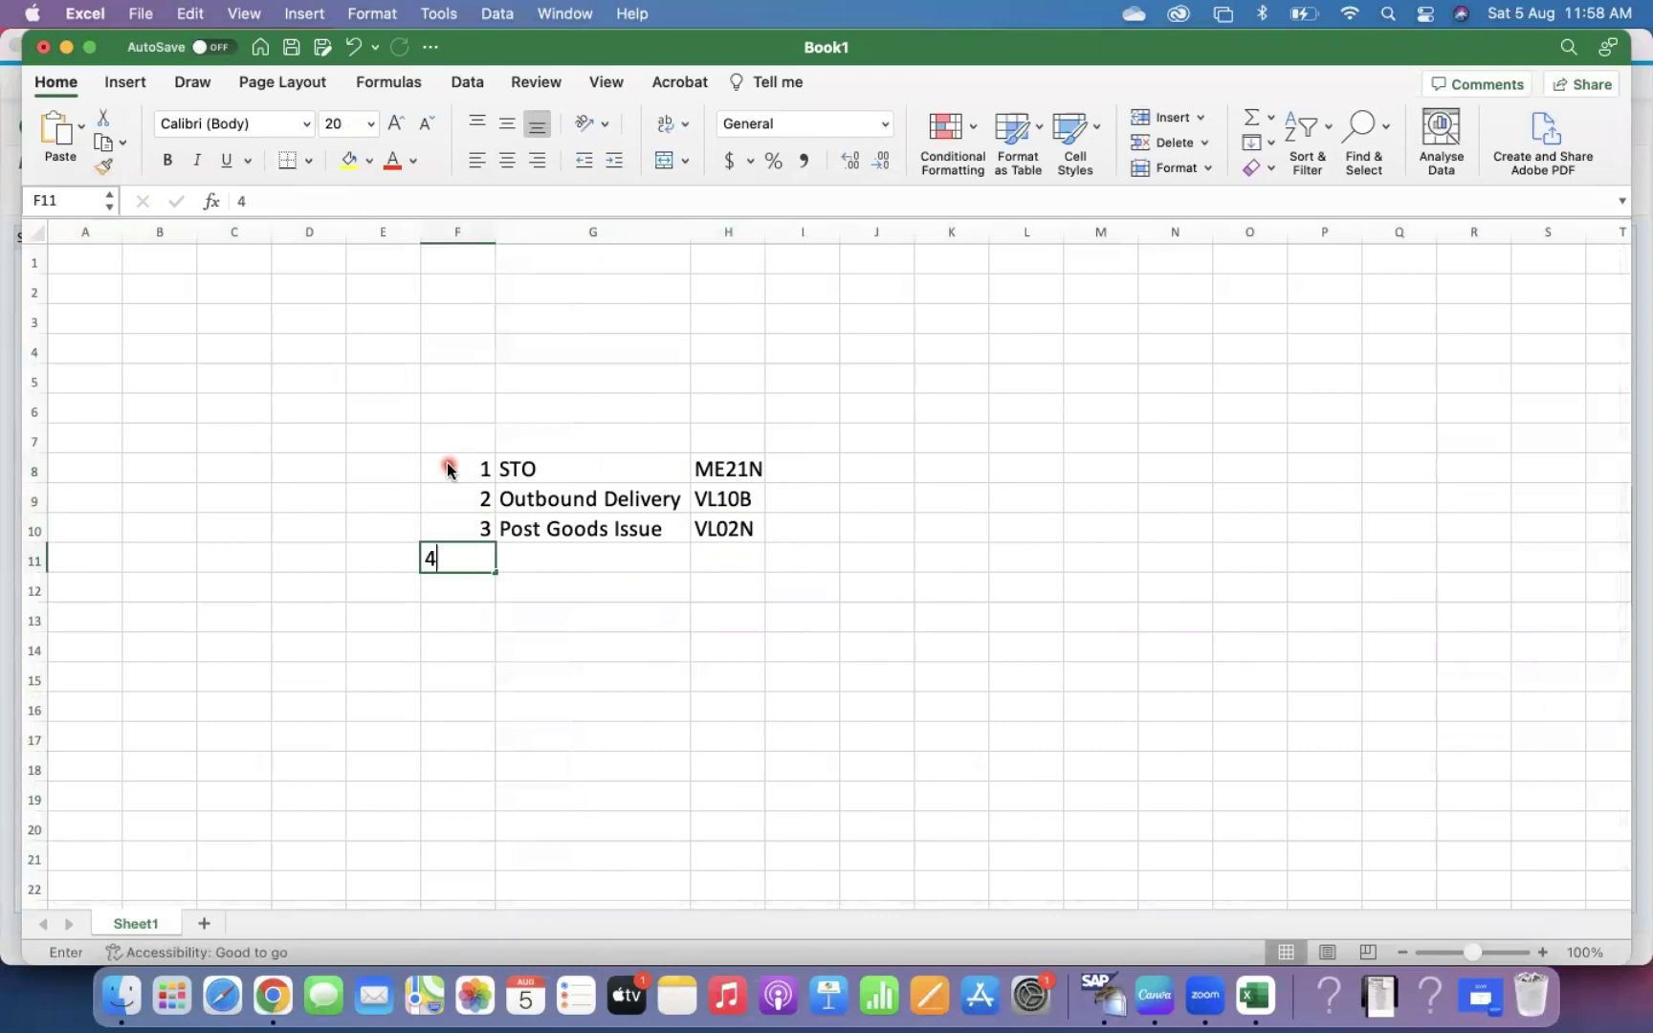
{"action": "key", "text": "Tab"}
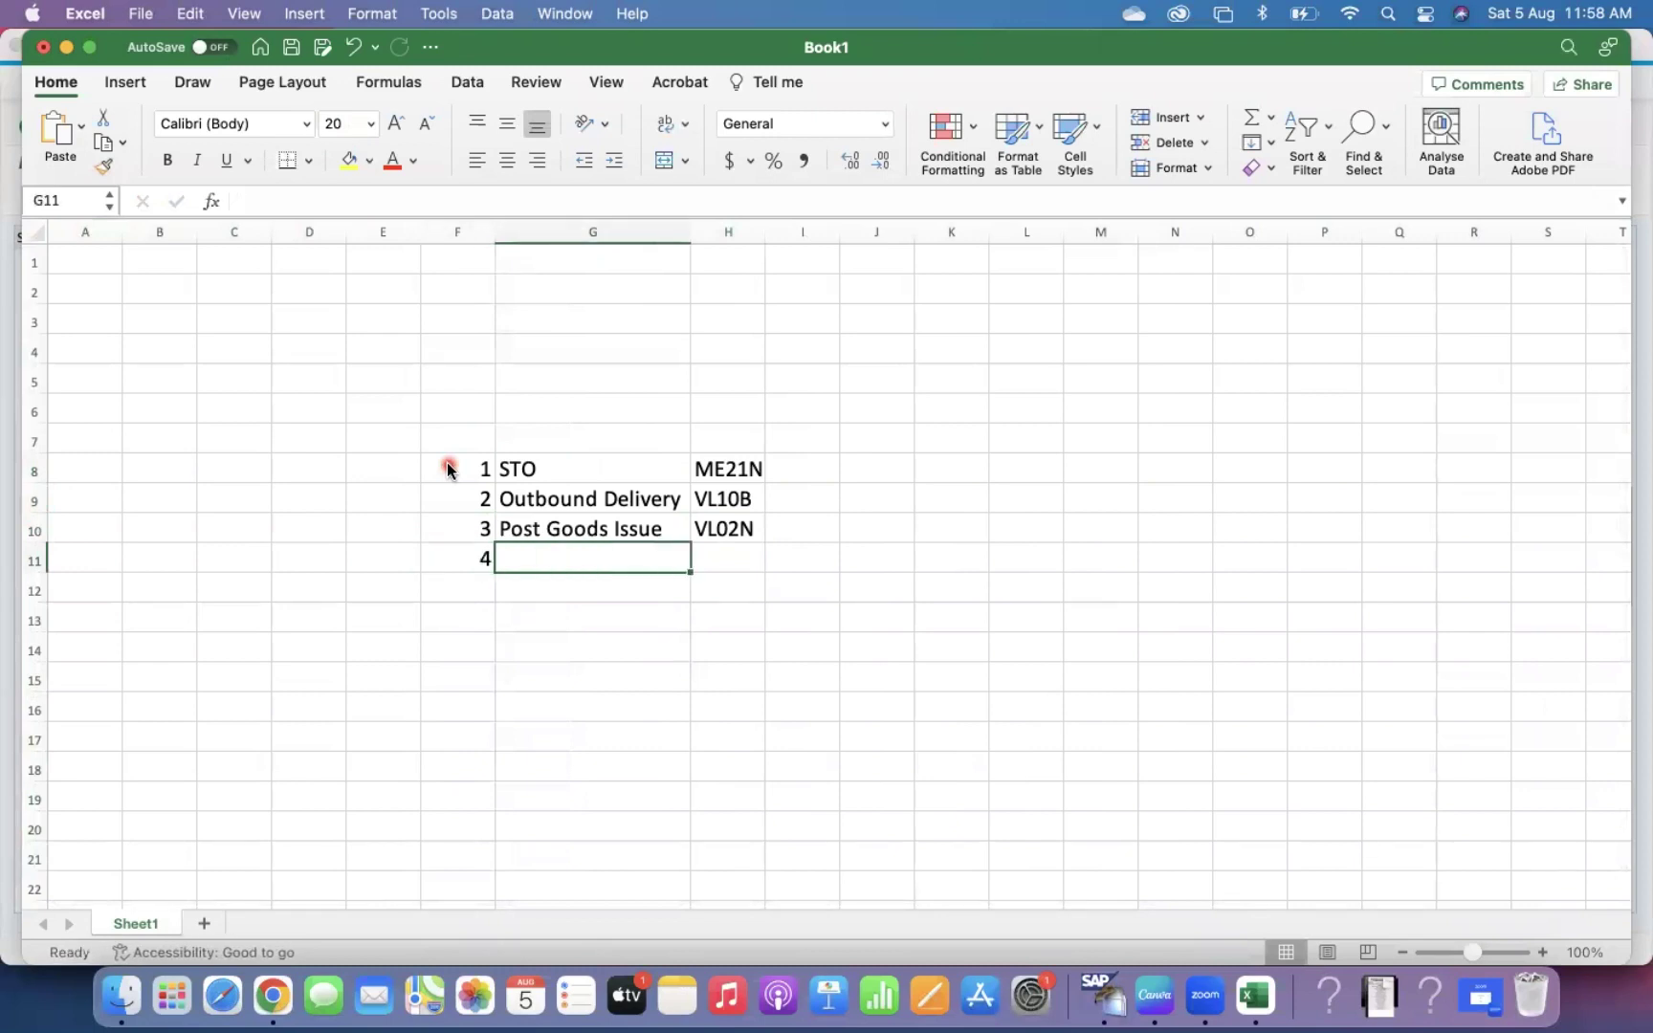
{"action": "type", "text": "Post g"}
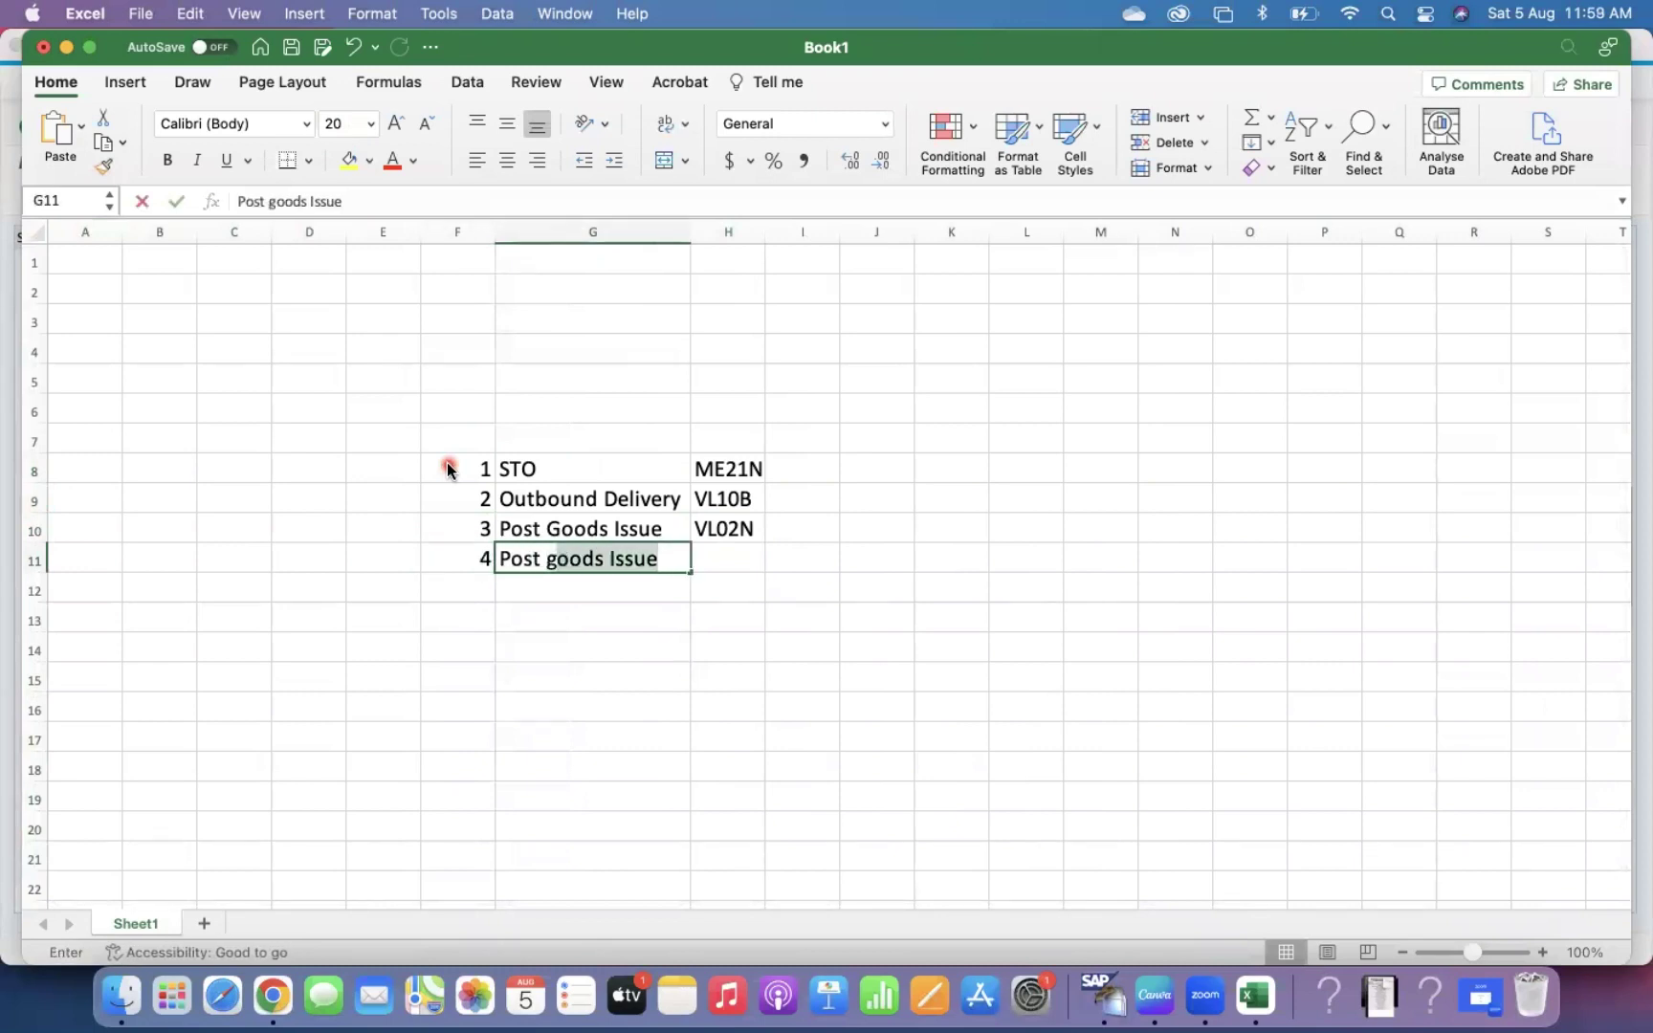
{"action": "key", "text": "BackSpace"}
{"action": "type", "text": "Goods r"}
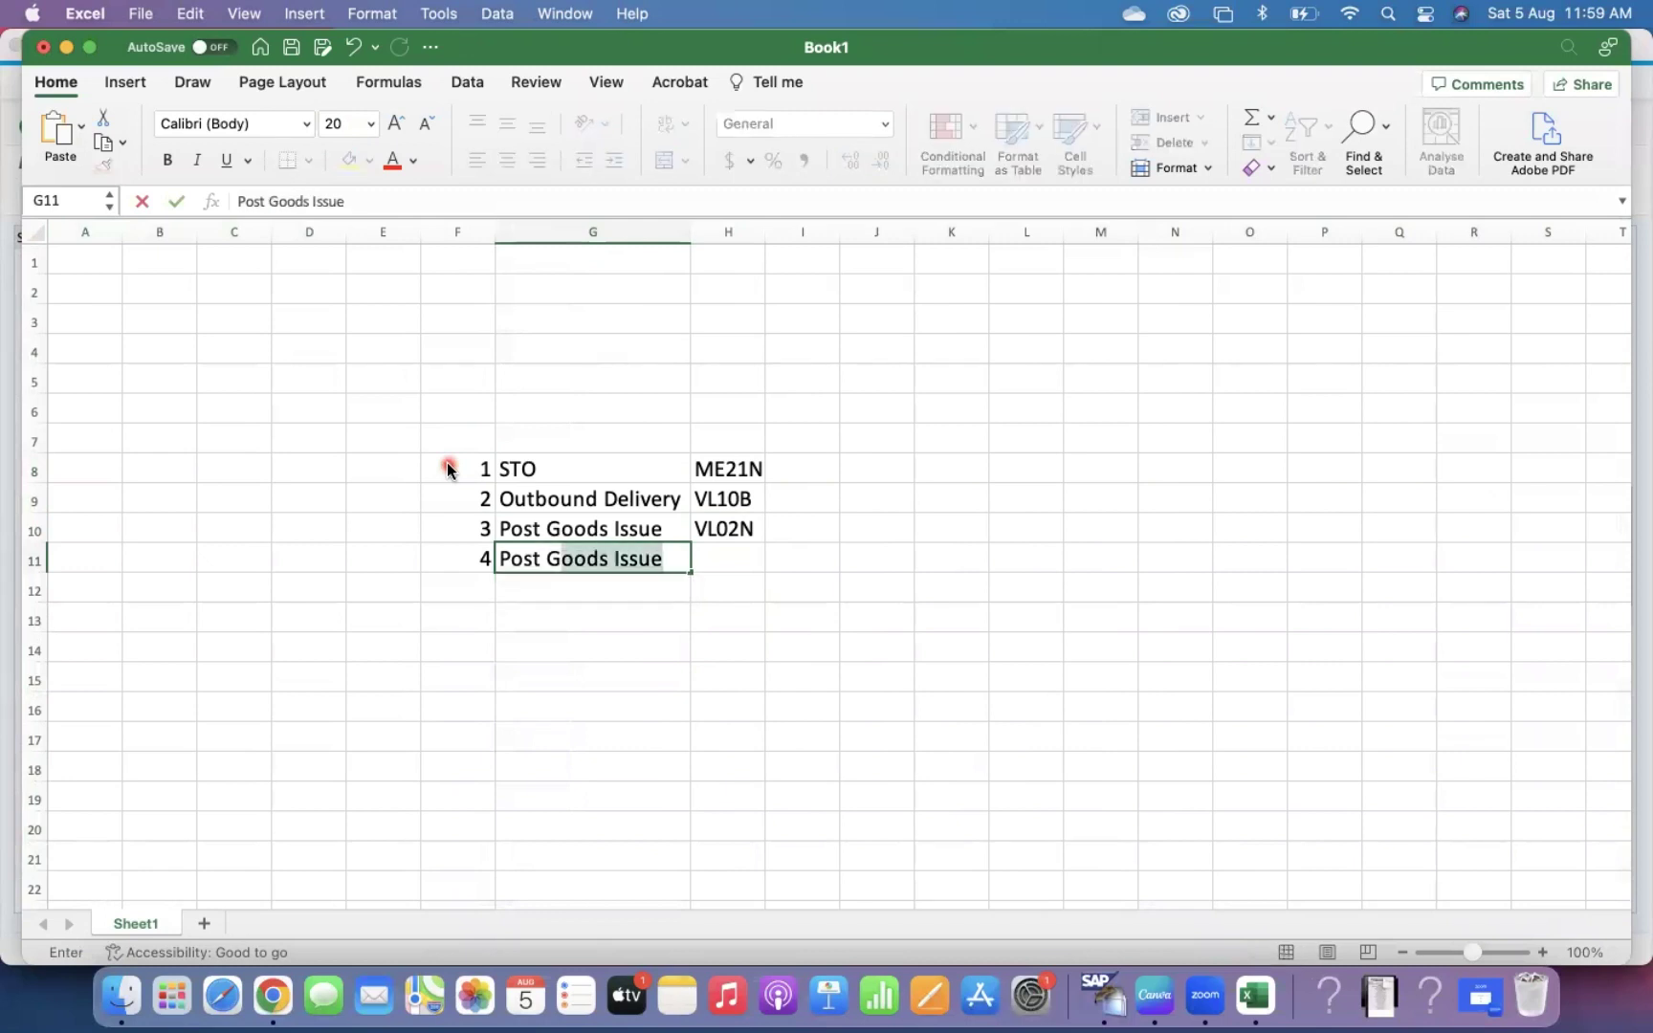
{"action": "type", "text": "e"}
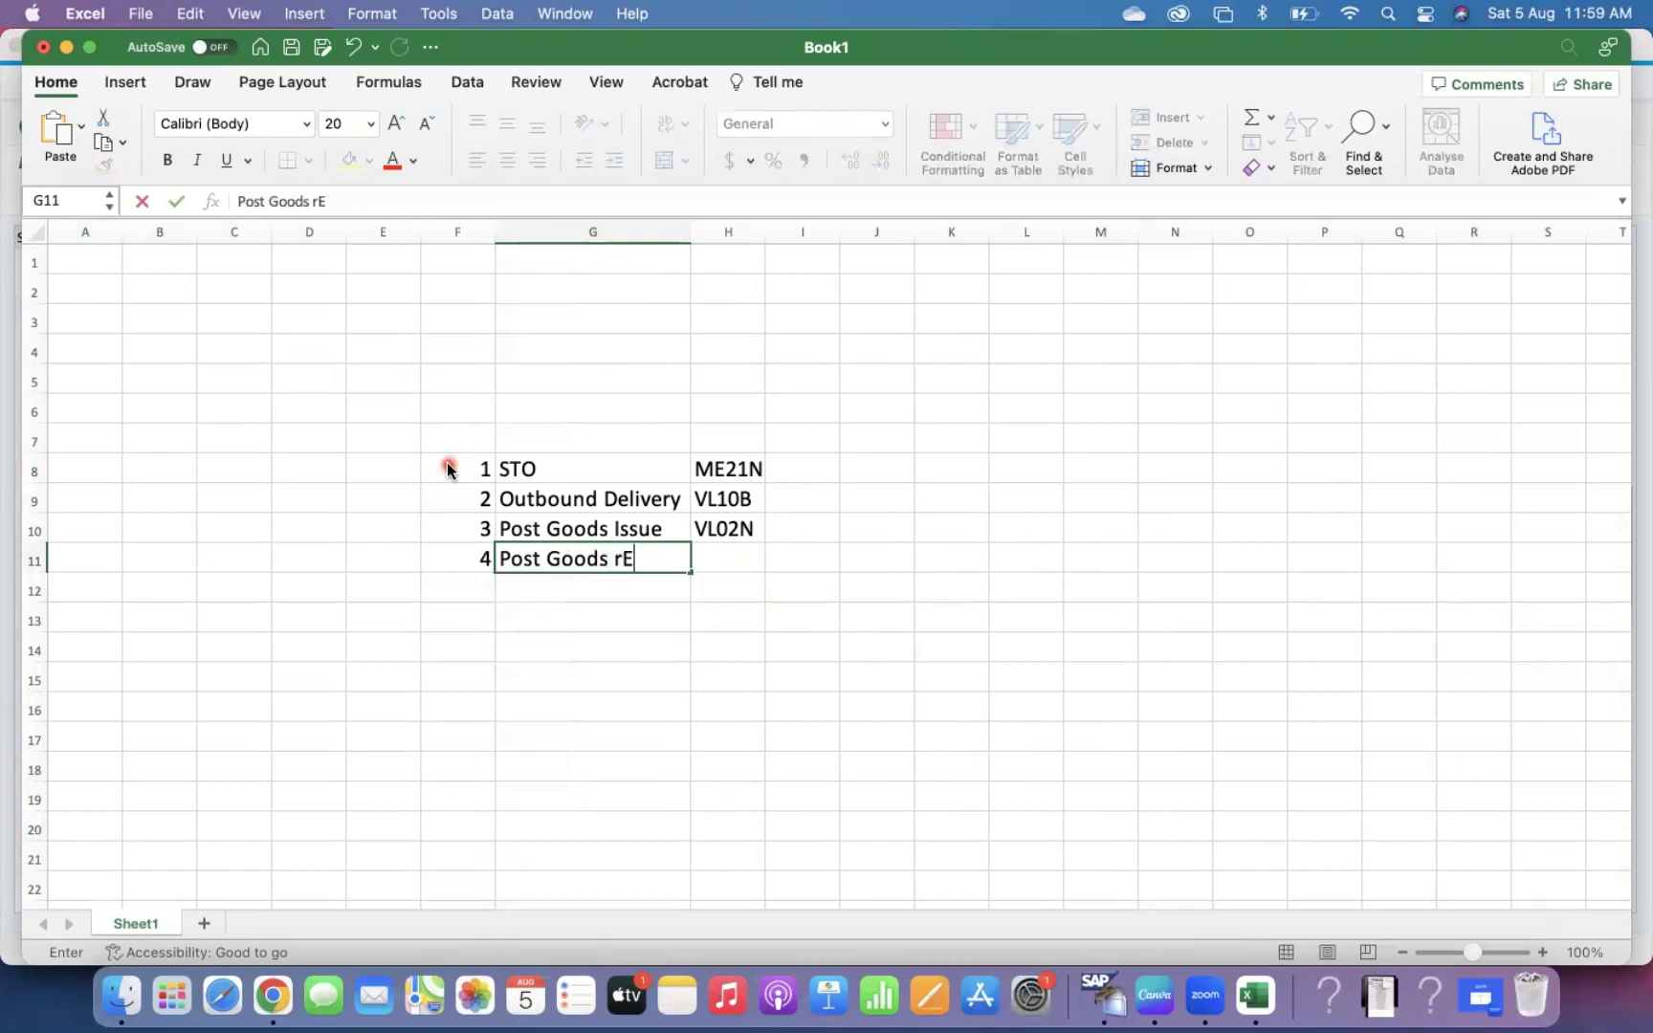
{"action": "key", "text": "BackSpace"}
{"action": "key", "text": "BackSpace"}
{"action": "key", "text": "BackSpace"}
{"action": "type", "text": "Receiv"}
{"action": "key", "text": "BackSpace"}
{"action": "type", "text": "pt"}
{"action": "key", "text": "Tab"}
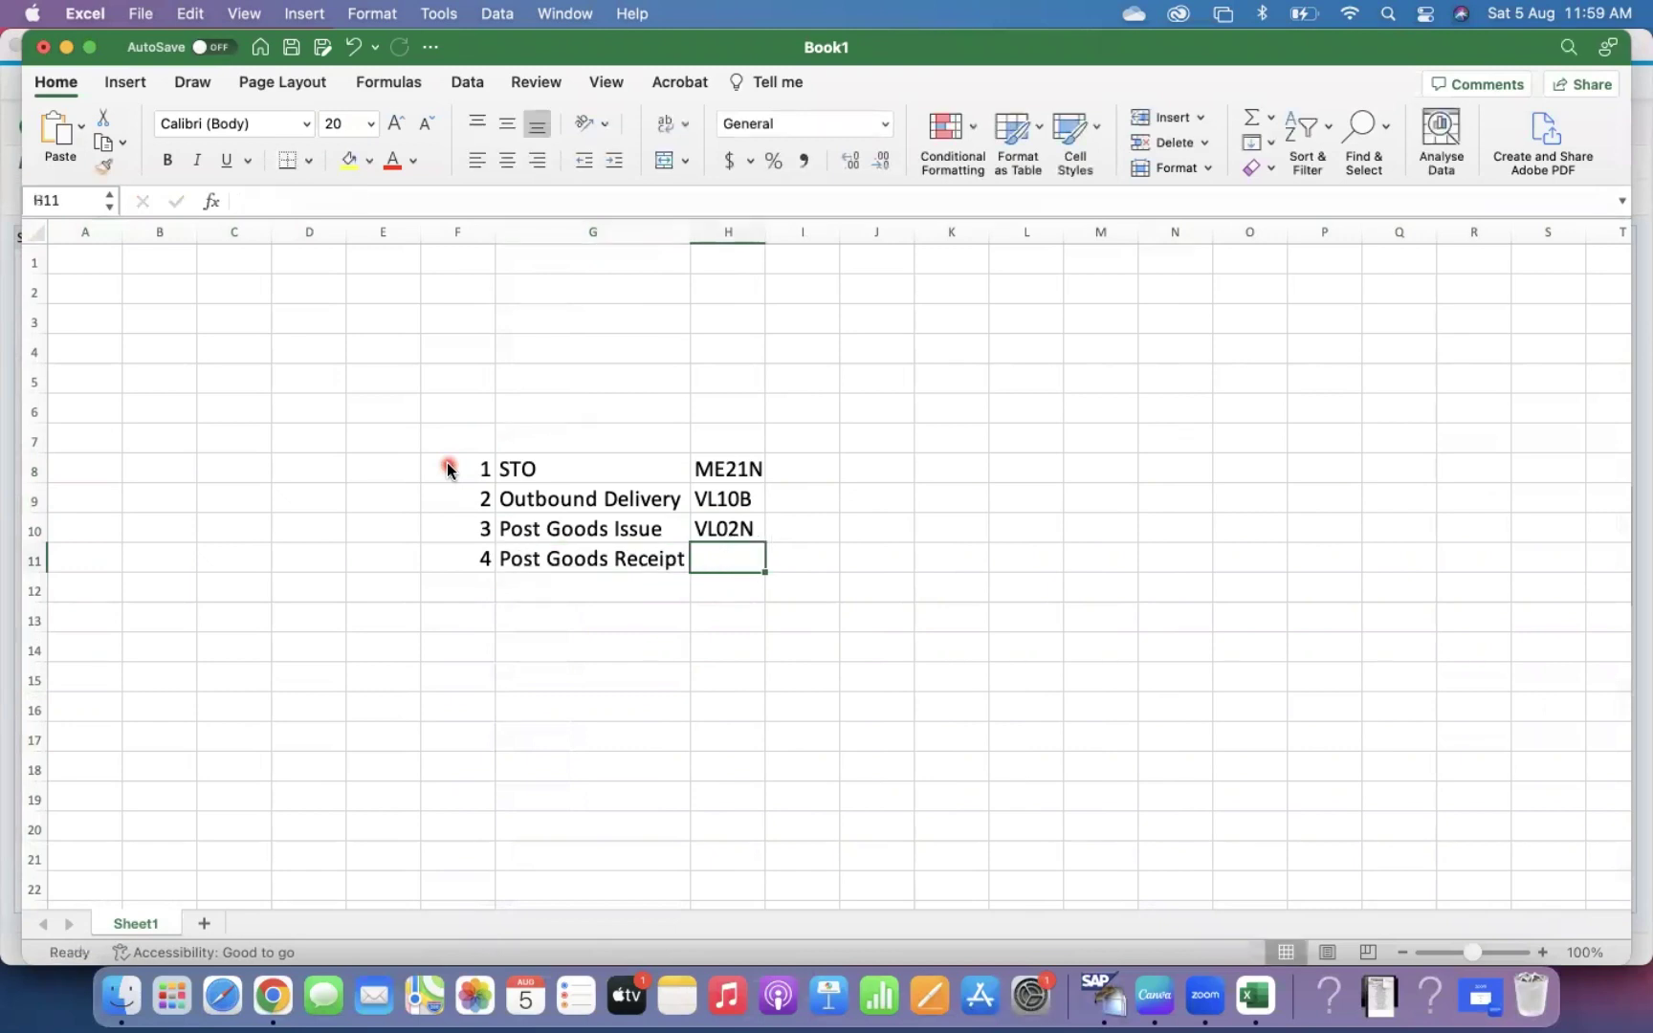
Step: Enter the transaction codes MIGO/VL32N in H11 and widen columns G and H to fit their contents
{"action": "type", "text": "MIGO/VL"}
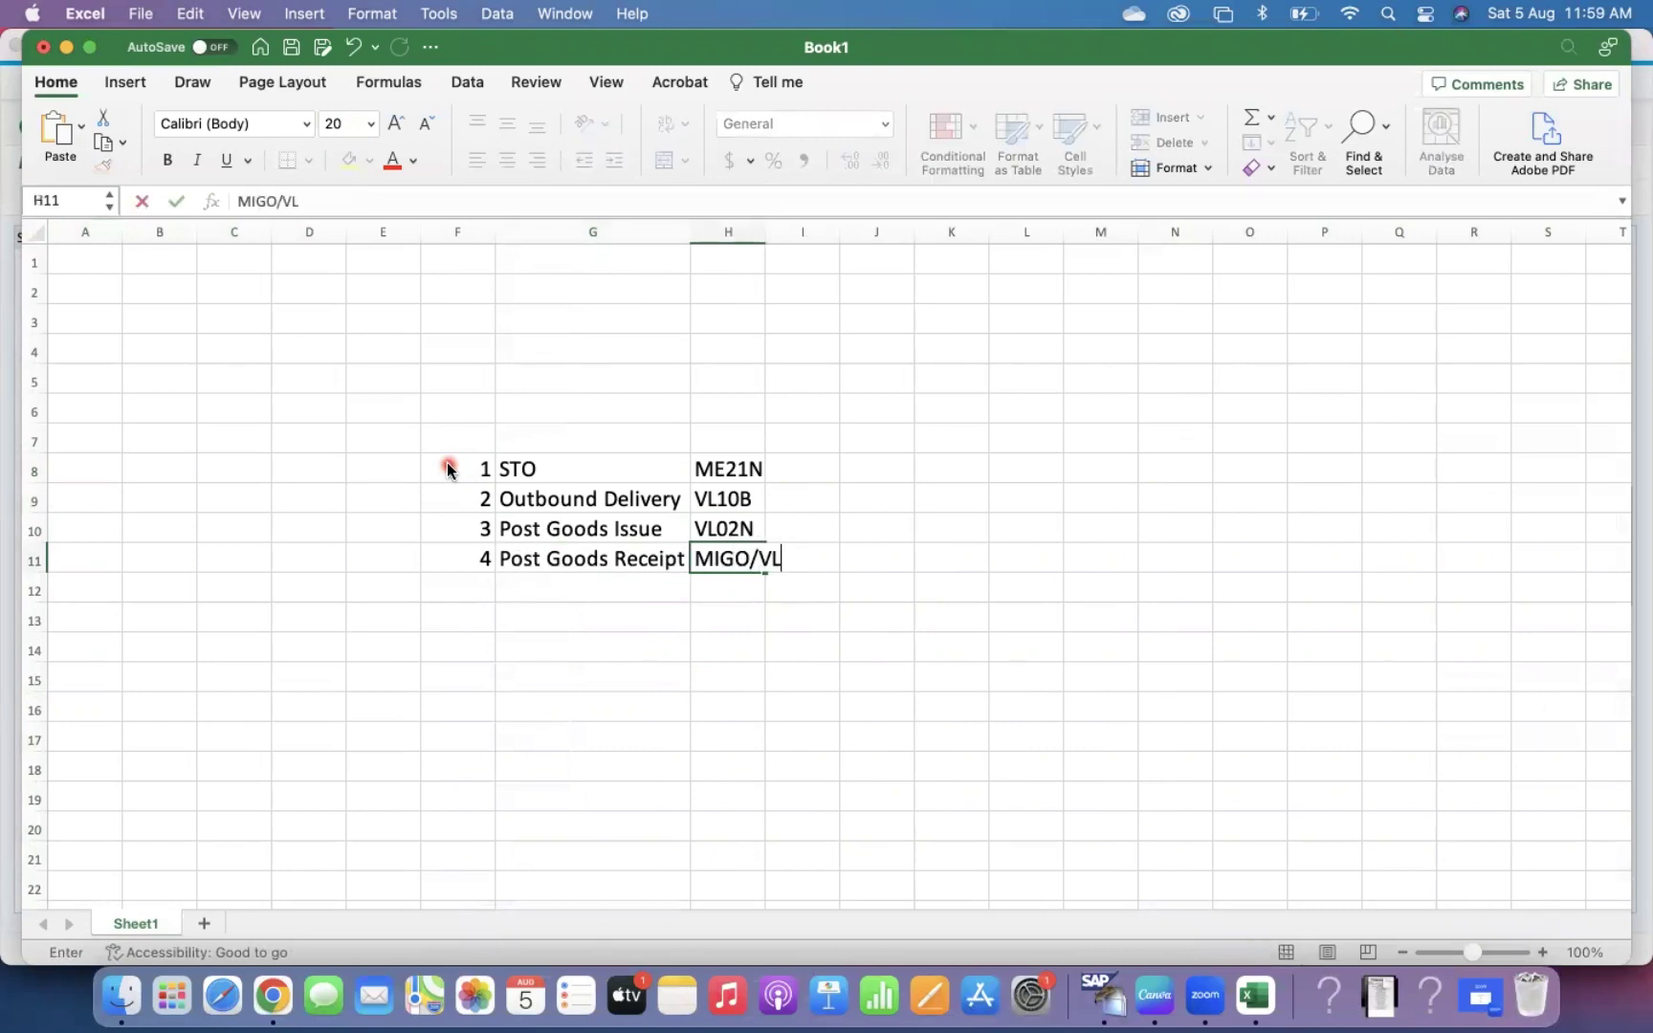
{"action": "type", "text": "32N"}
{"action": "key", "text": "Return"}
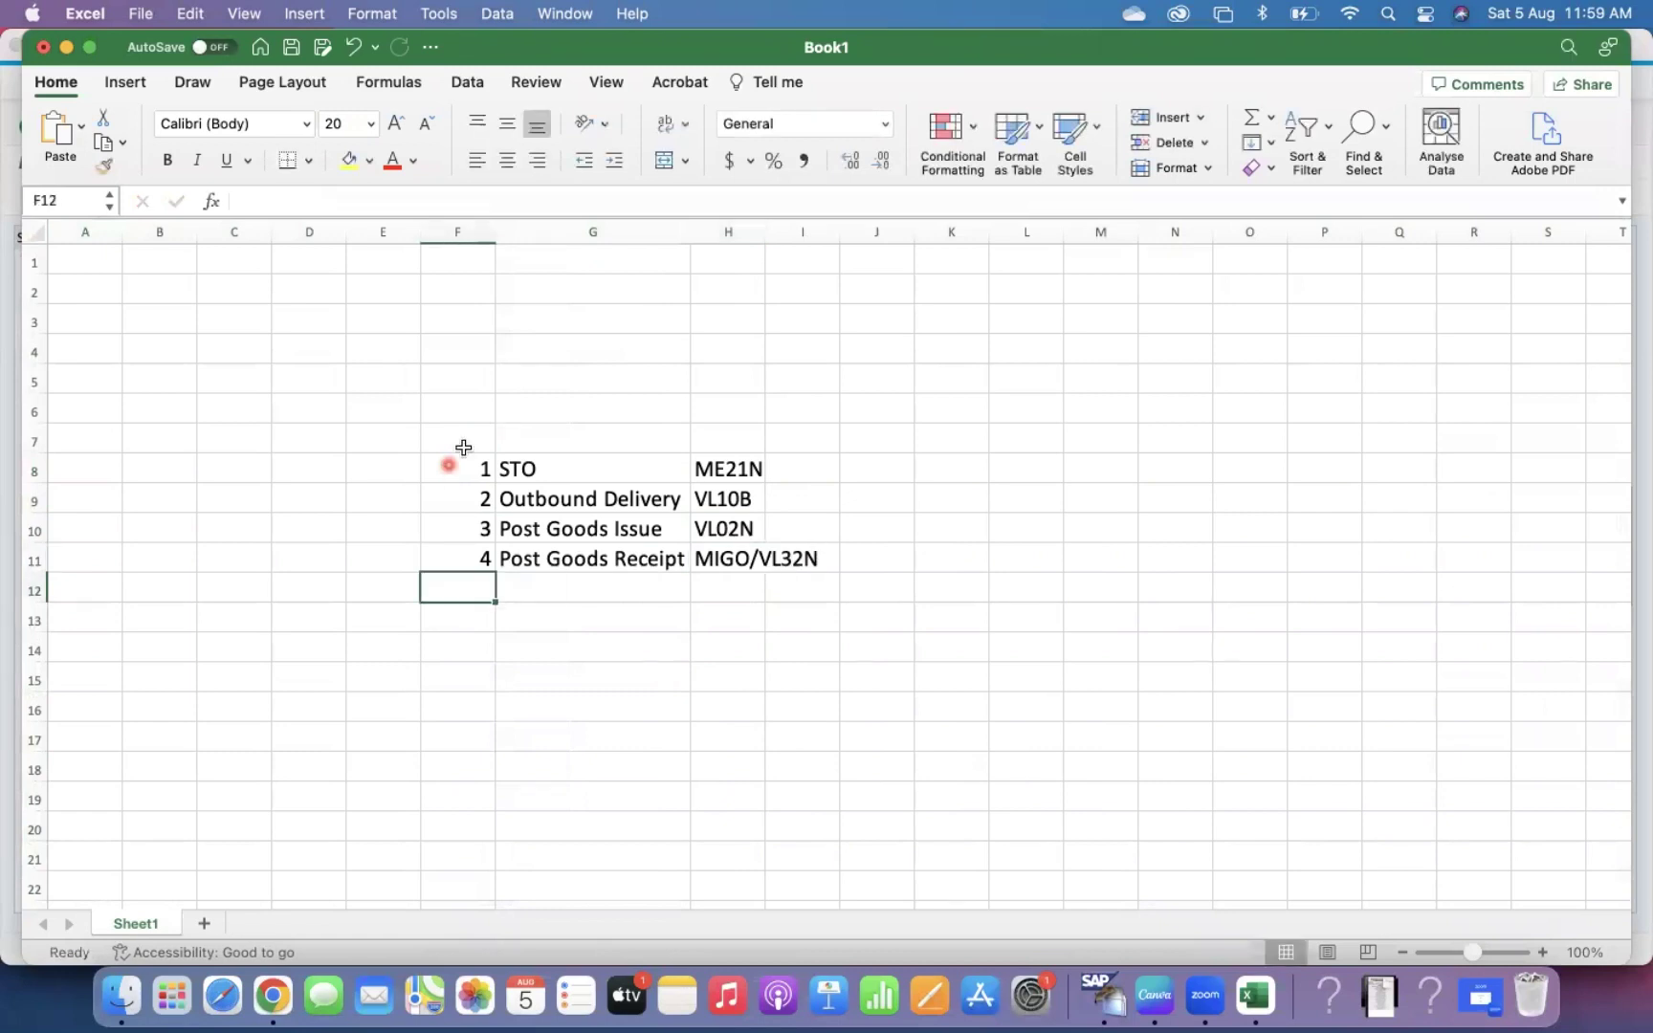
{"action": "left_click_drag", "start_coordinate": [688, 221], "coordinate": [769, 228]}
{"action": "double_click", "coordinate": [769, 228]}
{"action": "left_click", "coordinate": [762, 557]}
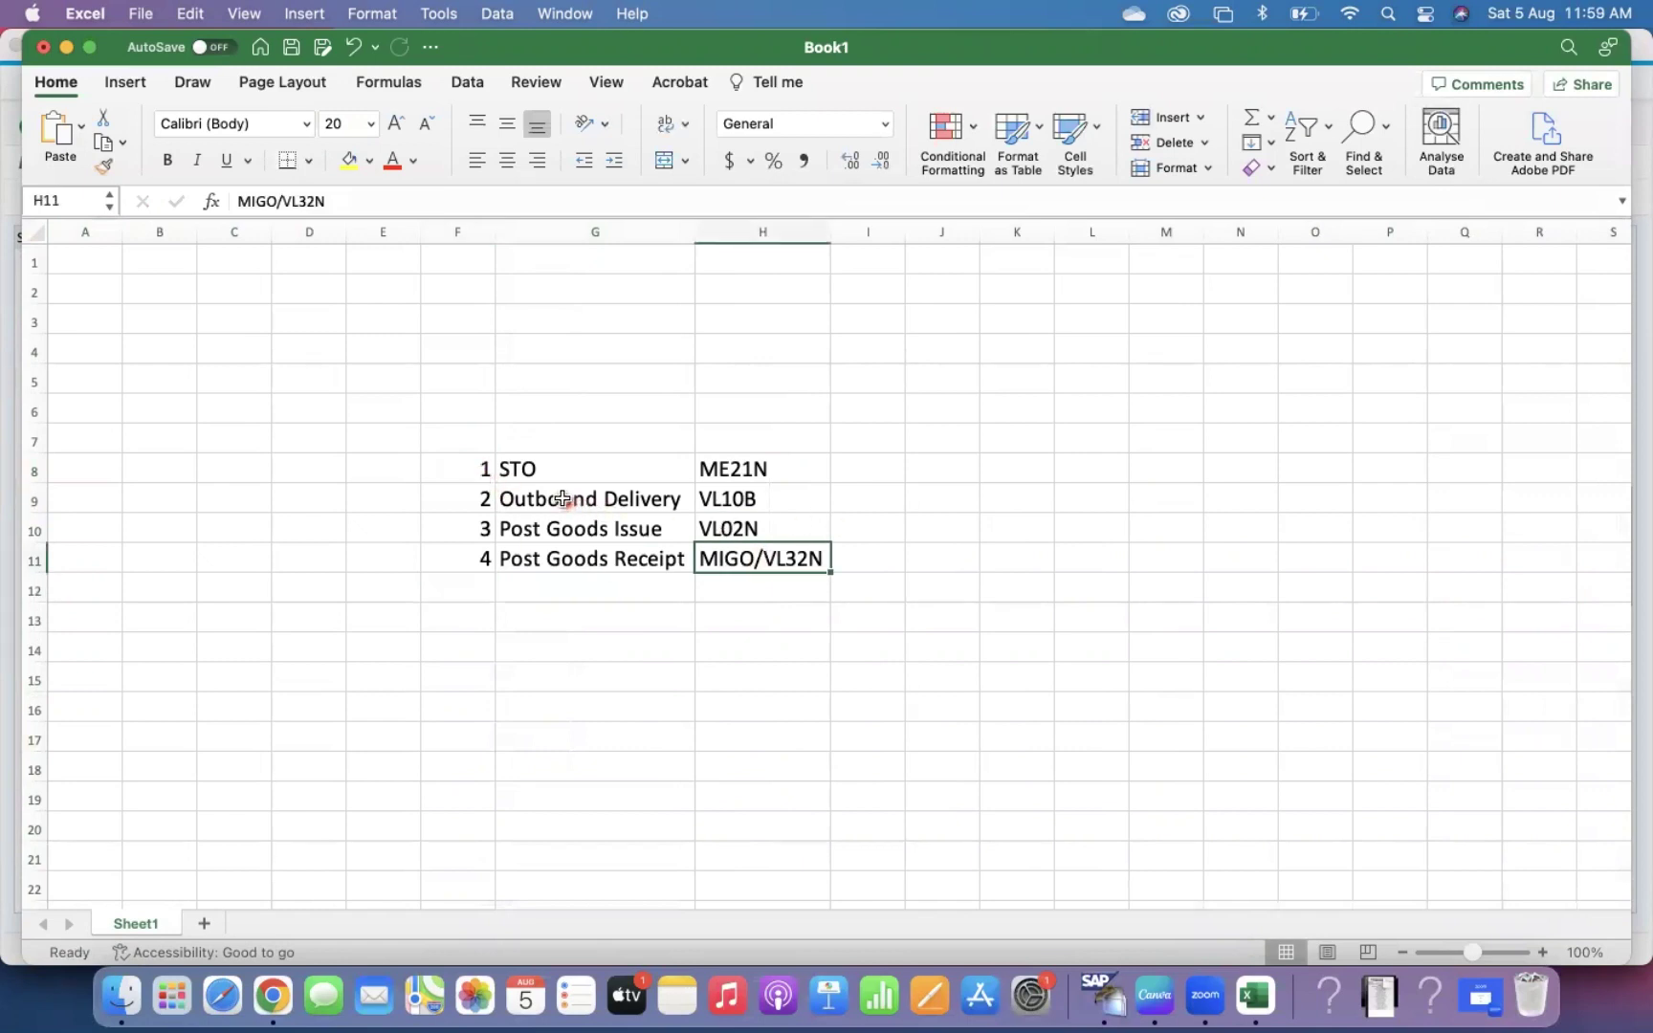
Step: Highlight the Outbound Delivery entry and its transaction code in G9:H9 with a gold fill
{"action": "left_click_drag", "start_coordinate": [565, 500], "coordinate": [712, 499]}
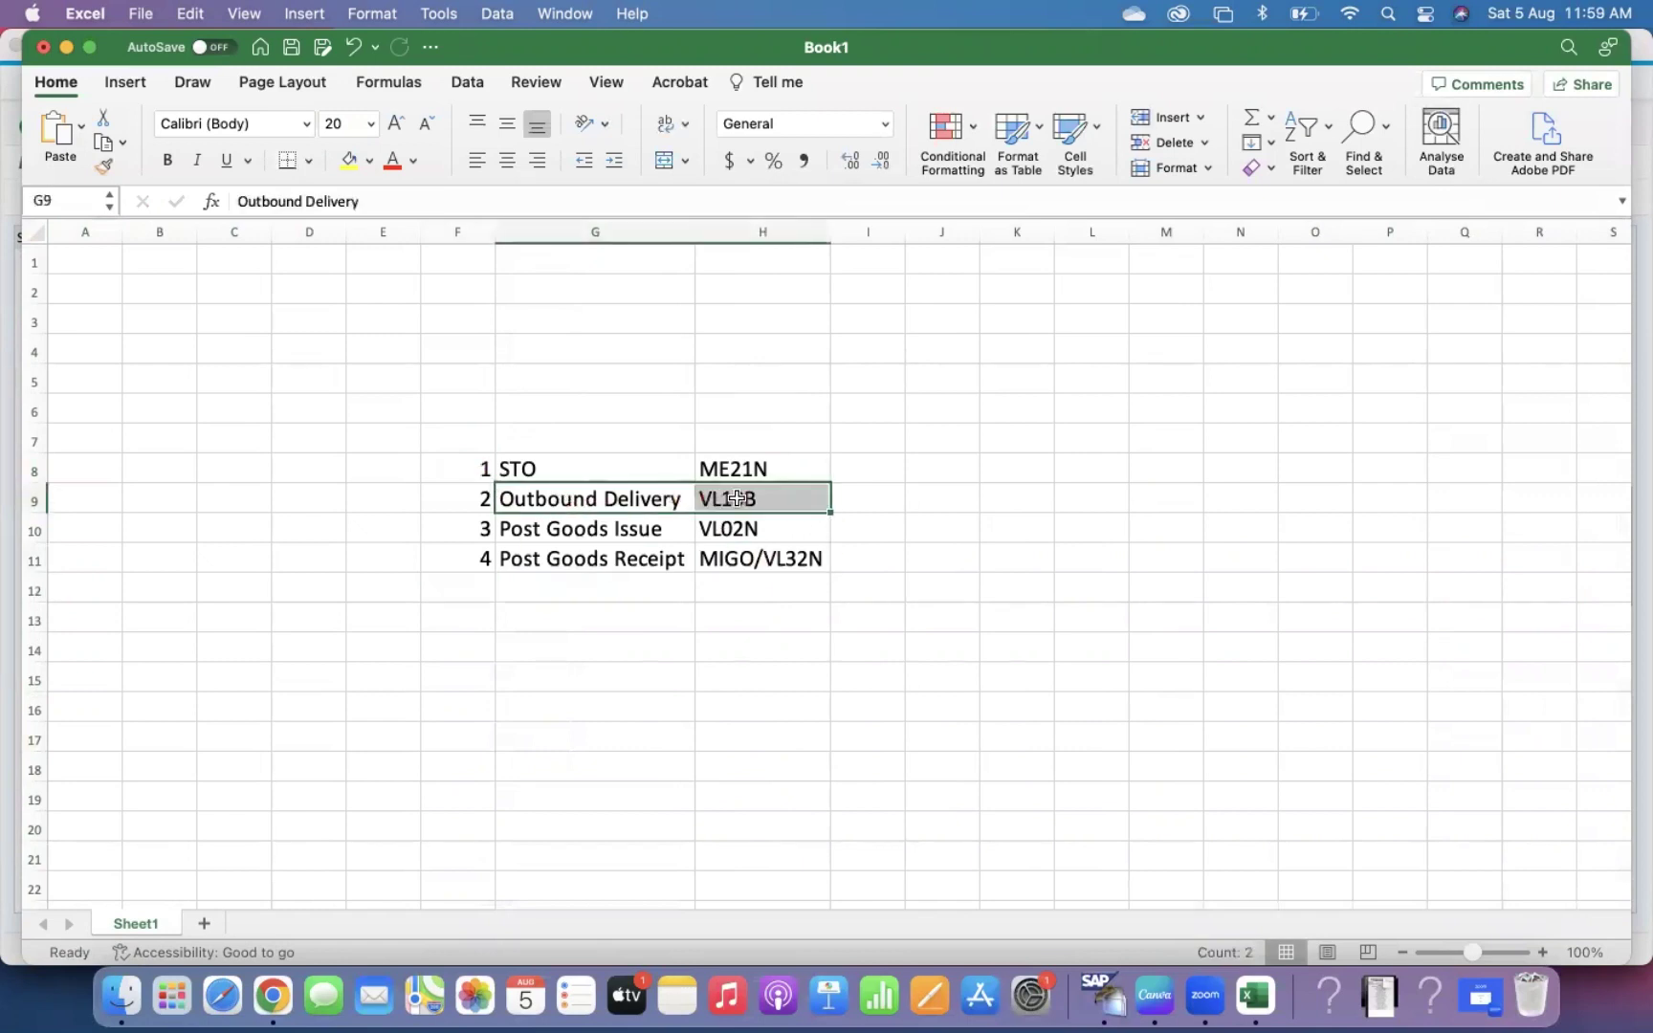
{"action": "left_click", "coordinate": [369, 160]}
{"action": "left_click", "coordinate": [494, 270]}
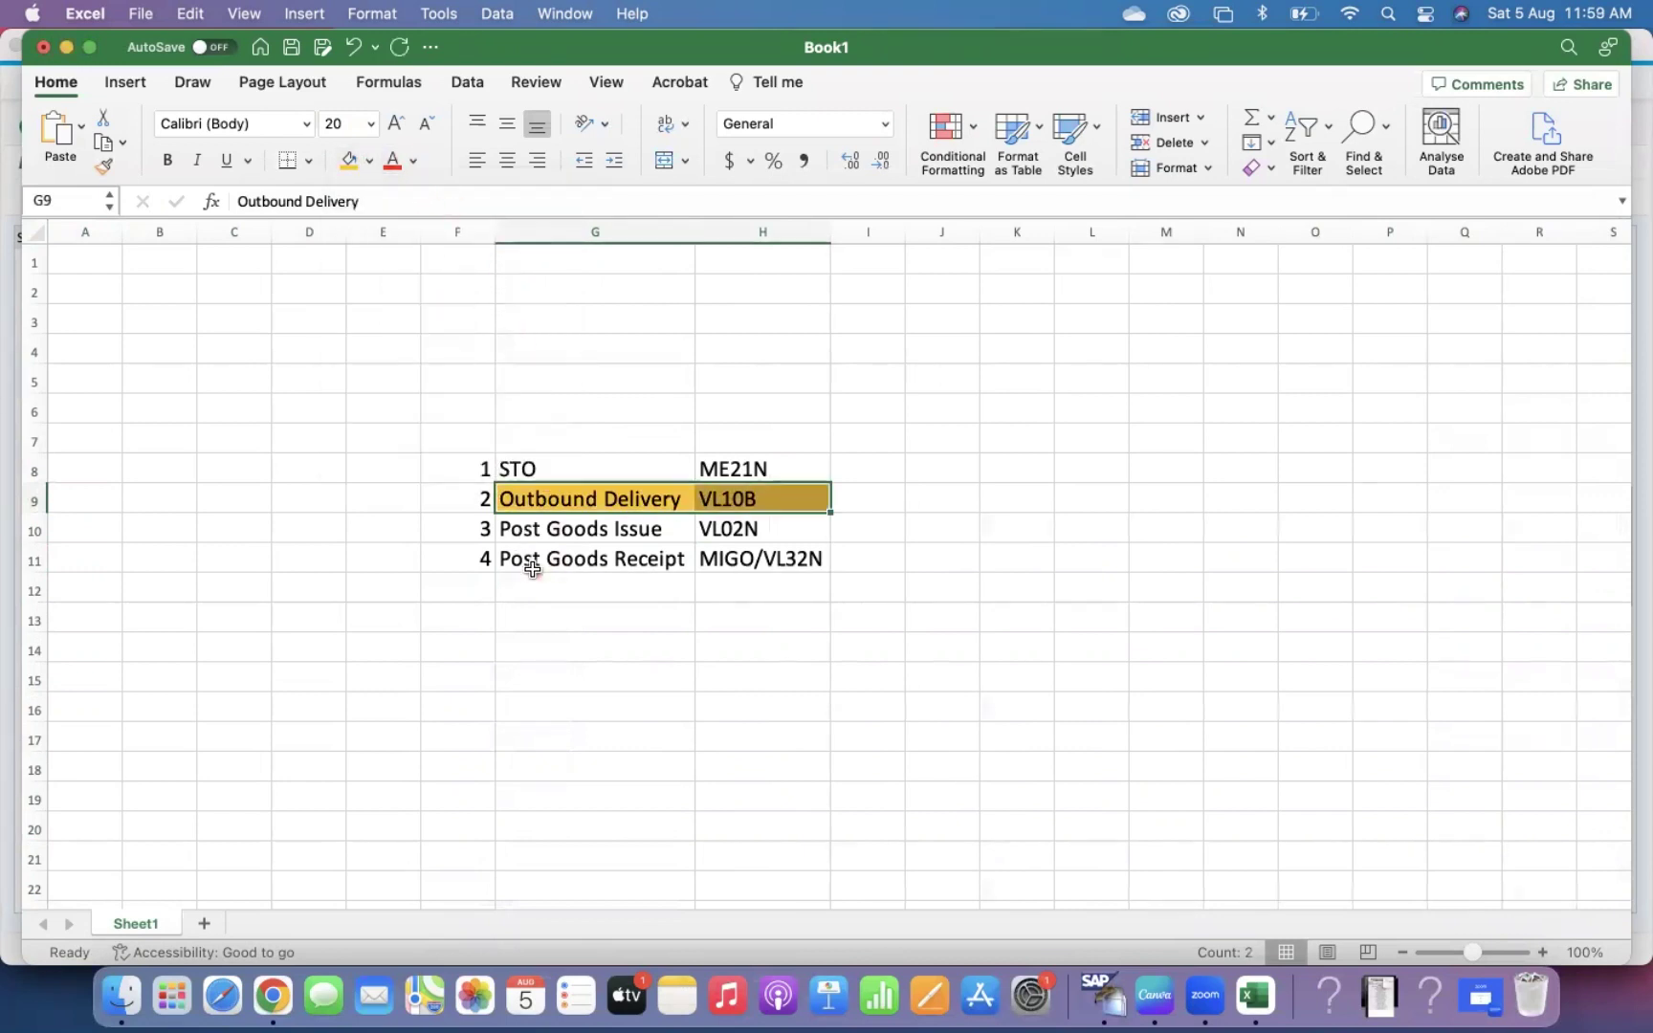
Step: Switch to SAP to locate the Define Checking Rule activity under Set up Stock Transport Order, and return to Excel
{"action": "key", "text": "super+Tab"}
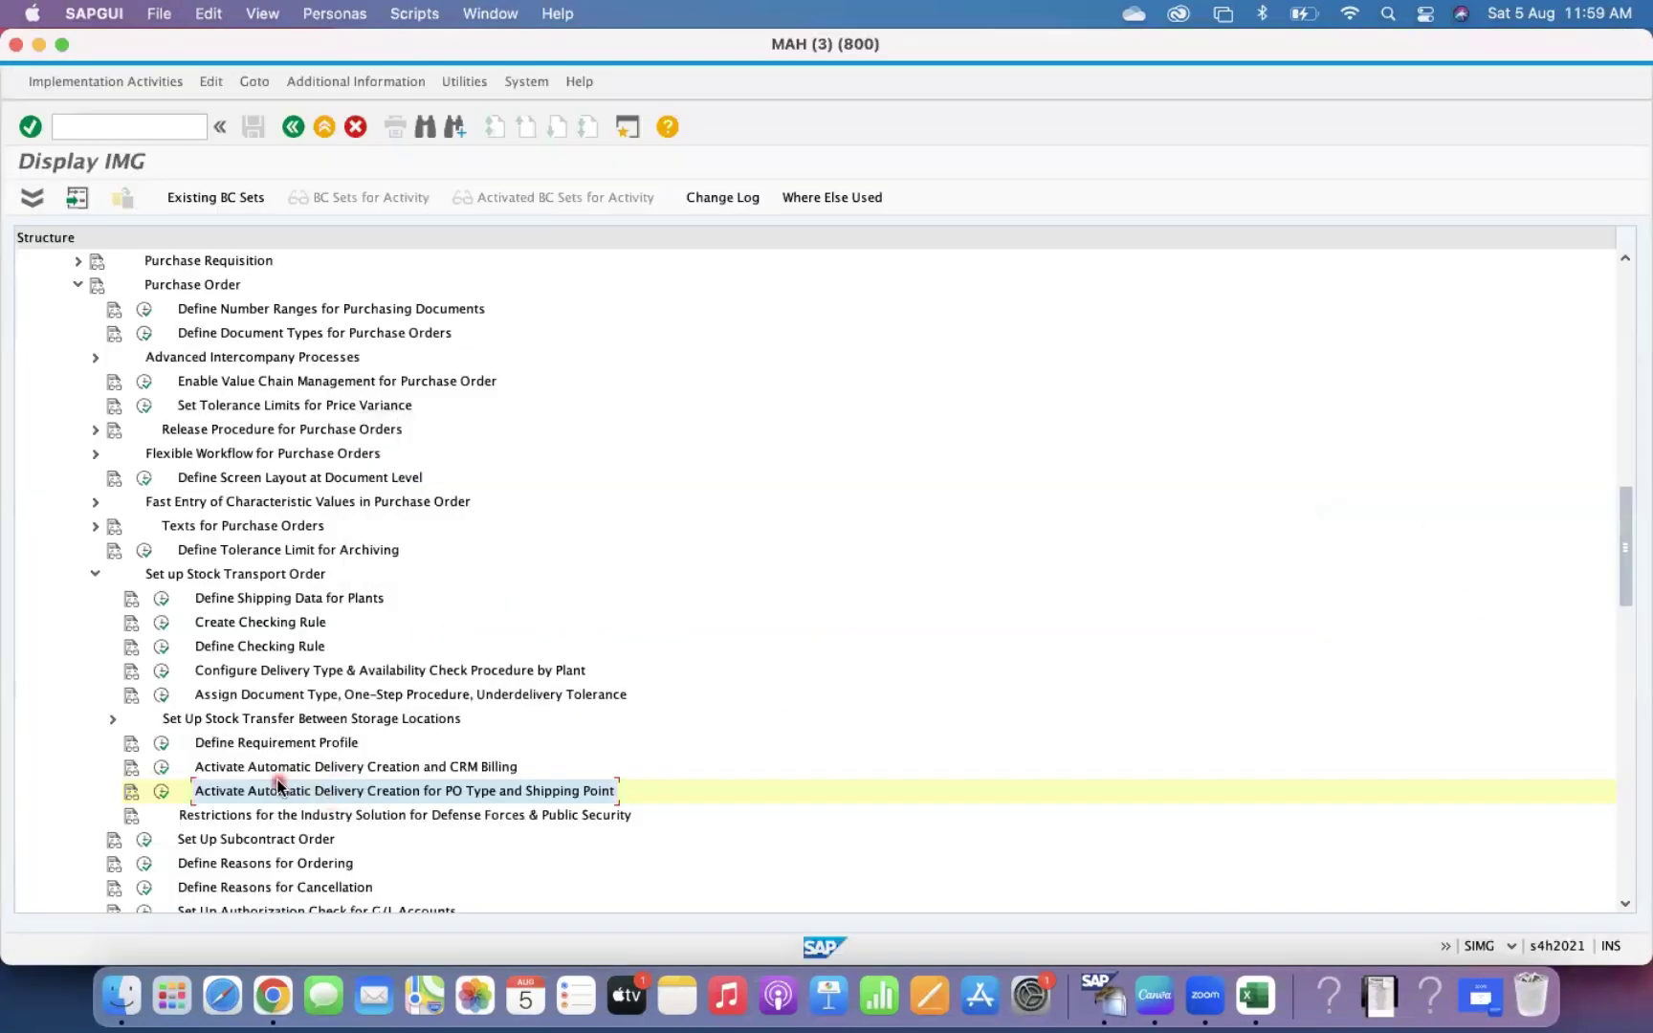
{"action": "left_click", "coordinate": [212, 647]}
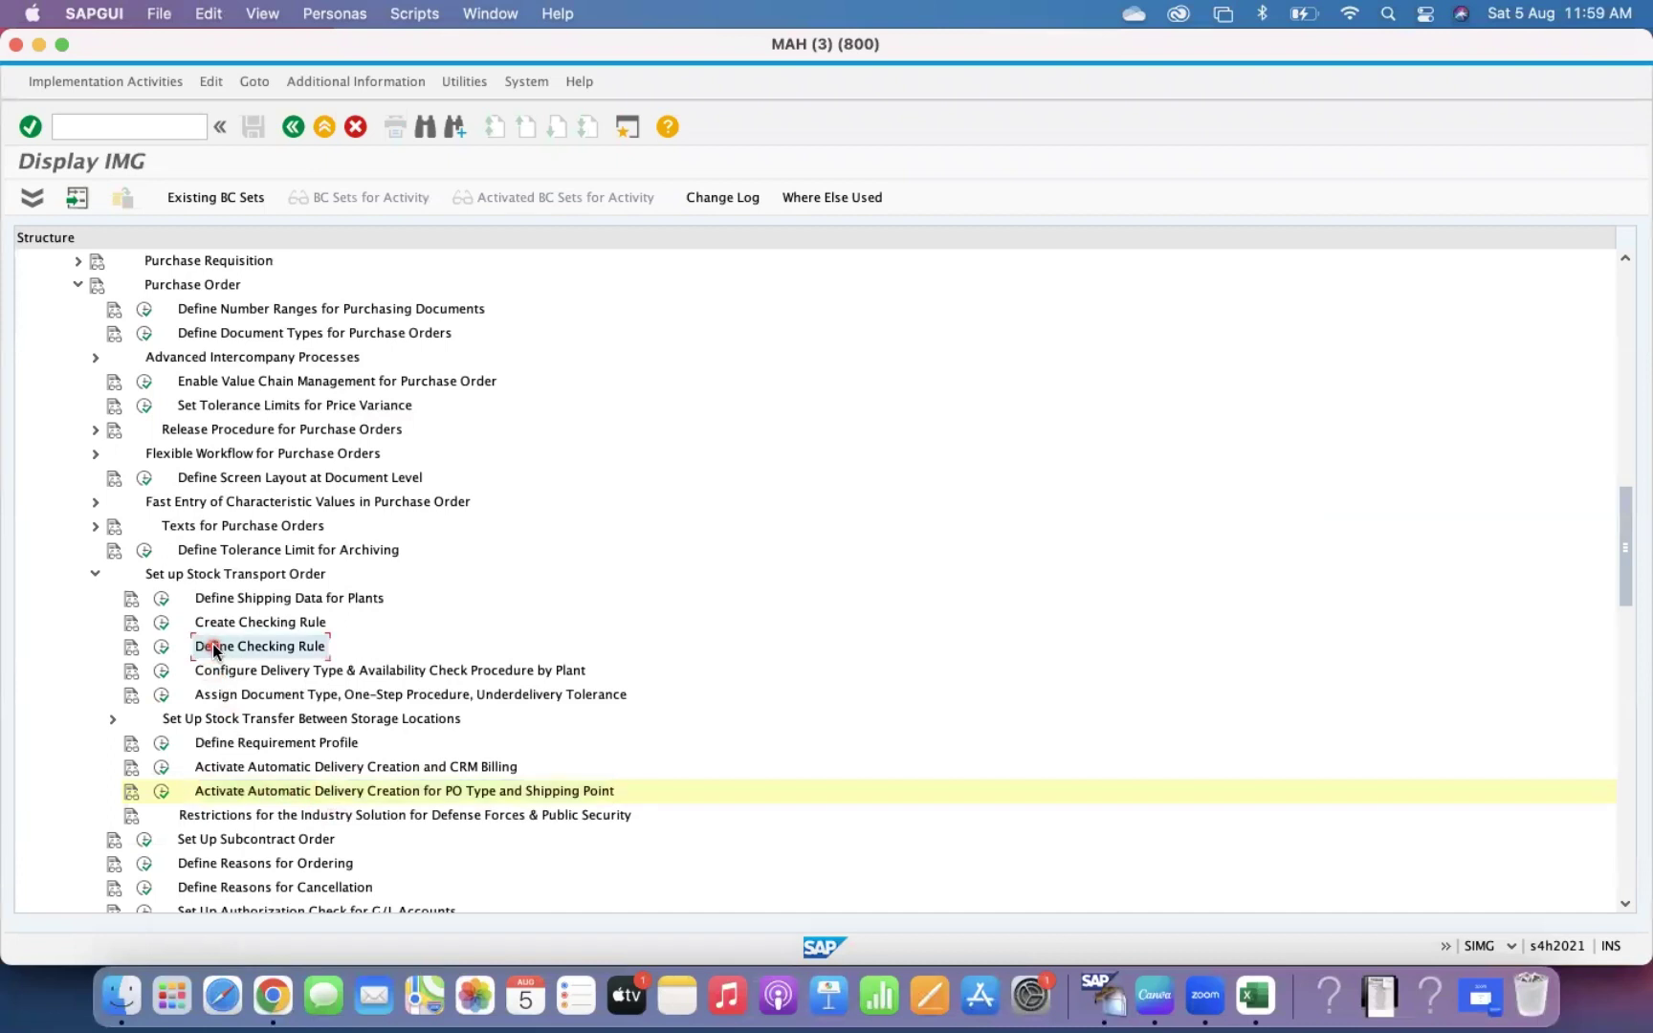
{"action": "key", "text": "super+Tab"}
Step: Enter the table headings Checking Rule in G15 and Impact in H15
{"action": "left_click", "coordinate": [519, 673]}
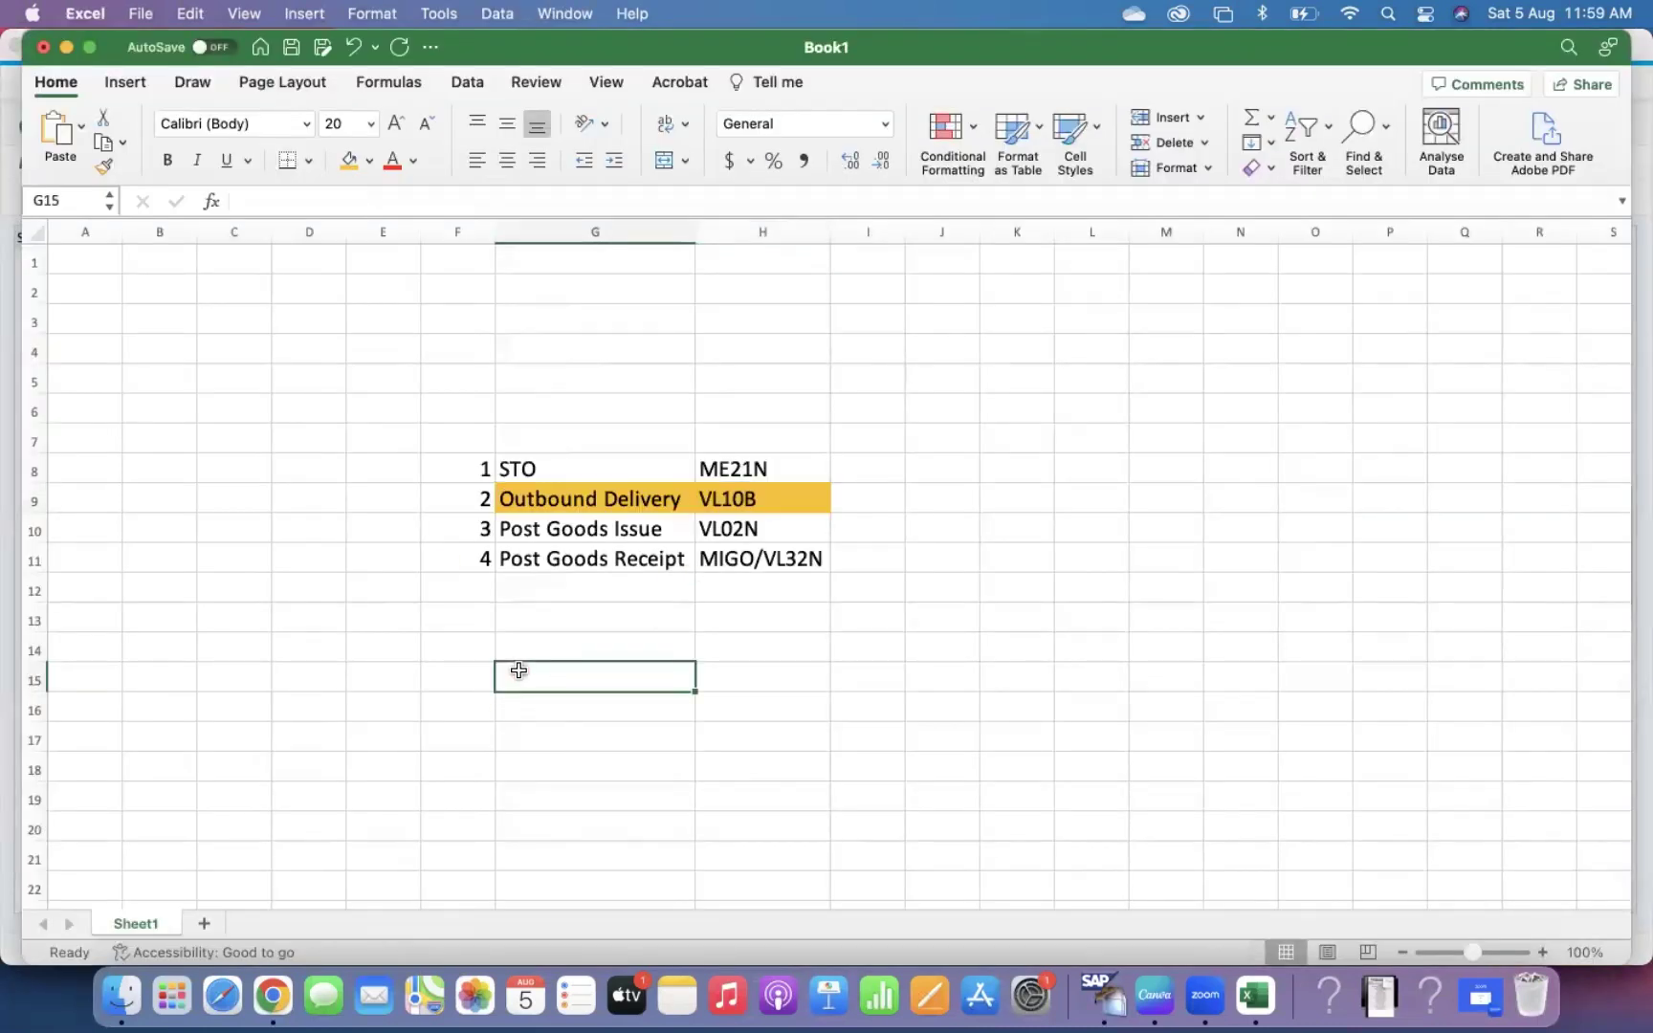
{"action": "type", "text": "chECKING r"}
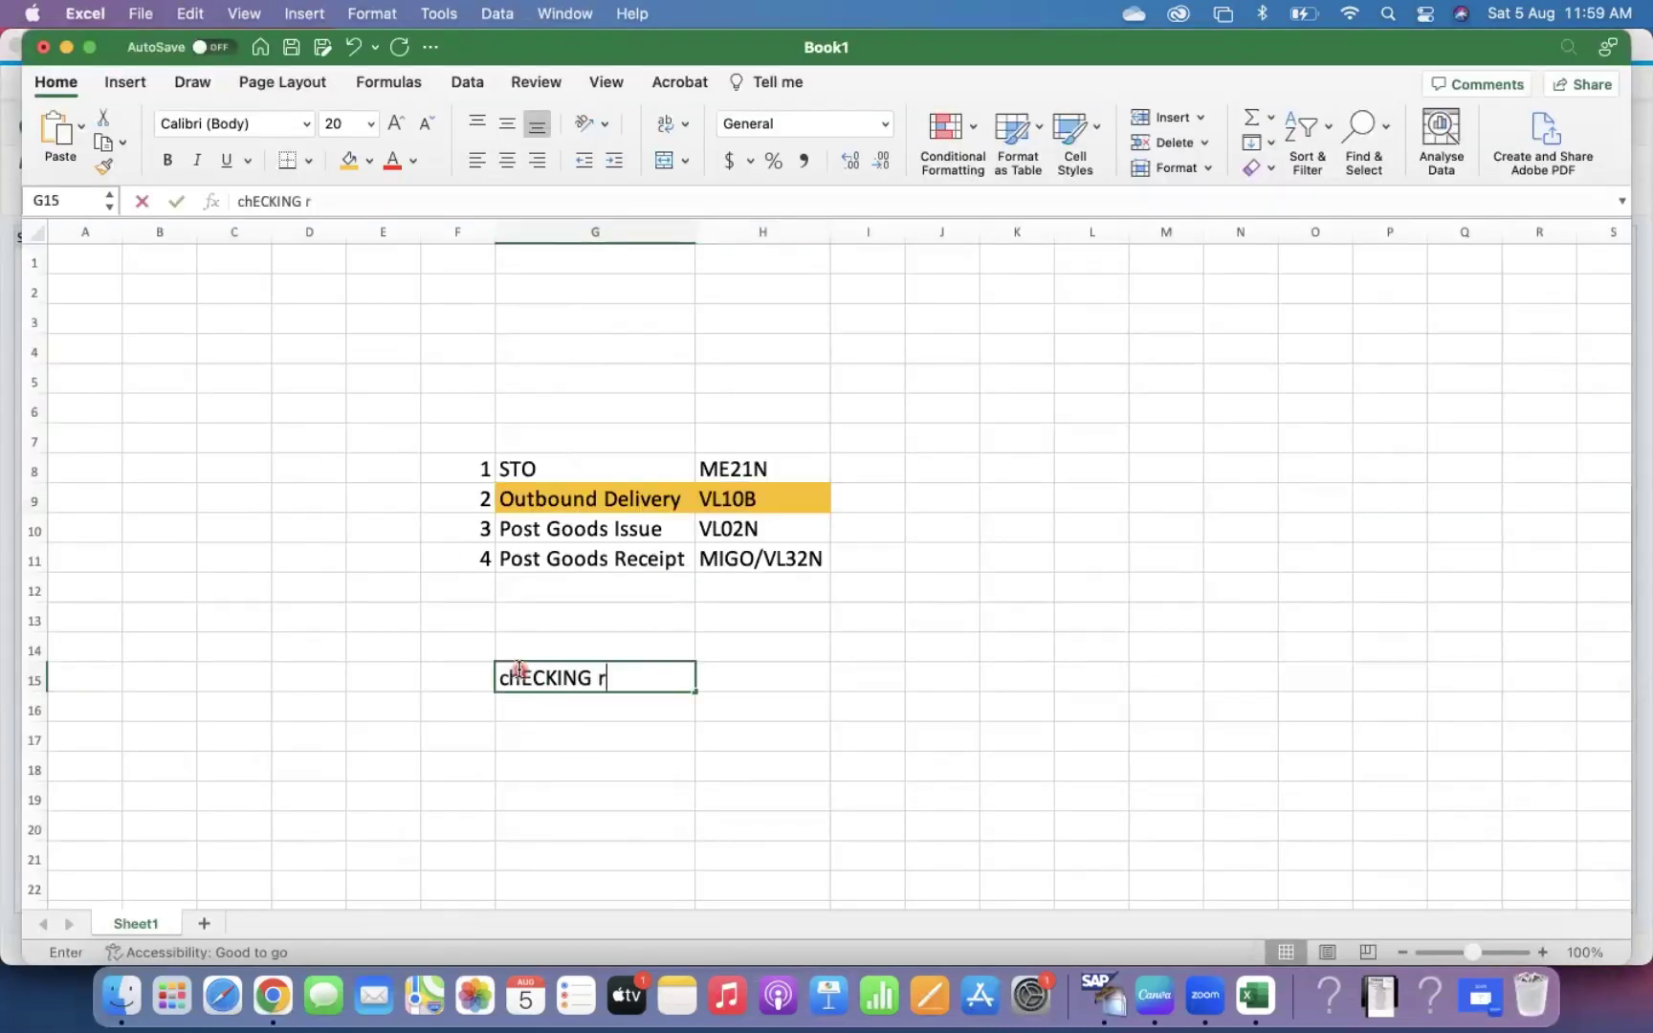
{"action": "key", "text": "BackSpace"}
{"action": "key", "text": "BackSpace"}
{"action": "key", "text": "BackSpace"}
{"action": "key", "text": "BackSpace"}
{"action": "key", "text": "BackSpace"}
{"action": "key", "text": "BackSpace"}
{"action": "key", "text": "BackSpace"}
{"action": "key", "text": "BackSpace"}
{"action": "key", "text": "BackSpace"}
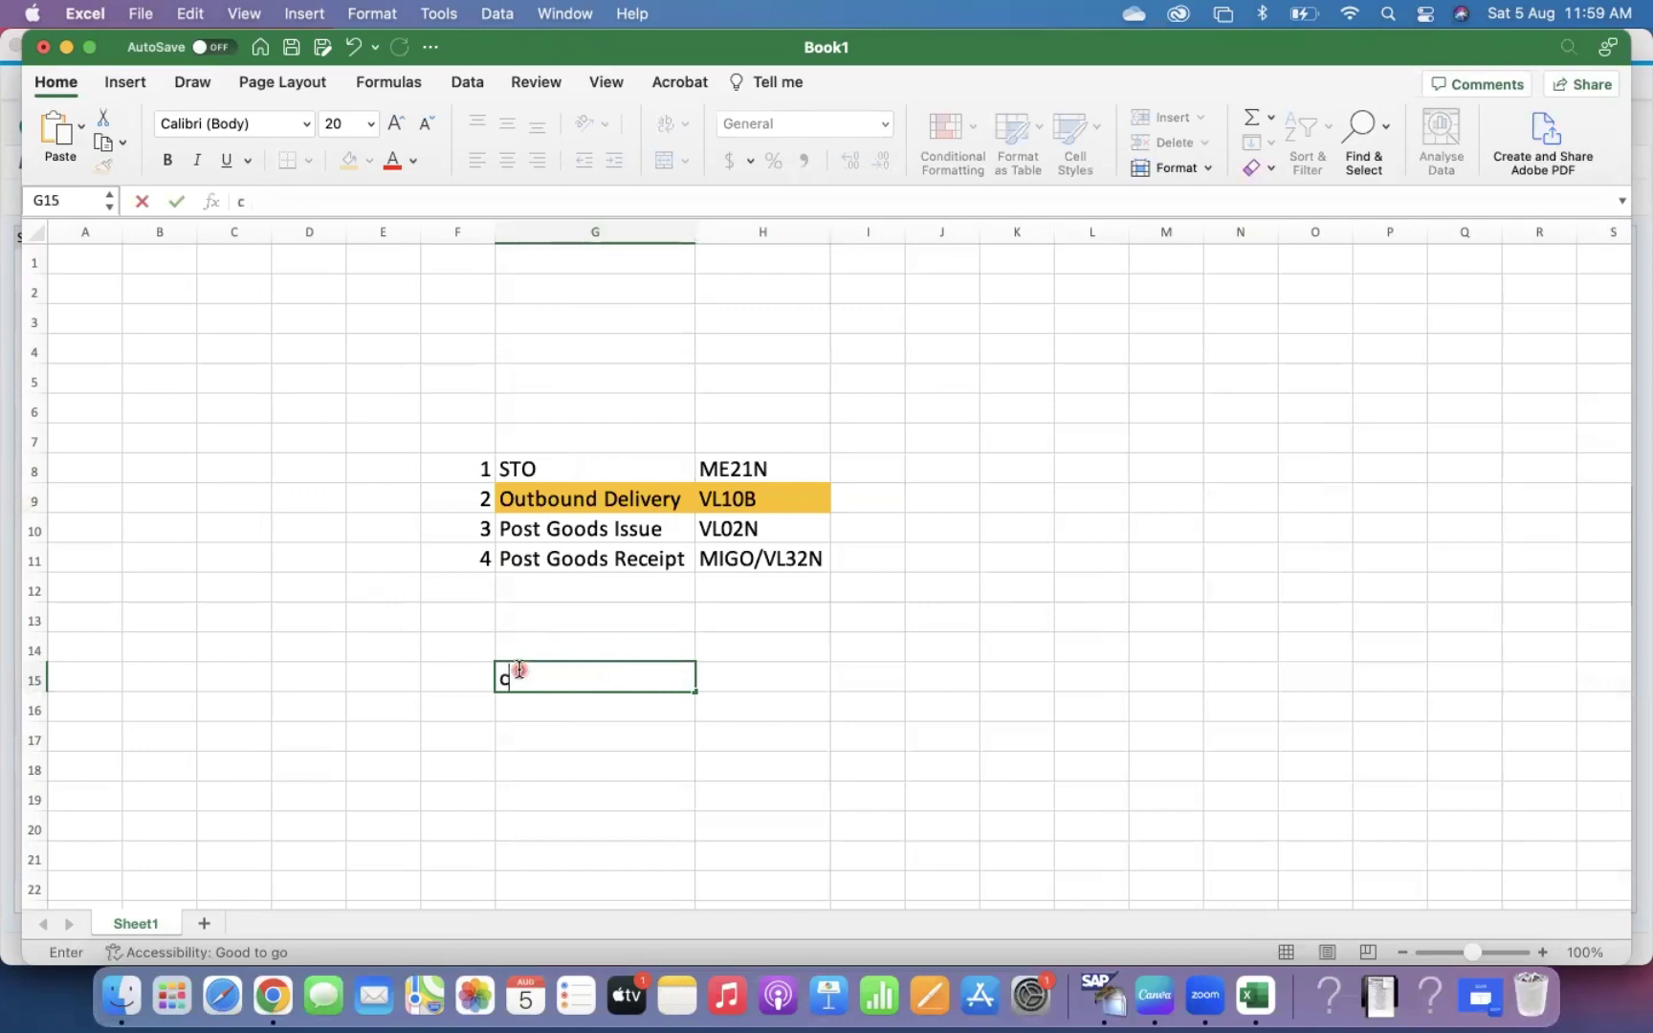
{"action": "type", "text": "hecking "}
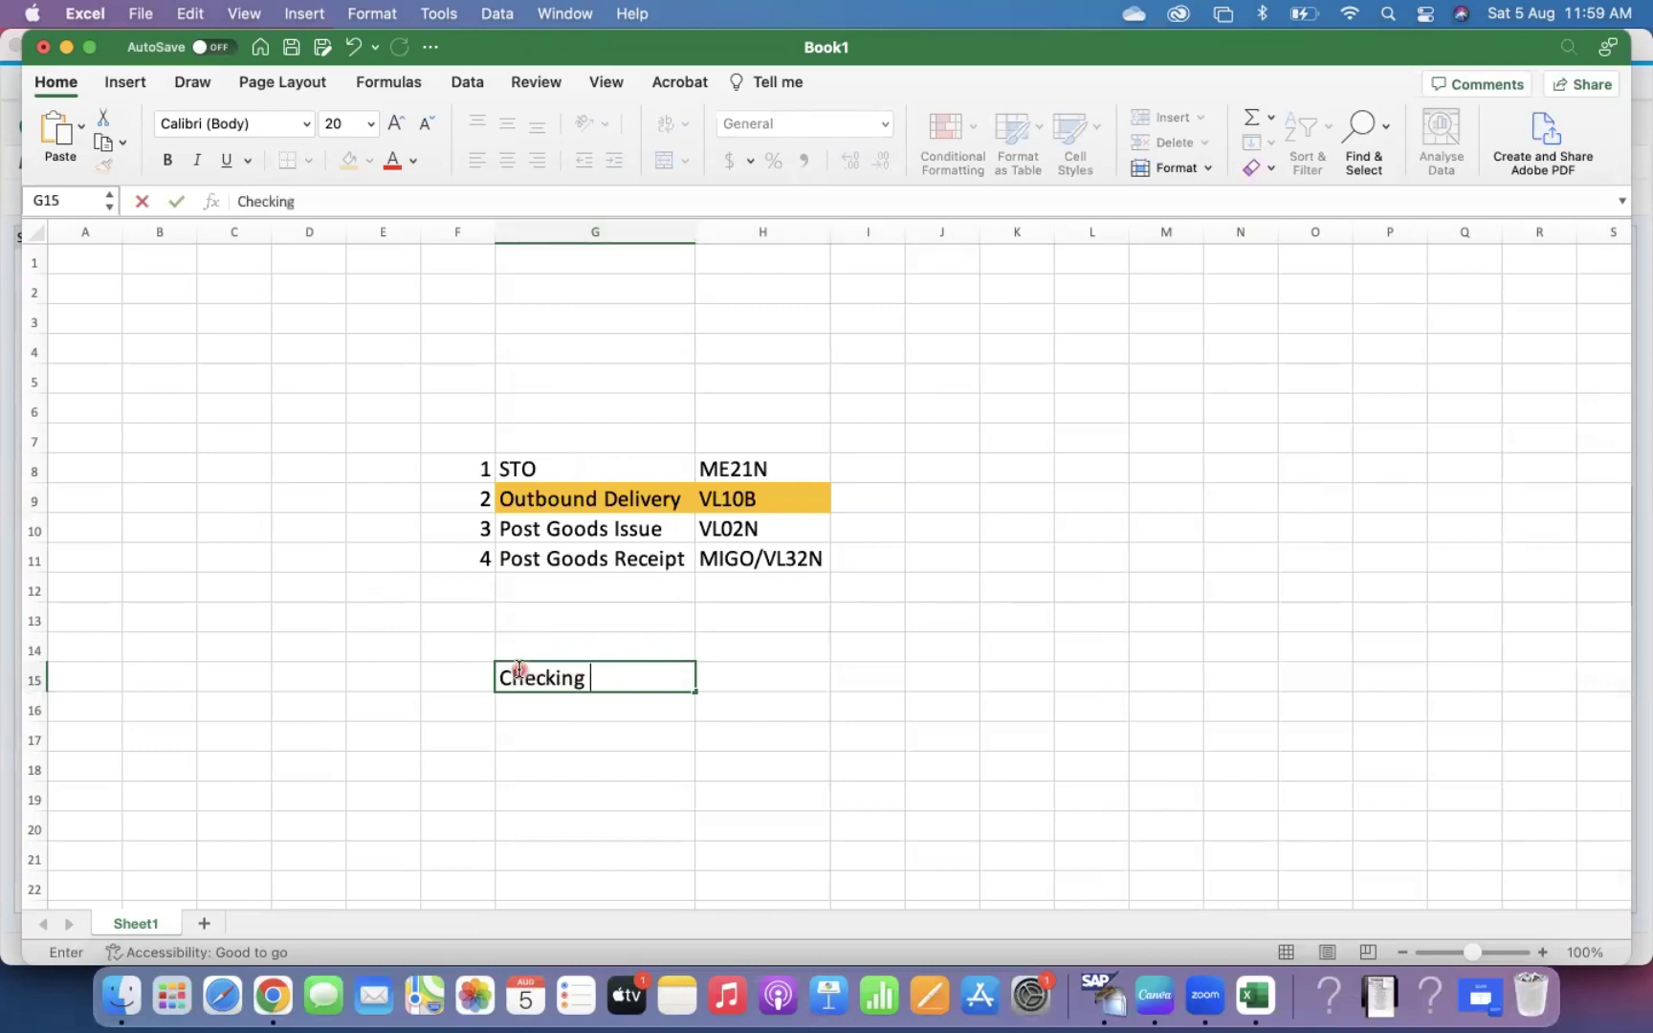
{"action": "type", "text": "Rule"}
{"action": "key", "text": "Tab"}
{"action": "type", "text": "Im"}
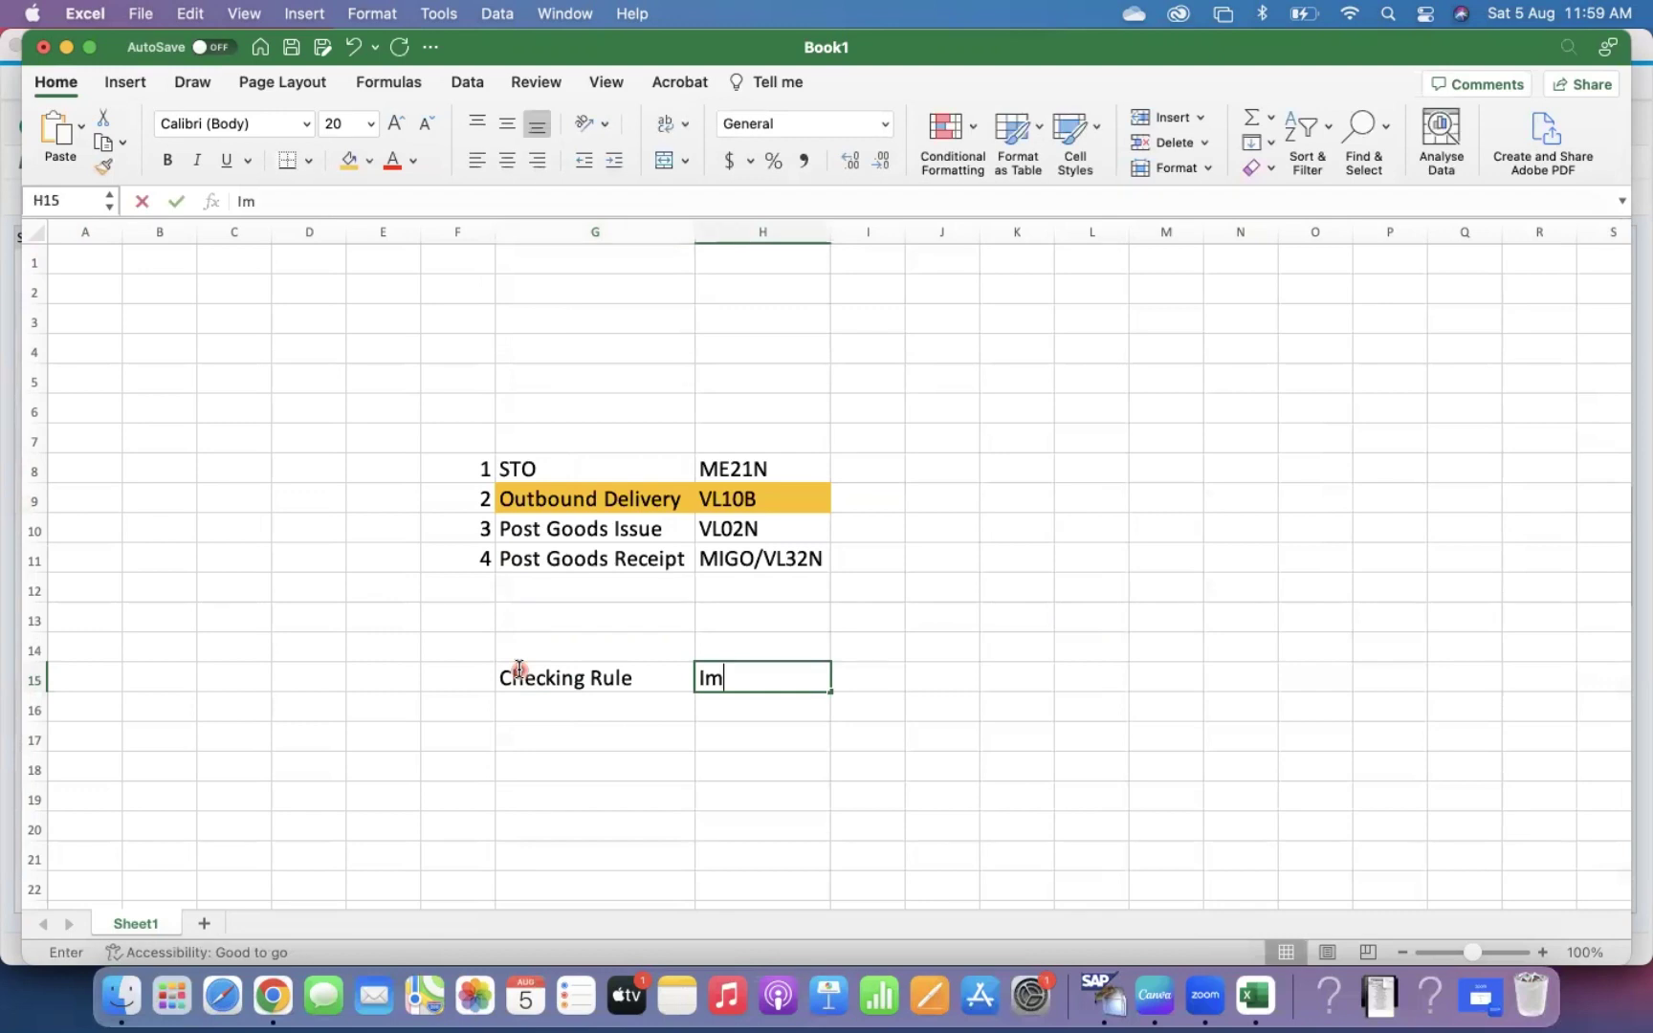
{"action": "type", "text": "pact"}
{"action": "key", "text": "Return"}
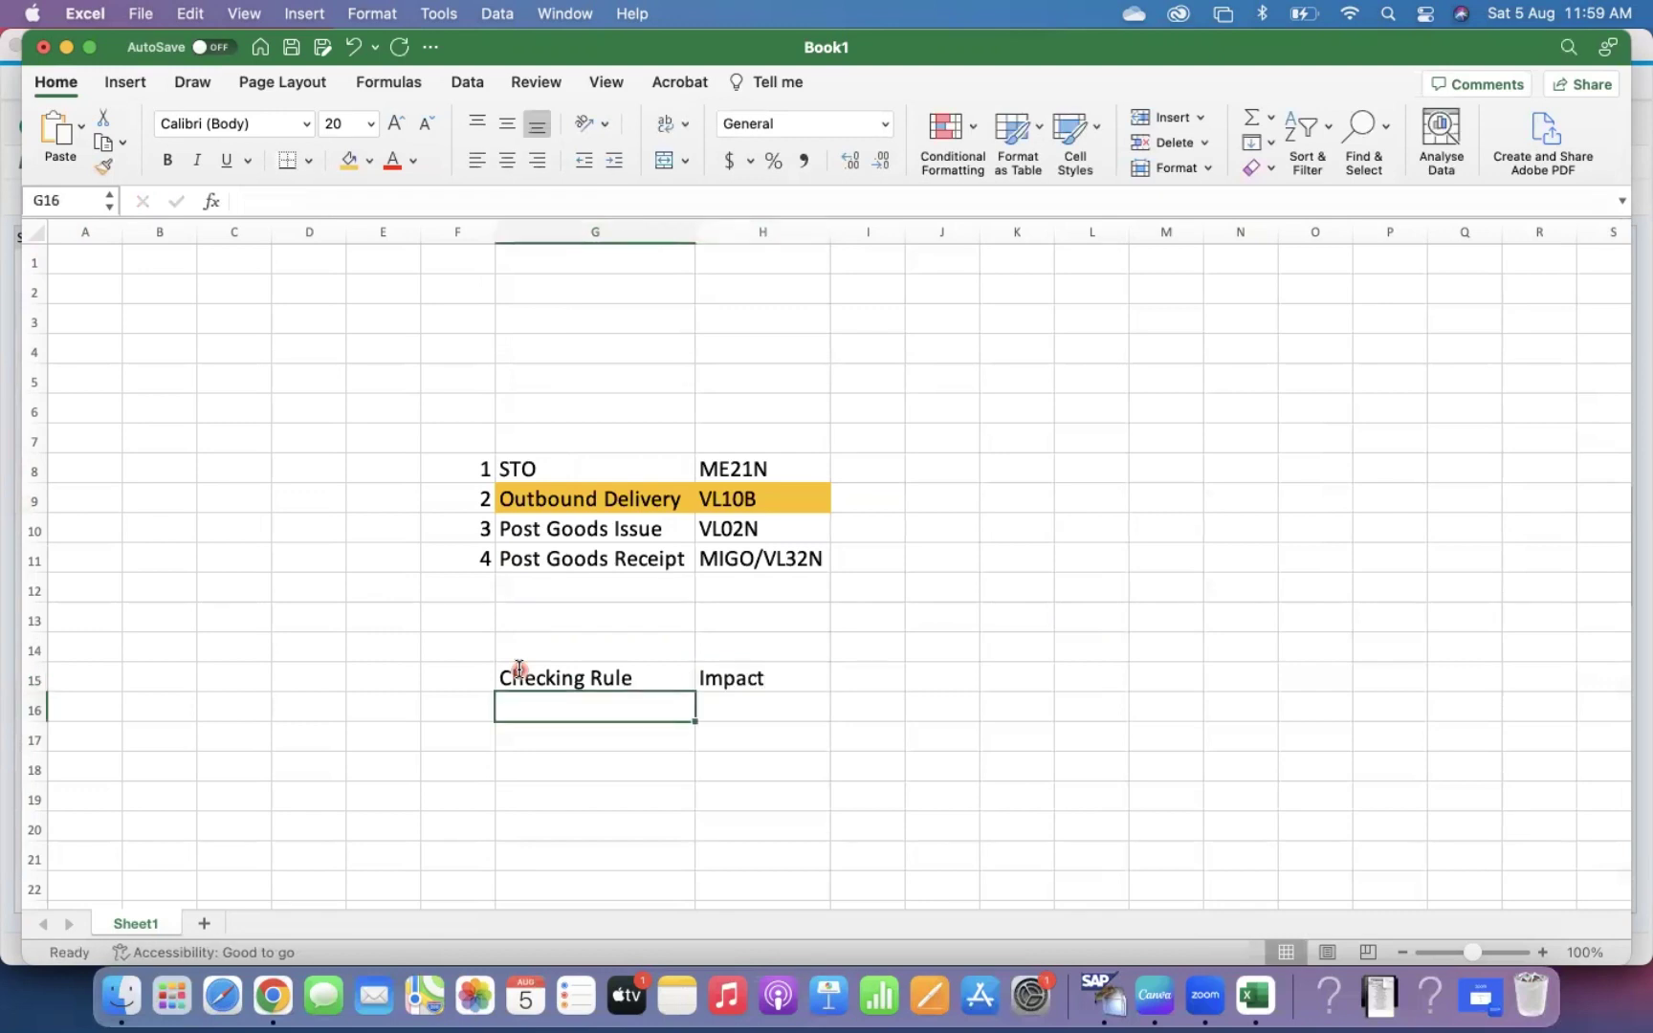
Step: Enter checking rule 01 in G16 with the impact "STO will be created but no Outbound delivery when there is insufficient stock" in H16
{"action": "type", "text": "01"}
{"action": "key", "text": "Tab"}
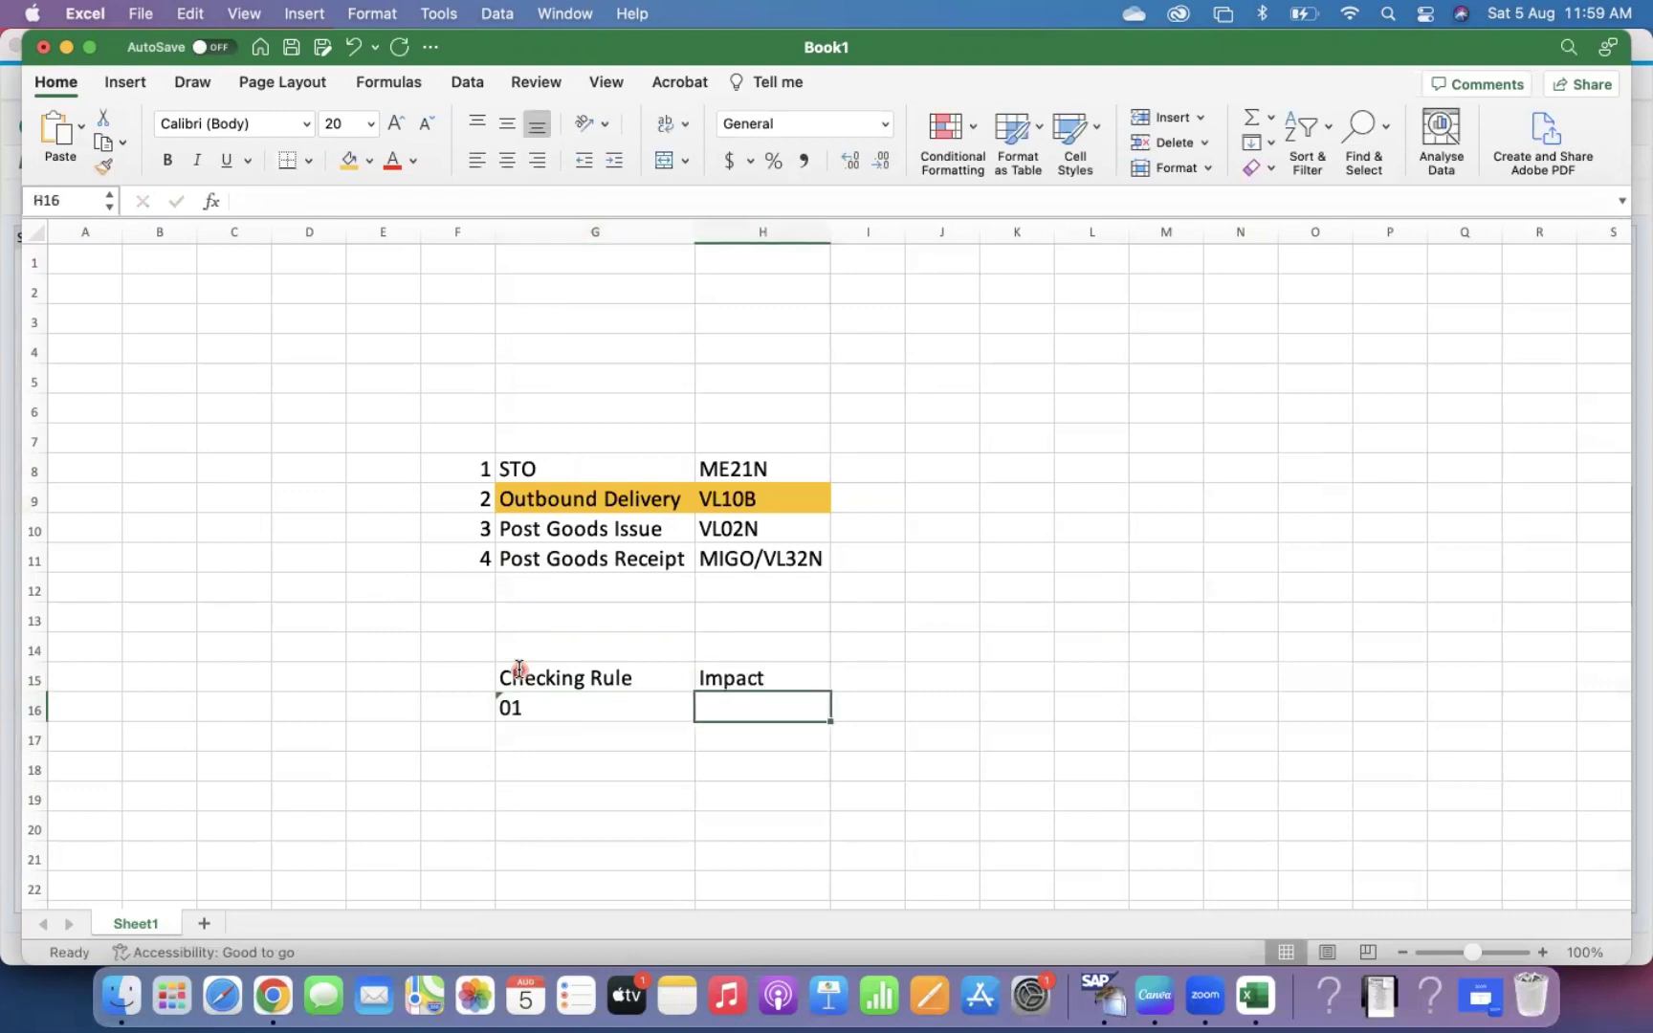
{"action": "type", "text": "STO "}
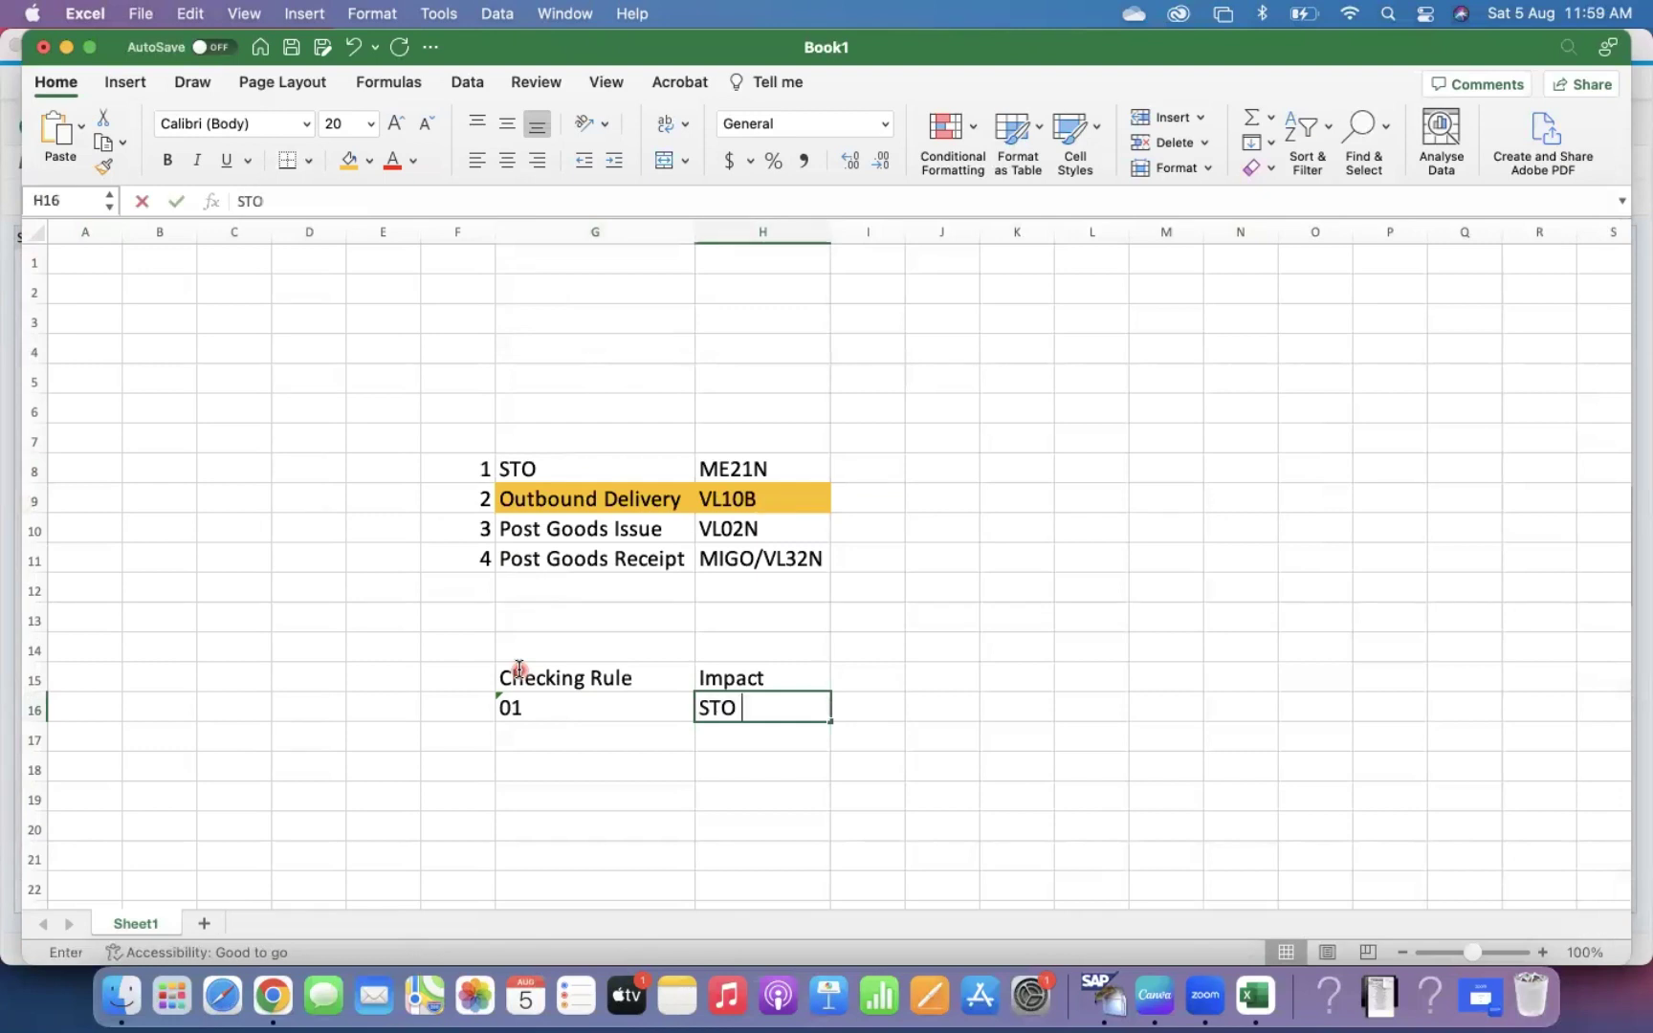
{"action": "type", "text": "will be cr"}
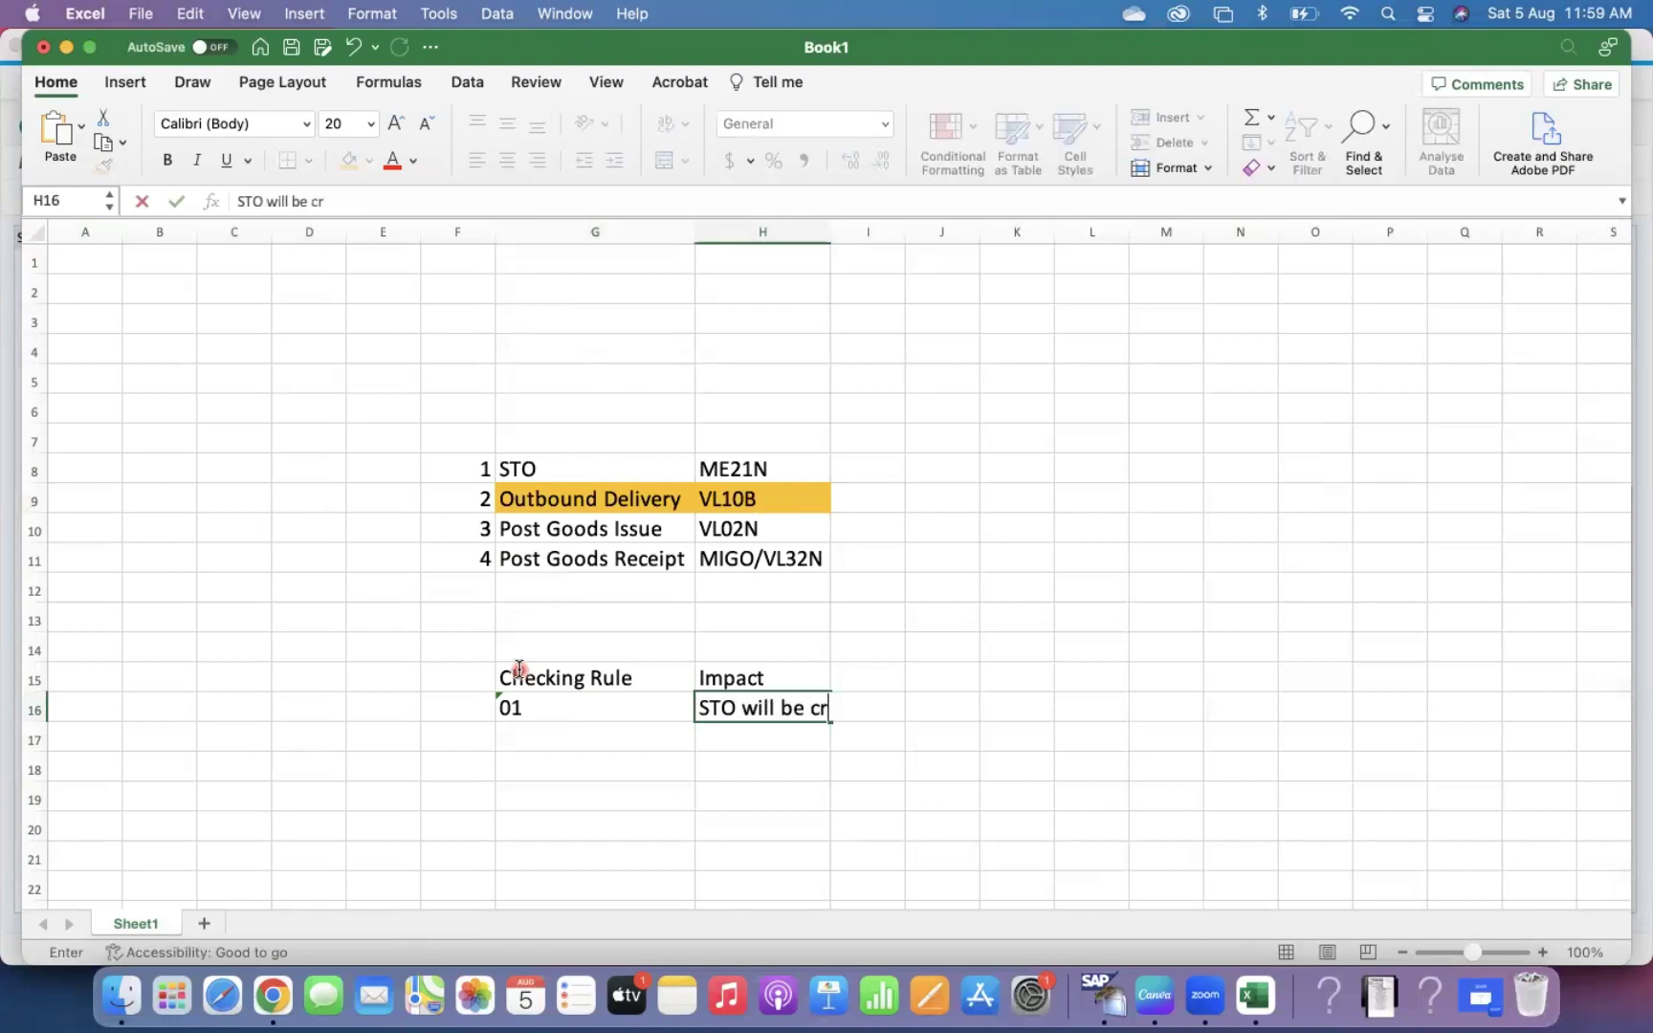
{"action": "type", "text": "eated but "}
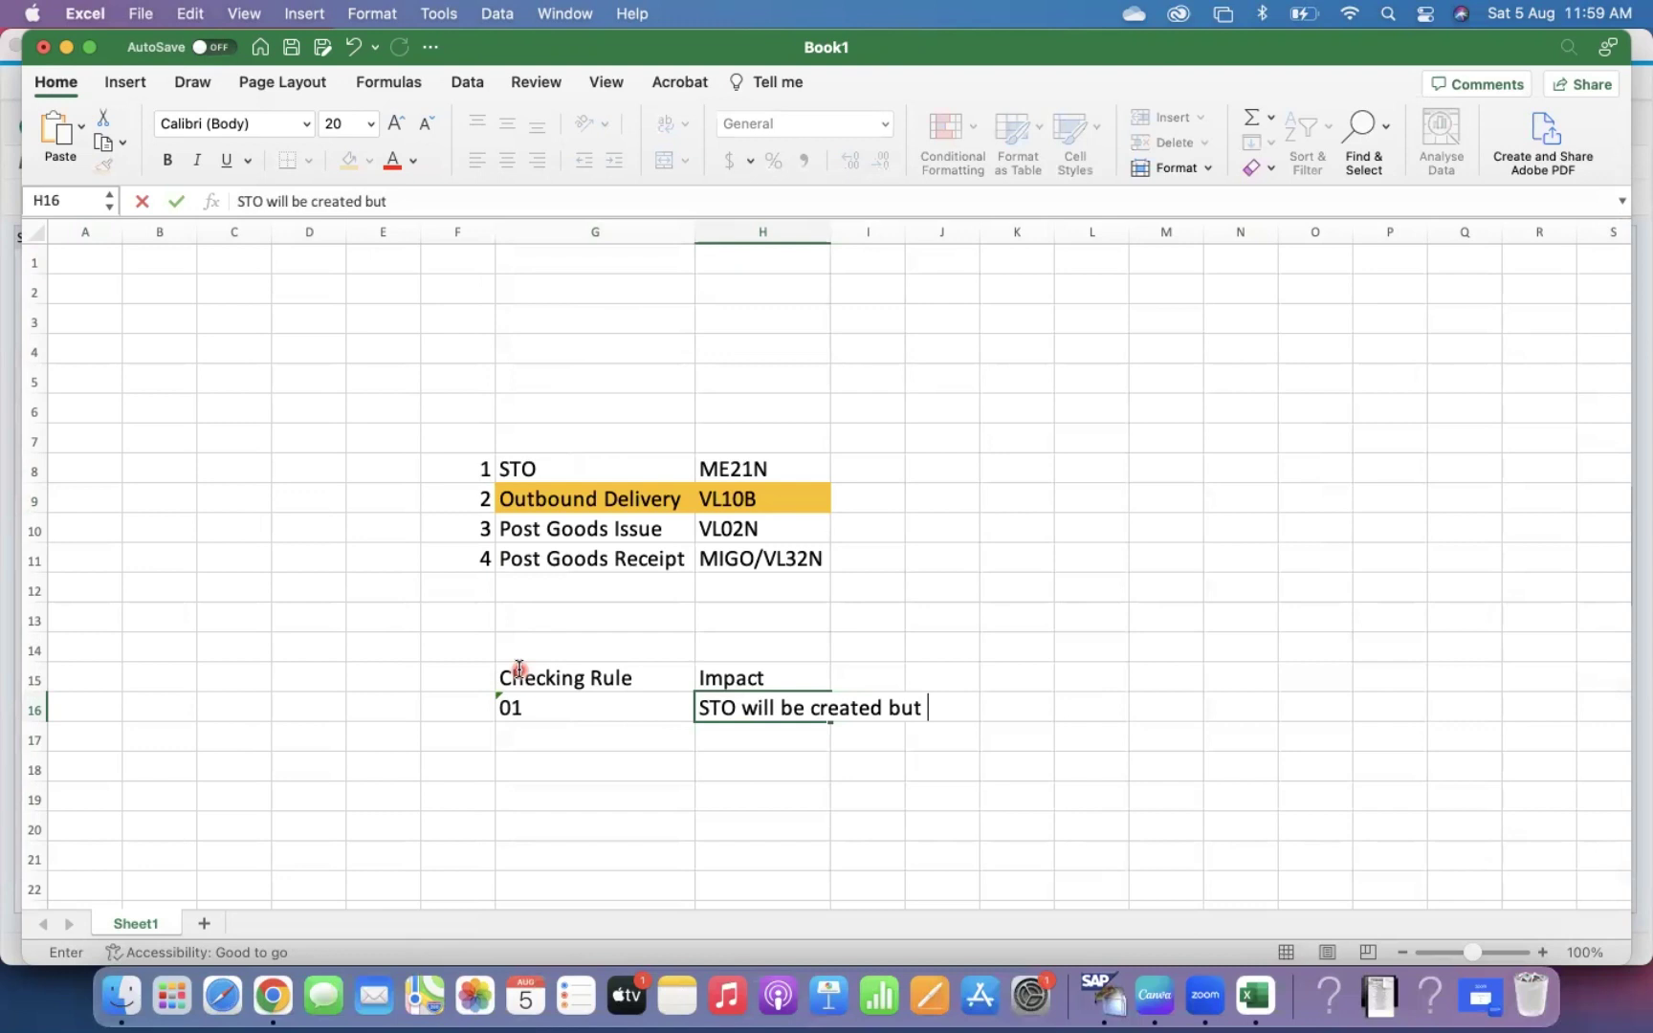
{"action": "type", "text": "no Outbound "}
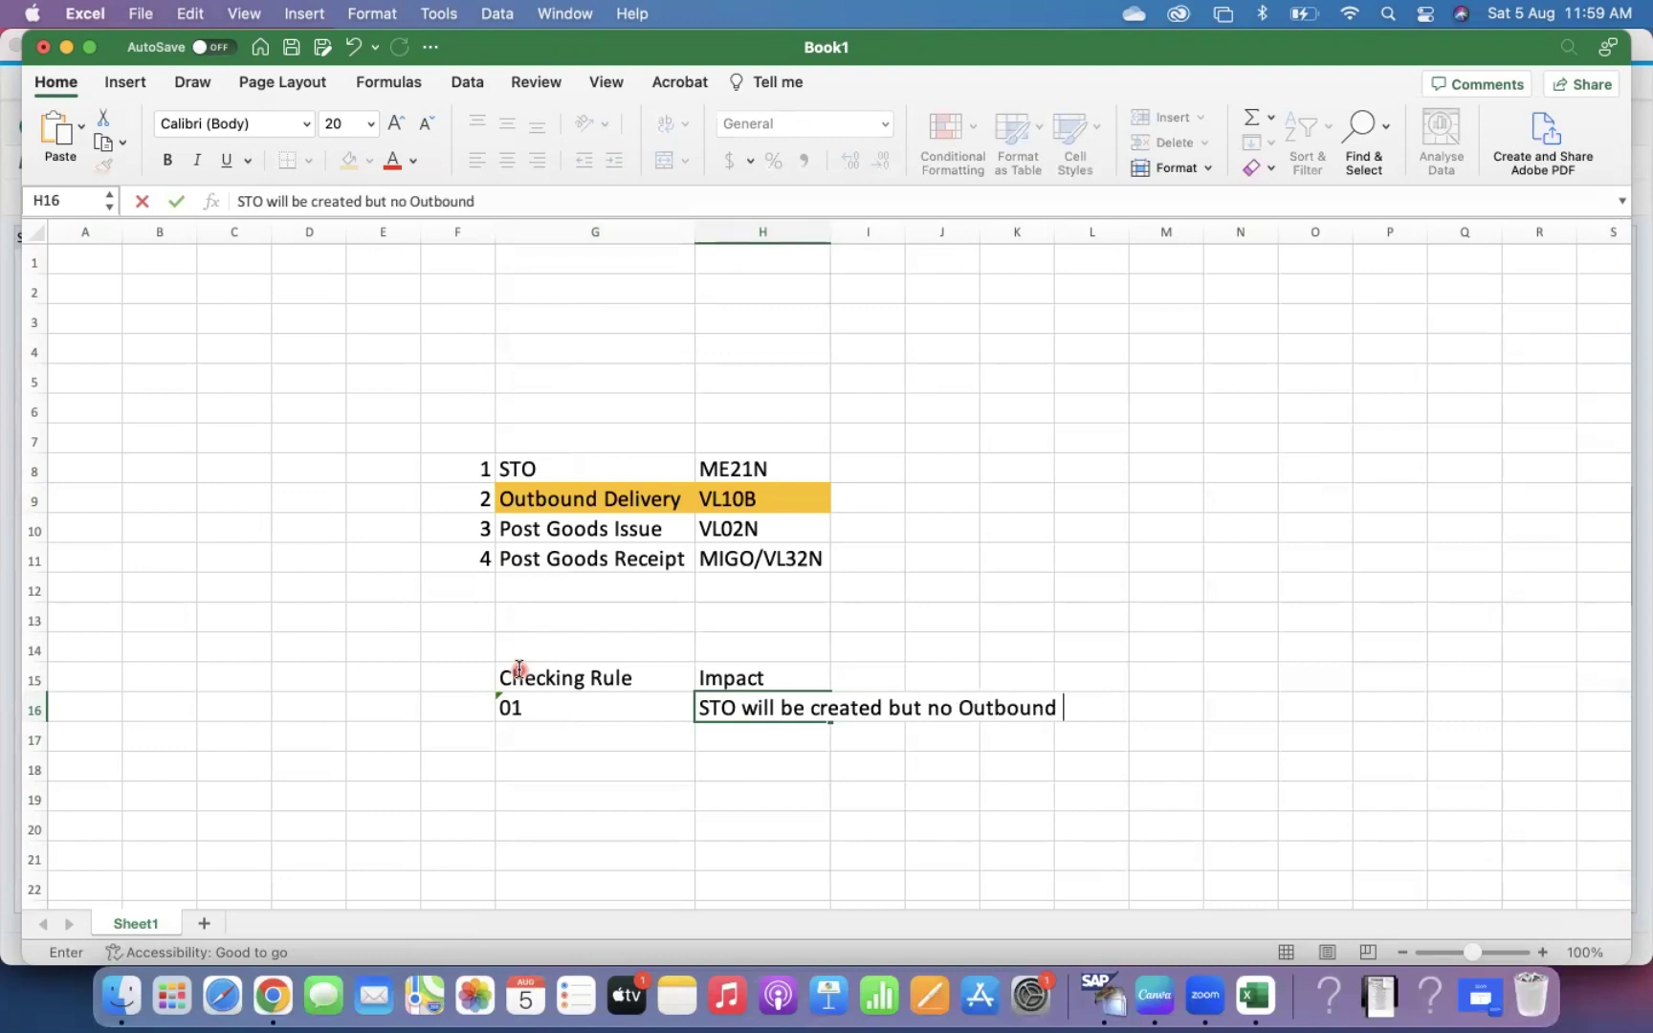
{"action": "type", "text": "delivery when ther"}
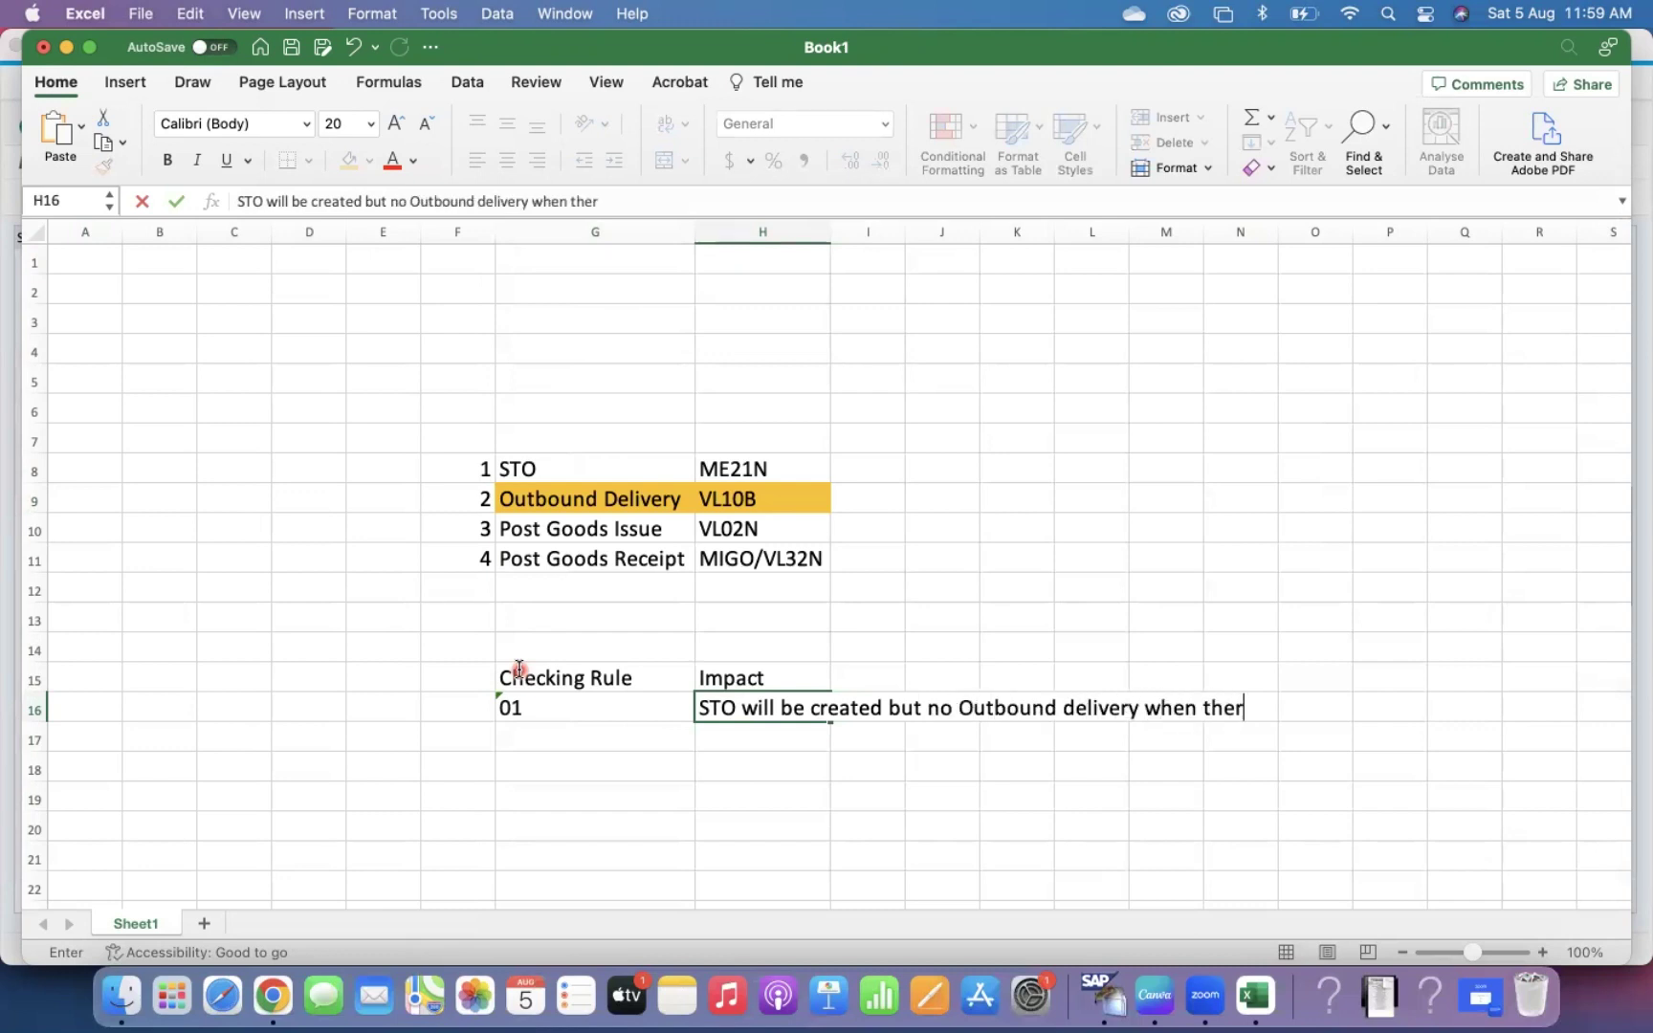
{"action": "type", "text": "e is no su"}
{"action": "key", "text": "BackSpace"}
{"action": "key", "text": "BackSpace"}
{"action": "key", "text": "BackSpace"}
{"action": "key", "text": "BackSpace"}
{"action": "type", "text": "insuffic"}
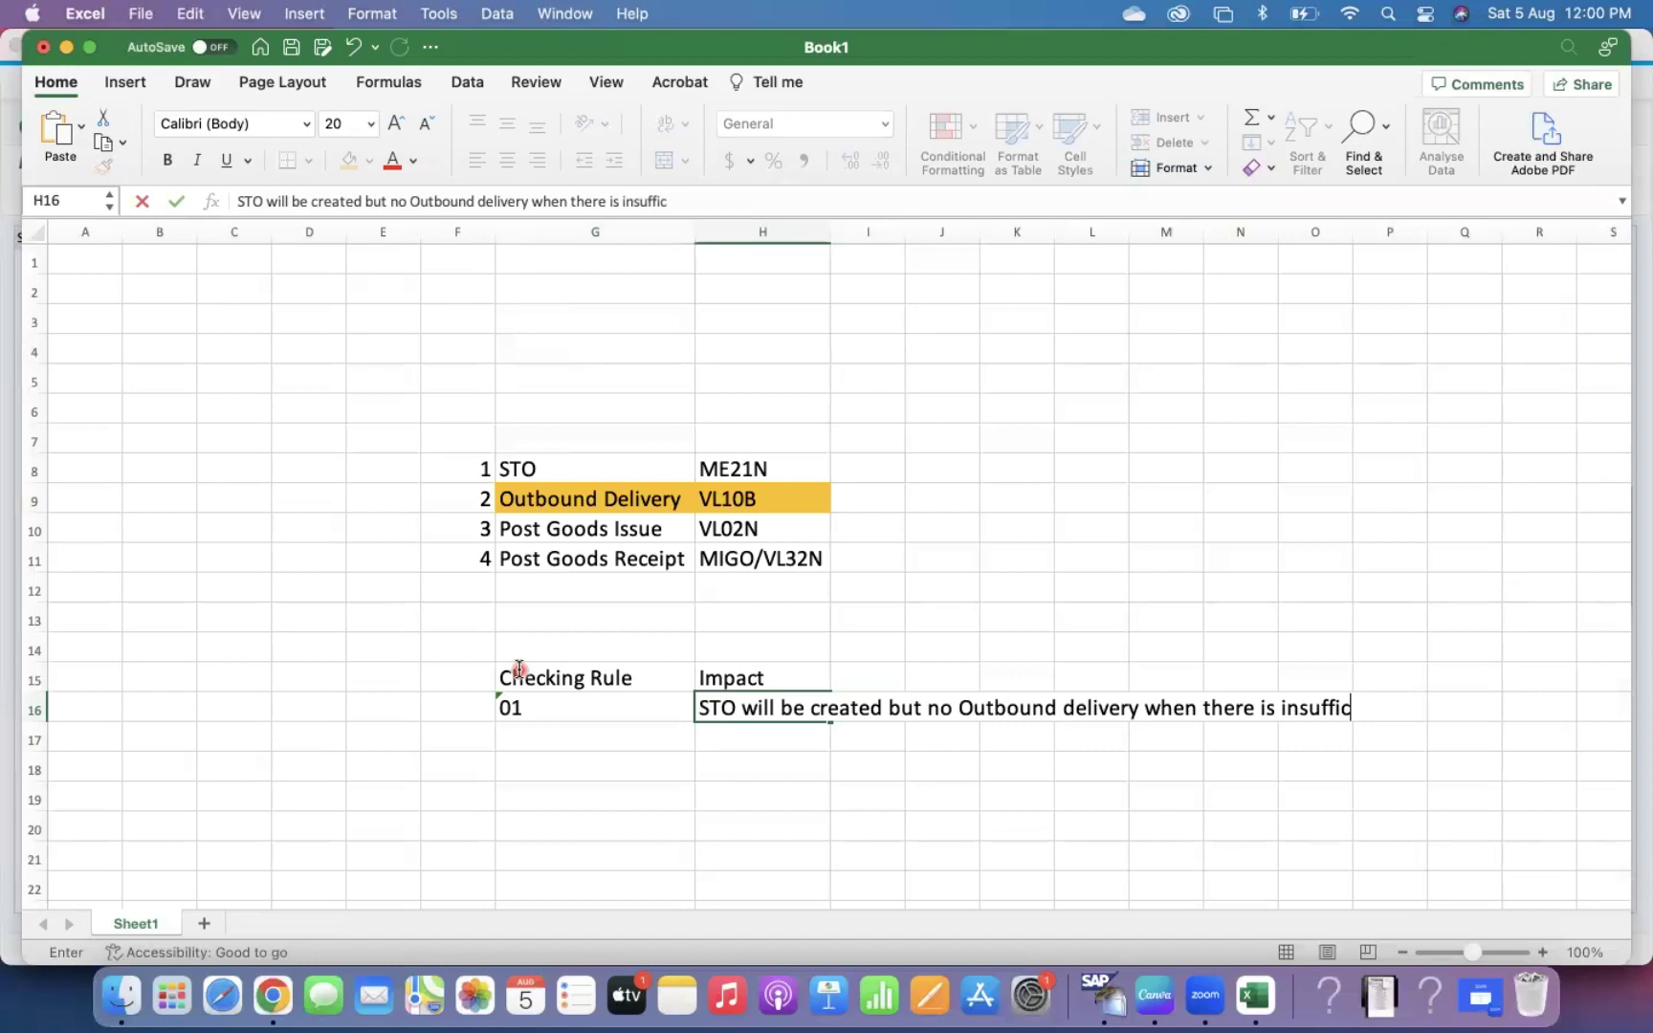
{"action": "type", "text": "ient stock"}
{"action": "key", "text": "Return"}
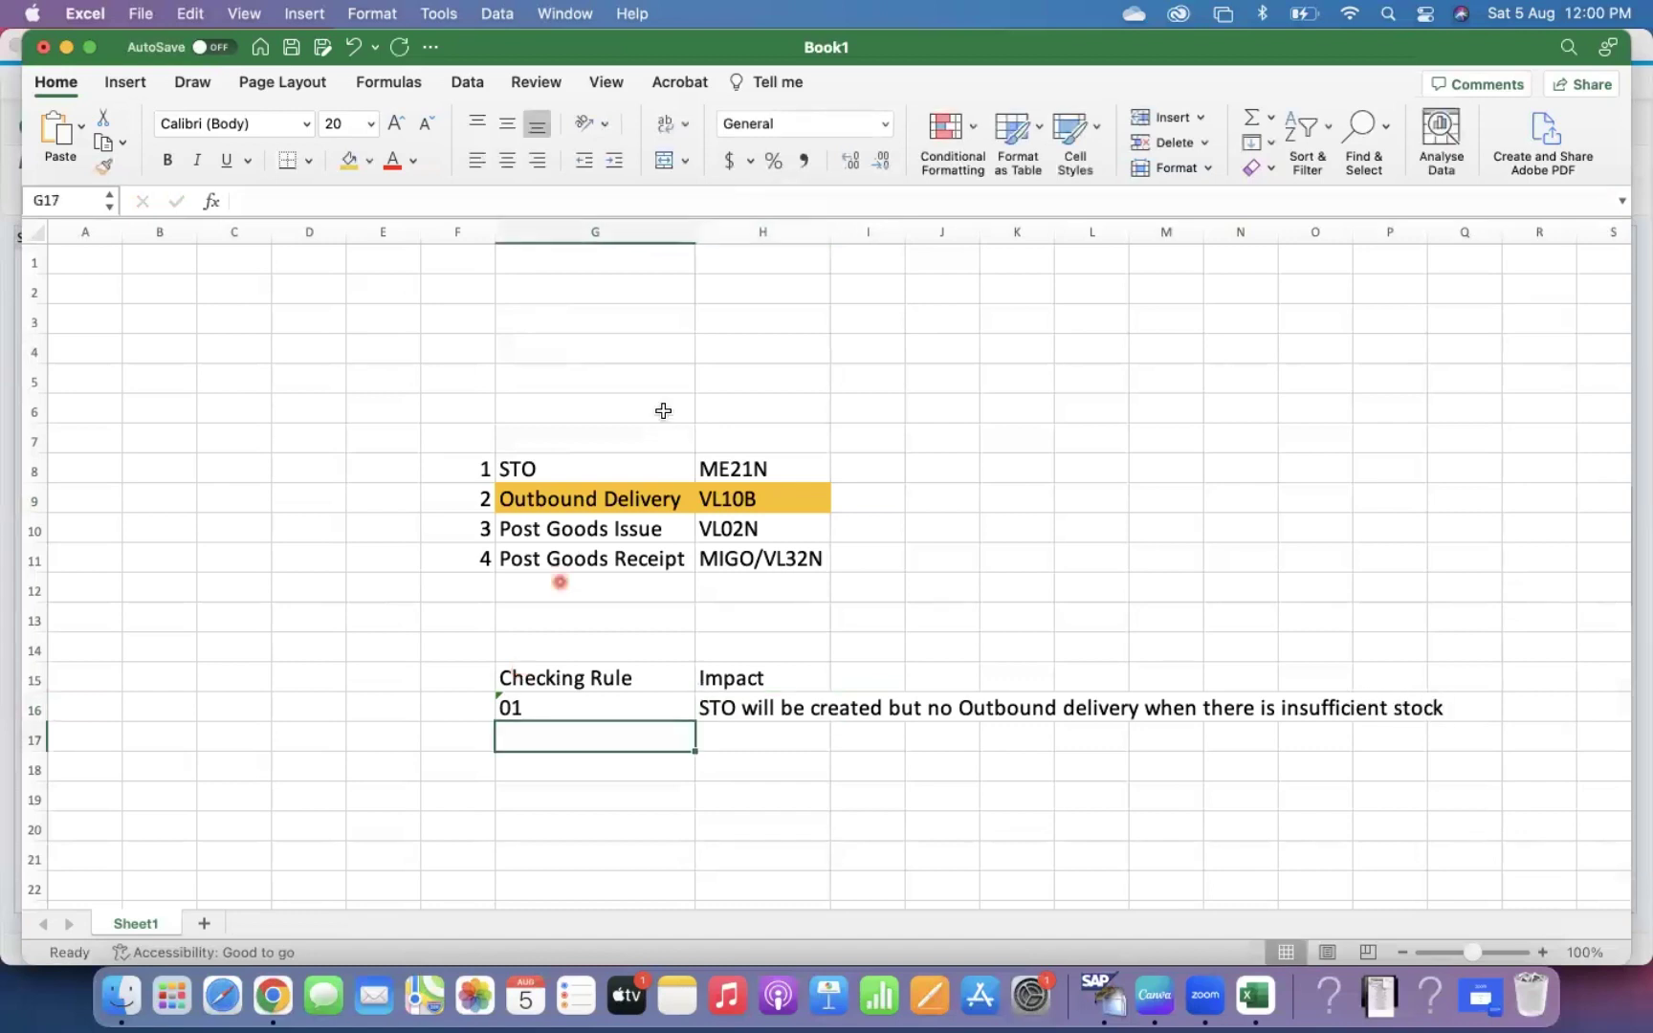
Step: Fit column H's width to its contents and enter checking rule B in G17
{"action": "double_click", "coordinate": [830, 232]}
{"action": "type", "text": "b"}
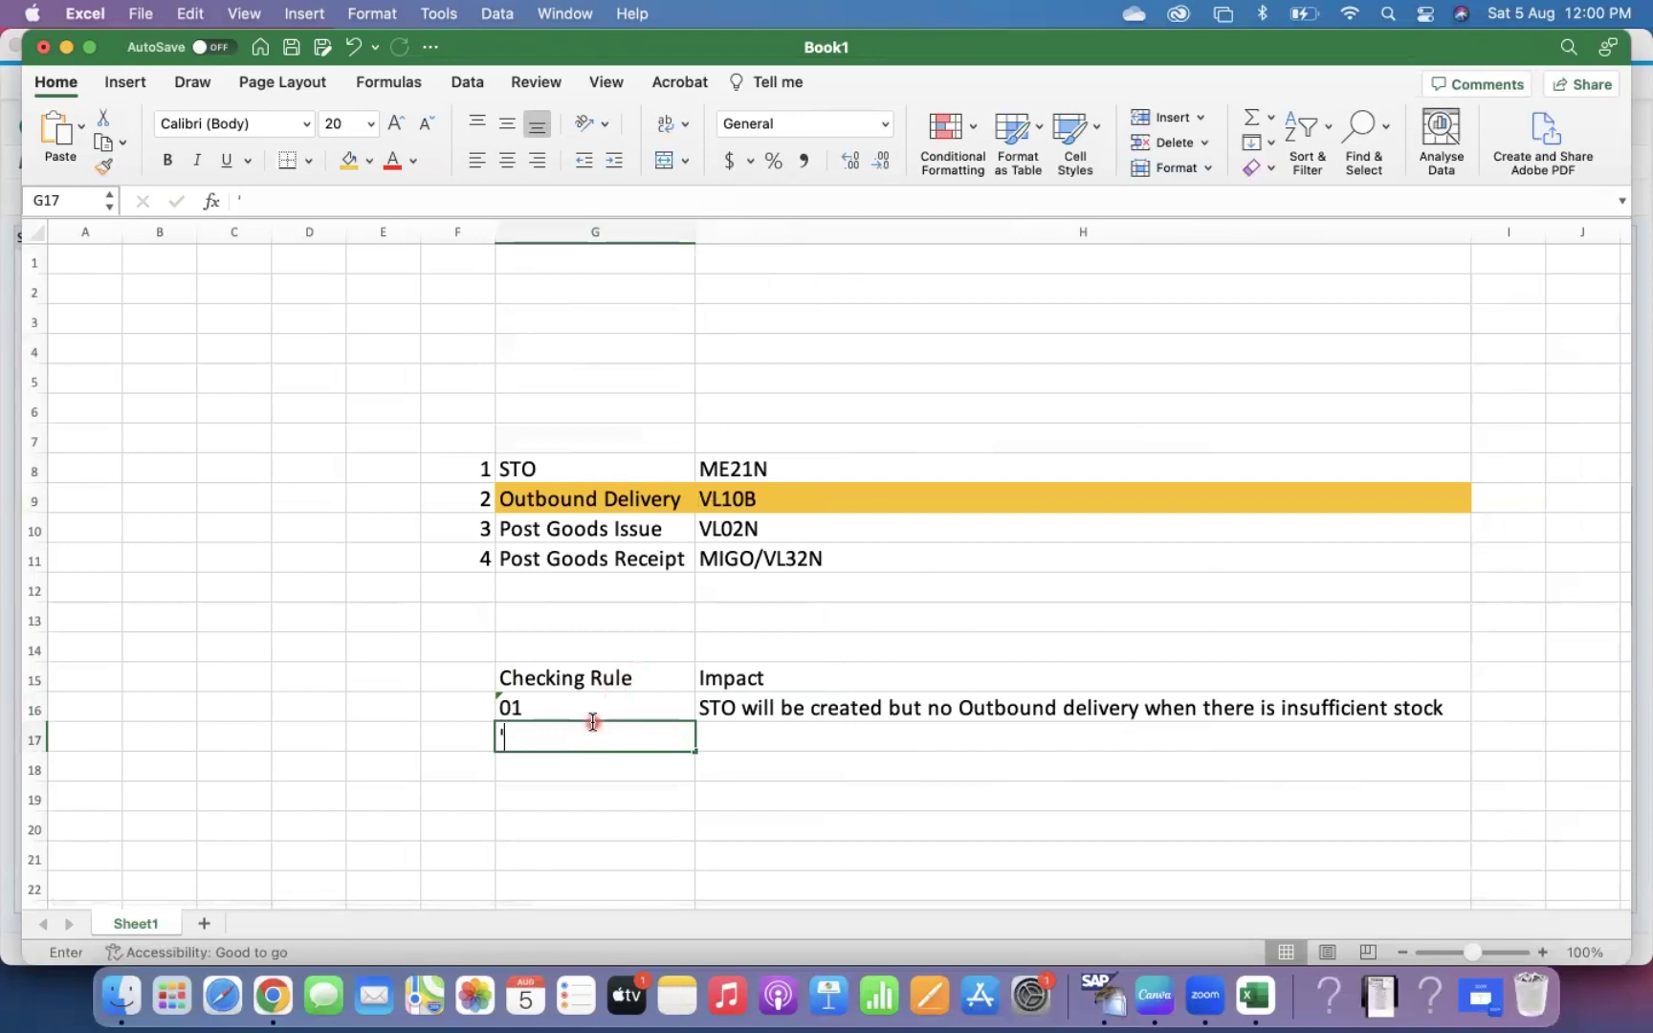
{"action": "key", "text": "BackSpace"}
{"action": "type", "text": "B"}
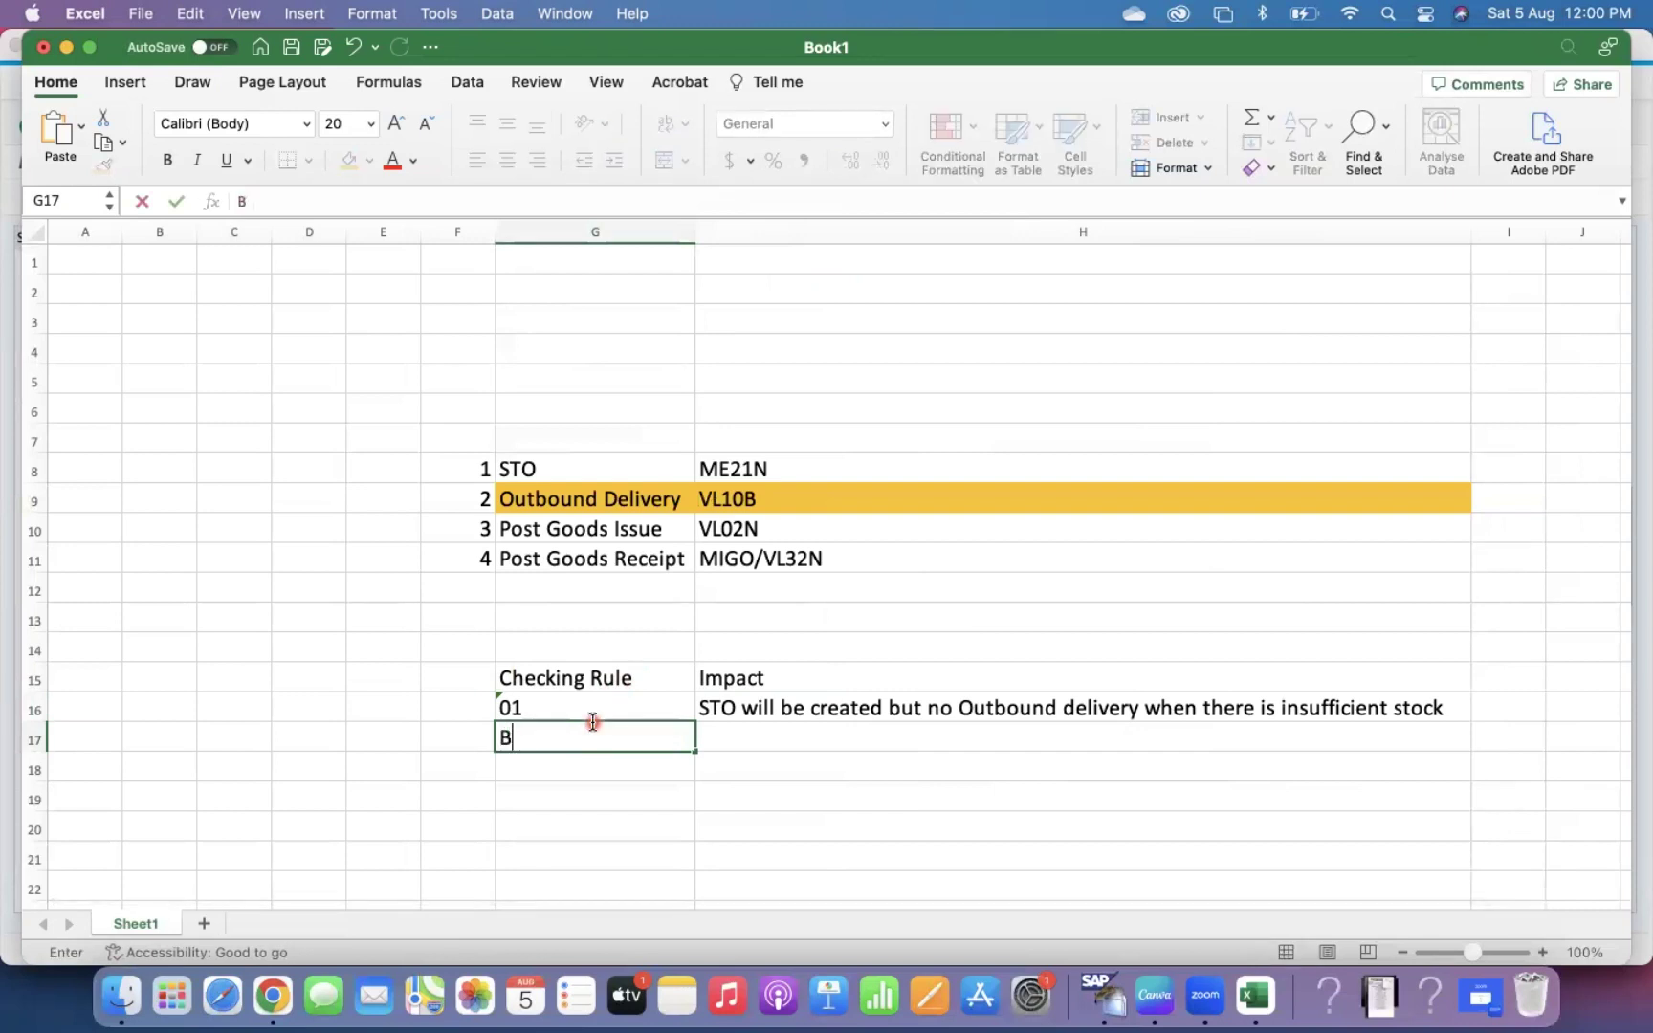
{"action": "key", "text": "Tab"}
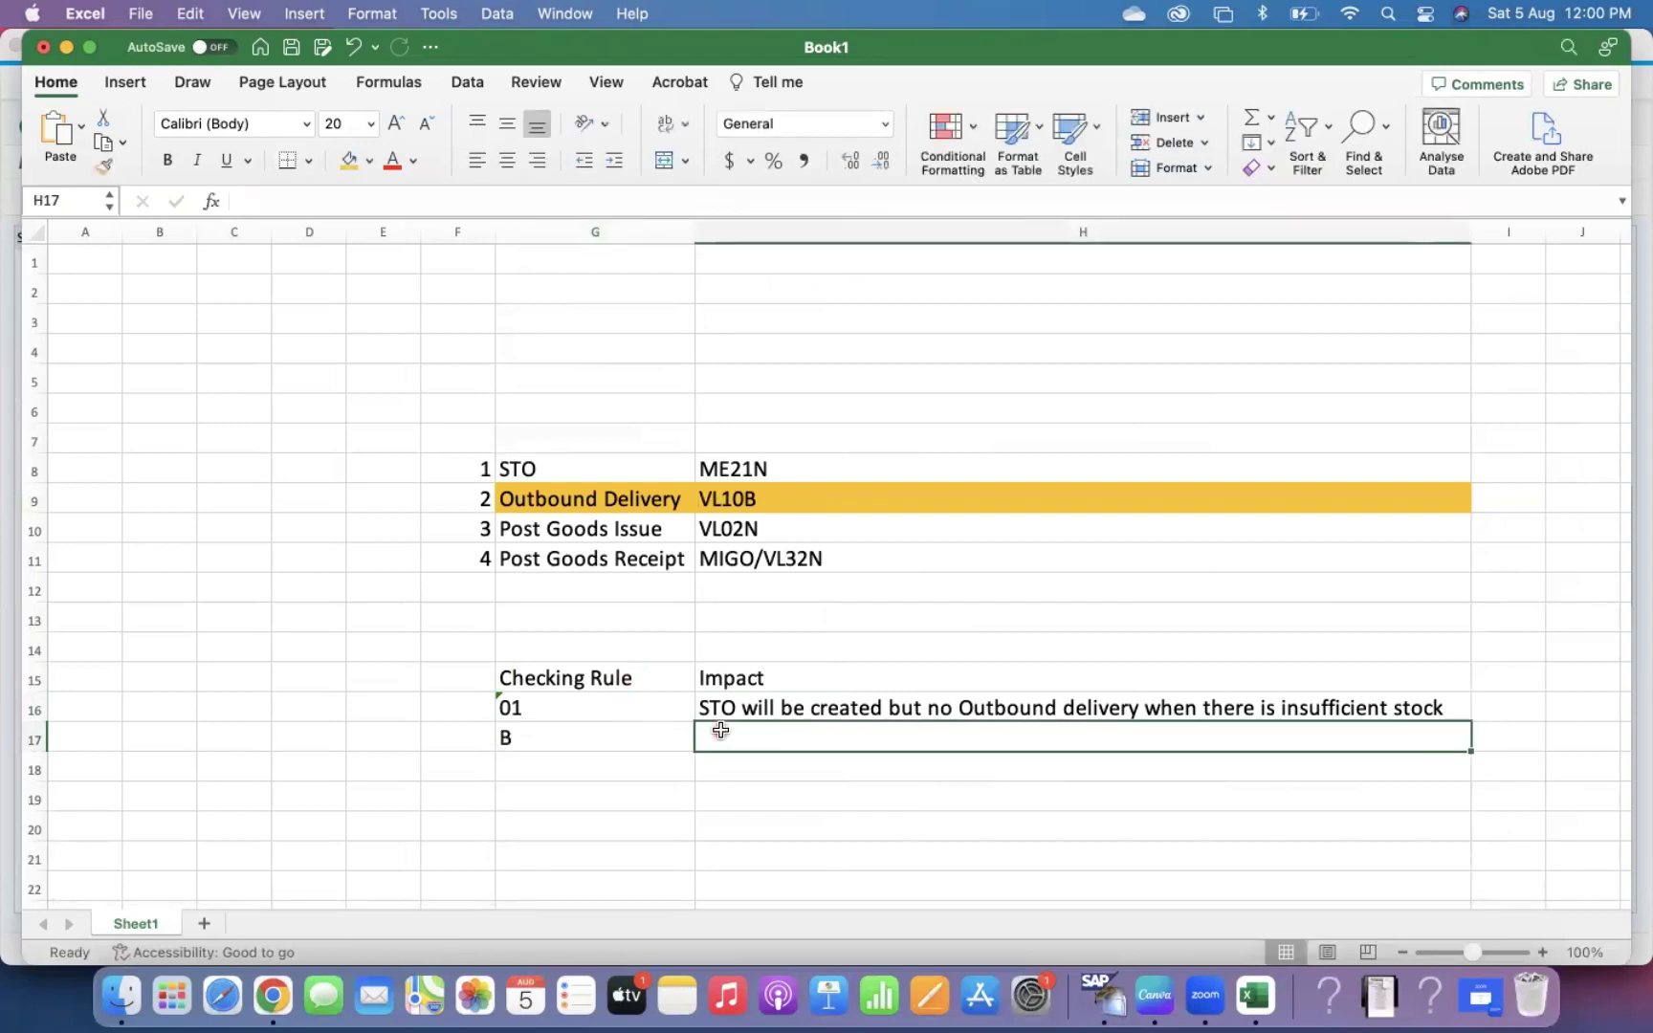
Step: Enter the impact "System will give the error message during STO creation" in H17 and switch to the SAP IMG window
{"action": "type", "text": "Sys"}
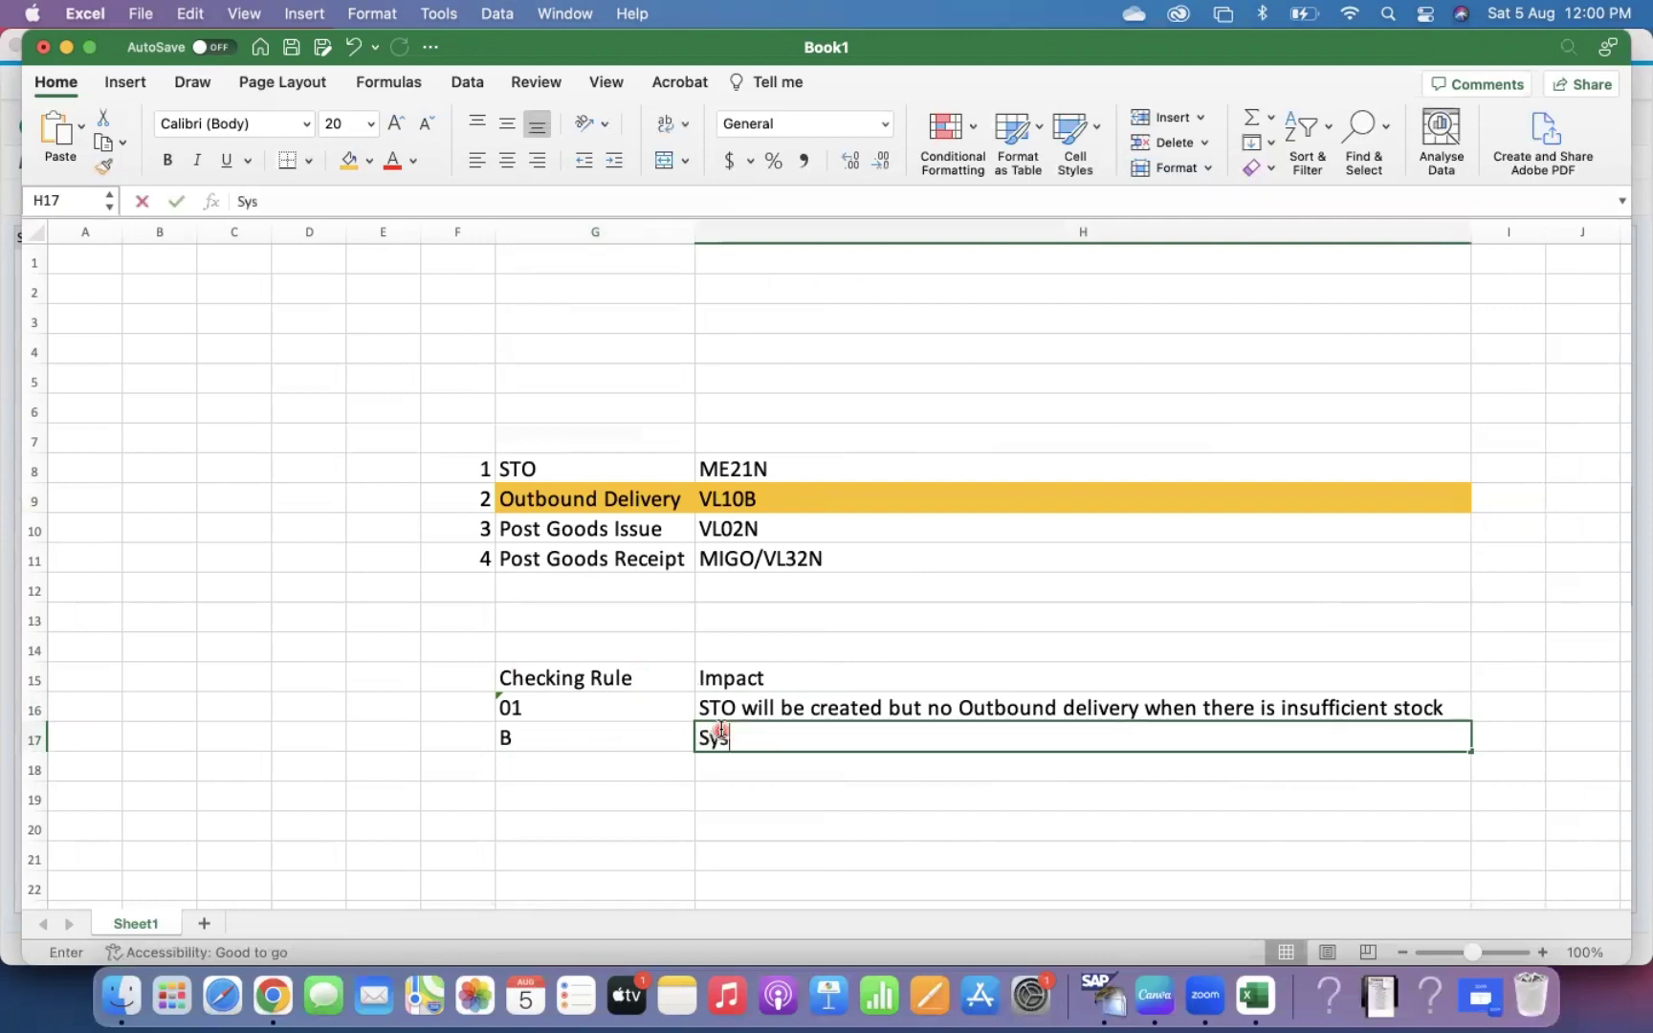
{"action": "type", "text": "tem will give the error messae"}
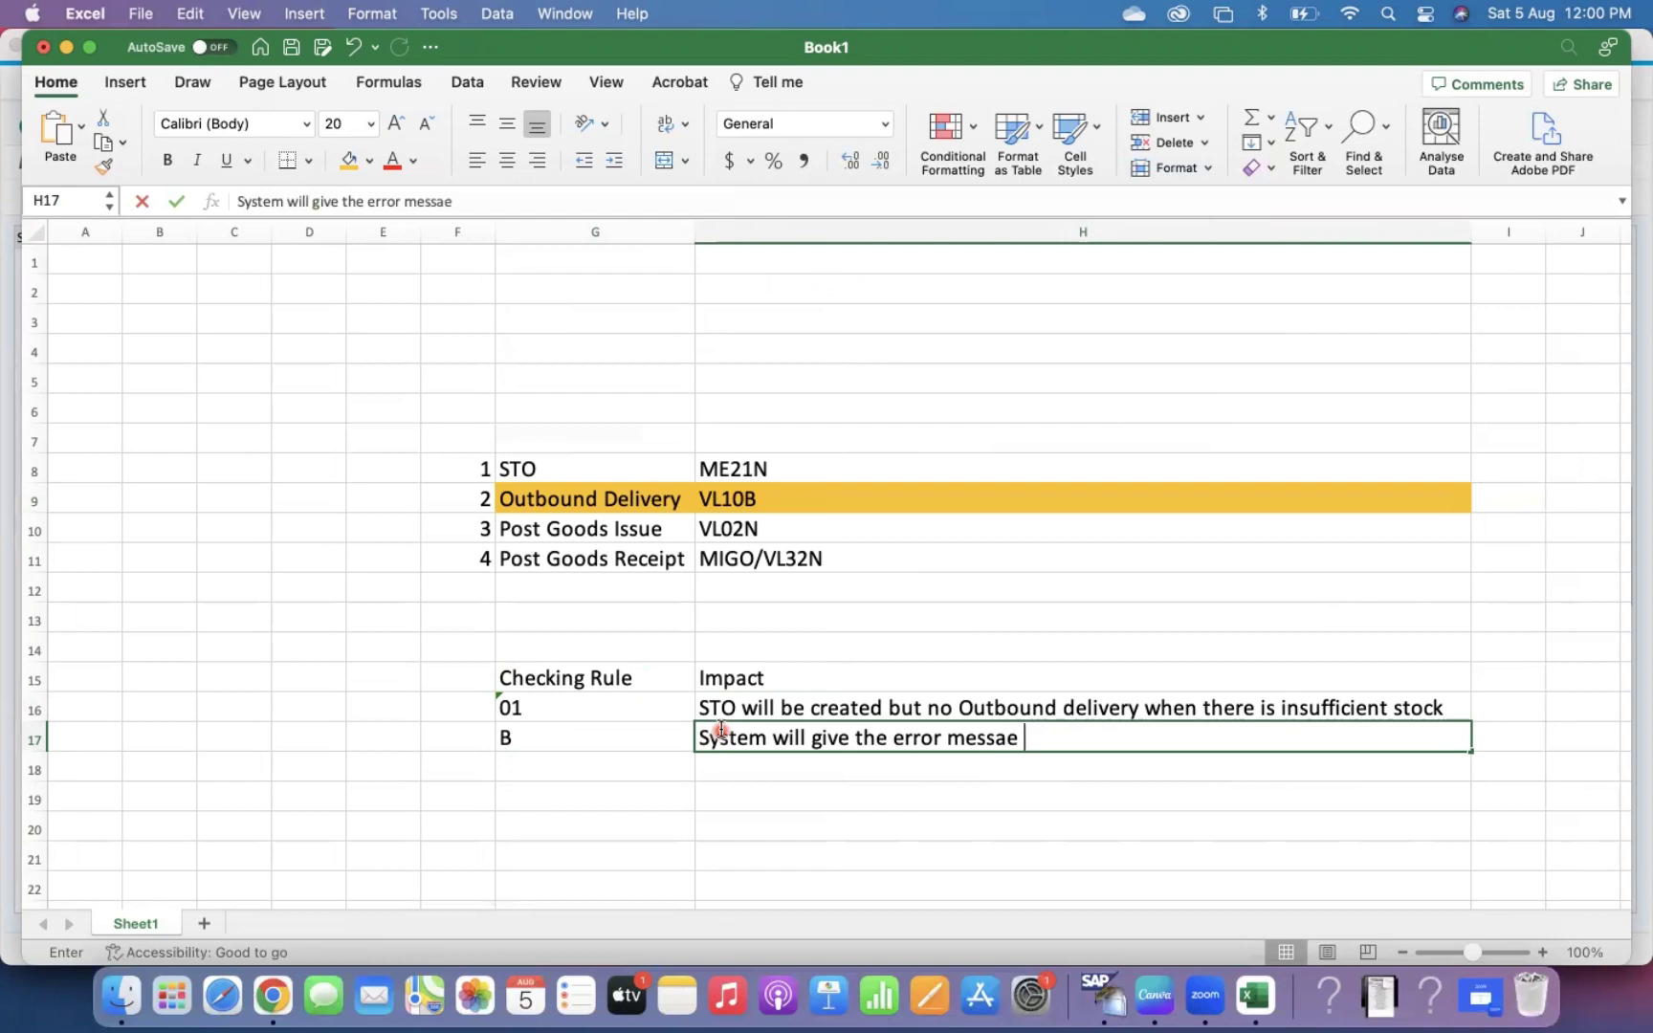
{"action": "key", "text": "BackSpace"}
{"action": "key", "text": "BackSpace"}
{"action": "type", "text": "ge "}
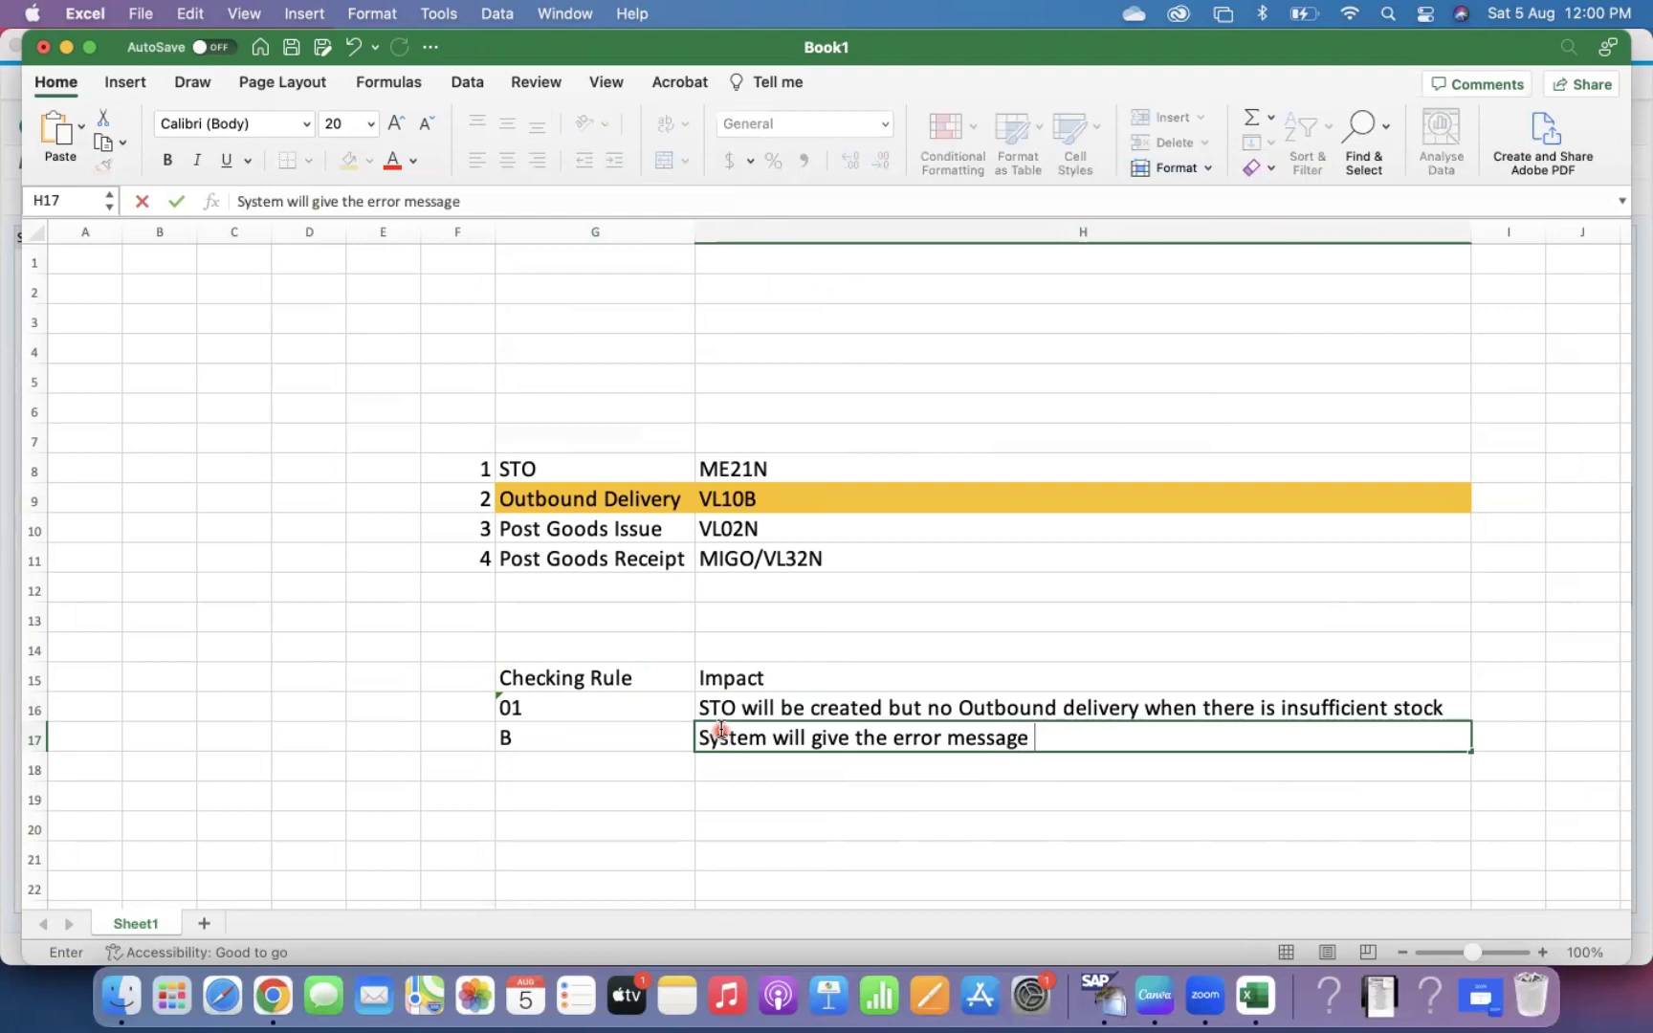
{"action": "type", "text": "at"}
{"action": "key", "text": "BackSpace"}
{"action": "key", "text": "BackSpace"}
{"action": "key", "text": "BackSpace"}
{"action": "type", "text": "during STO cration"}
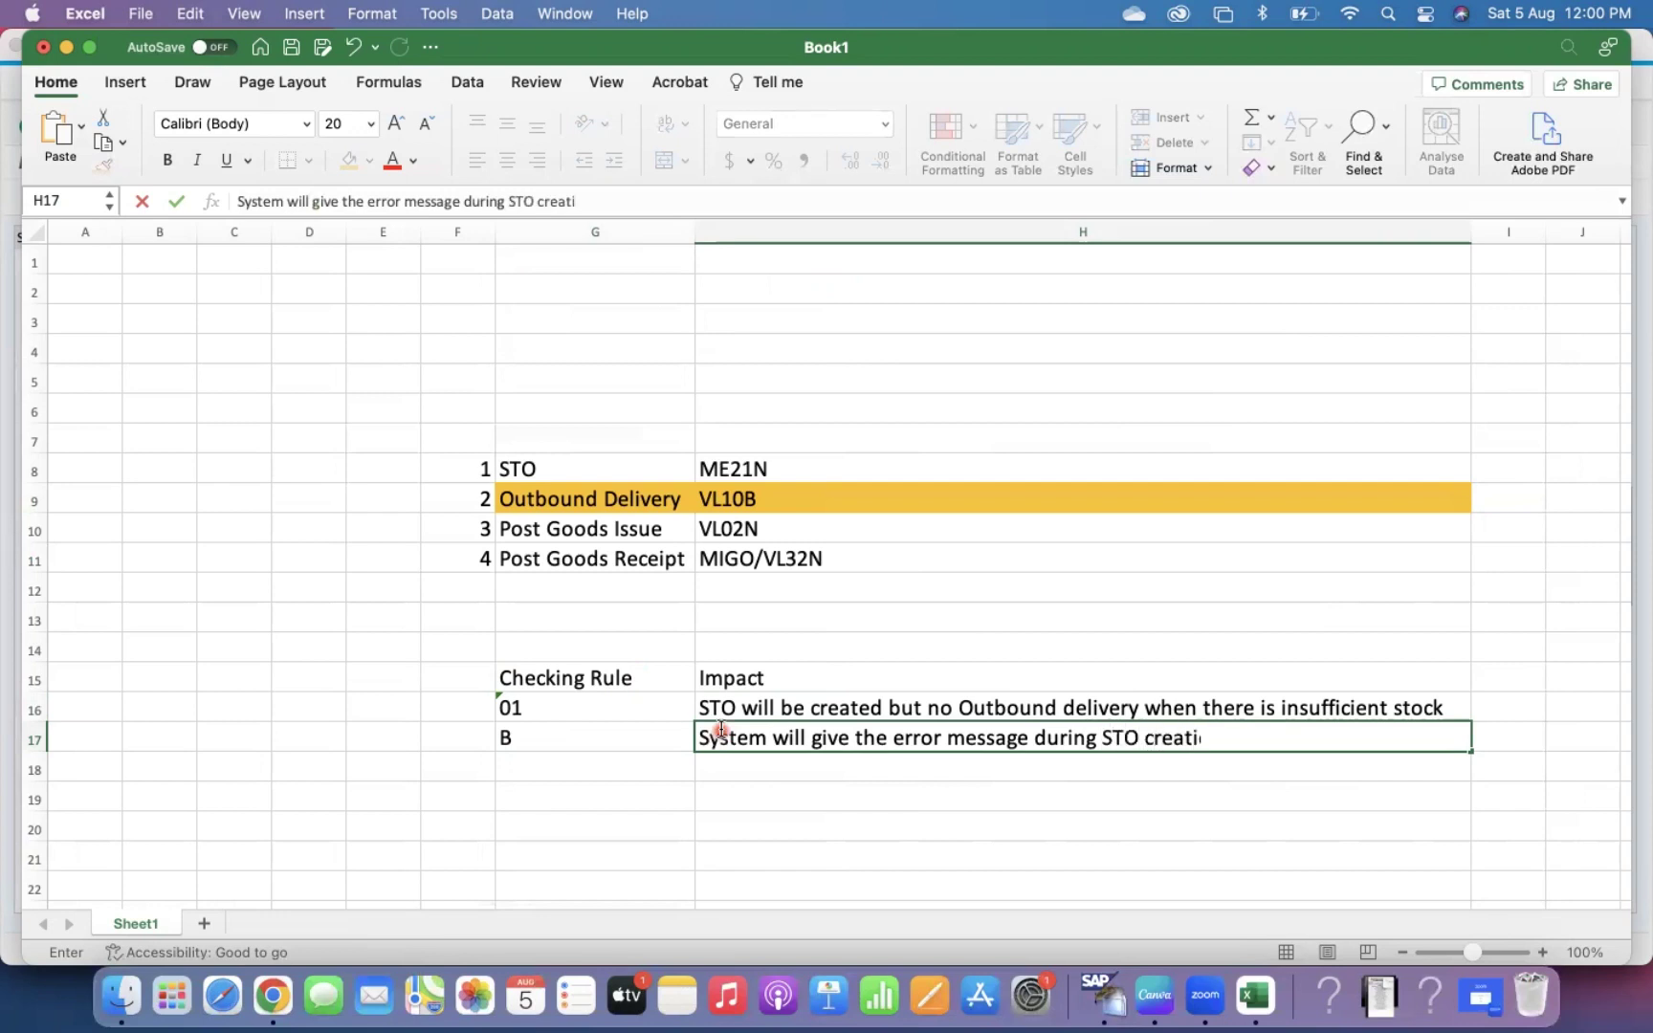
{"action": "key", "text": "Return"}
{"action": "key", "text": "super+Tab"}
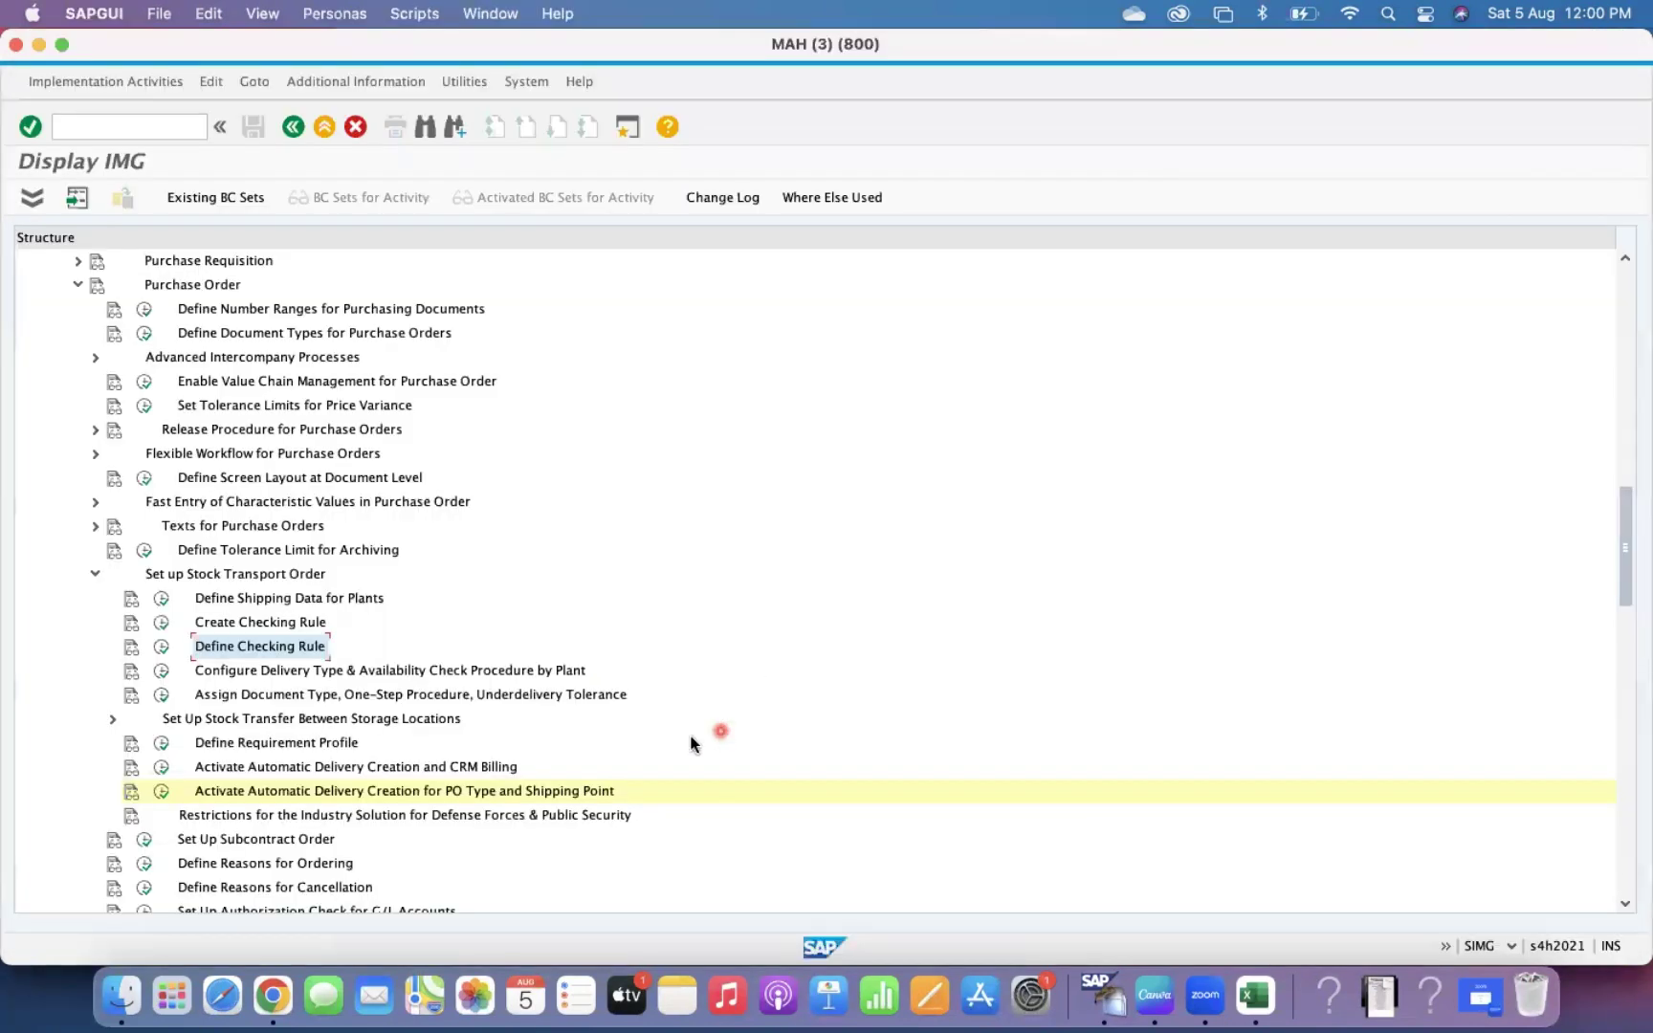
Step: Open the System messages activity of Define Attributes of System Messages under Materials Management > Purchasing > Environment Data in the IMG
{"action": "left_click", "coordinate": [84, 131]}
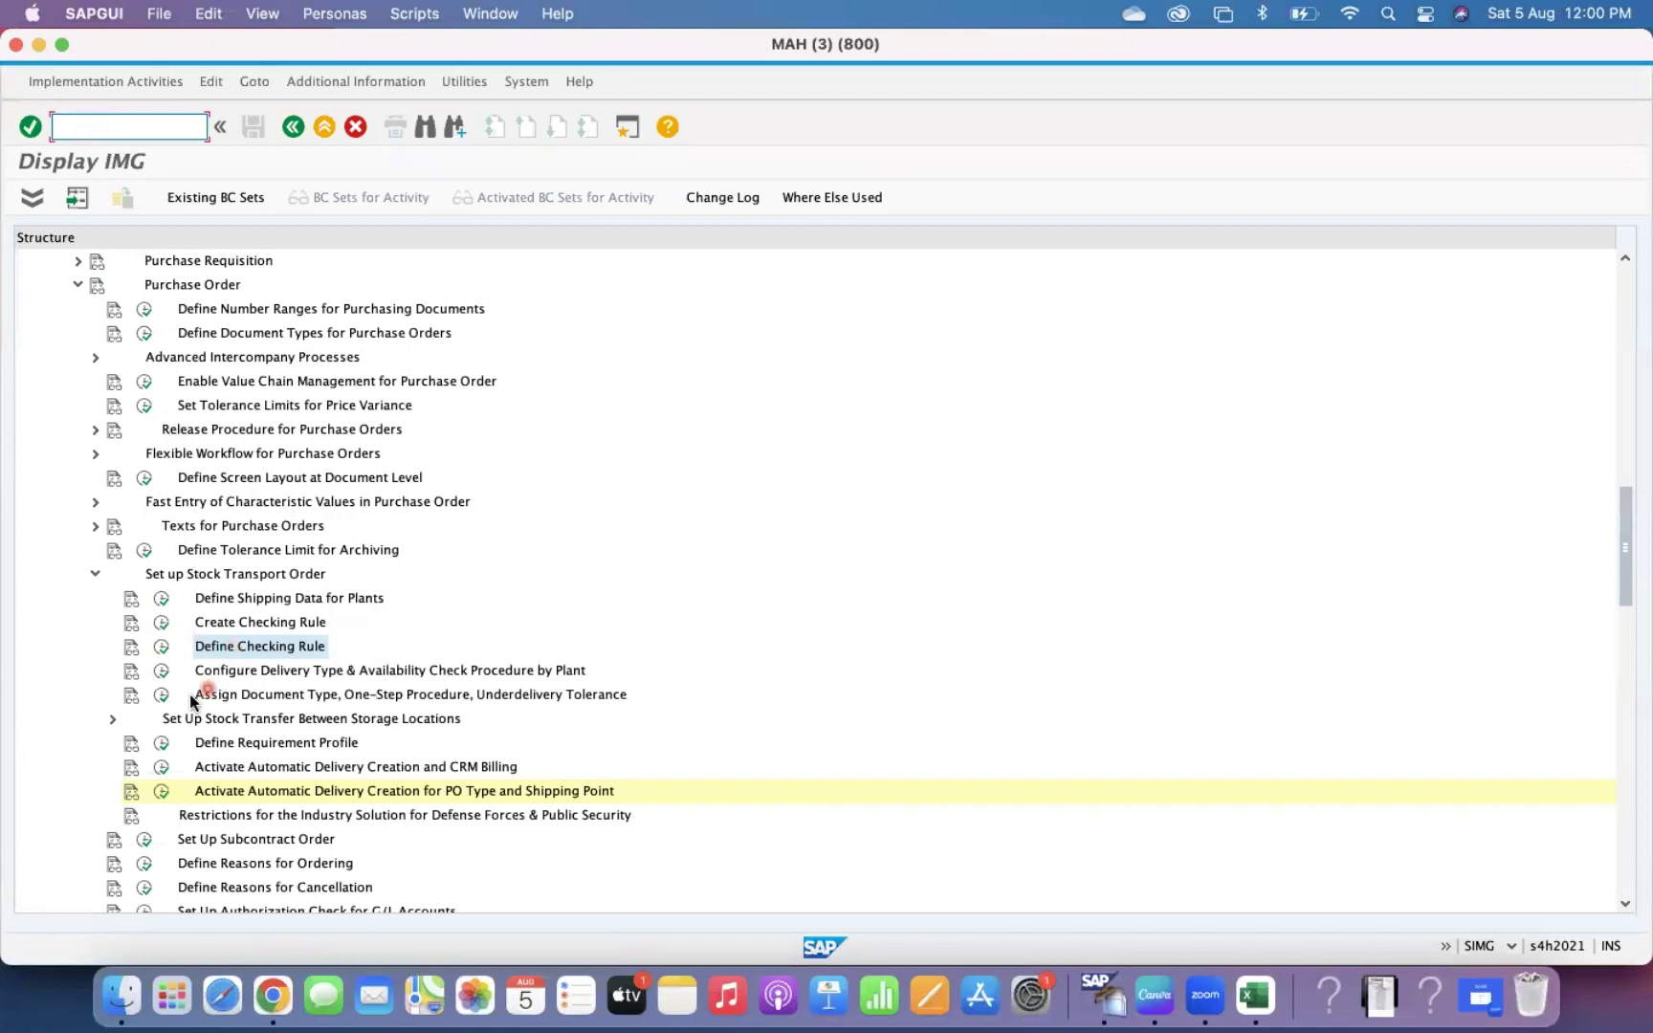
{"action": "left_click", "coordinate": [201, 264]}
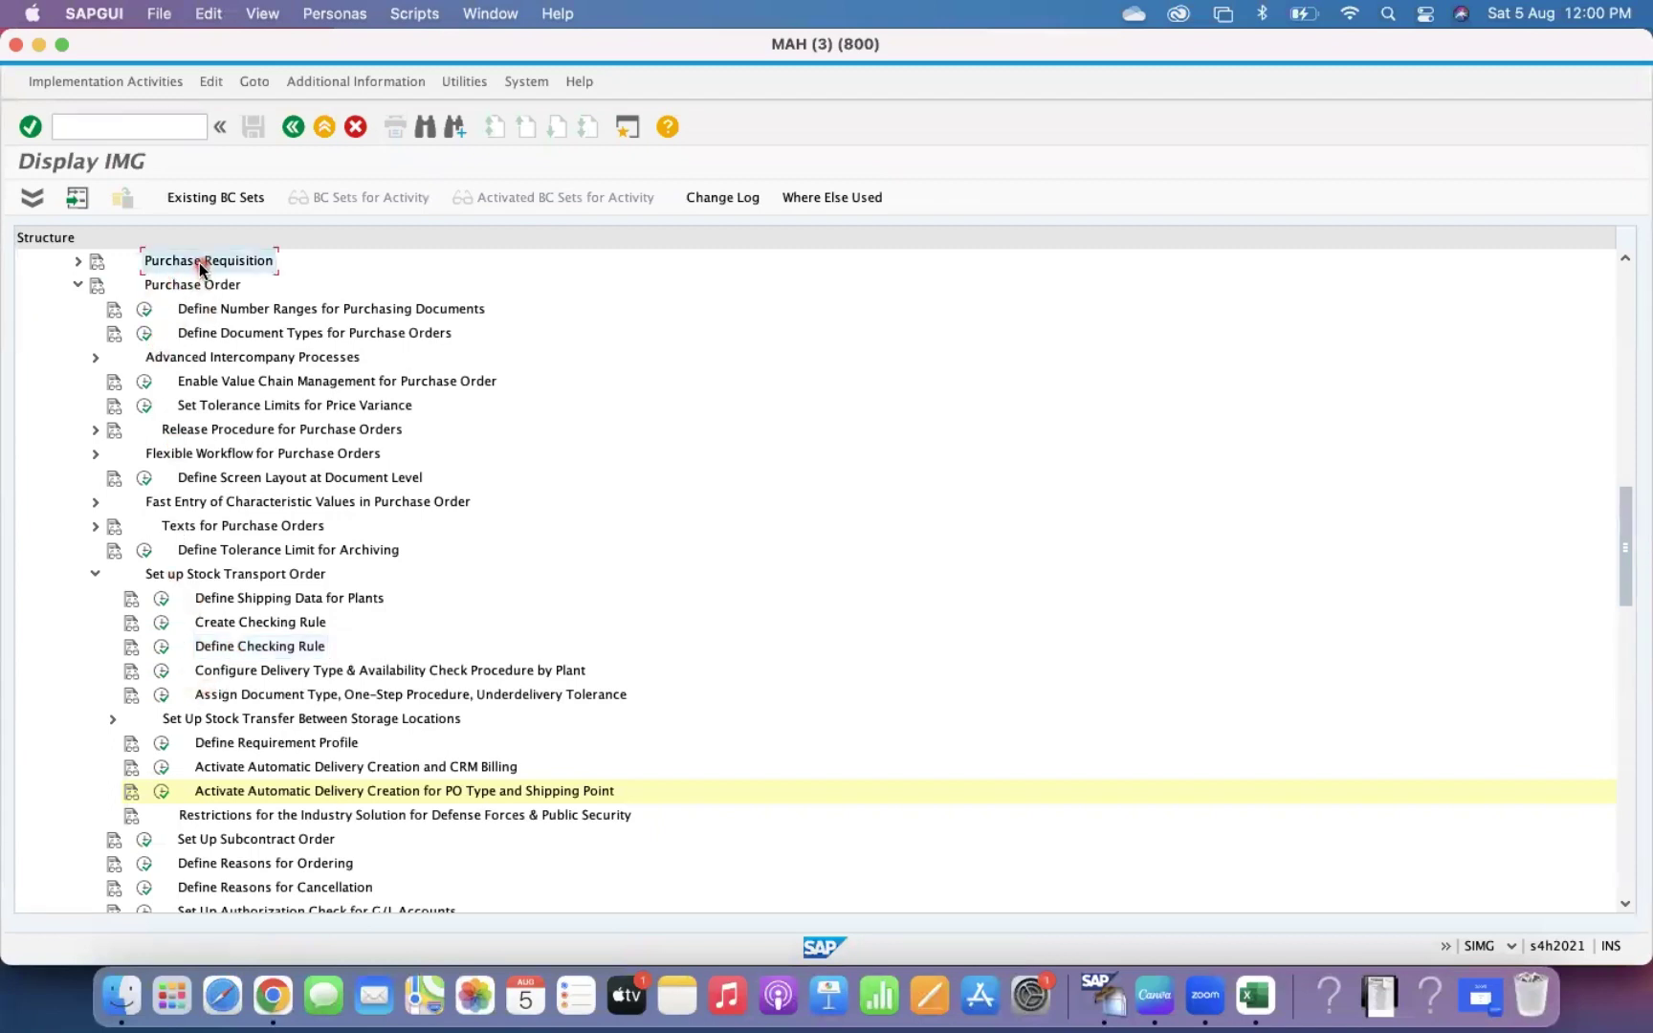
{"action": "key", "text": "Up"}
{"action": "key", "text": "Up"}
{"action": "key", "text": "Up"}
{"action": "key", "text": "Up"}
{"action": "key", "text": "Up"}
{"action": "key", "text": "Up"}
{"action": "key", "text": "Up"}
{"action": "key", "text": "Up"}
{"action": "key", "text": "Up"}
{"action": "key", "text": "Up"}
{"action": "key", "text": "Up"}
{"action": "key", "text": "Up"}
{"action": "key", "text": "Up"}
{"action": "key", "text": "Up"}
{"action": "key", "text": "Up"}
{"action": "key", "text": "Up"}
{"action": "key", "text": "Up"}
{"action": "key", "text": "Up"}
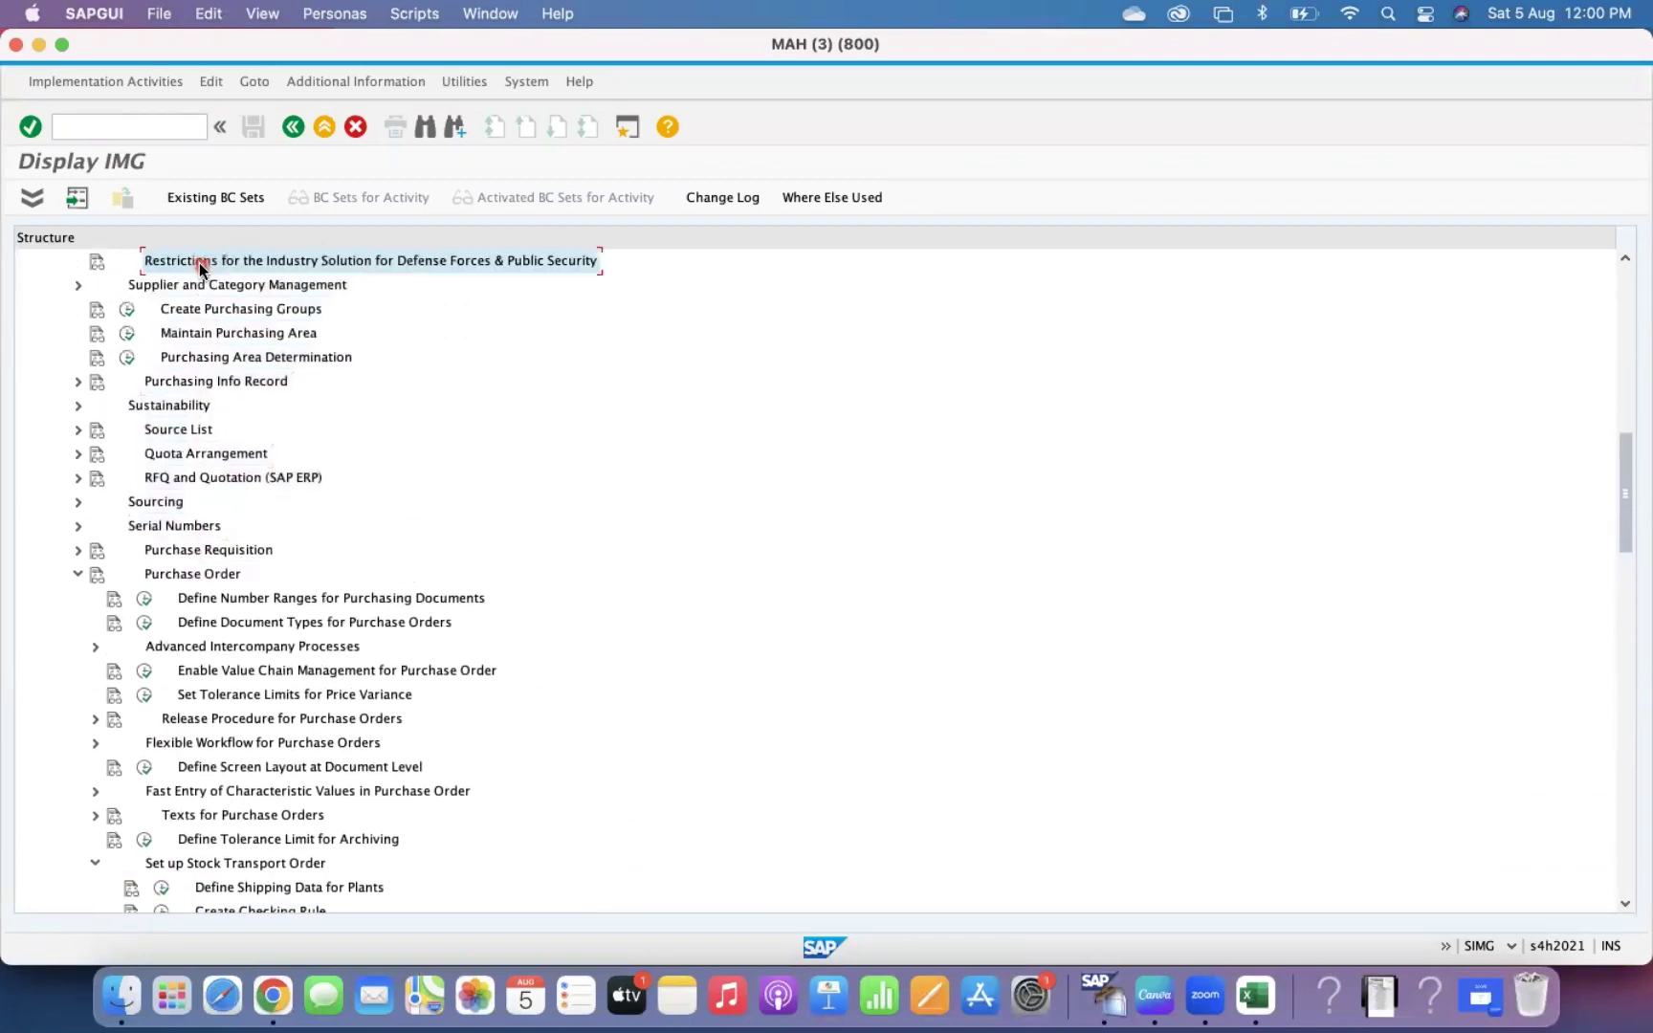
{"action": "key", "text": "Up"}
{"action": "key", "text": "Up"}
{"action": "key", "text": "Up"}
{"action": "key", "text": "Up"}
{"action": "key", "text": "Up"}
{"action": "key", "text": "Up"}
{"action": "key", "text": "Up"}
{"action": "key", "text": "Up"}
{"action": "key", "text": "Up"}
{"action": "key", "text": "Up"}
{"action": "key", "text": "Up"}
{"action": "key", "text": "Up"}
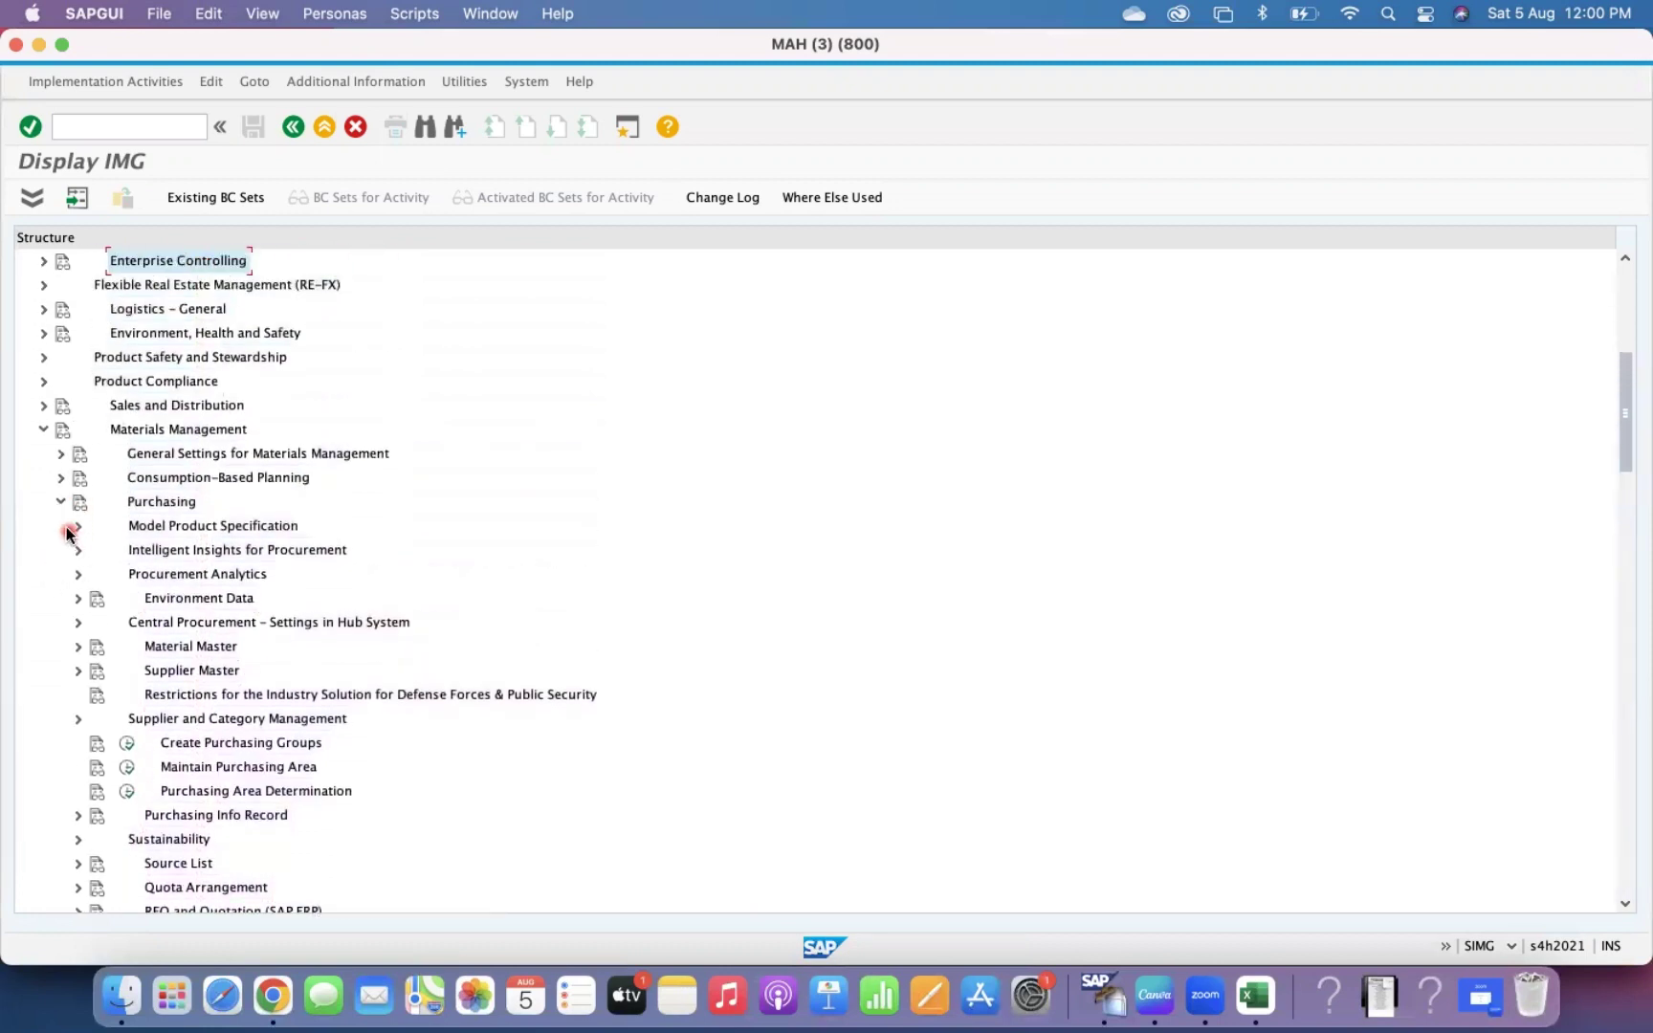
{"action": "left_click", "coordinate": [77, 602]}
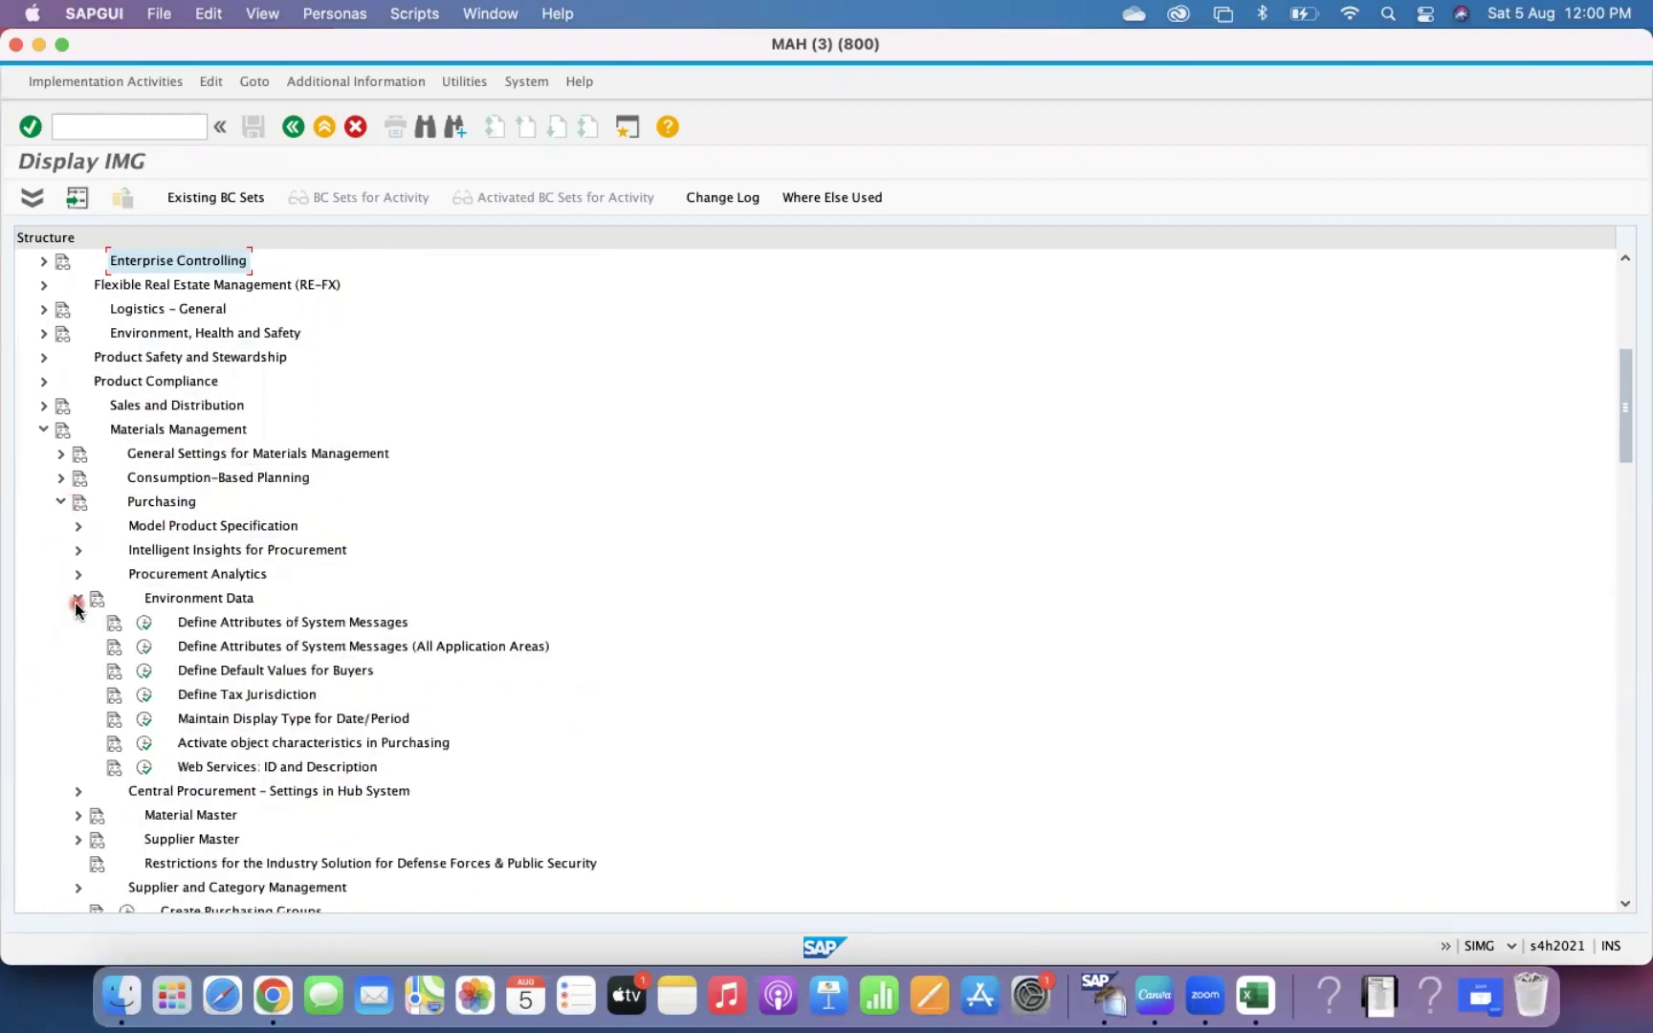
{"action": "left_click", "coordinate": [146, 624]}
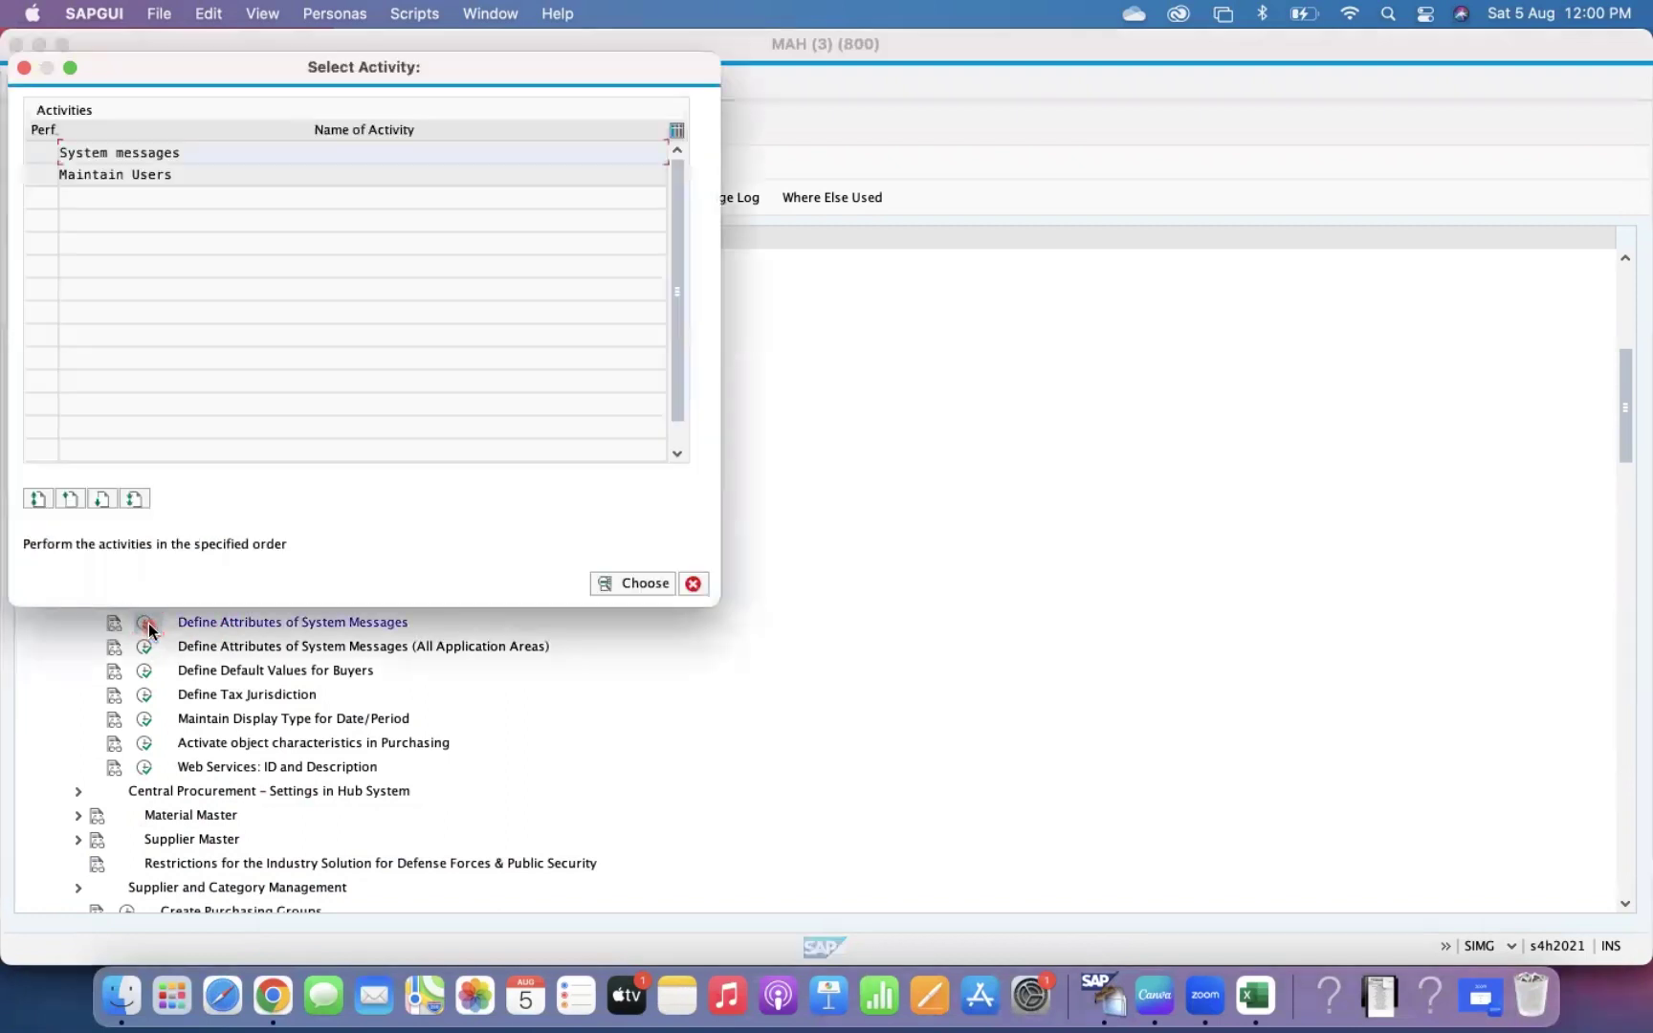
{"action": "left_click", "coordinate": [137, 153]}
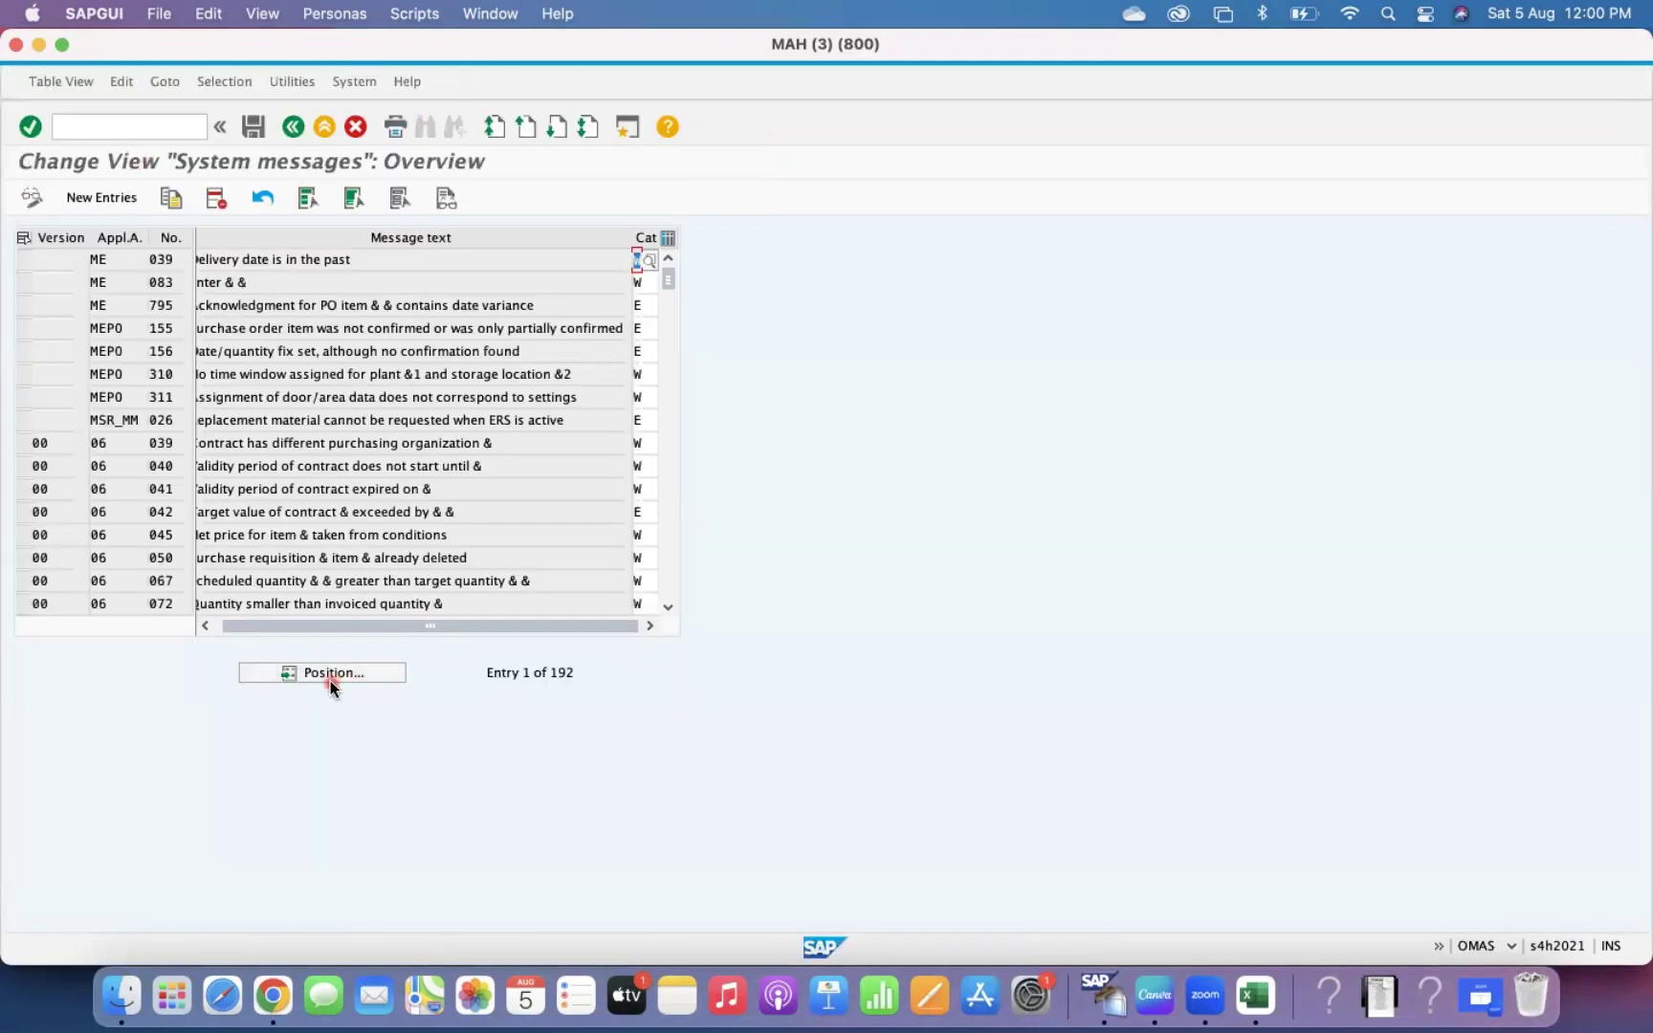
Step: Position the system messages list at version 00, area 06, message 450 and examine that entry's text, category and version
{"action": "left_click", "coordinate": [331, 678]}
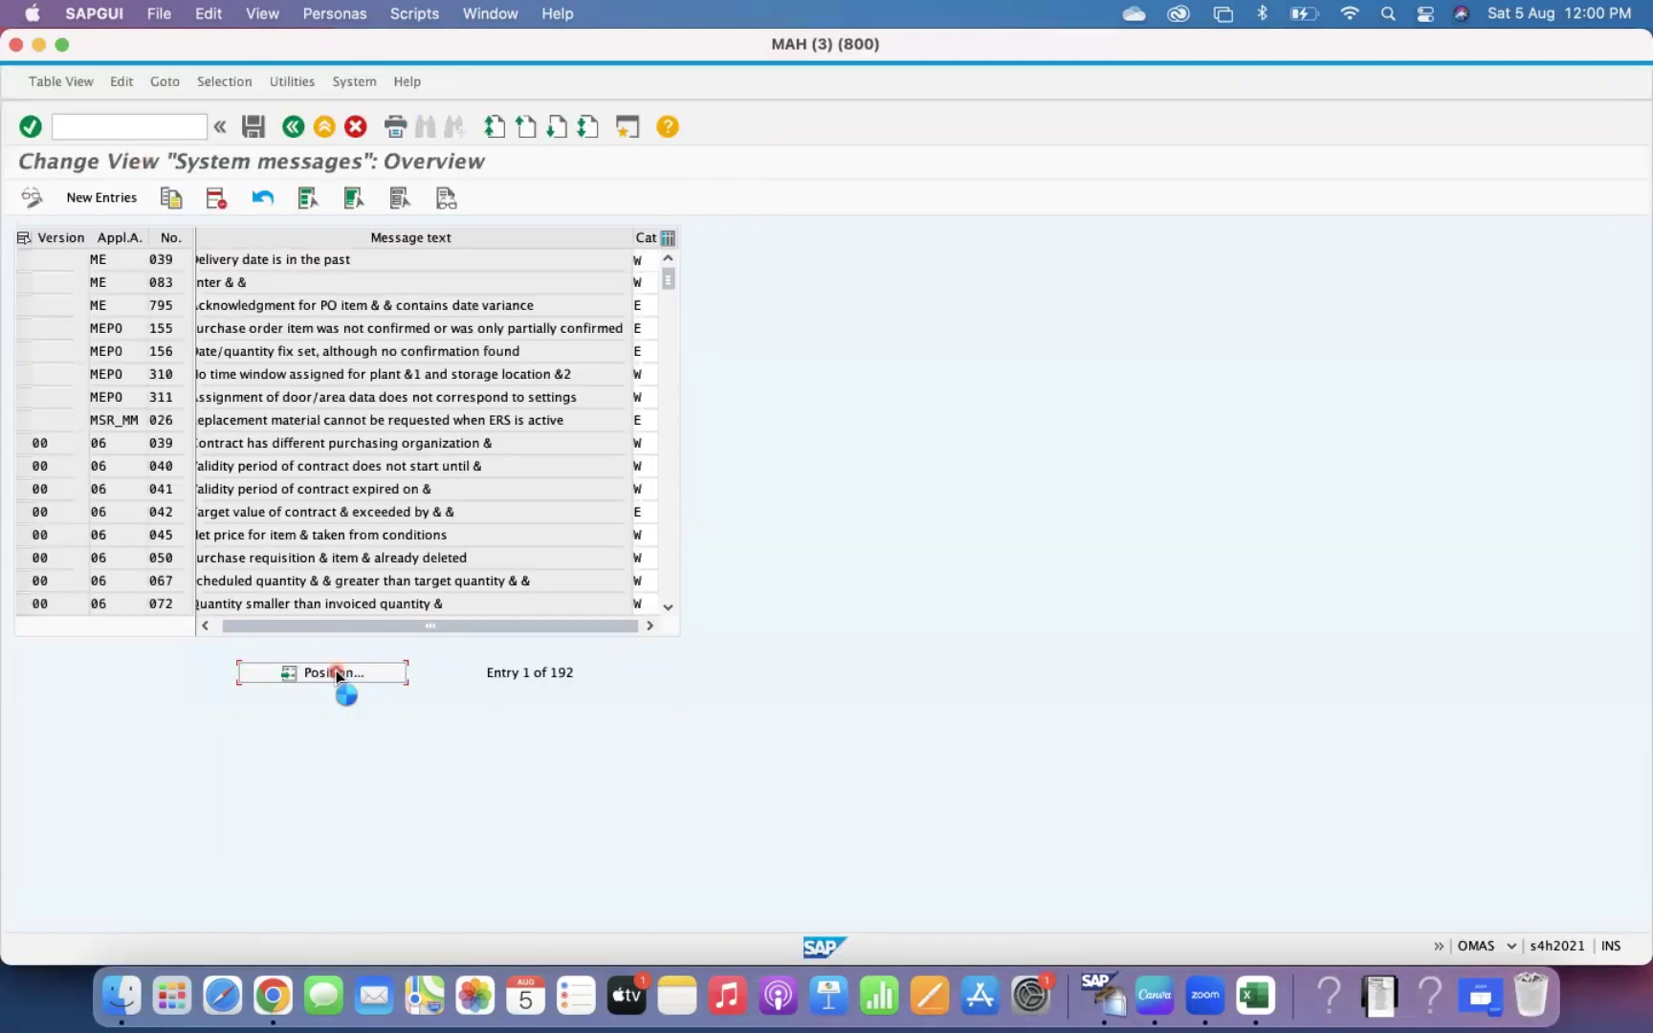
{"action": "type", "text": "00"}
{"action": "key", "text": "Tab"}
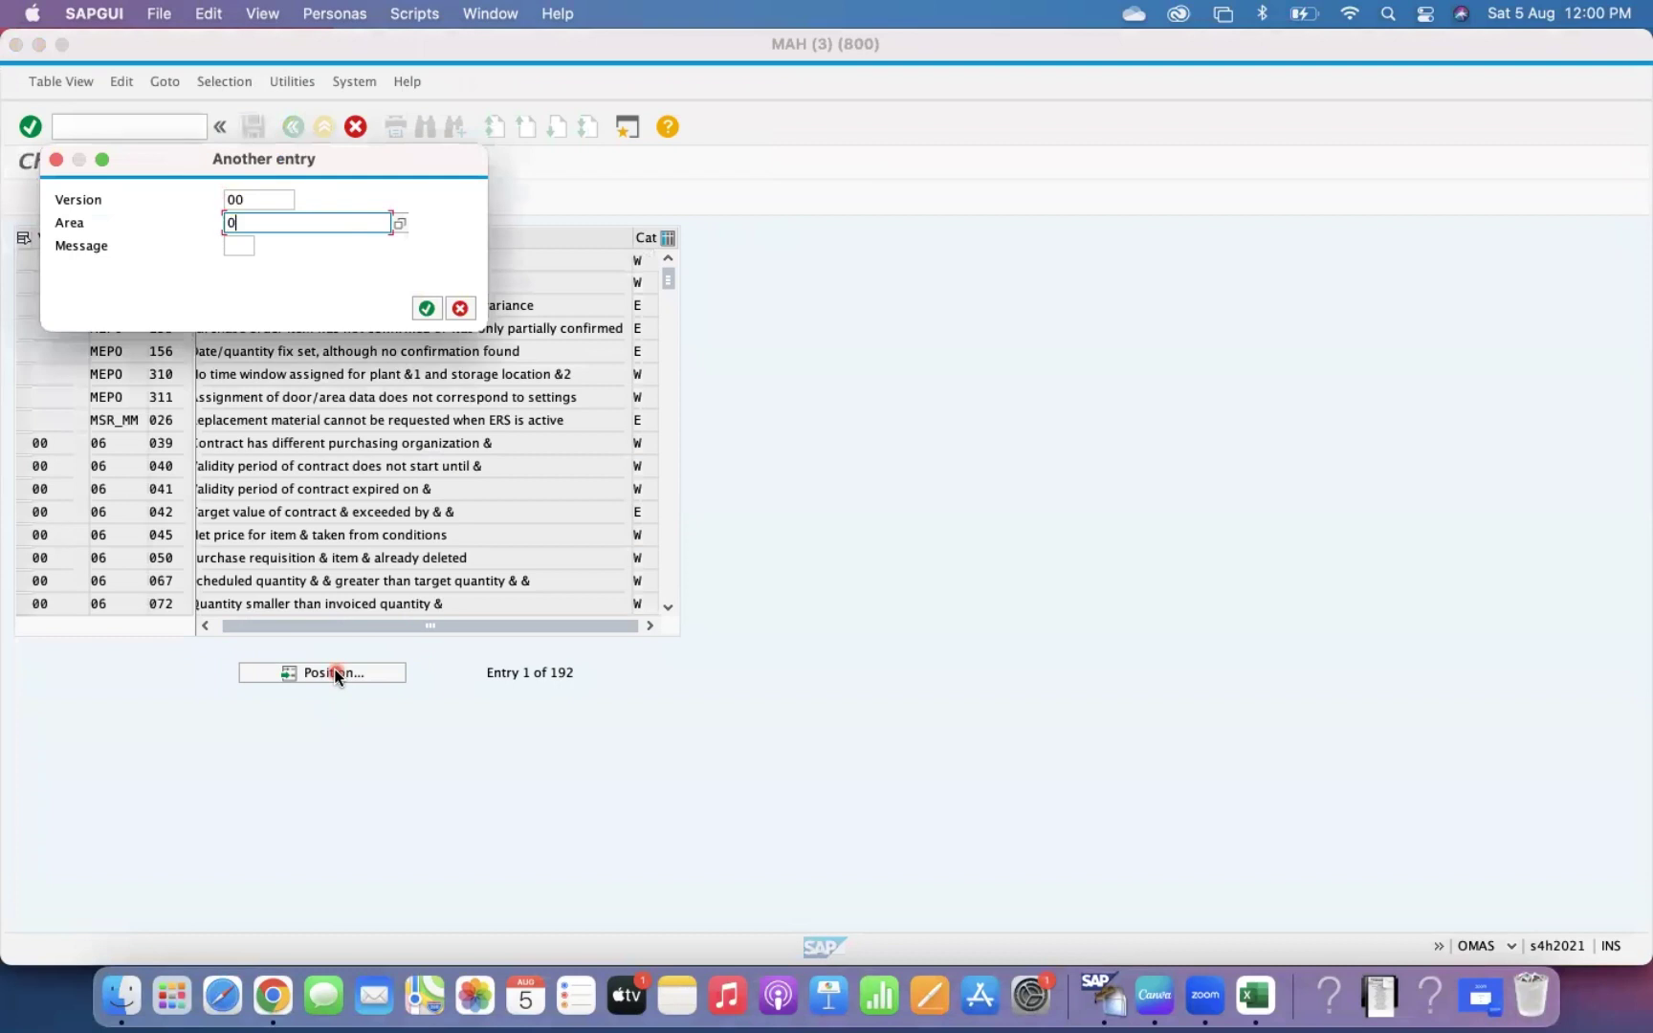
{"action": "key", "text": "Tab"}
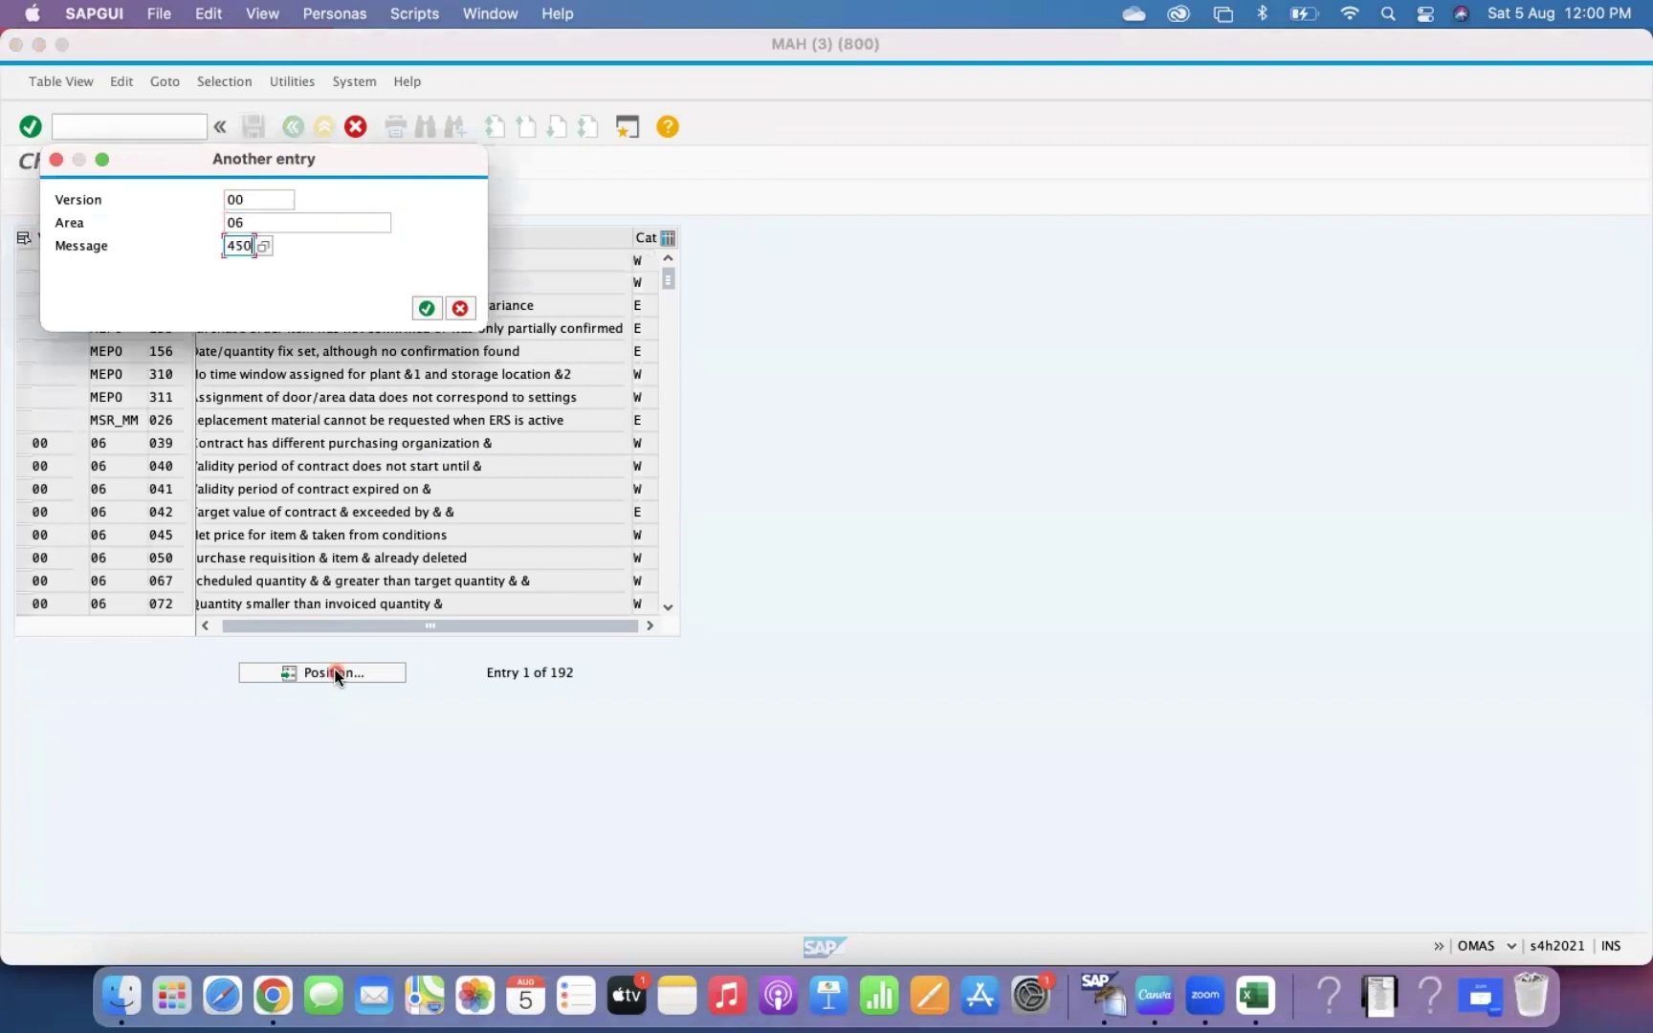
{"action": "type", "text": "450"}
{"action": "key", "text": "Return"}
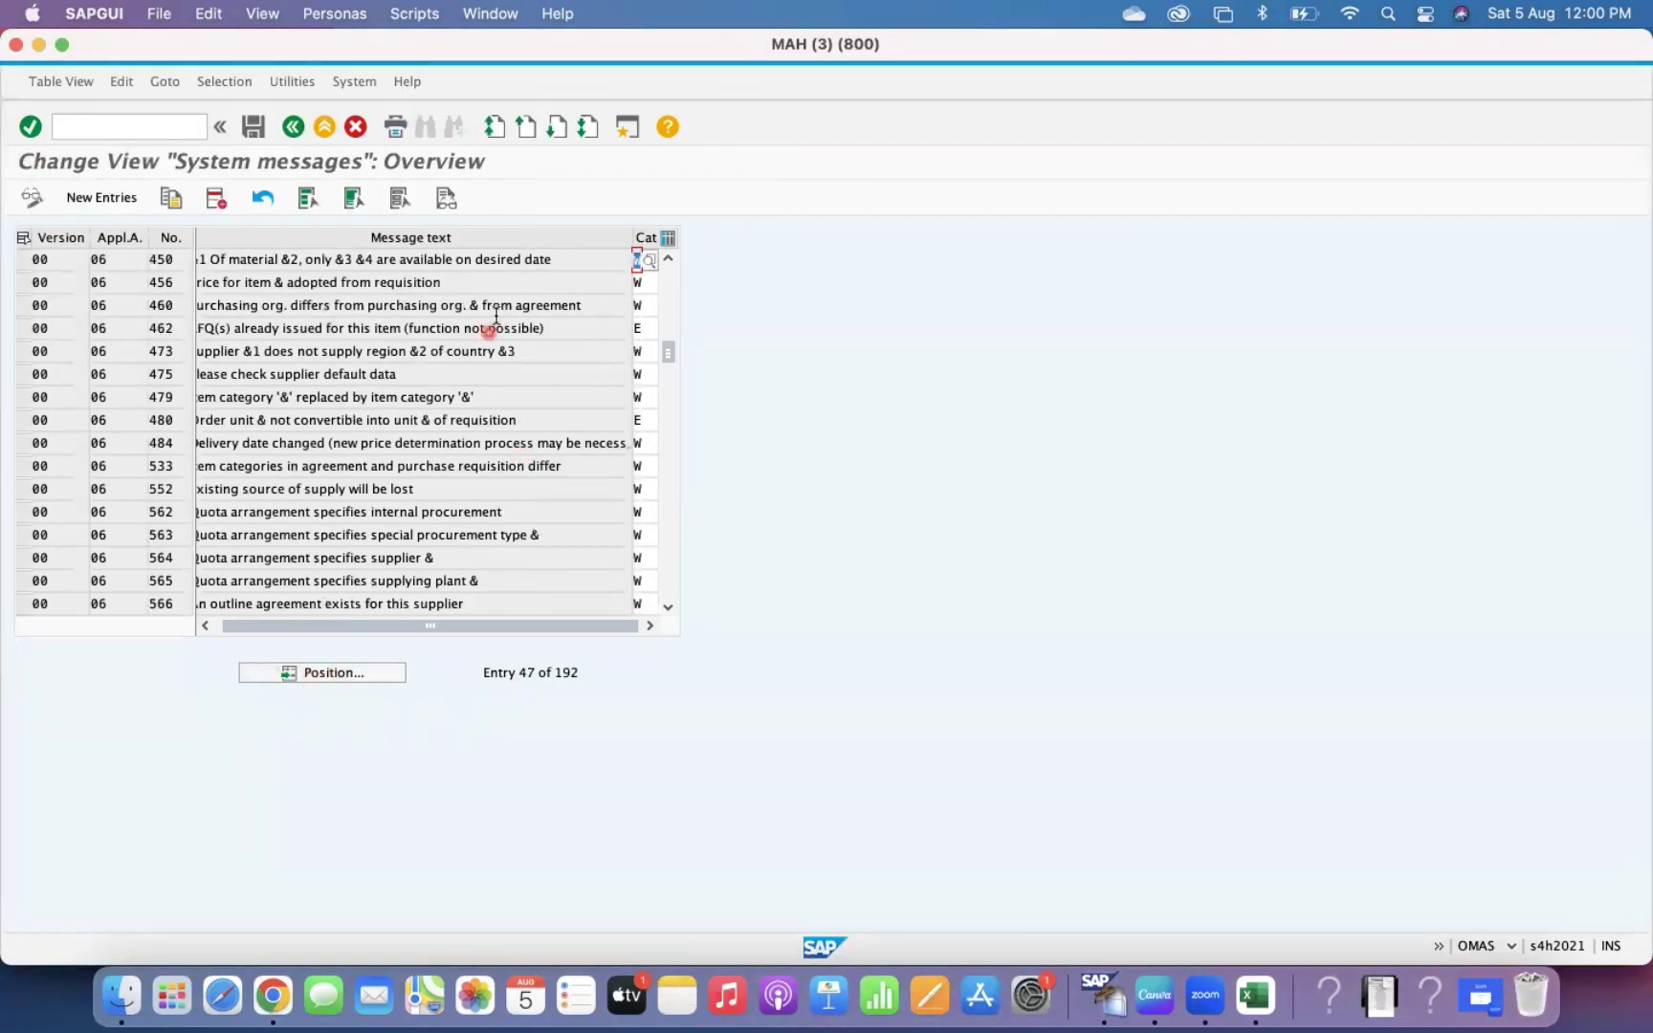
{"action": "left_click", "coordinate": [538, 260]}
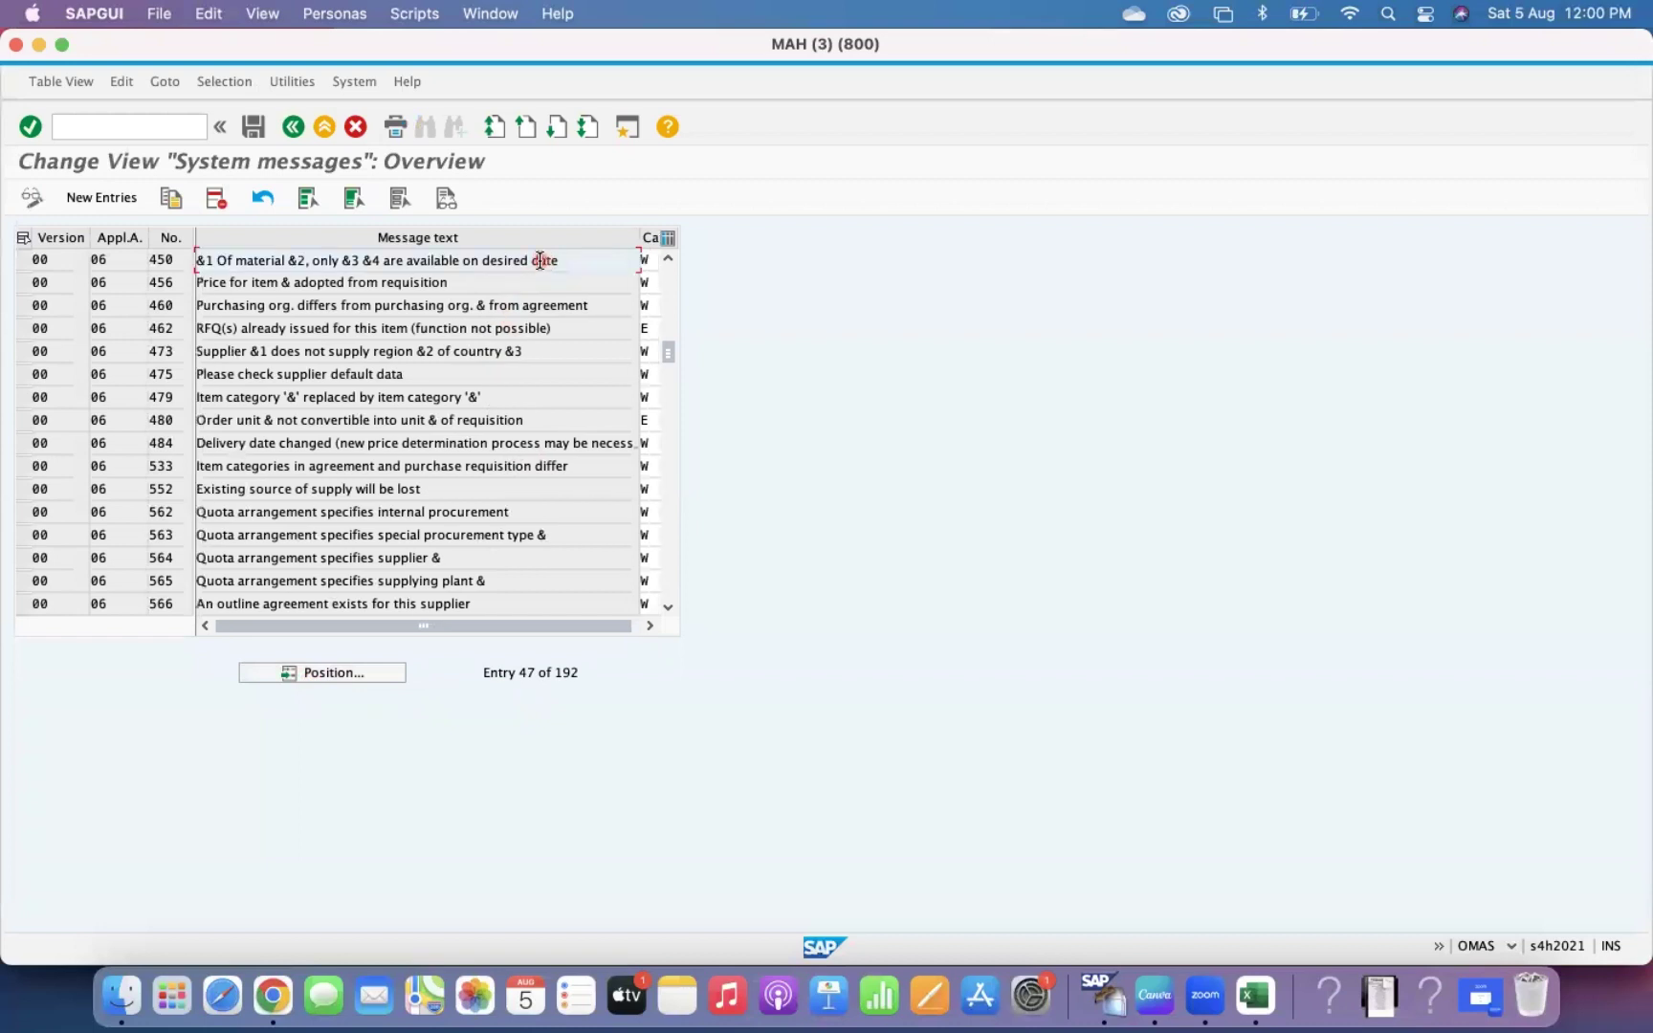
{"action": "left_click", "coordinate": [651, 257]}
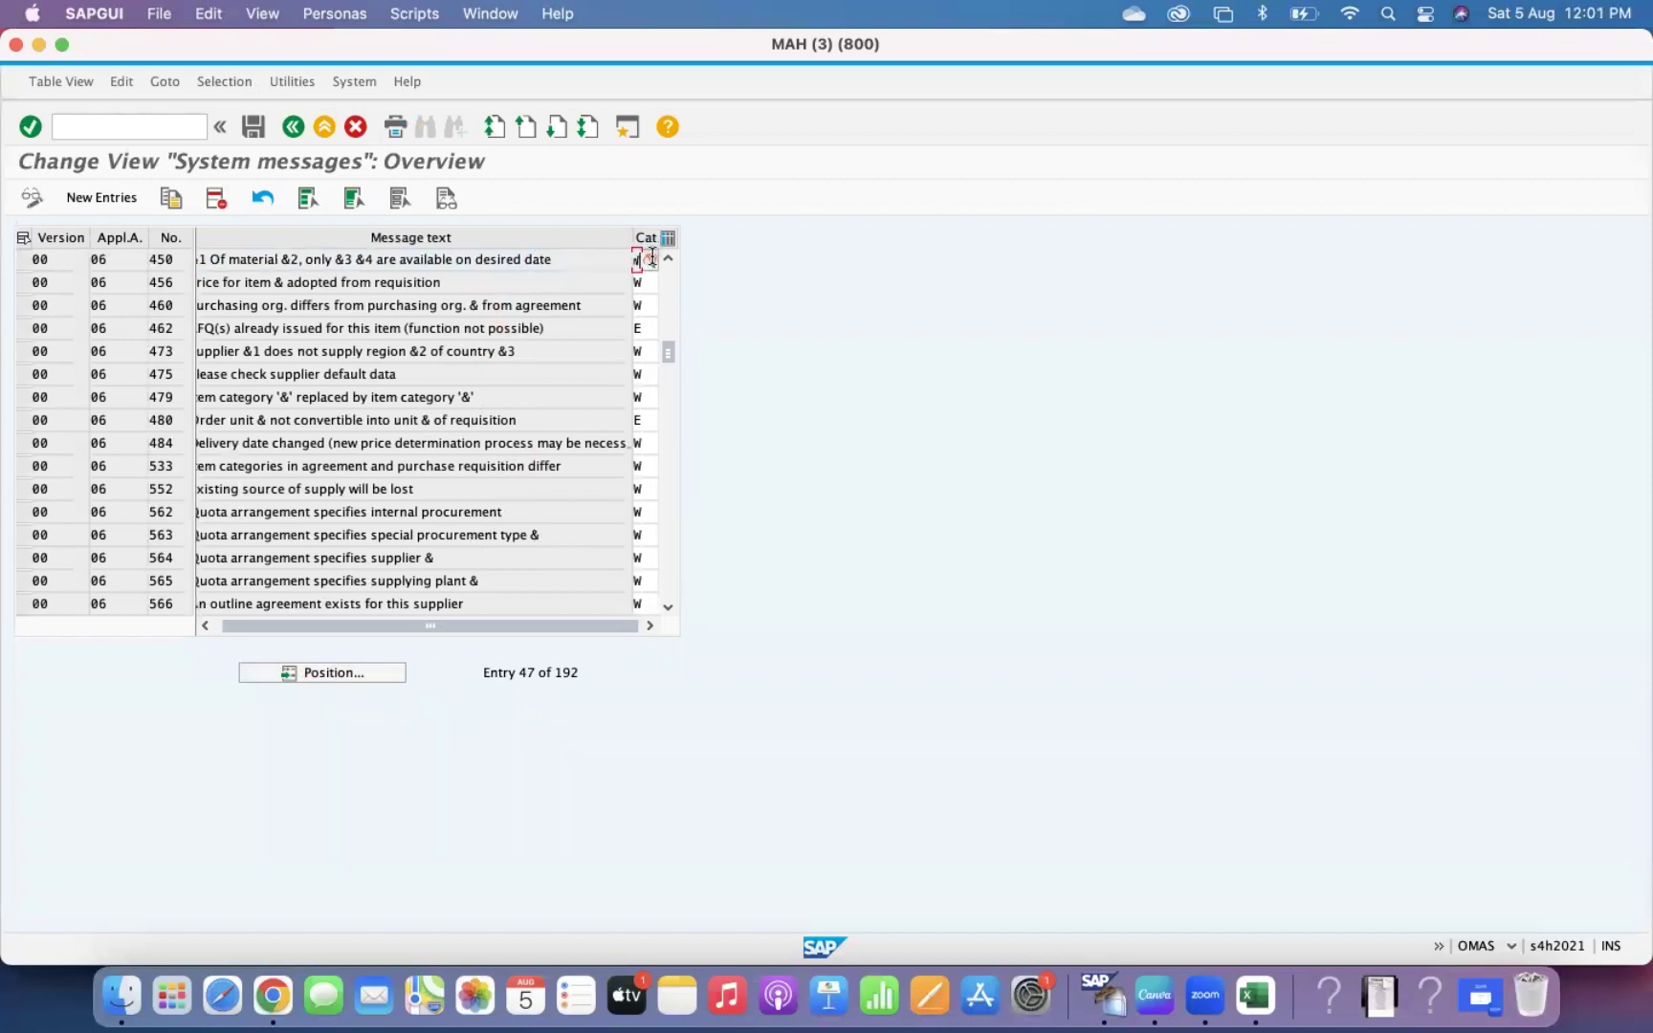
{"action": "left_click", "coordinate": [32, 259]}
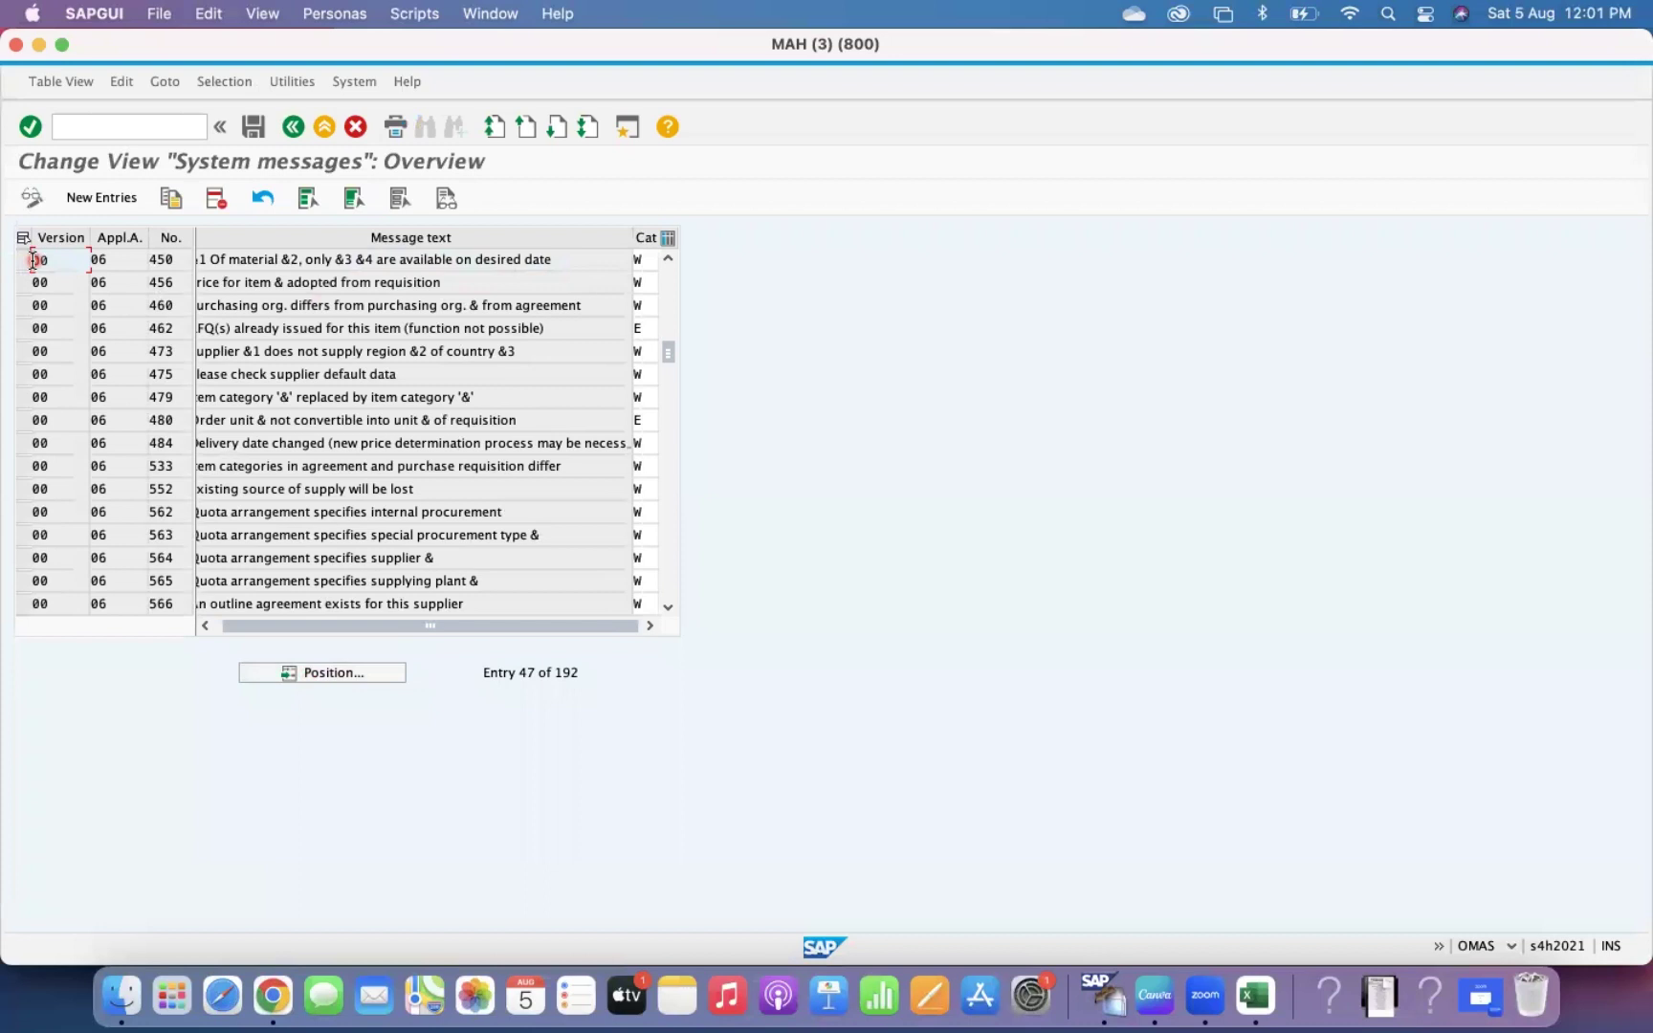